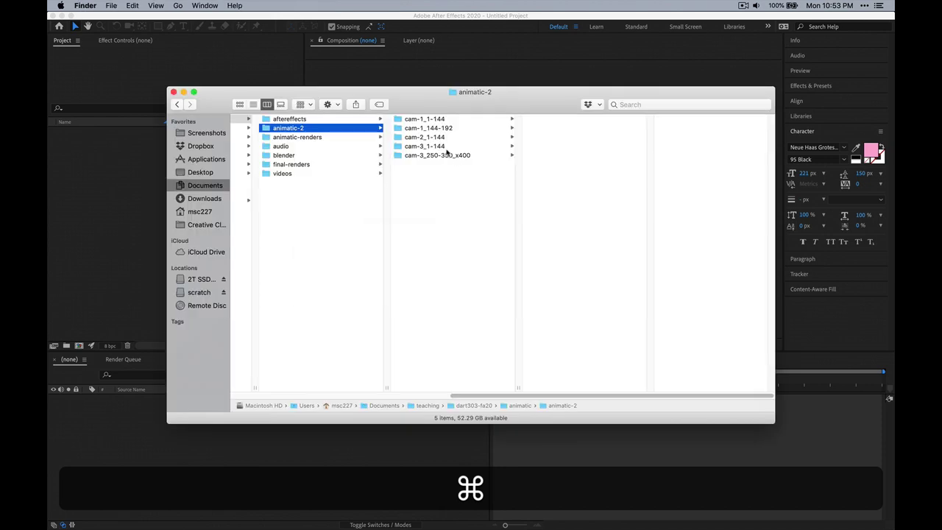
Drag the cam-1_1-144 folder from Finder into the Project panel to import its [0001-0144].png sequence.
{"action": "left_click_drag", "start_coordinate": [444, 180], "coordinate": [440, 125]}
{"action": "left_click", "coordinate": [447, 204]}
{"action": "left_click", "coordinate": [438, 122]}
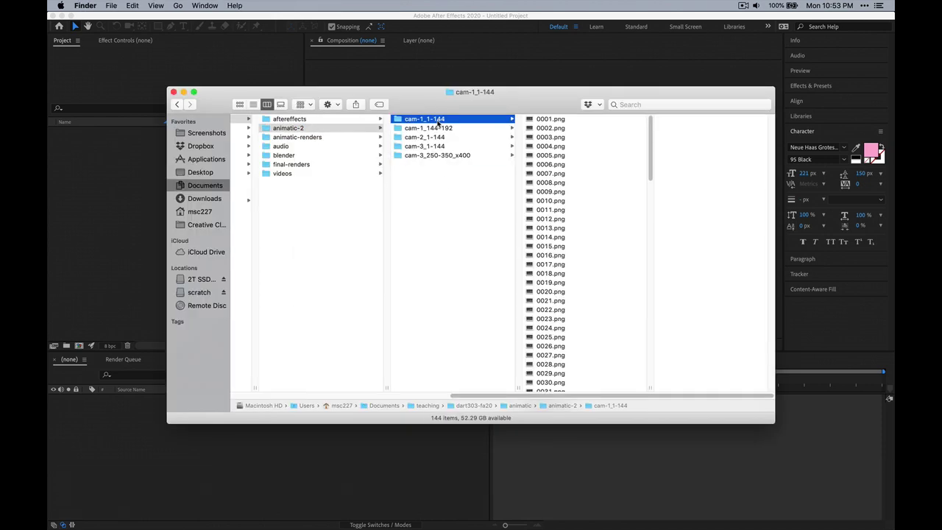
{"action": "left_click_drag", "start_coordinate": [438, 122], "coordinate": [110, 185]}
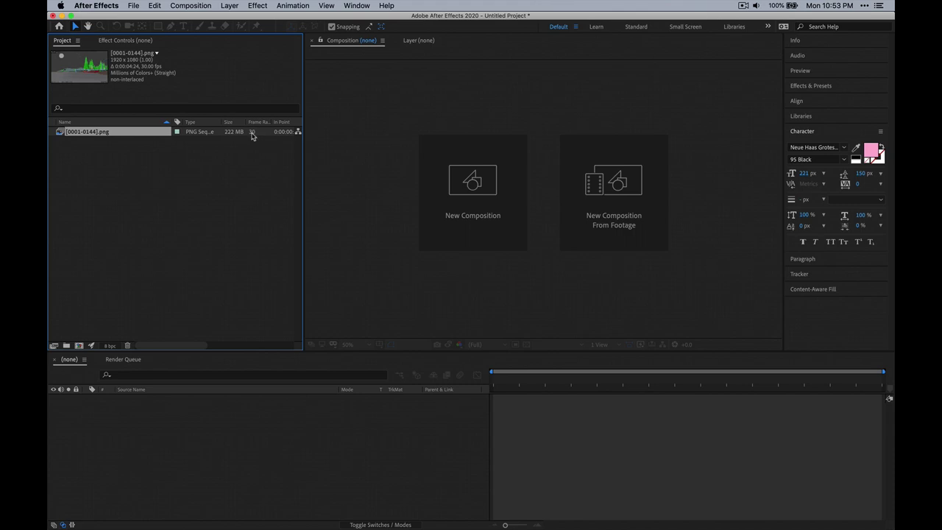
Rename the [0001-0144].png footage to cam-1_1-144 using the copied Finder folder name.
{"action": "key", "text": "super+Tab"}
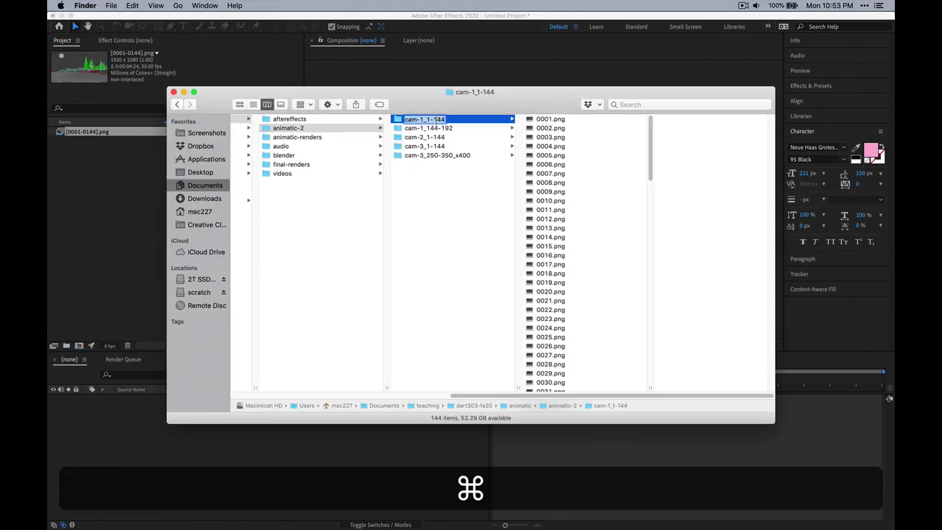
{"action": "key", "text": "super+Escape"}
{"action": "key", "text": "super+Tab"}
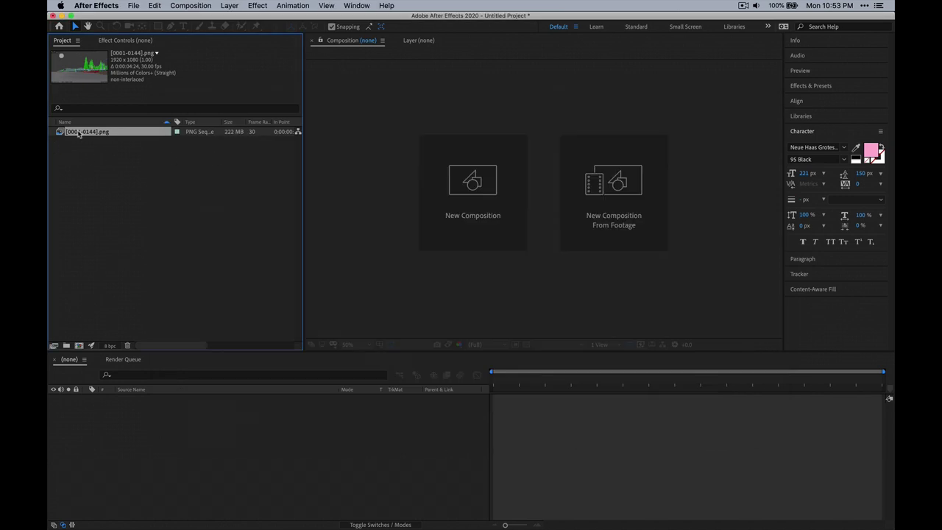
{"action": "double_click", "coordinate": [86, 132]}
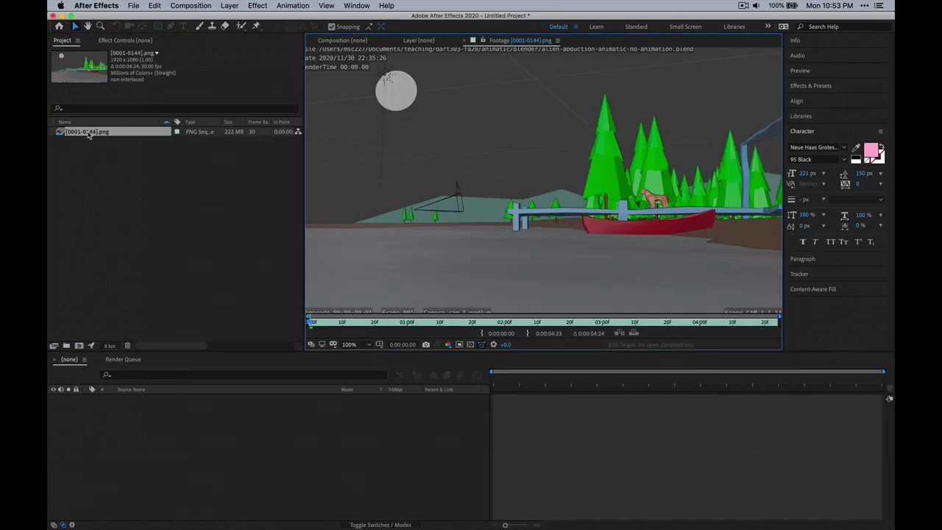
{"action": "left_click", "coordinate": [88, 133]}
{"action": "key", "text": "Return"}
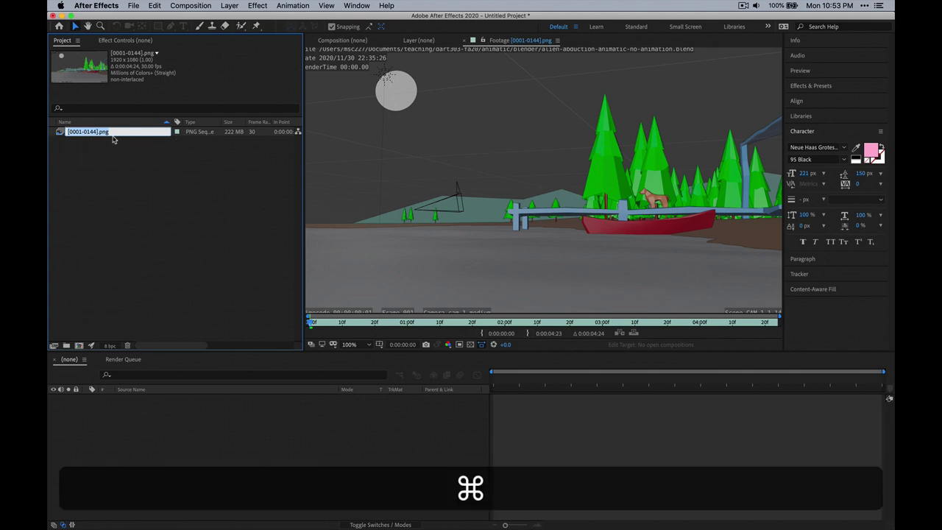
{"action": "type", "text": "cam-1_1-144"}
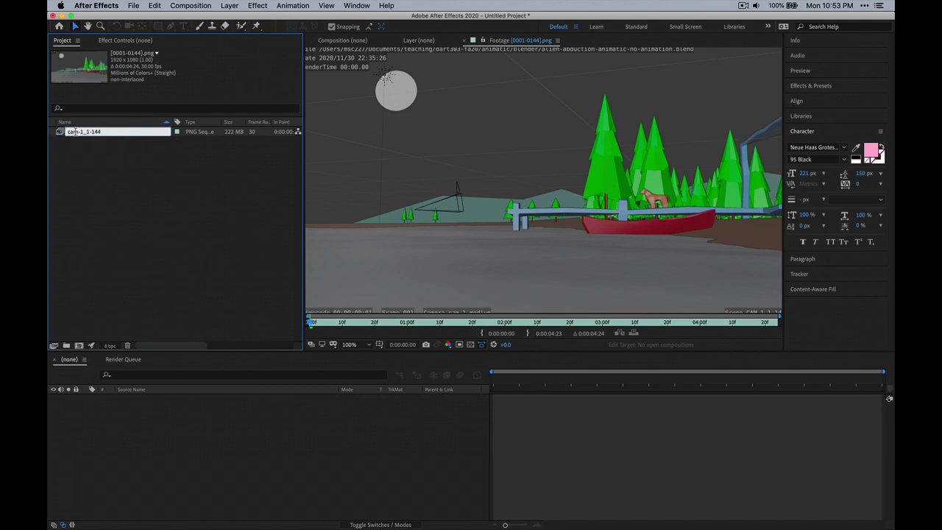
{"action": "left_click", "coordinate": [196, 150]}
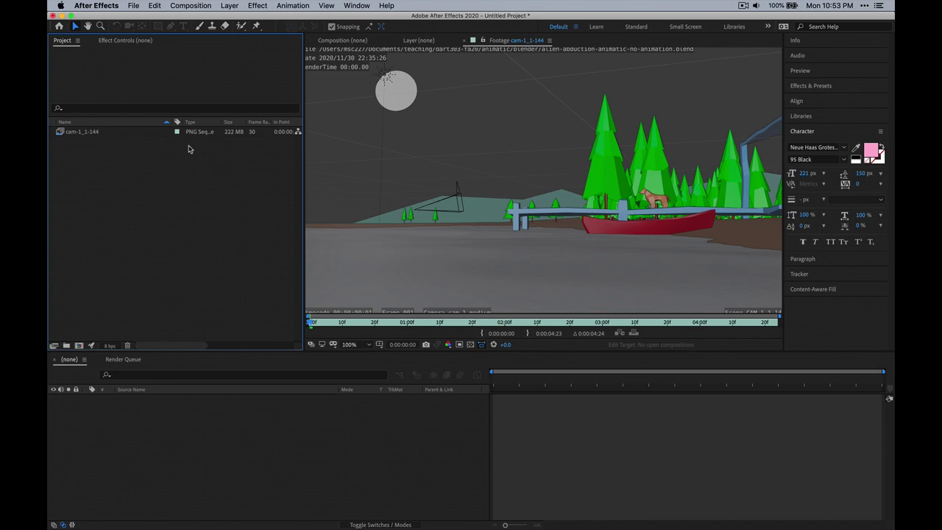
{"action": "left_click", "coordinate": [72, 135]}
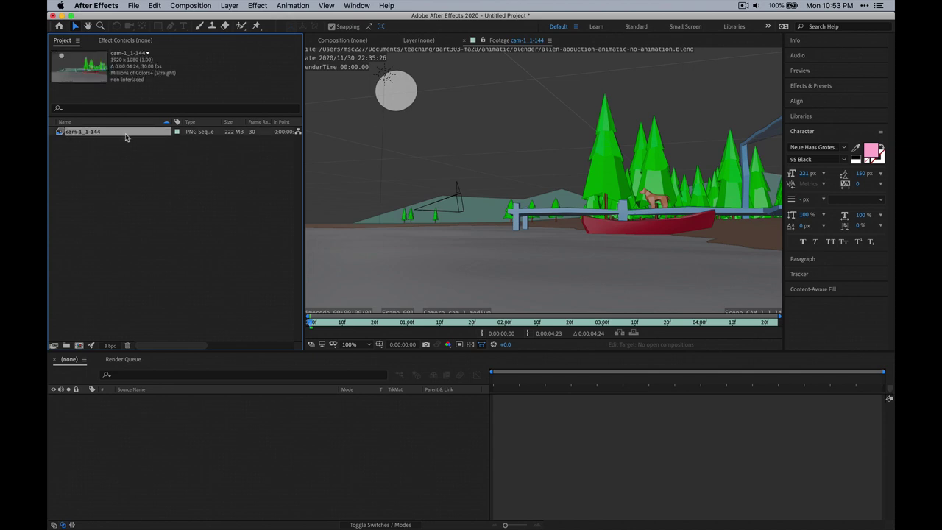
Interpret the cam-1_1-144 footage at 24 fps through Interpret Footage > Main.
{"action": "right_click", "coordinate": [216, 135]}
{"action": "mouse_move", "coordinate": [282, 183]}
{"action": "mouse_move", "coordinate": [250, 200]}
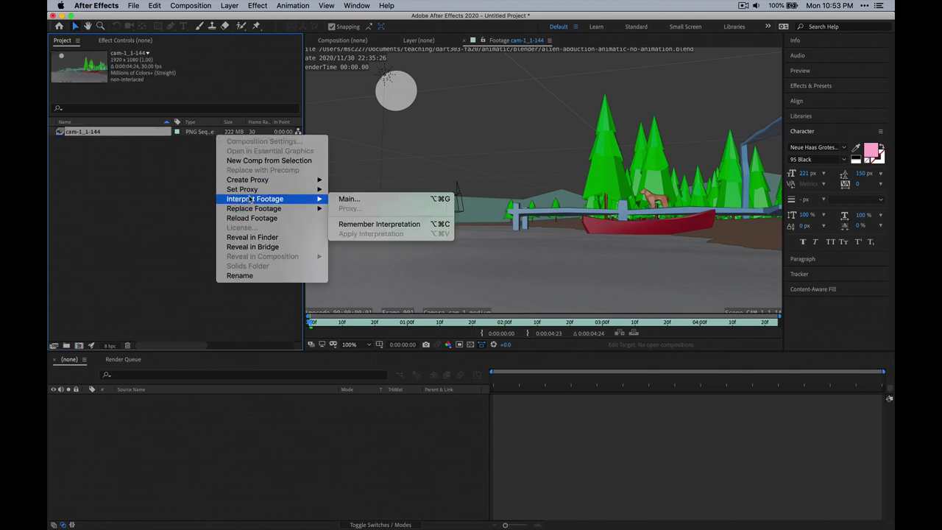
{"action": "left_click", "coordinate": [347, 200]}
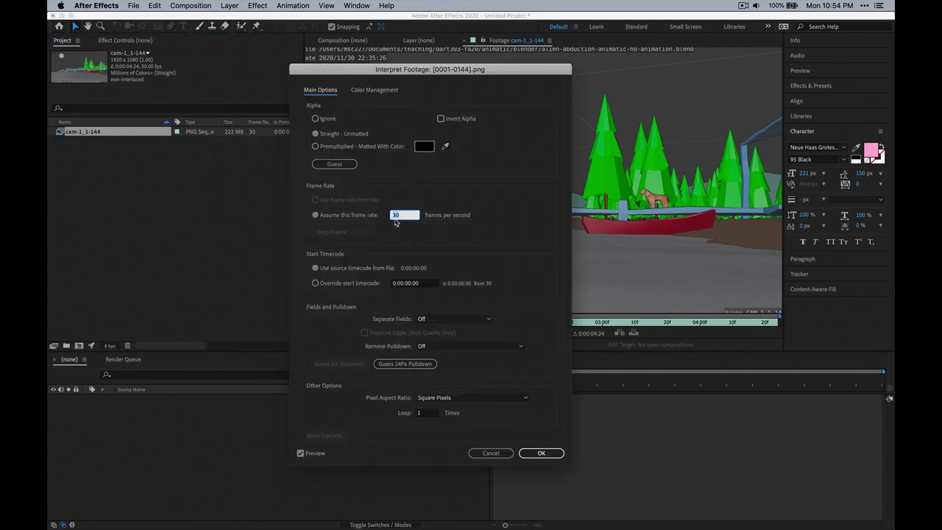
{"action": "type", "text": "24"}
{"action": "left_click", "coordinate": [532, 453]}
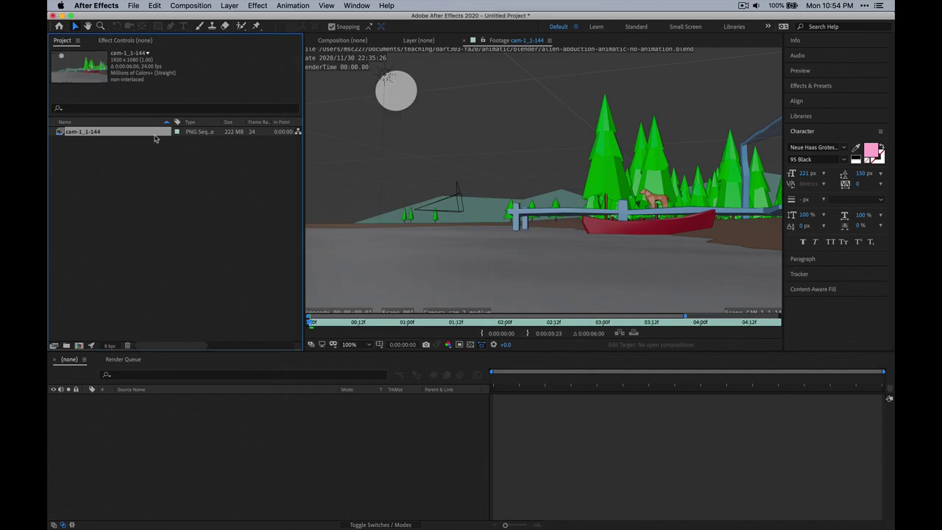
{"action": "left_click", "coordinate": [107, 151]}
Drag cam-1_1-144 into the empty Timeline to build the 6-second, 24 fps Comp.
{"action": "left_click", "coordinate": [102, 134]}
{"action": "left_click_drag", "start_coordinate": [99, 133], "coordinate": [185, 447]}
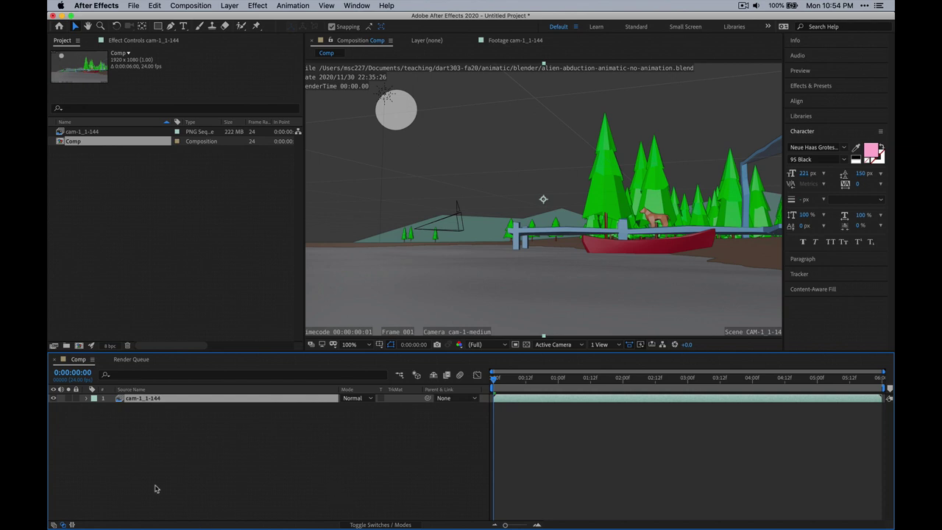
{"action": "left_click", "coordinate": [130, 142]}
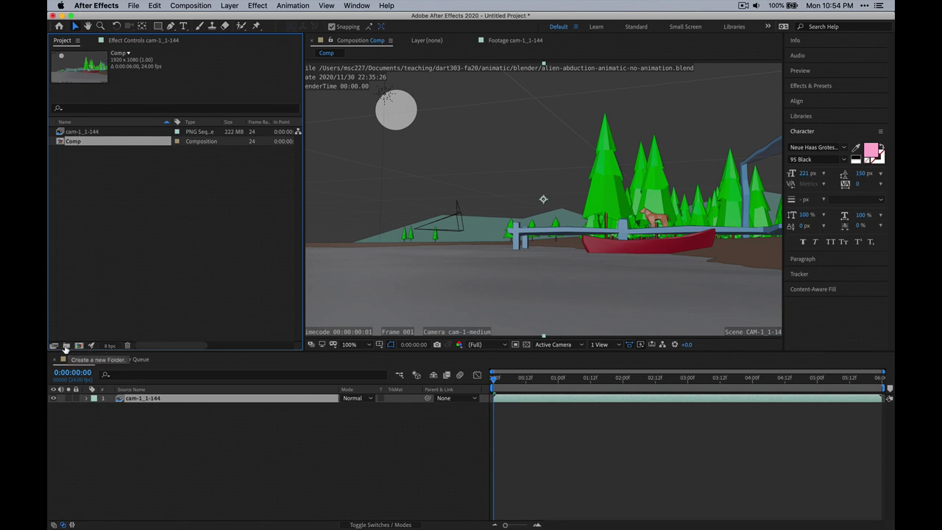
Import animatic-2/cam-1_144-192 as a PNG sequence using Import > File.
{"action": "left_click", "coordinate": [78, 255]}
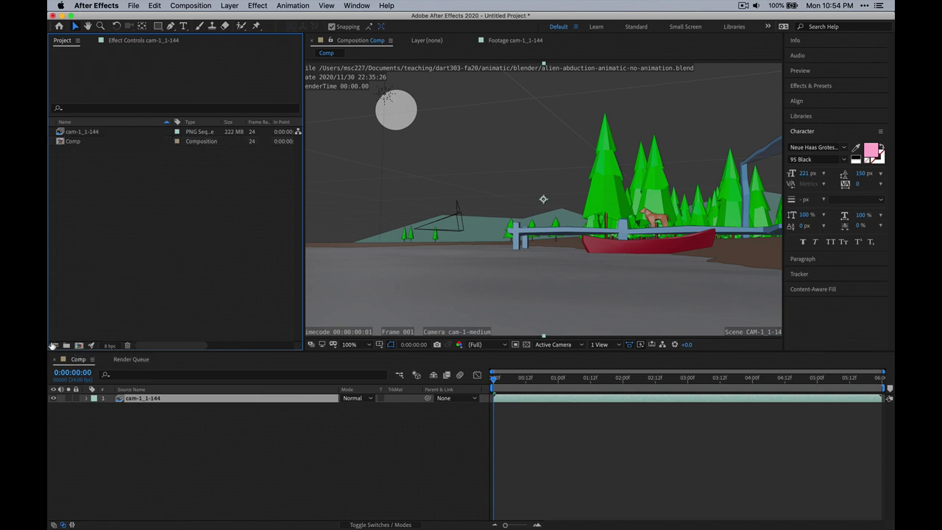
{"action": "right_click", "coordinate": [94, 247]}
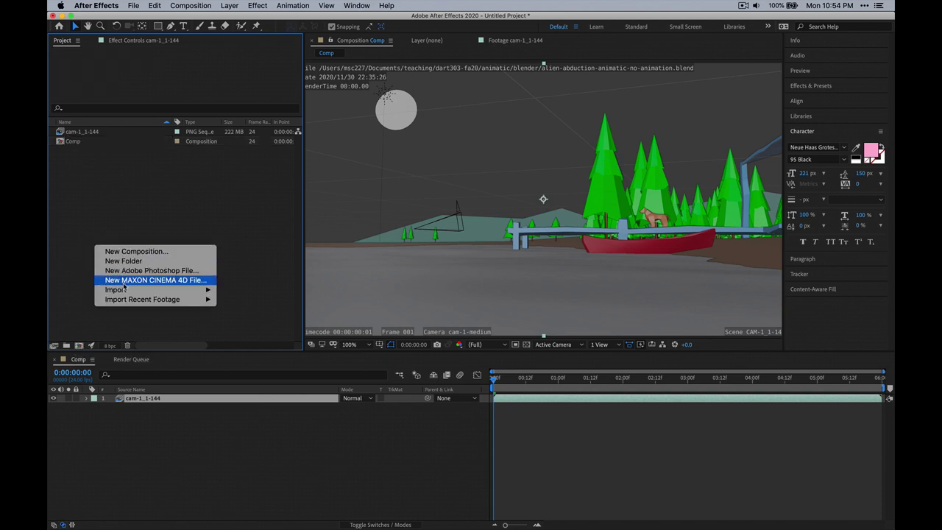
{"action": "mouse_move", "coordinate": [153, 290]}
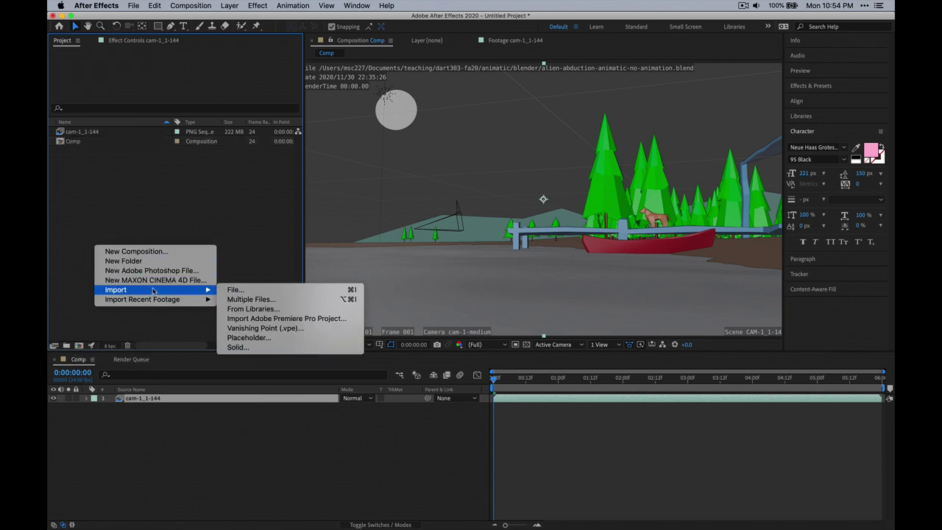
{"action": "left_click", "coordinate": [258, 292]}
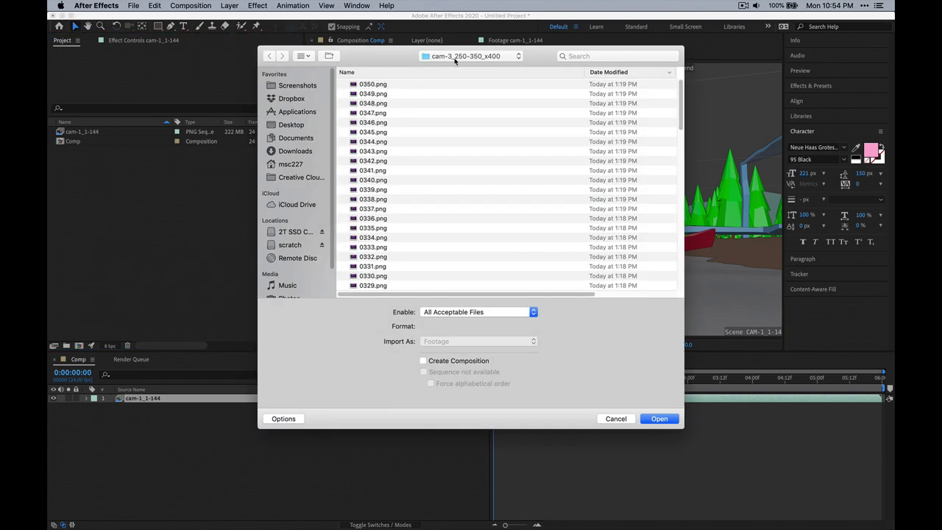
{"action": "left_click", "coordinate": [454, 58]}
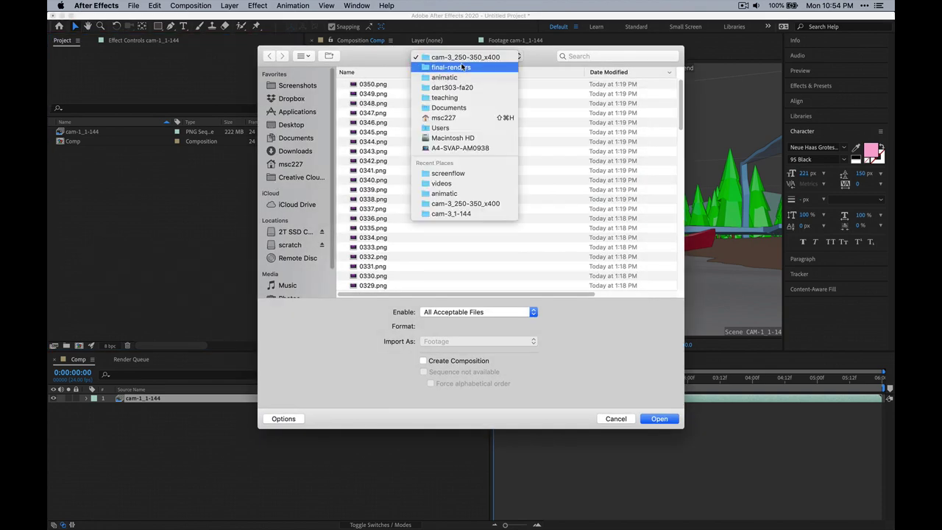
{"action": "left_click", "coordinate": [456, 77]}
{"action": "double_click", "coordinate": [380, 93]}
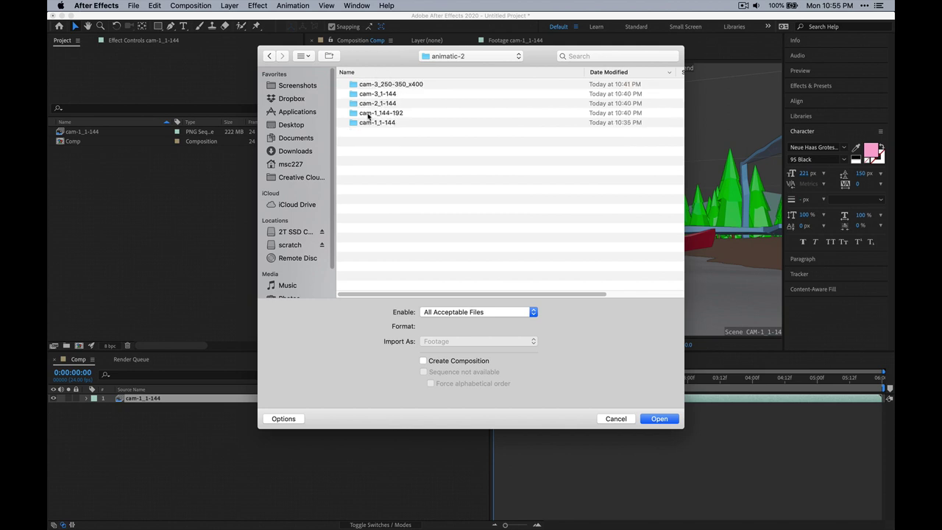
{"action": "left_click", "coordinate": [370, 114]}
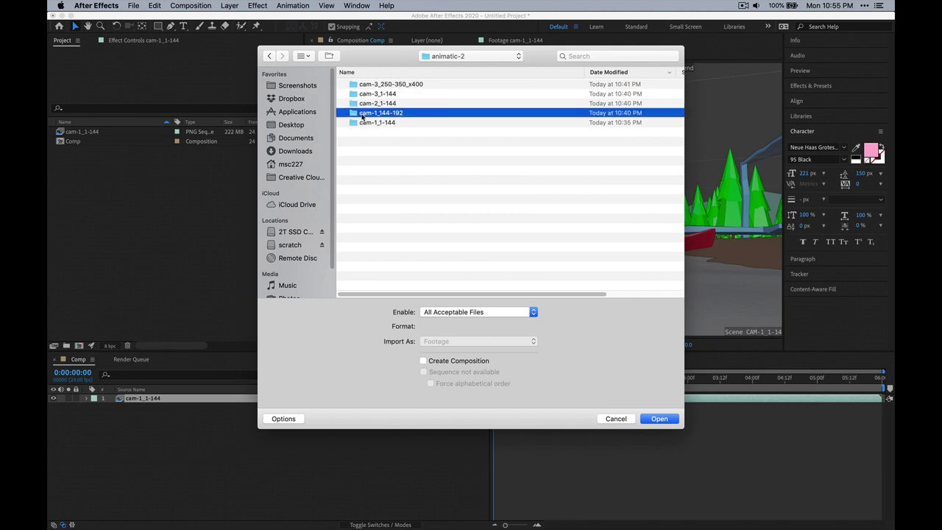
{"action": "double_click", "coordinate": [382, 114]}
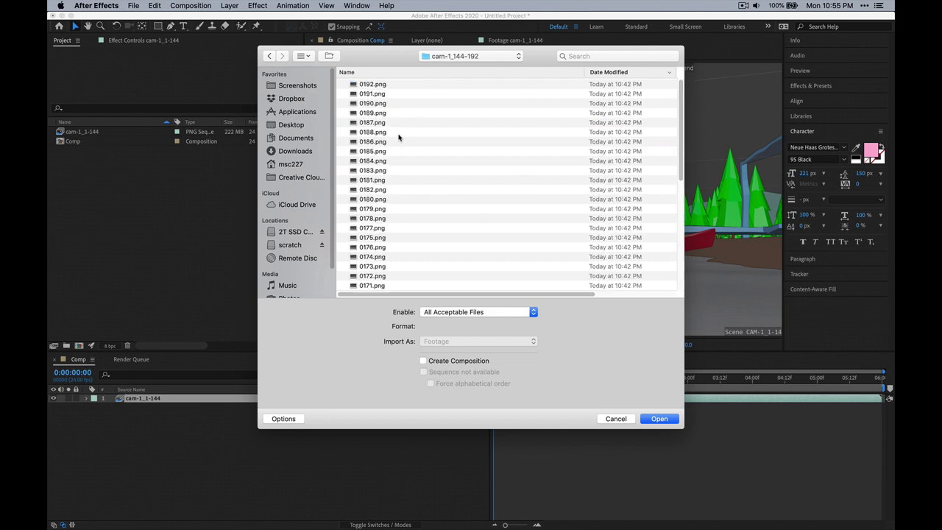
{"action": "left_click", "coordinate": [370, 86]}
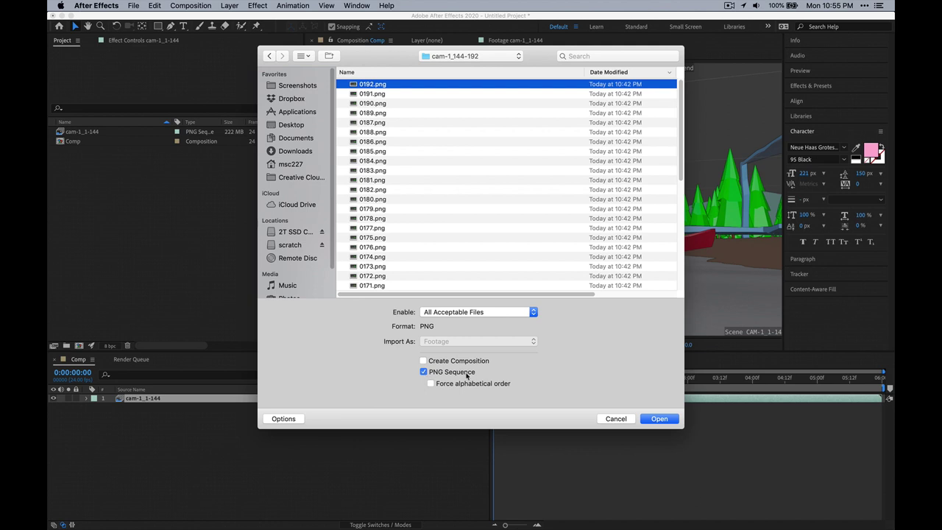
{"action": "left_click", "coordinate": [659, 419]}
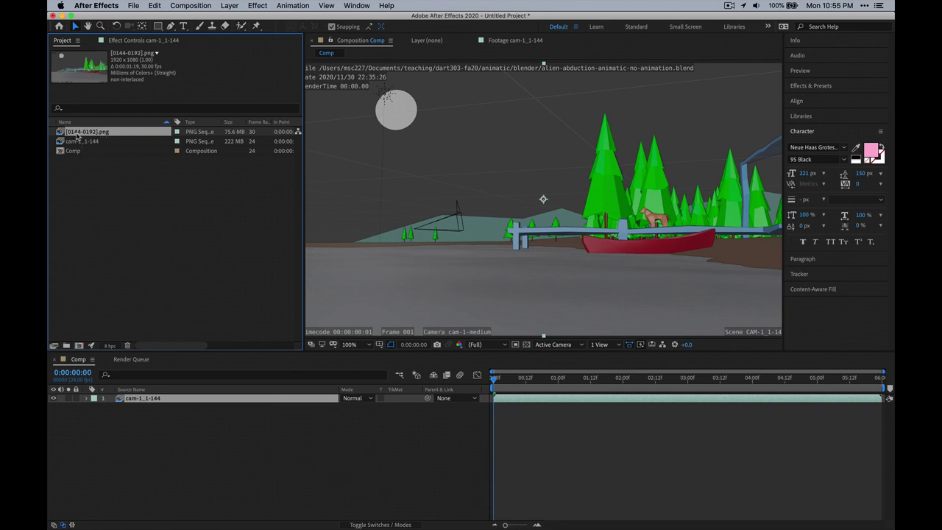
Rename the [0144-0192].png footage to cam-1_144-192 with the folder name copied from Finder.
{"action": "key", "text": "super+Tab"}
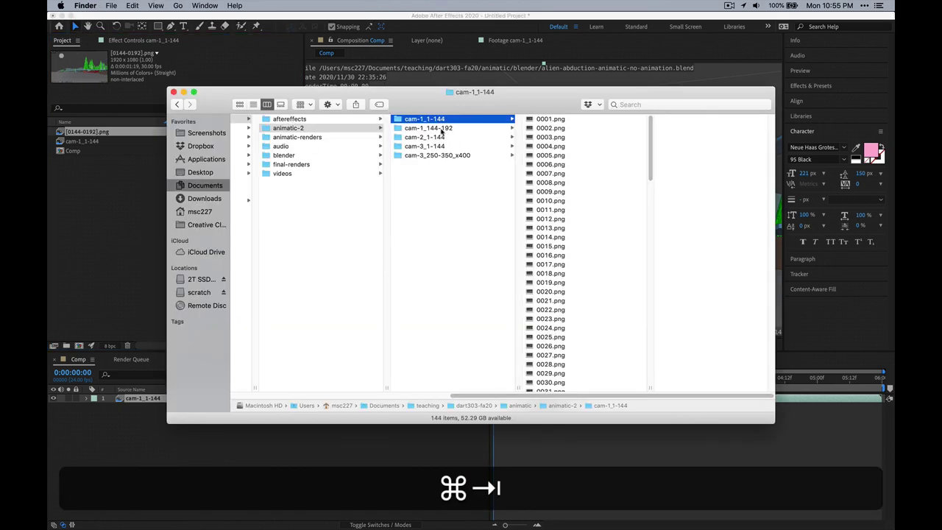
{"action": "left_click", "coordinate": [441, 129]}
{"action": "left_click", "coordinate": [441, 129]}
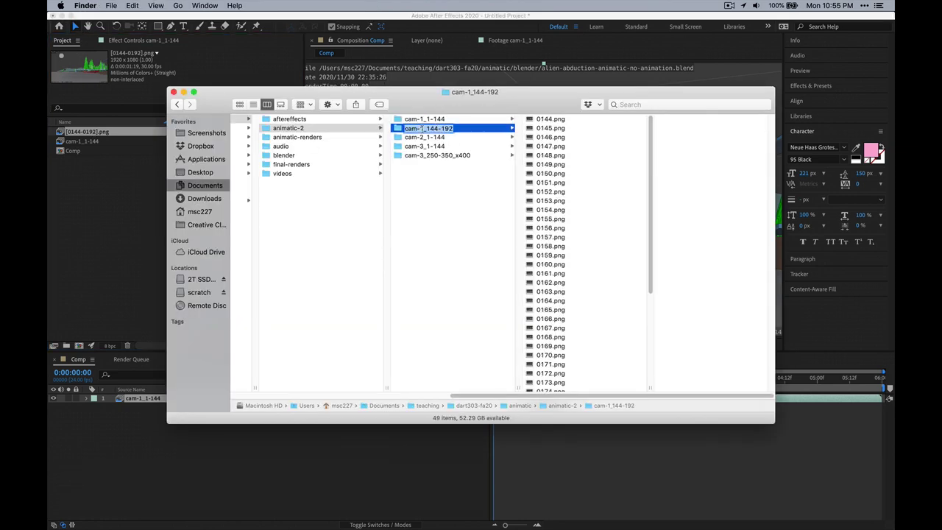
{"action": "key", "text": "super+c"}
{"action": "left_click", "coordinate": [430, 203]}
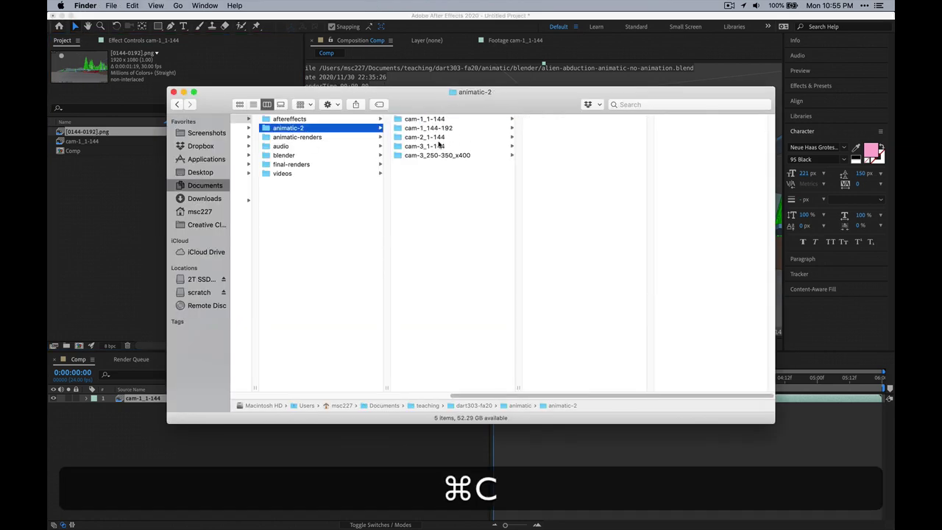
{"action": "left_click", "coordinate": [96, 142]}
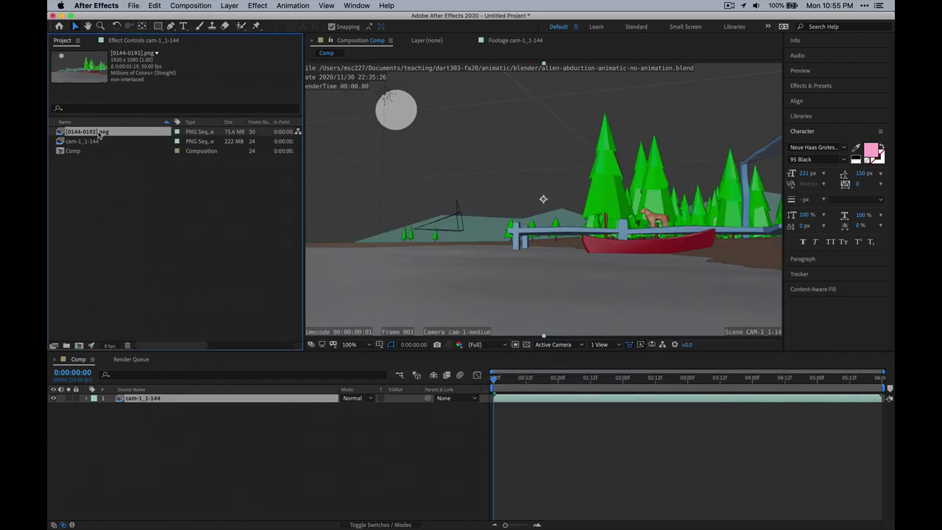
{"action": "key", "text": "Return"}
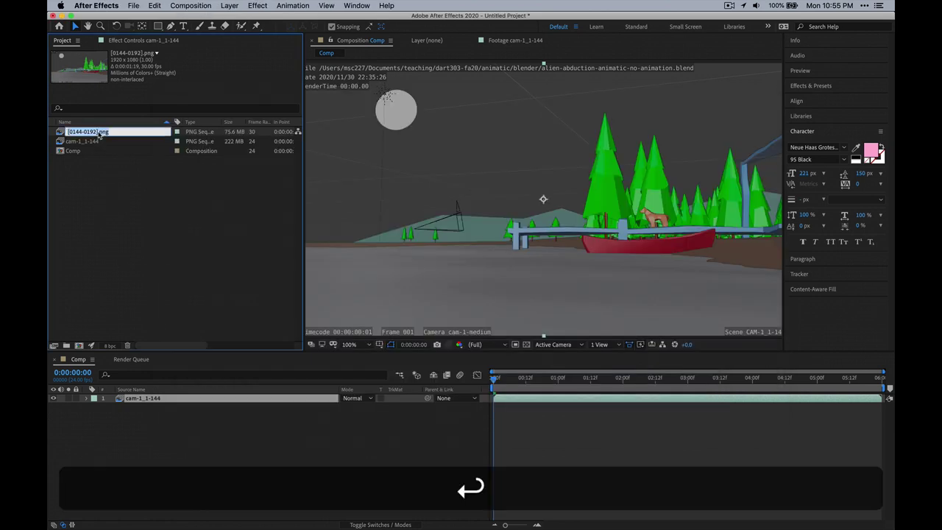
{"action": "left_click", "coordinate": [80, 131]}
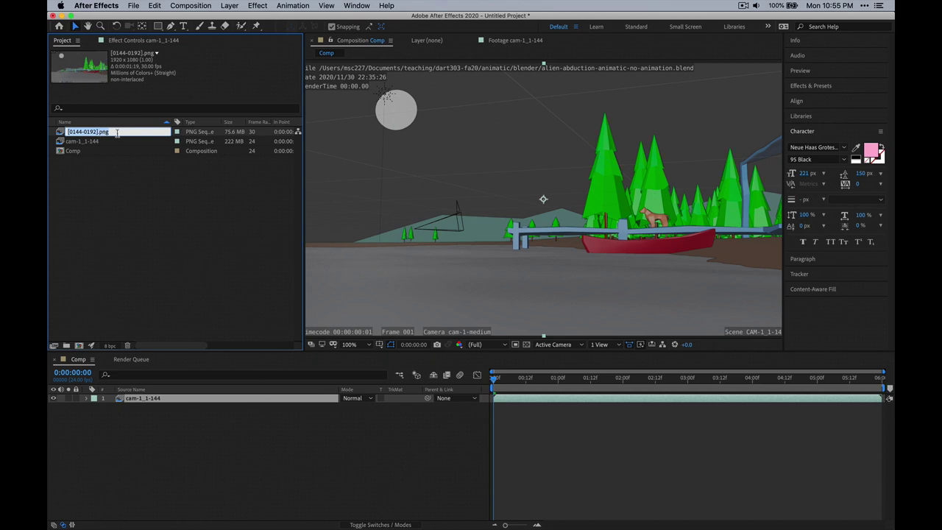
{"action": "key", "text": "super+v"}
{"action": "key", "text": "Return"}
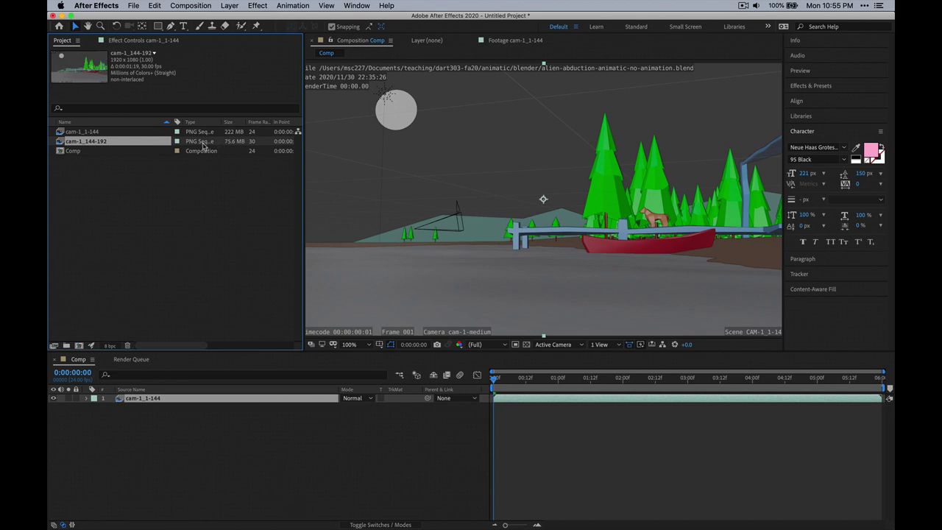
Set the cam-1_144-192 footage's assumed frame rate to 24 in Interpret Footage > Main.
{"action": "right_click", "coordinate": [261, 142]}
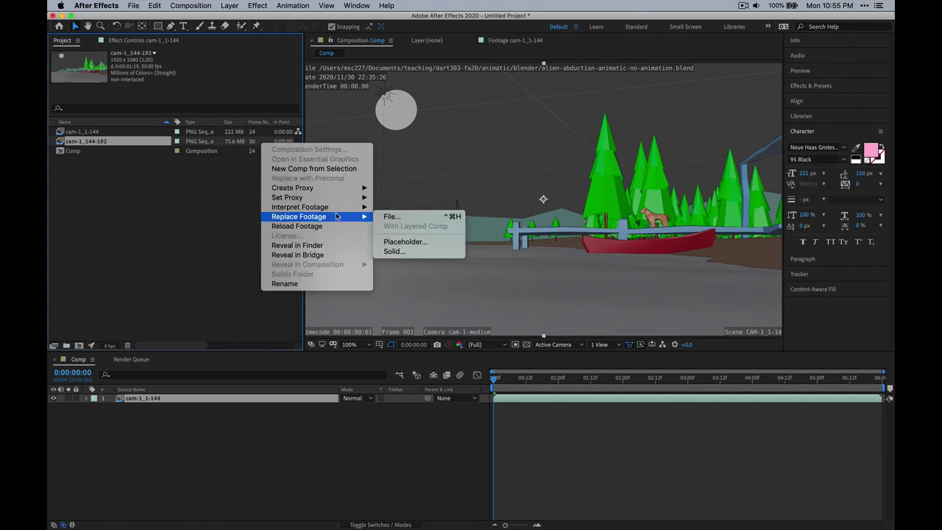
{"action": "mouse_move", "coordinate": [337, 209]}
{"action": "left_click", "coordinate": [385, 210]}
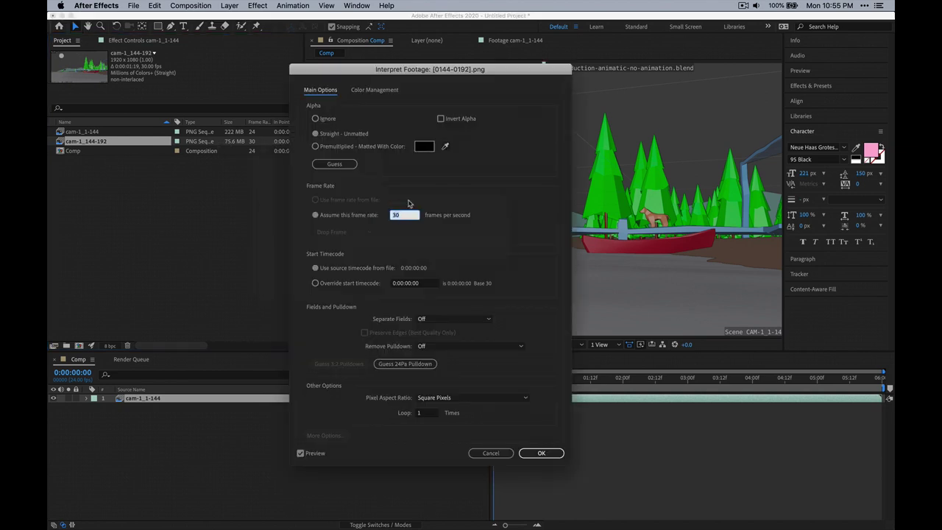
{"action": "type", "text": "24"}
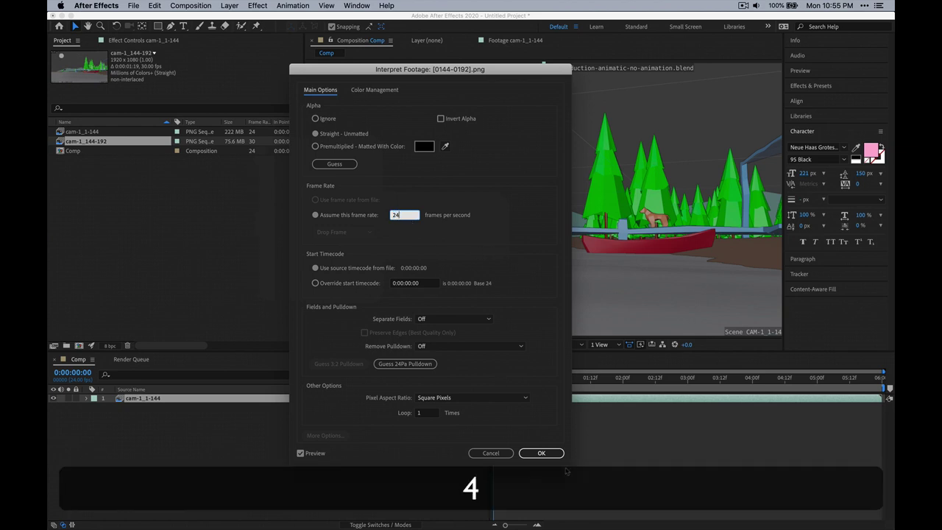
{"action": "left_click", "coordinate": [541, 453]}
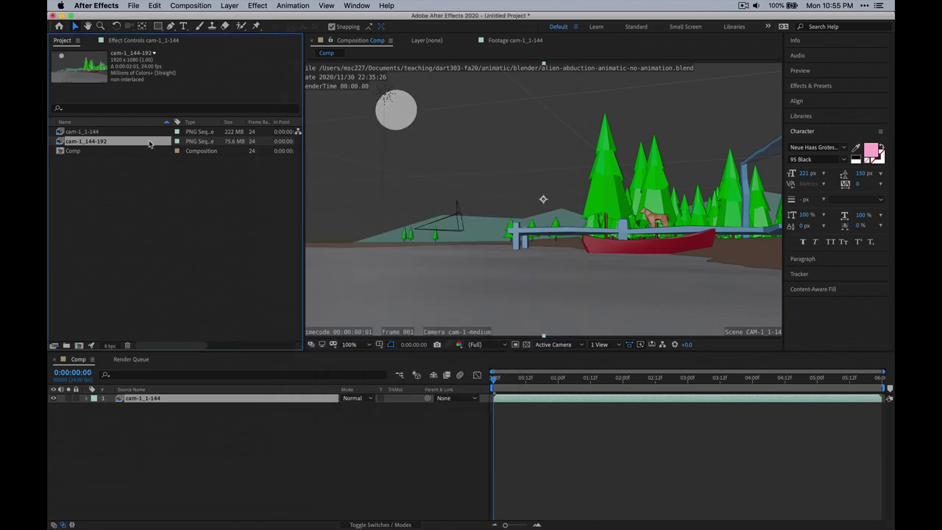
{"action": "right_click", "coordinate": [147, 145]}
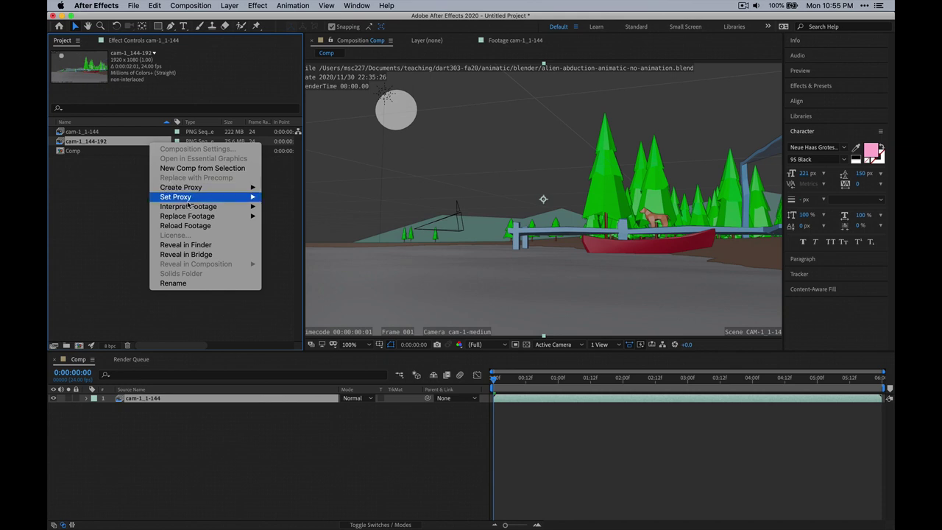
{"action": "mouse_move", "coordinate": [194, 209]}
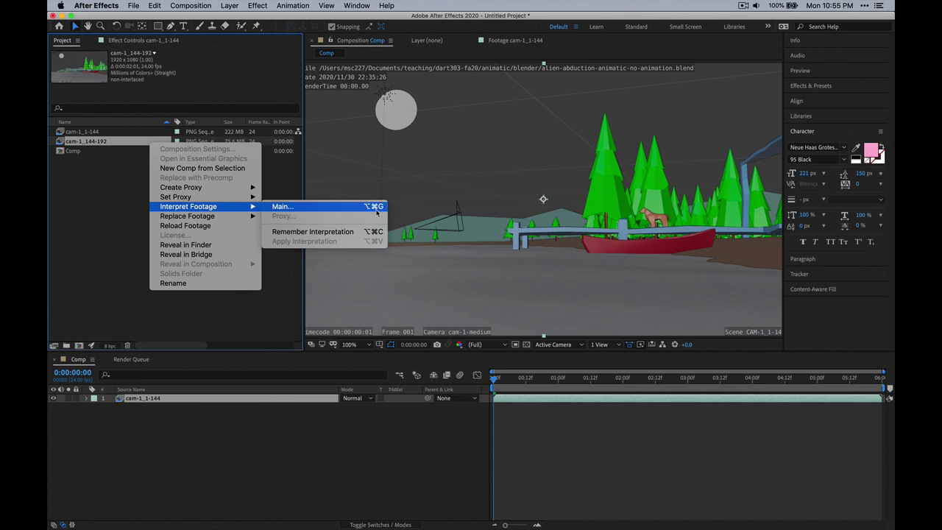
{"action": "left_click", "coordinate": [88, 181]}
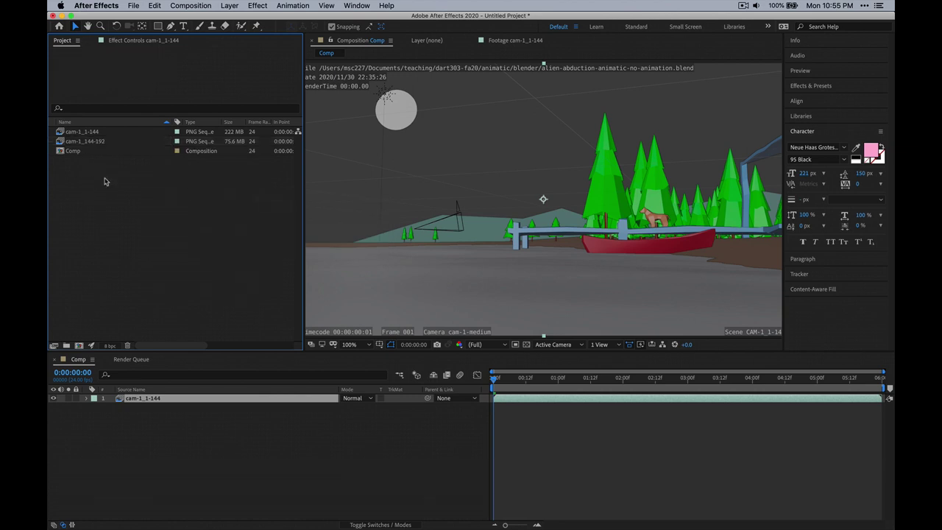
Drag the cam-2_1-144 folder from Finder into the Project panel.
{"action": "key", "text": "super+Tab"}
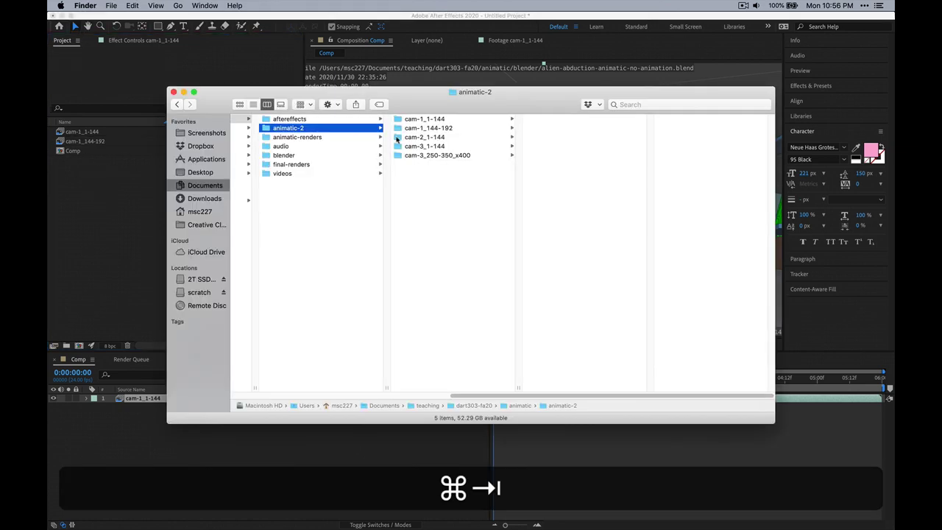
{"action": "left_click", "coordinate": [440, 129]}
{"action": "left_click", "coordinate": [437, 138]}
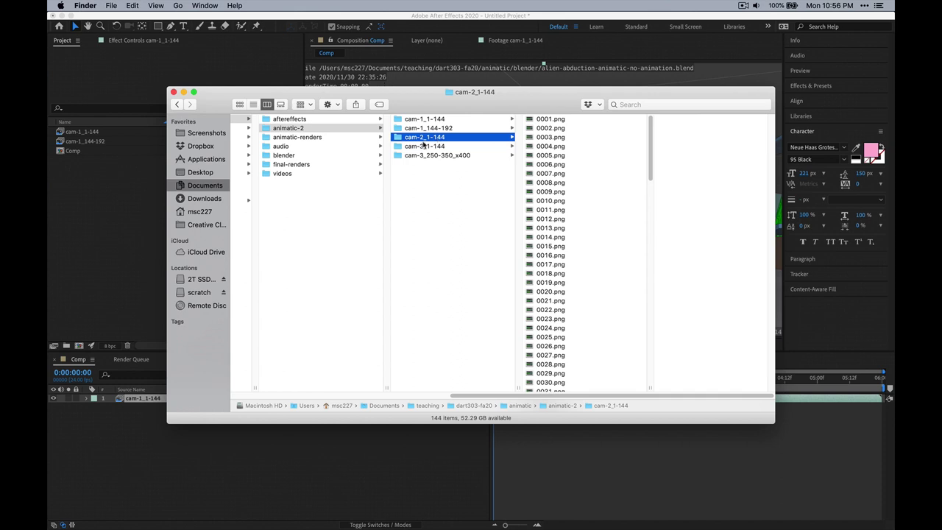
{"action": "left_click_drag", "start_coordinate": [423, 139], "coordinate": [100, 194]}
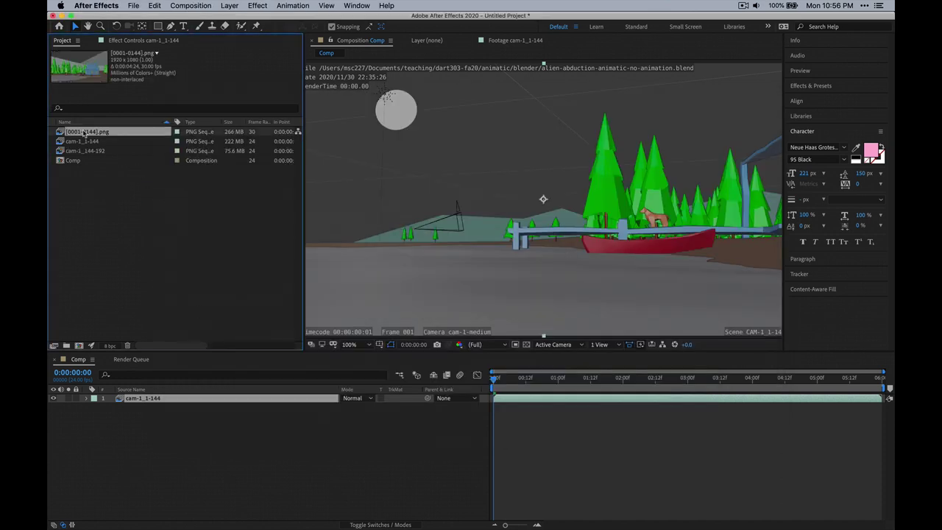
Rename the new [0001-0144].png footage to cam-2_1-144 using the copied folder name.
{"action": "key", "text": "super+Tab"}
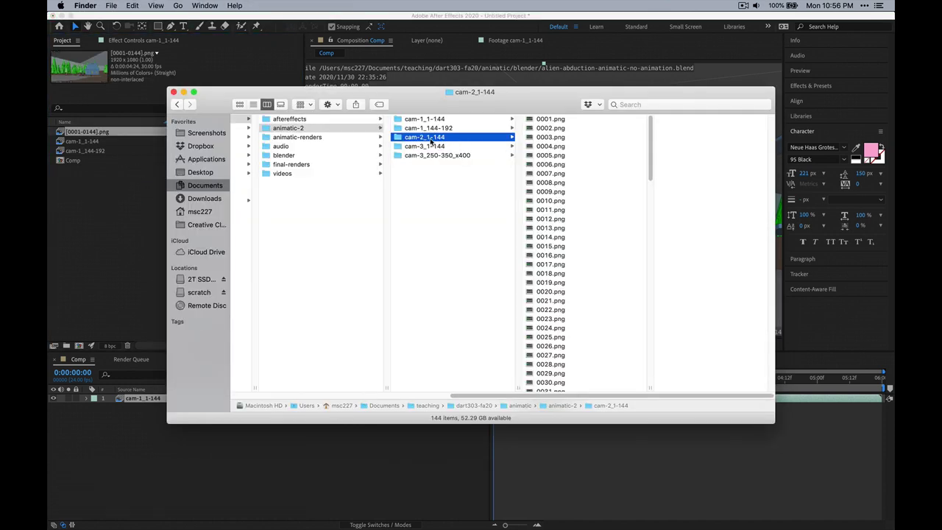
{"action": "key", "text": "Return"}
{"action": "key", "text": "super+v"}
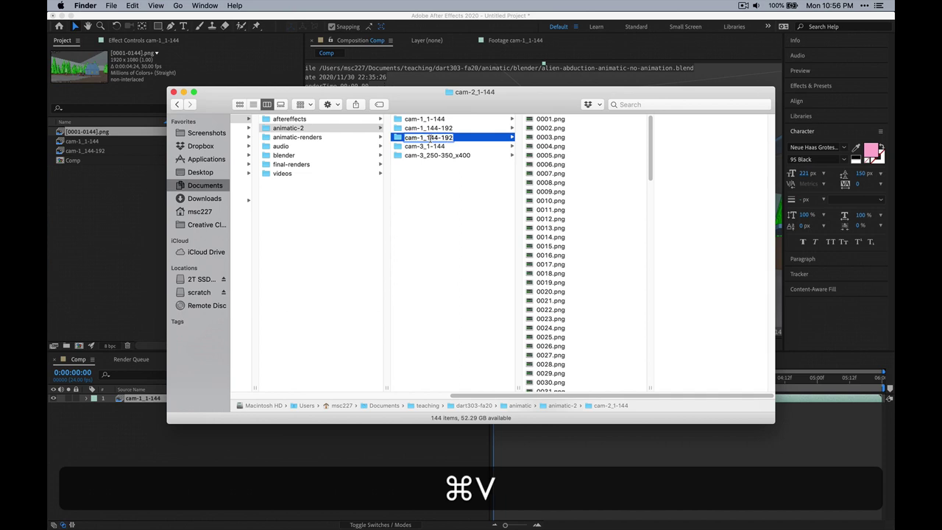
{"action": "key", "text": "super+z"}
{"action": "key", "text": "super+c"}
{"action": "left_click", "coordinate": [428, 177]}
{"action": "key", "text": "super+Tab"}
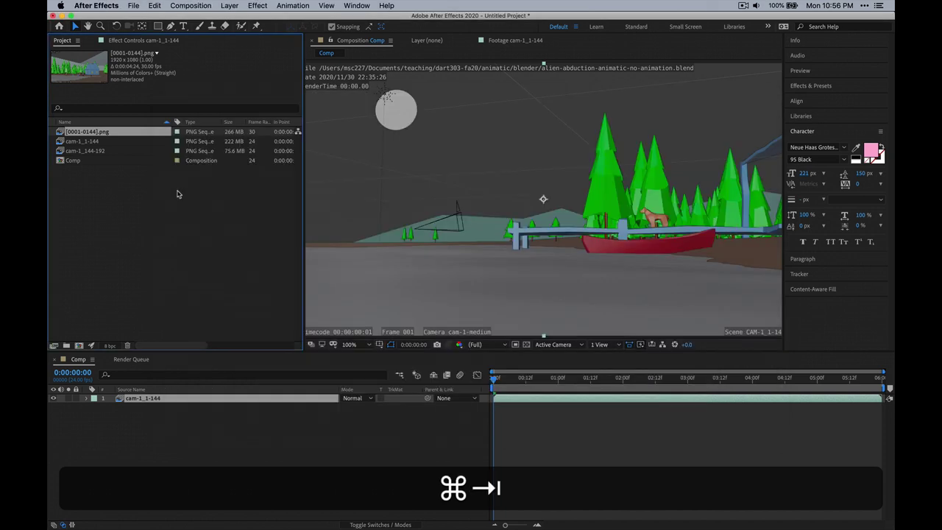
{"action": "key", "text": "Return"}
{"action": "key", "text": "super+v"}
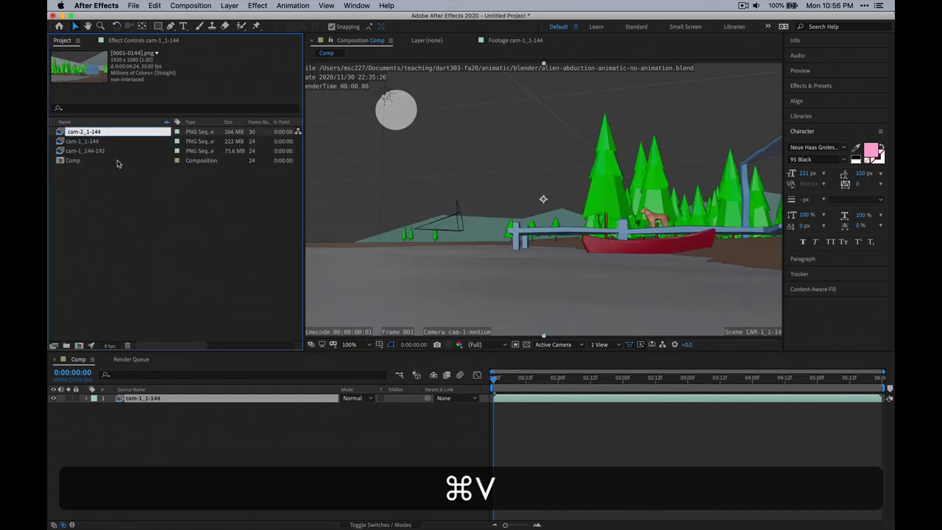
{"action": "left_click", "coordinate": [121, 177]}
Interpret cam-2_1-144 at 24 fps, then import the cam-3_1-144 folder from Finder.
{"action": "left_click", "coordinate": [127, 135]}
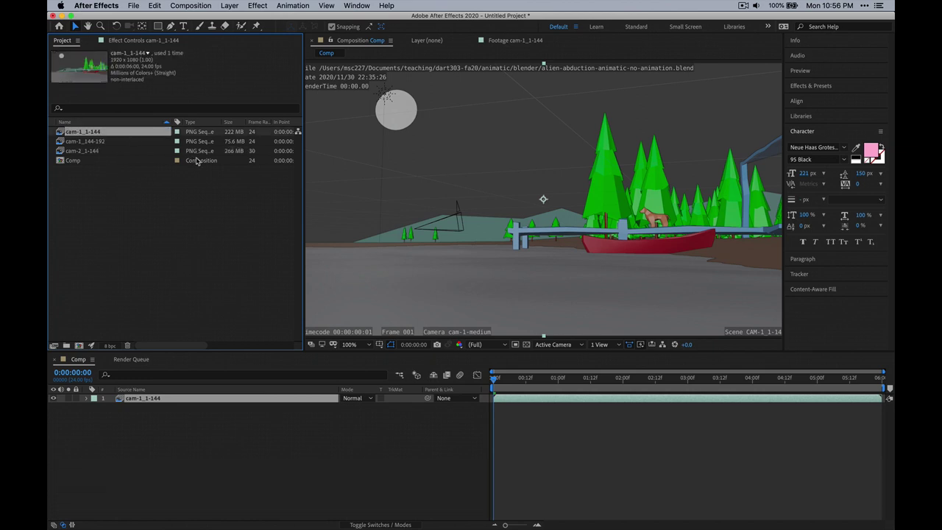
{"action": "left_click", "coordinate": [90, 150]}
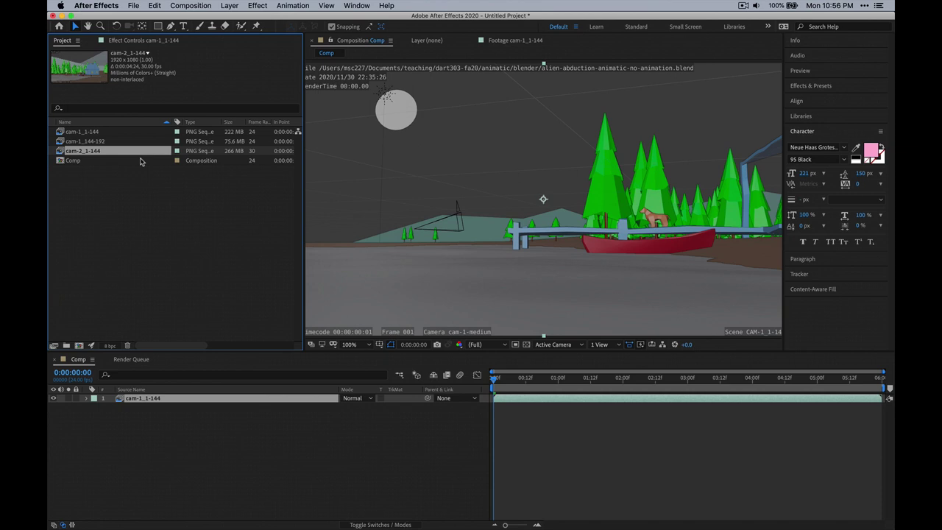
{"action": "key", "text": "super+alt+g"}
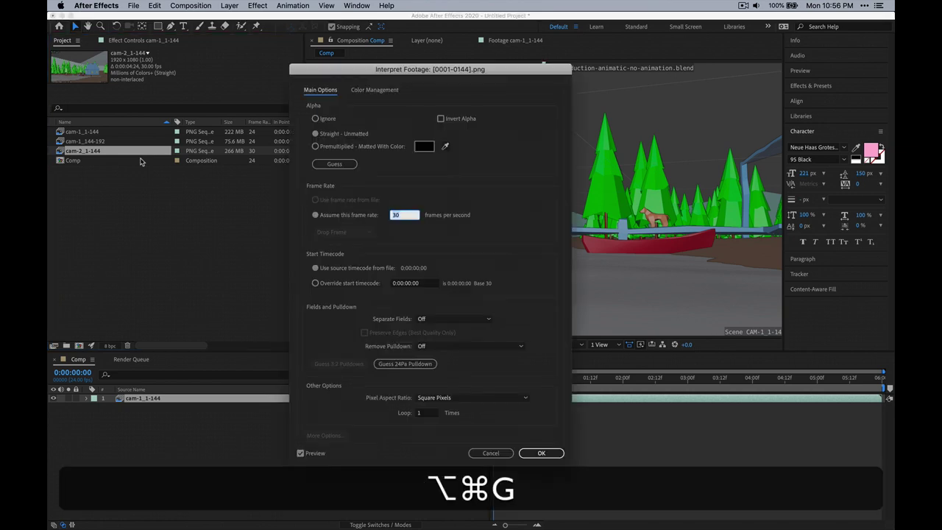
{"action": "type", "text": "24"}
{"action": "left_click", "coordinate": [541, 453]}
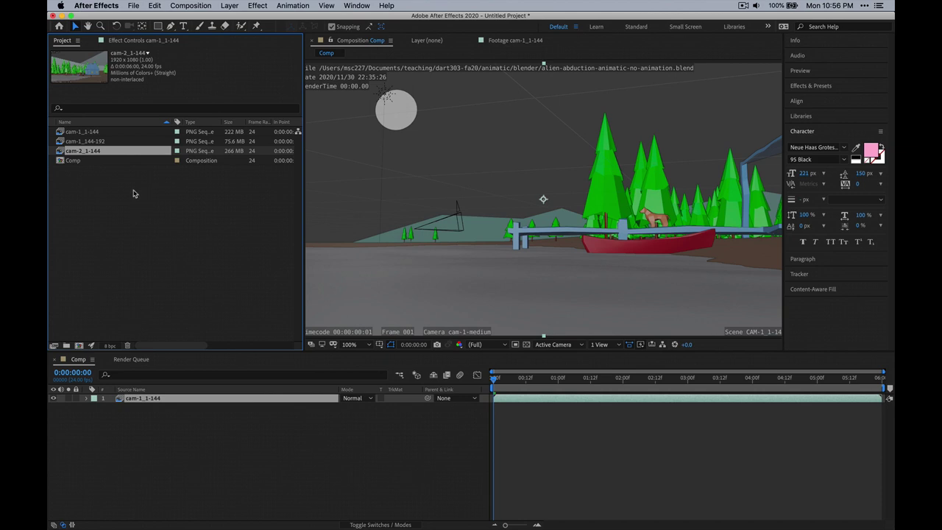
{"action": "key", "text": "super+Tab"}
{"action": "left_click_drag", "start_coordinate": [430, 147], "coordinate": [112, 205]}
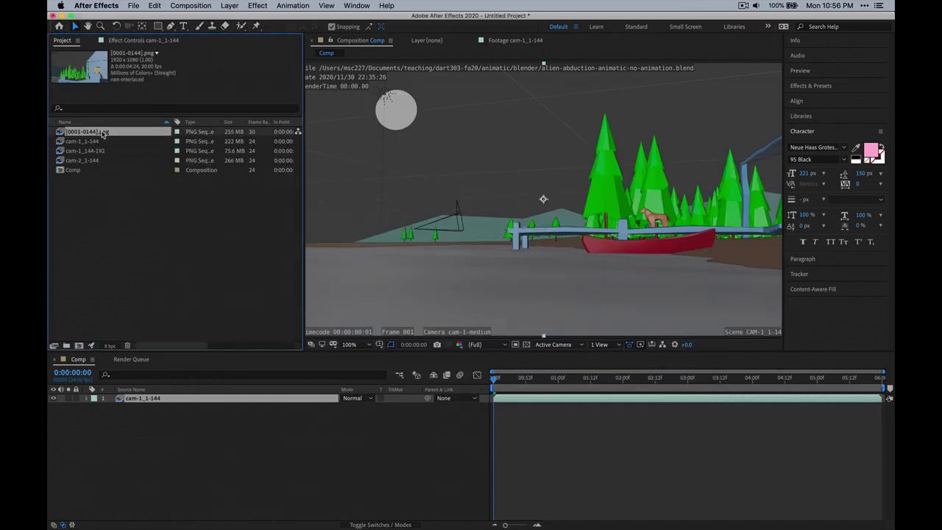
Rename the third [0001-0144].png sequence to cam-3_1-144 and enter 24 fps in Interpret Footage.
{"action": "key", "text": "Return"}
{"action": "key", "text": "Escape"}
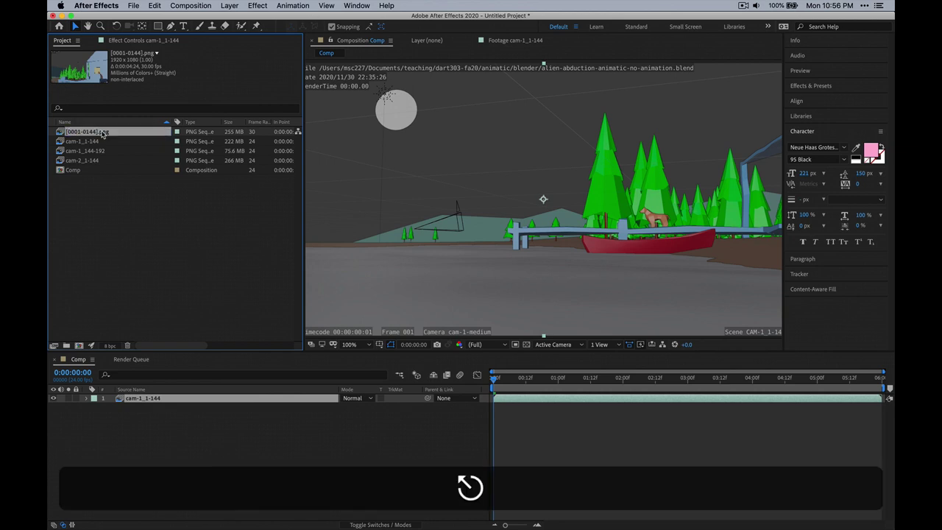
{"action": "key", "text": "super+Tab"}
{"action": "key", "text": "Return"}
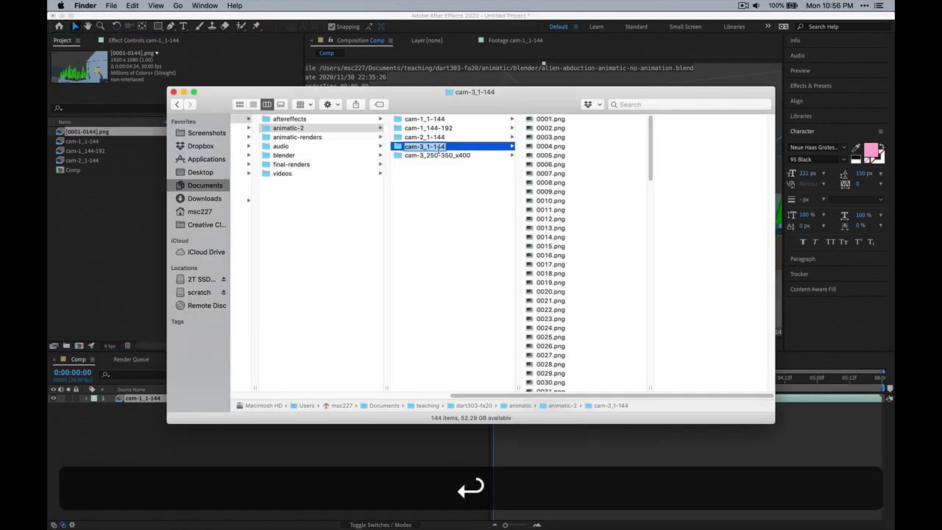
{"action": "key", "text": "super+c"}
{"action": "key", "text": "Escape"}
{"action": "key", "text": "super+Tab"}
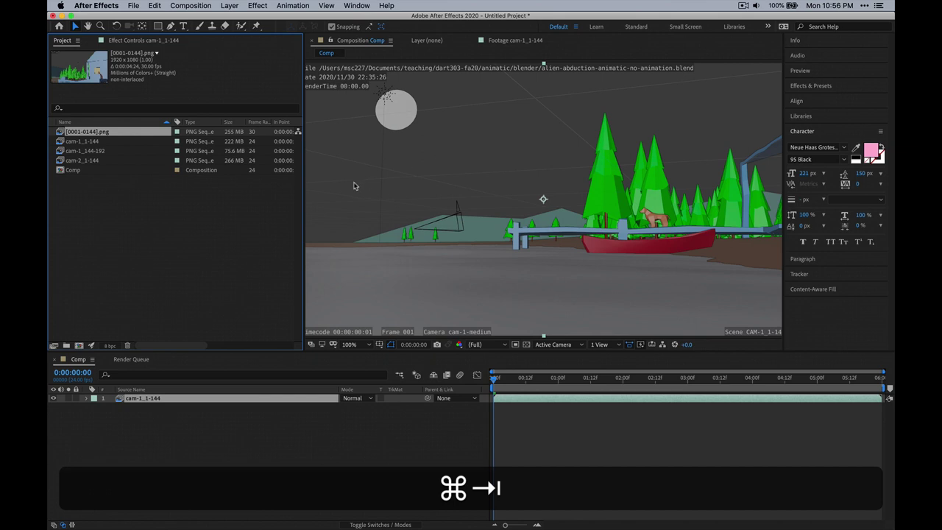
{"action": "key", "text": "Return"}
{"action": "key", "text": "super+v"}
{"action": "key", "text": "Return"}
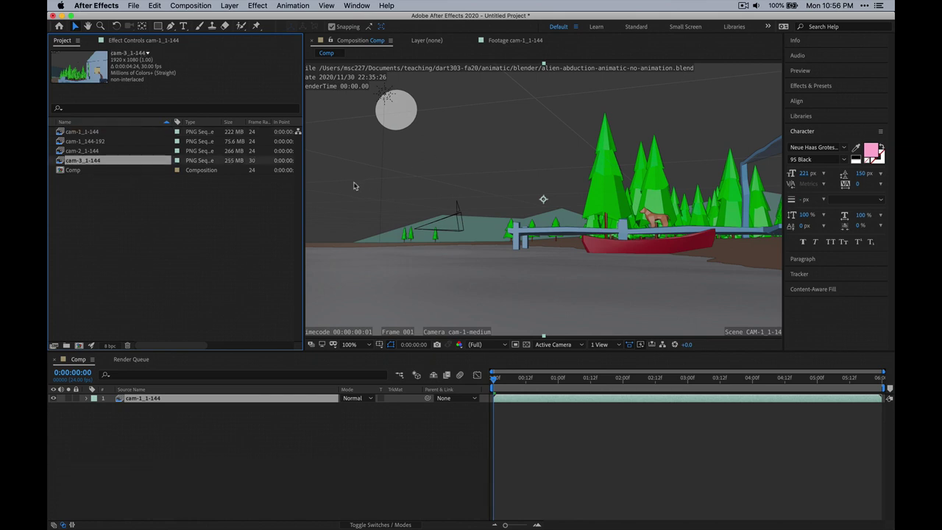
{"action": "key", "text": "super+alt+g"}
{"action": "type", "text": "24"}
Drag the cam-3_250-350_x400 folder from Finder into the Project panel.
{"action": "key", "text": "super+Tab"}
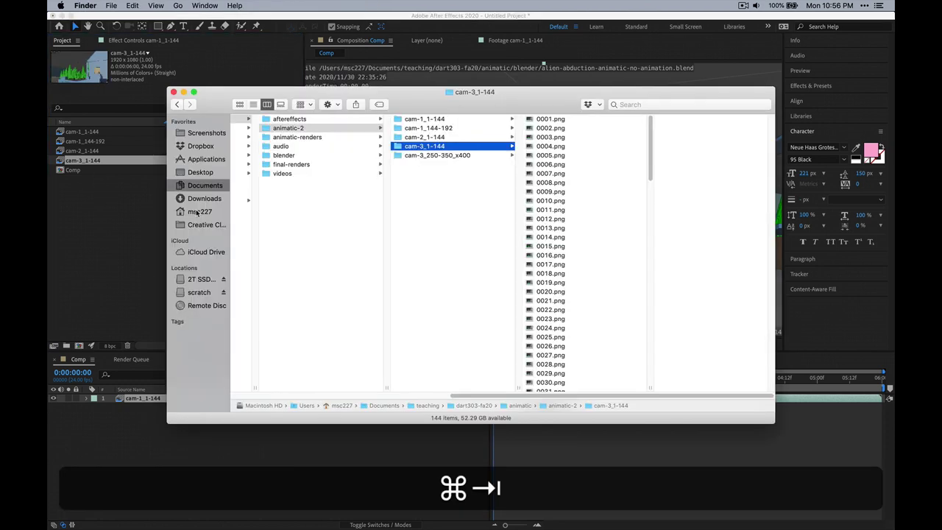
{"action": "left_click", "coordinate": [462, 155]}
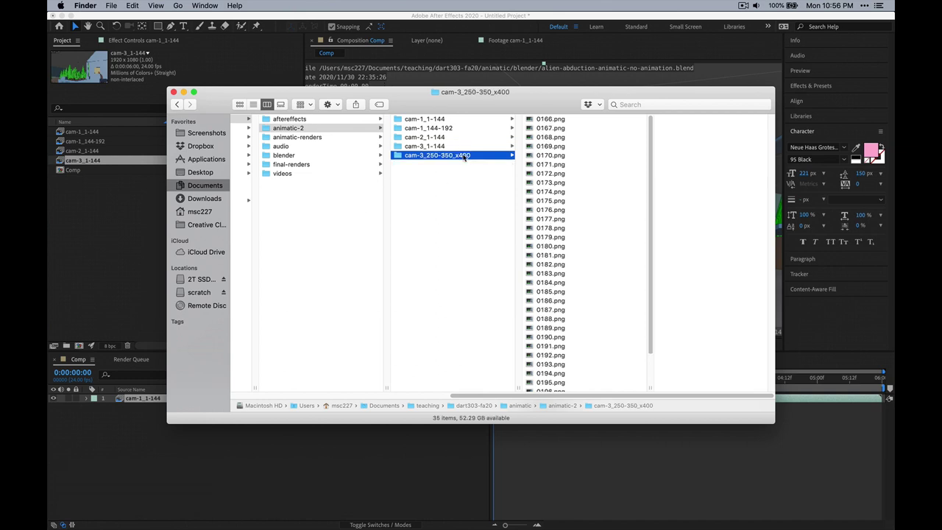
{"action": "left_click_drag", "start_coordinate": [462, 155], "coordinate": [148, 201]}
Rename the [0166-0200].png footage to cam-3_250-350_x400 with the copied folder name.
{"action": "key", "text": "super+Tab"}
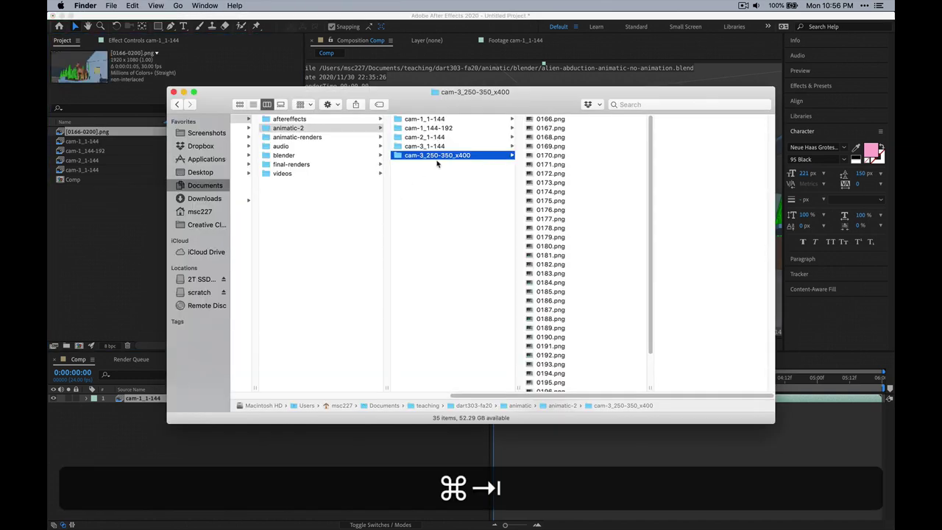
{"action": "key", "text": "Return"}
{"action": "key", "text": "super+c"}
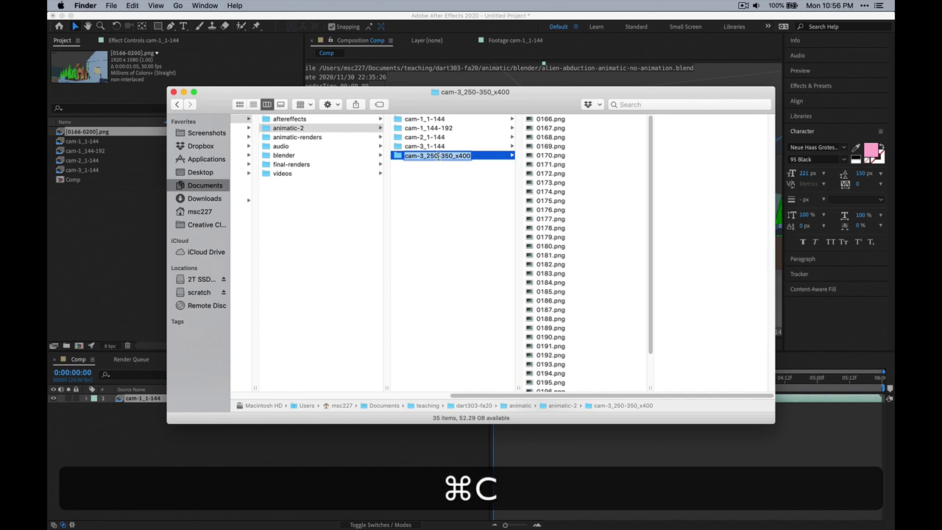
{"action": "left_click", "coordinate": [443, 164]}
{"action": "key", "text": "super+Tab"}
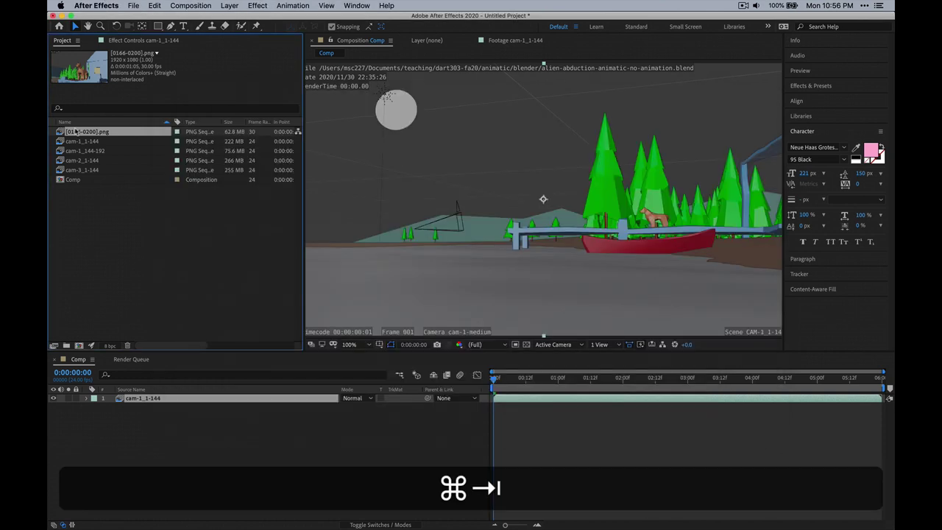
{"action": "key", "text": "Return"}
{"action": "key", "text": "super+v"}
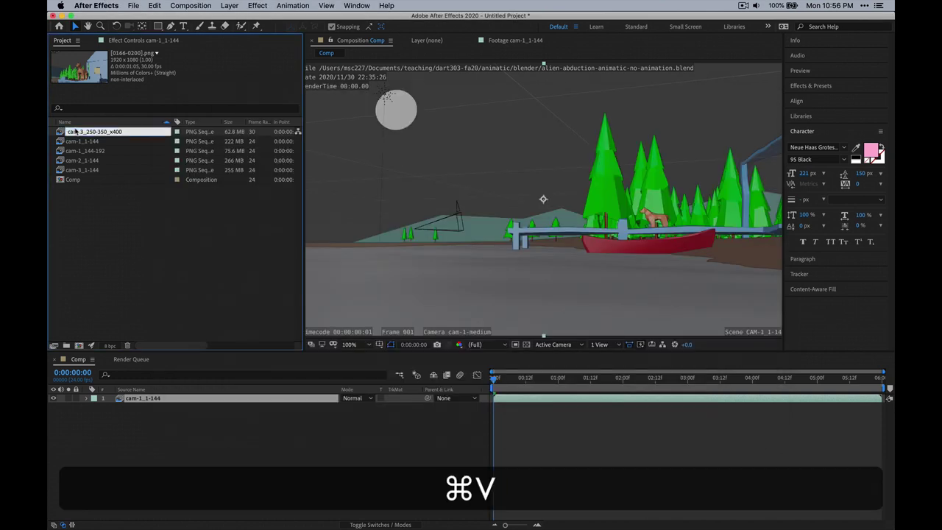
{"action": "key", "text": "Return"}
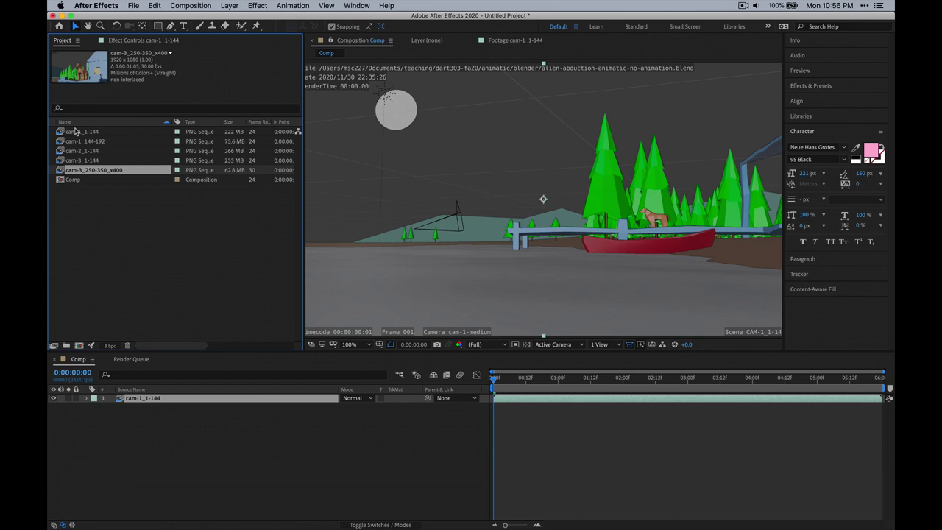
Interpret cam-3_250-350_x400 at 24 fps with Opt-Cmd-G.
{"action": "key", "text": "alt+super+g"}
{"action": "type", "text": "24"}
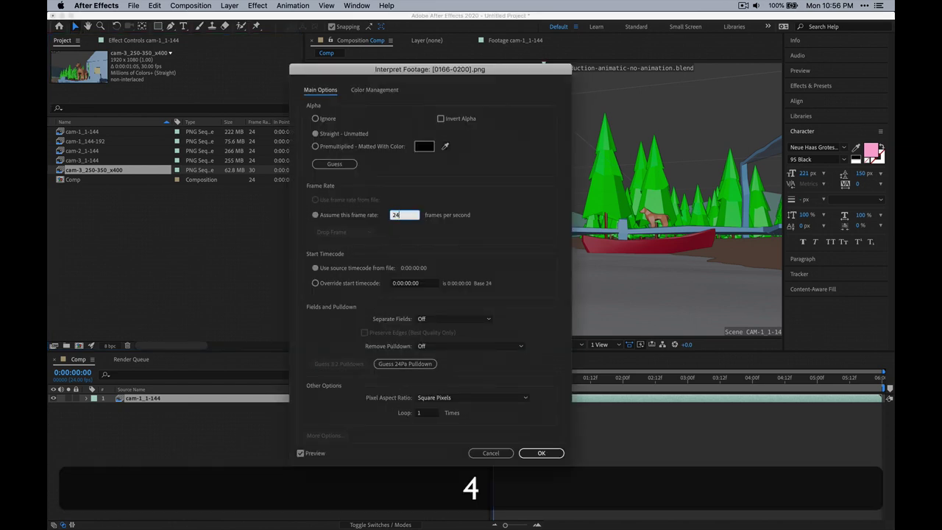
{"action": "key", "text": "Return"}
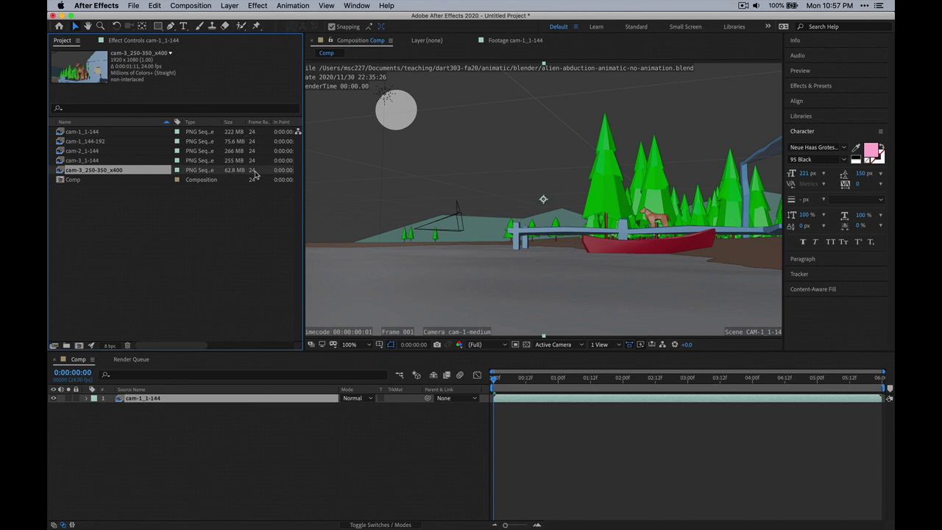
{"action": "left_click", "coordinate": [111, 204]}
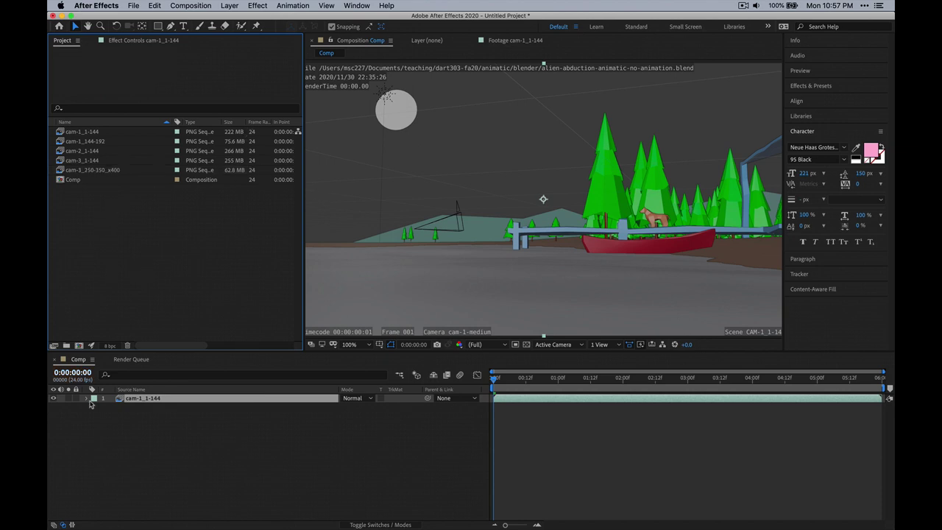
{"action": "mouse_move", "coordinate": [494, 389]}
{"action": "left_mouse_down"}
{"action": "mouse_move", "coordinate": [700, 394]}
{"action": "mouse_move", "coordinate": [502, 397]}
{"action": "left_mouse_up"}
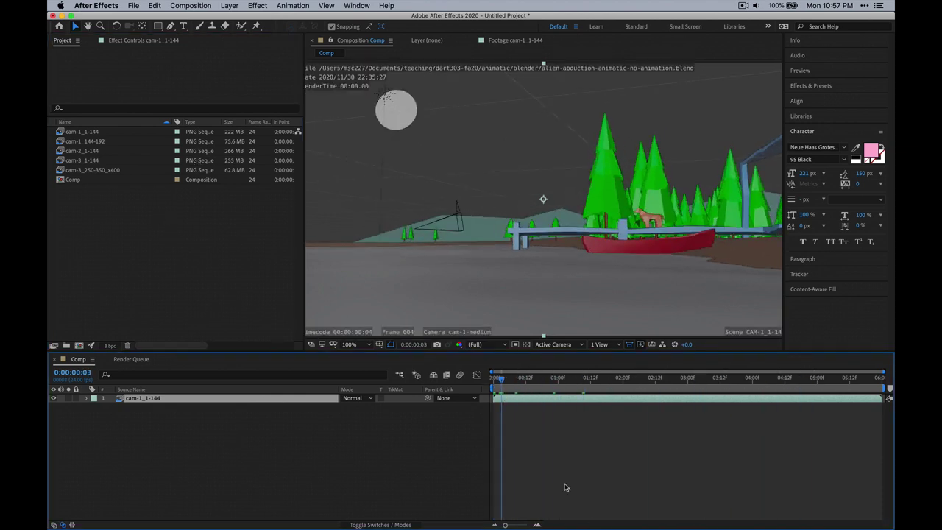
{"action": "key", "text": "minus"}
{"action": "left_click", "coordinate": [100, 170]}
{"action": "left_click", "coordinate": [99, 160]}
{"action": "left_click", "coordinate": [96, 151]}
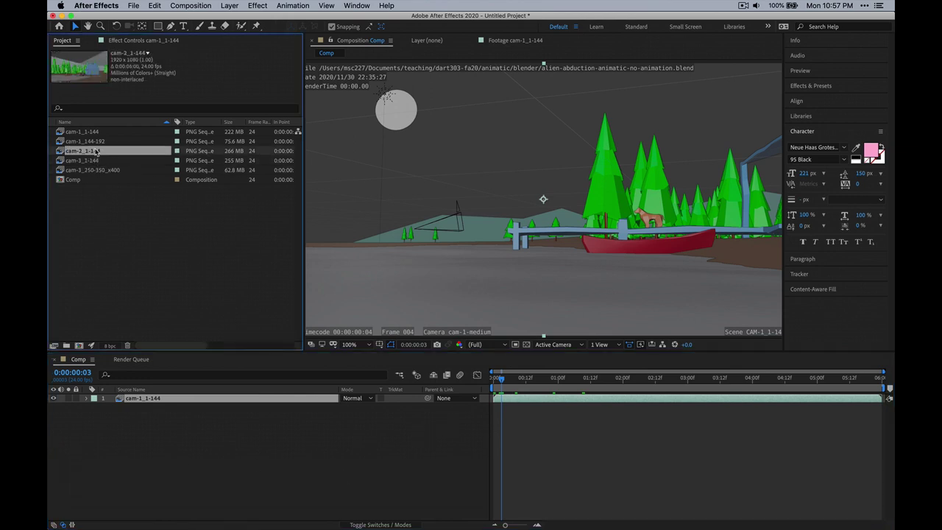
{"action": "left_click", "coordinate": [513, 427]}
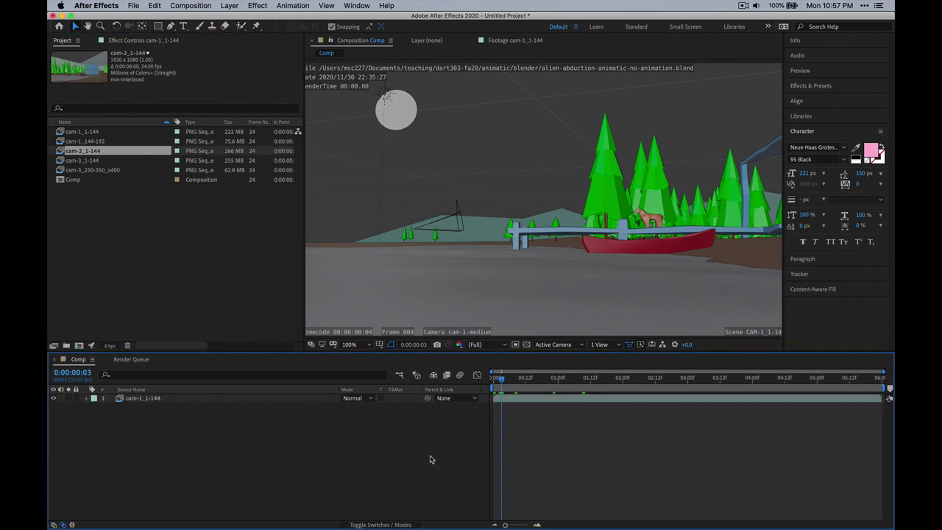
Change the Comp duration from 6 seconds to 0:00:20:00 in Composition Settings.
{"action": "left_click", "coordinate": [189, 6]}
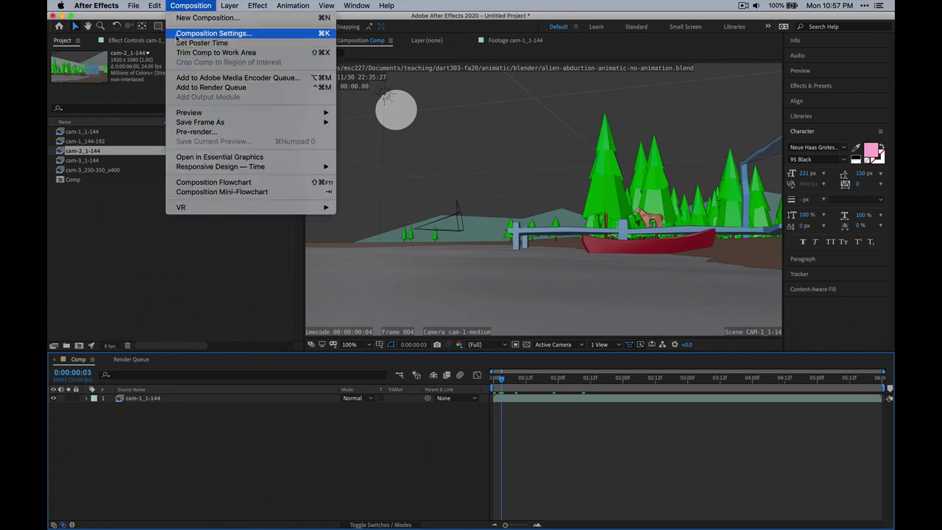
{"action": "left_click", "coordinate": [228, 34]}
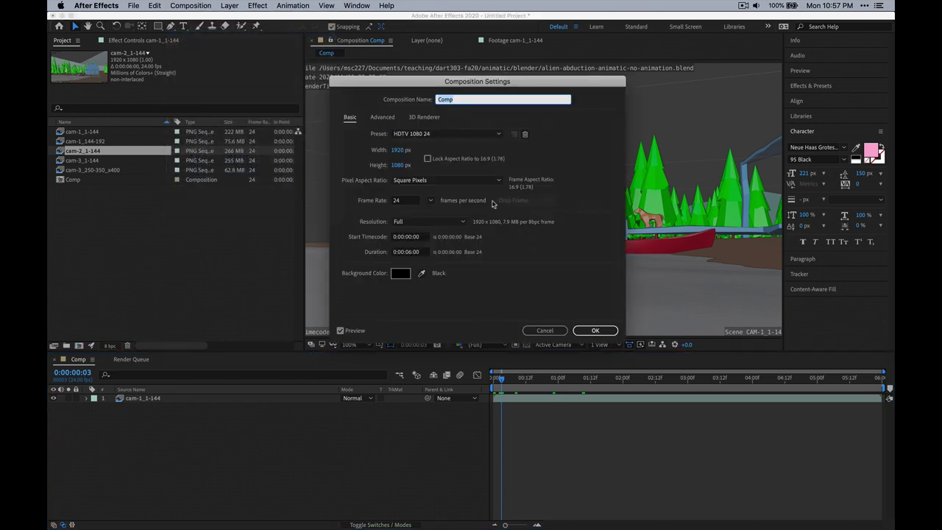
{"action": "left_click", "coordinate": [418, 255]}
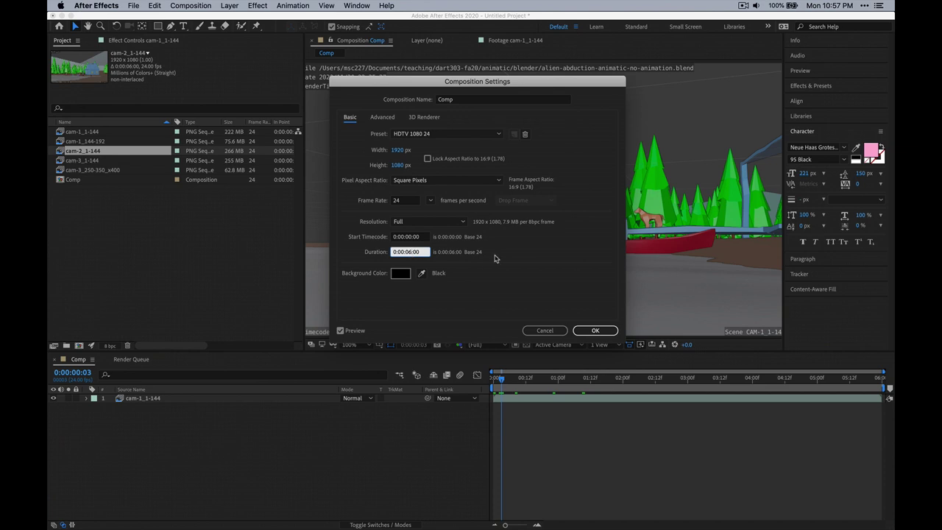
{"action": "key", "text": "BackSpace"}
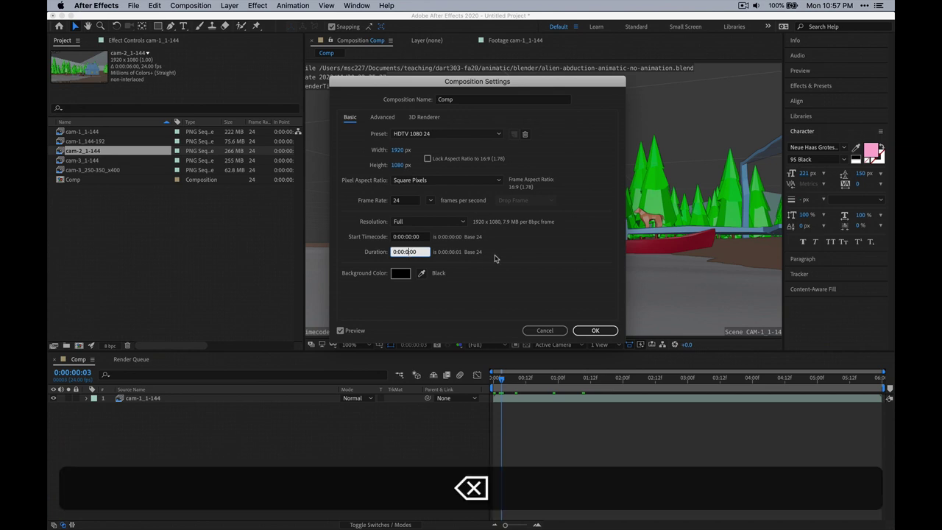
{"action": "key", "text": "BackSpace"}
{"action": "type", "text": "20"}
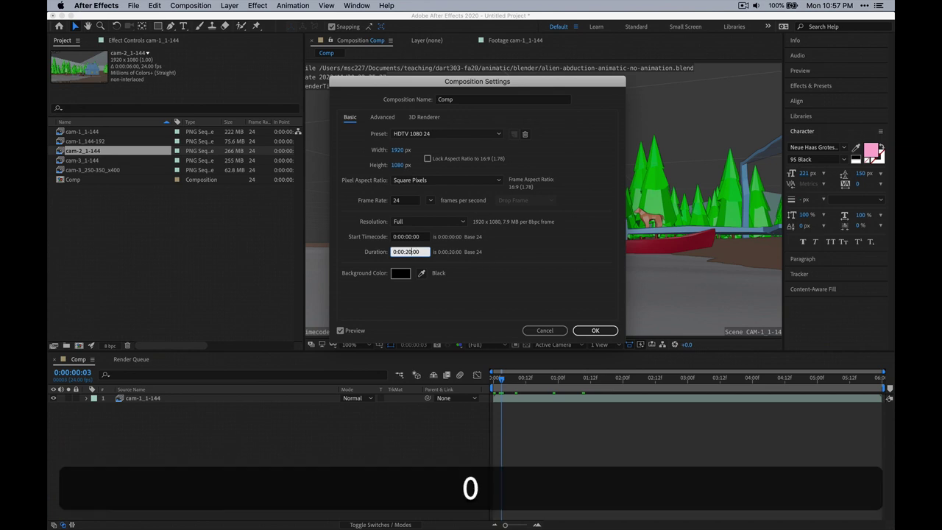
{"action": "left_click", "coordinate": [608, 332]}
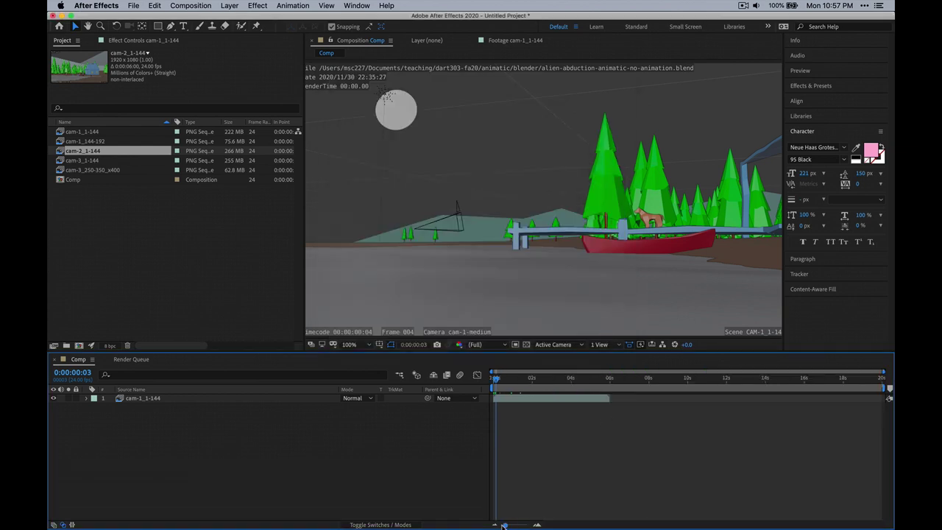
{"action": "left_click_drag", "start_coordinate": [506, 525], "coordinate": [508, 526]}
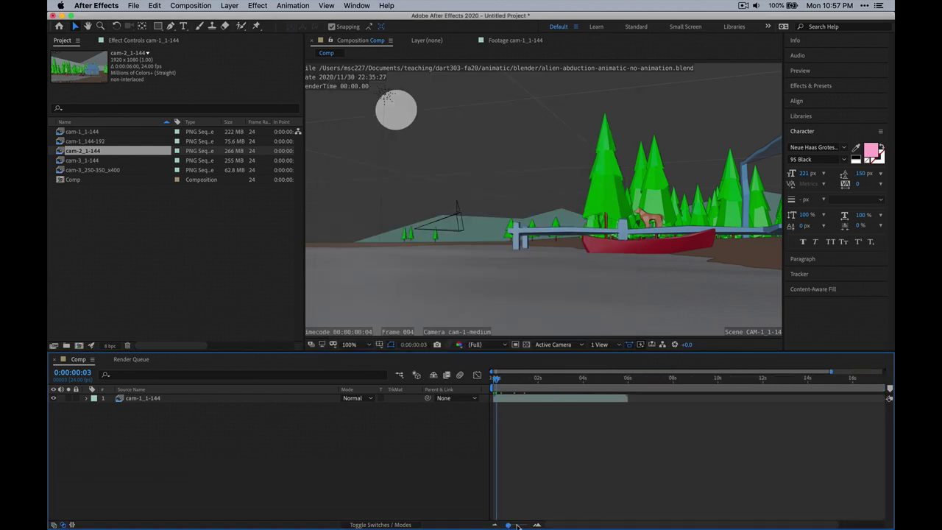
{"action": "scroll", "coordinate": [609, 527], "scroll_direction": "left", "scroll_amount": 3}
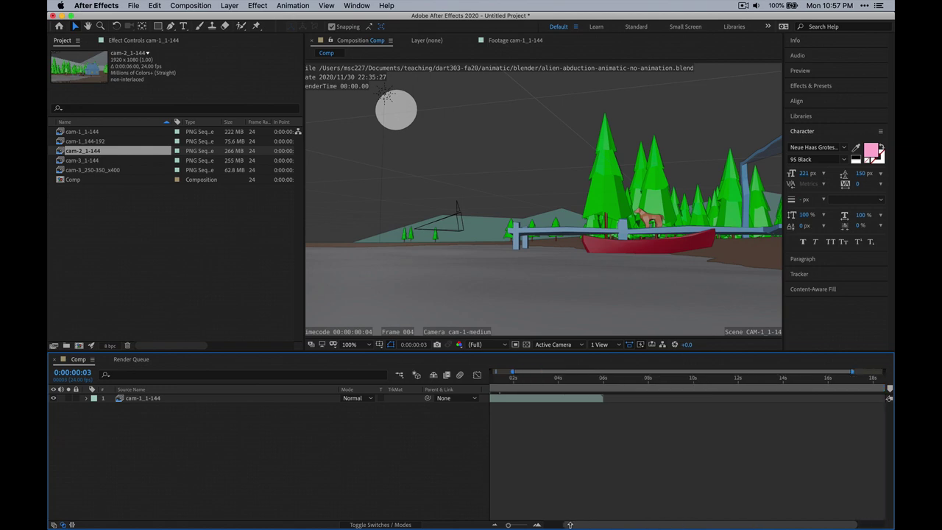
{"action": "left_click", "coordinate": [510, 401]}
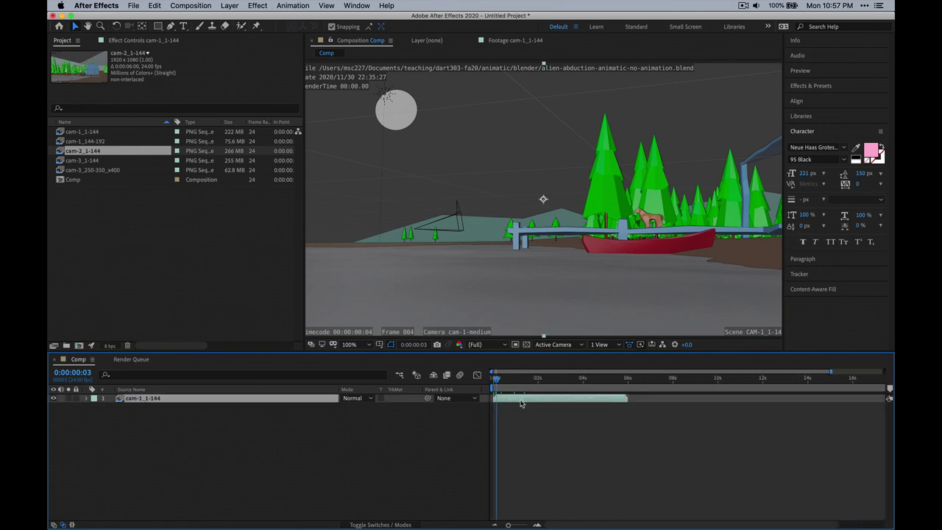
{"action": "left_click_drag", "start_coordinate": [520, 403], "coordinate": [611, 399]}
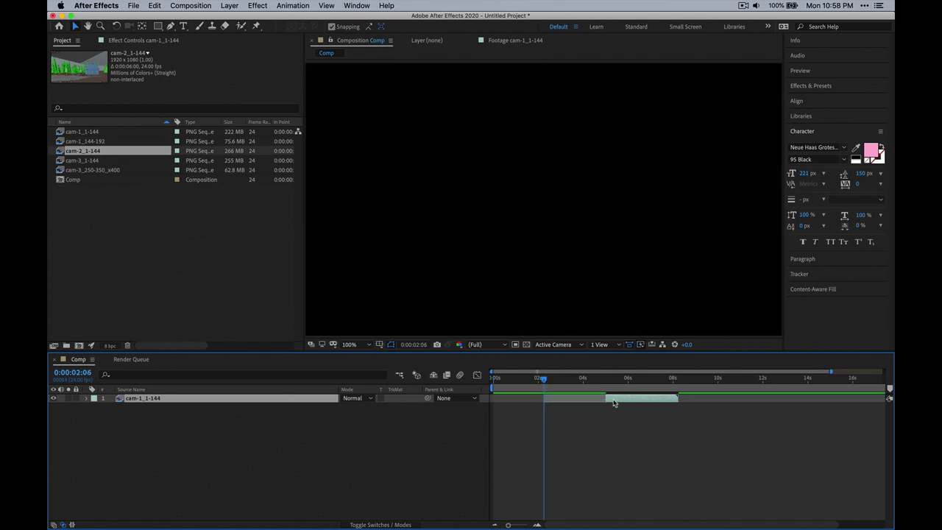
{"action": "left_click_drag", "start_coordinate": [677, 397], "coordinate": [644, 398]}
{"action": "left_click_drag", "start_coordinate": [589, 398], "coordinate": [544, 398]}
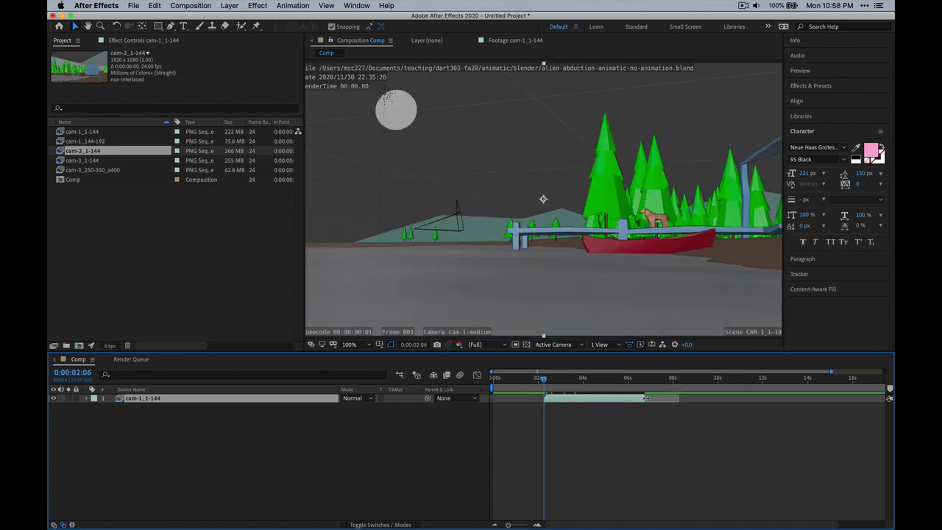
{"action": "left_click", "coordinate": [691, 418]}
{"action": "left_click_drag", "start_coordinate": [597, 400], "coordinate": [546, 401]}
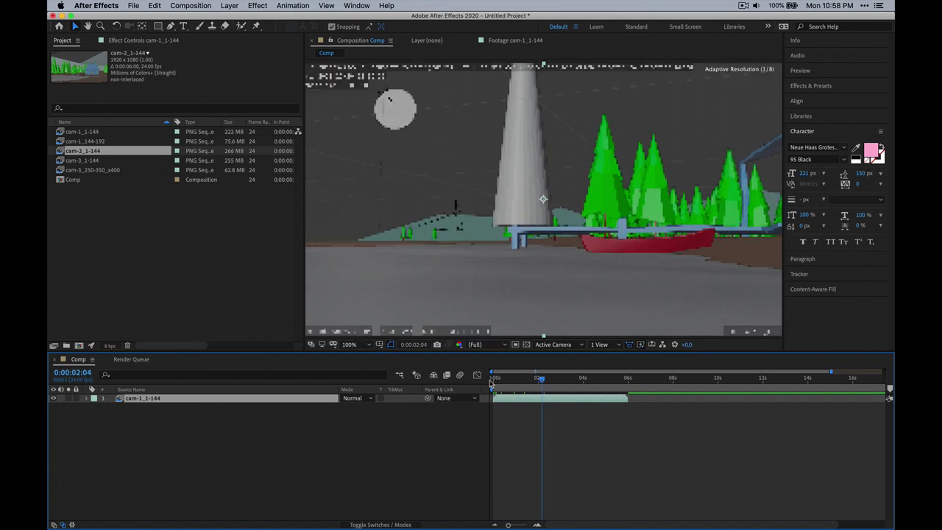
{"action": "left_click", "coordinate": [491, 379]}
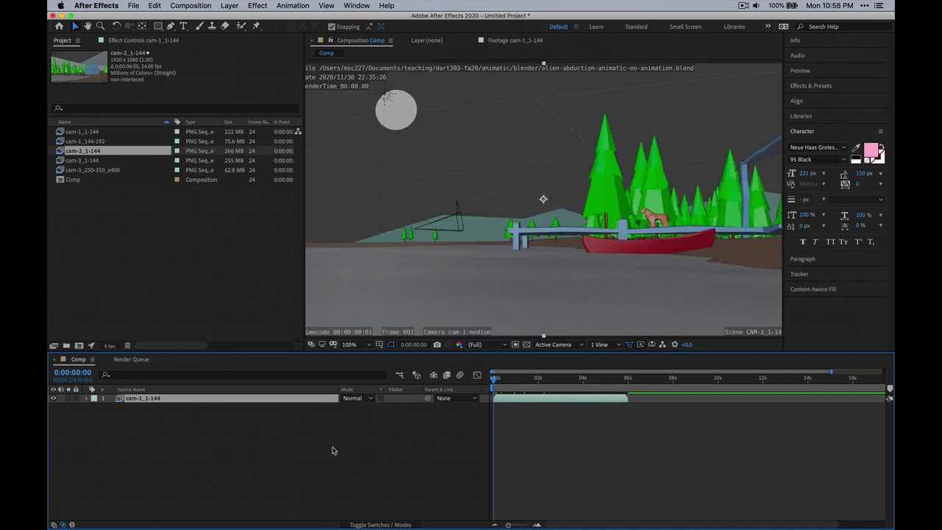
Add cam-2_1-144, cam-3_1-144, cam-3_250-350_x400 and cam-1_144-192 to the Comp as layers.
{"action": "left_click", "coordinate": [332, 450]}
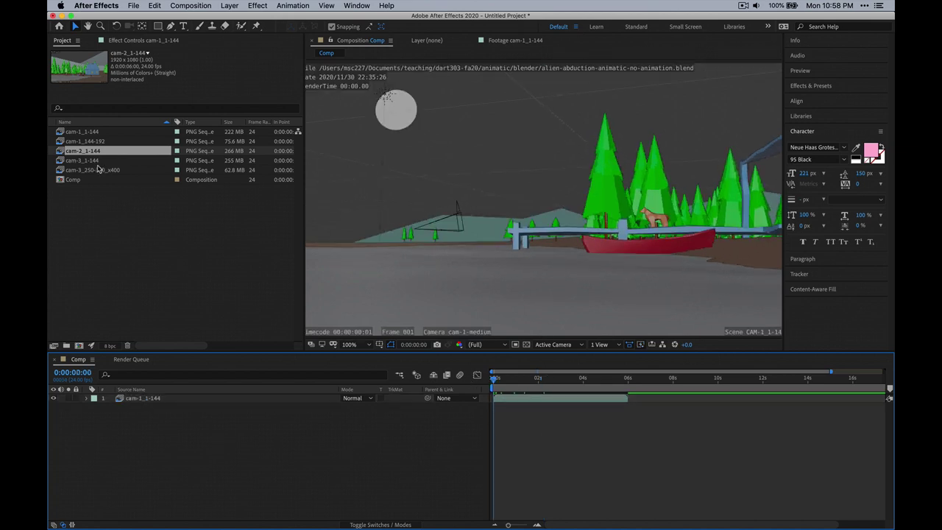
{"action": "left_click", "coordinate": [66, 216]}
{"action": "left_click_drag", "start_coordinate": [77, 152], "coordinate": [137, 417]}
{"action": "left_click_drag", "start_coordinate": [82, 159], "coordinate": [132, 425]}
{"action": "left_click_drag", "start_coordinate": [88, 170], "coordinate": [168, 468]}
{"action": "left_click", "coordinate": [105, 147]}
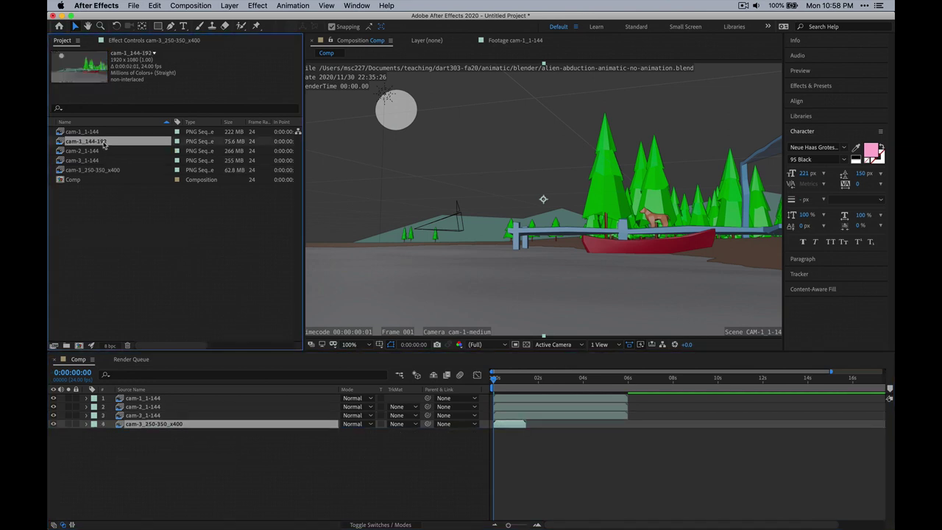
{"action": "left_click_drag", "start_coordinate": [104, 145], "coordinate": [147, 446]}
Trim cam-1_1-144's out-point so the shot ends around one second.
{"action": "left_click", "coordinate": [578, 478]}
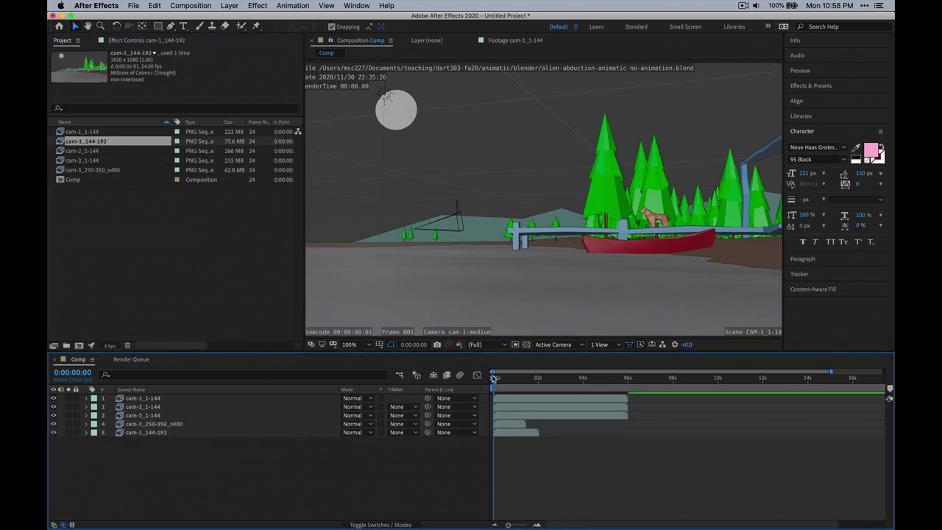
{"action": "left_click_drag", "start_coordinate": [493, 378], "coordinate": [523, 386]}
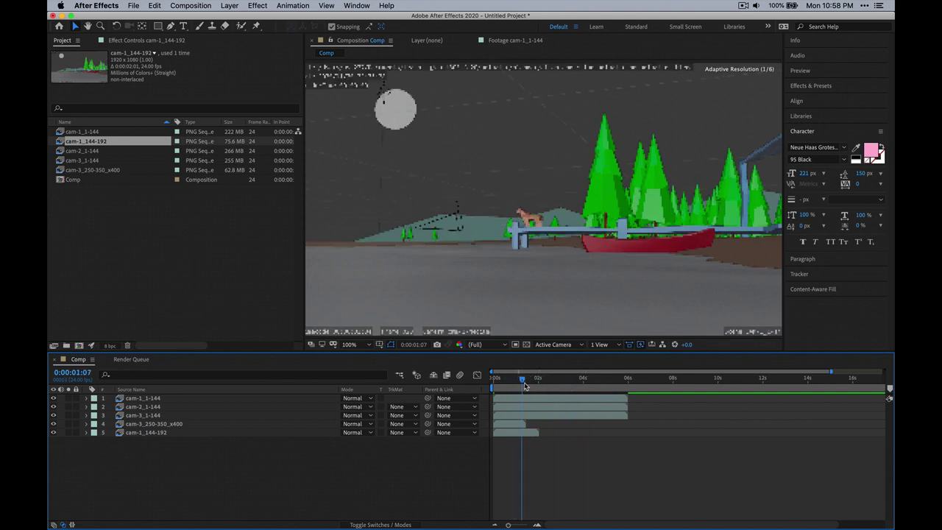
{"action": "left_click_drag", "start_coordinate": [624, 399], "coordinate": [517, 398]}
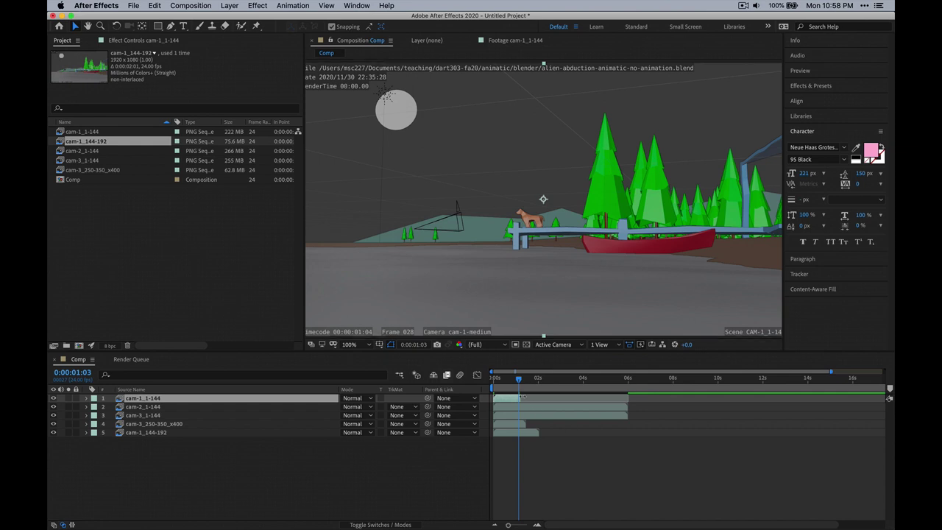
{"action": "key", "text": "="}
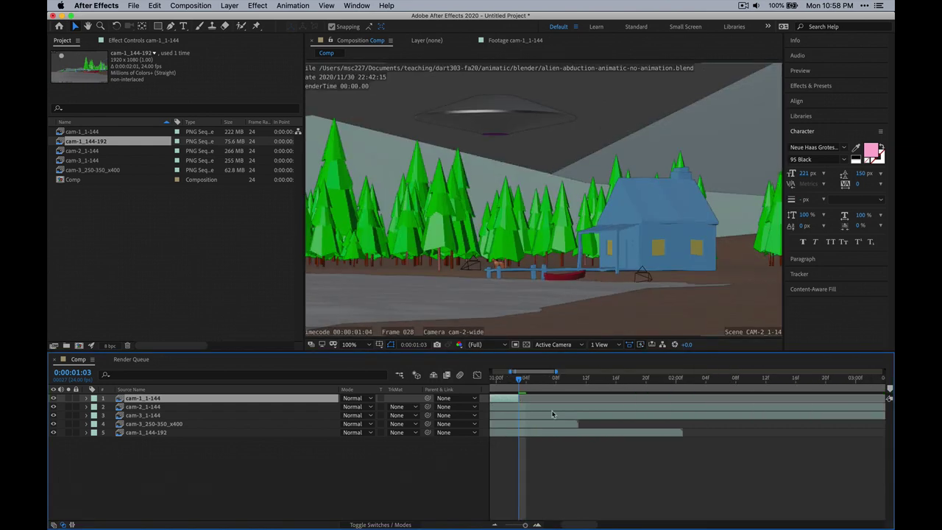
{"action": "key", "text": "="}
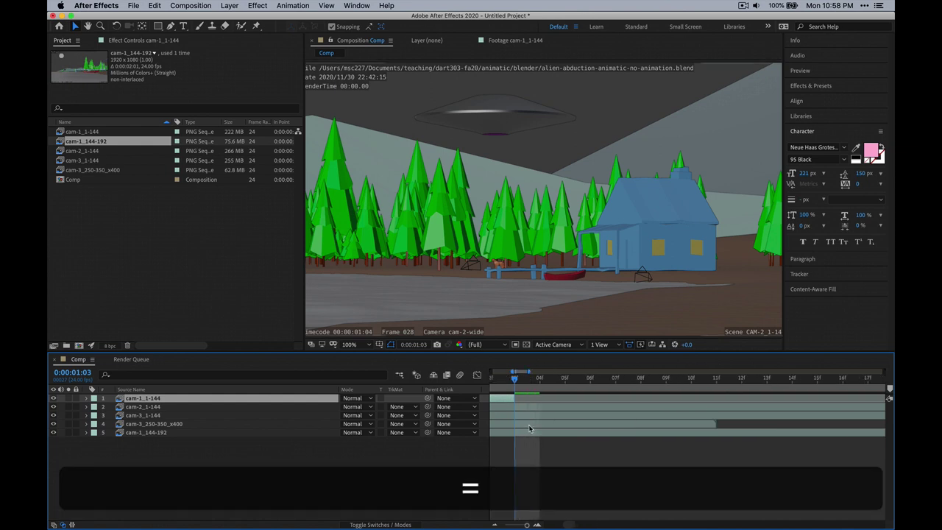
{"action": "key", "text": "minus"}
{"action": "key", "text": "minus"}
{"action": "key", "text": "equal"}
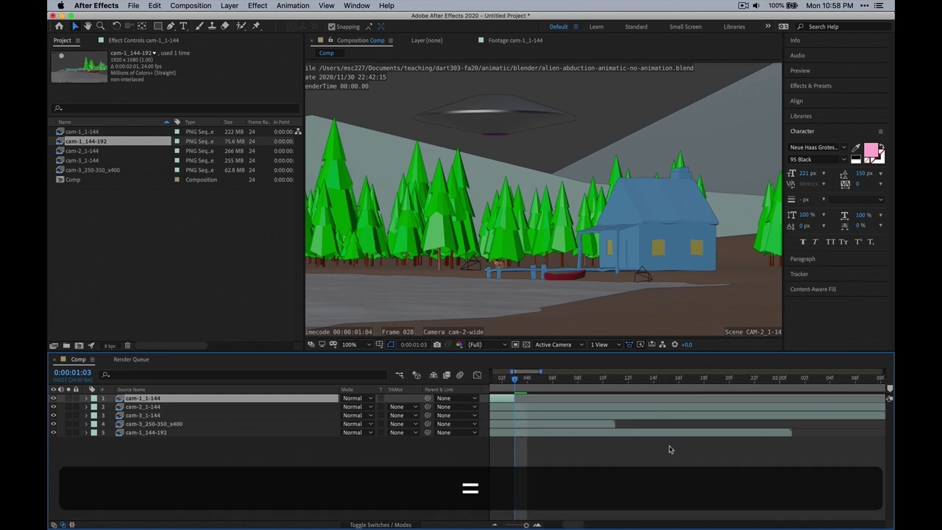
{"action": "key", "text": "equal"}
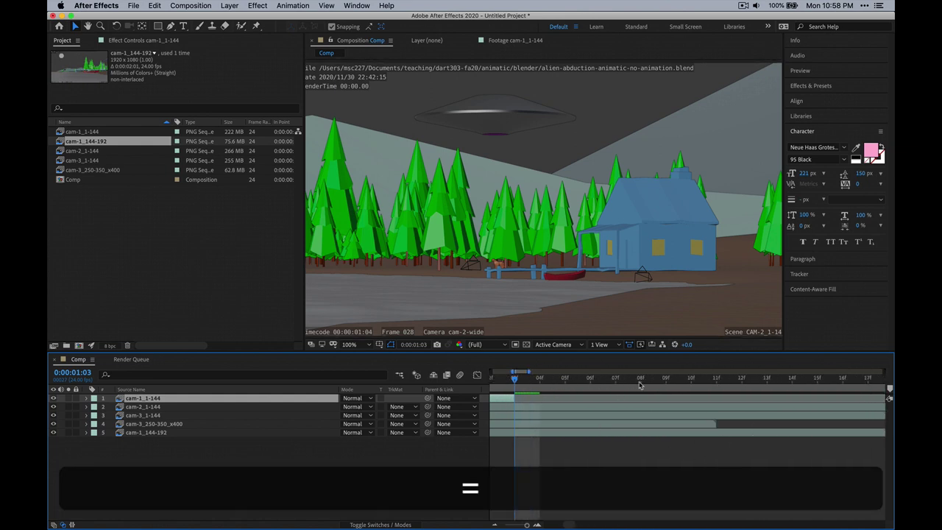
{"action": "key", "text": "minus"}
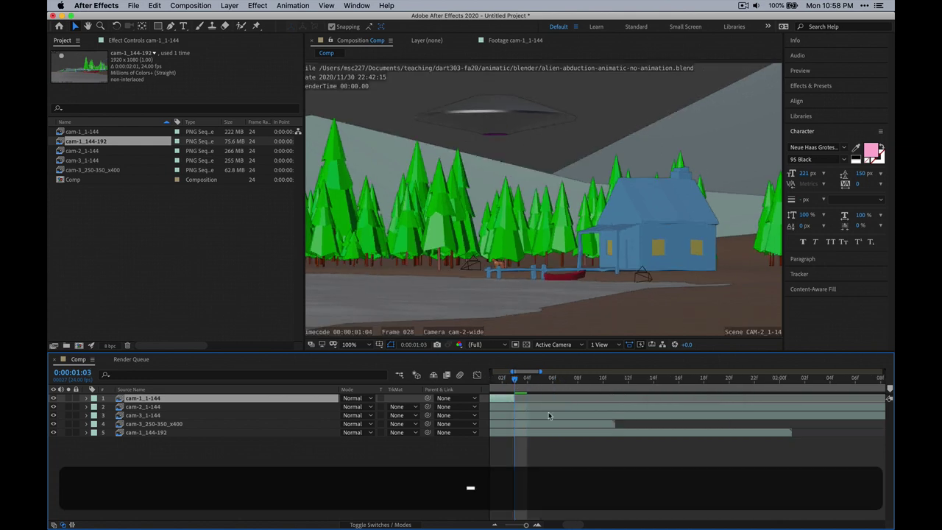
{"action": "key", "text": "minus"}
{"action": "key", "text": "minus"}
{"action": "key", "text": "minus"}
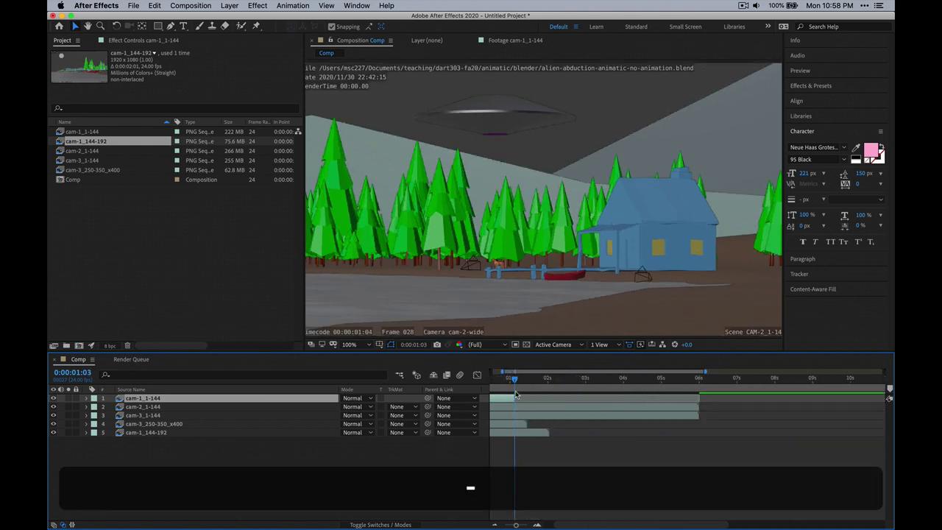
{"action": "left_click_drag", "start_coordinate": [515, 380], "coordinate": [494, 381]}
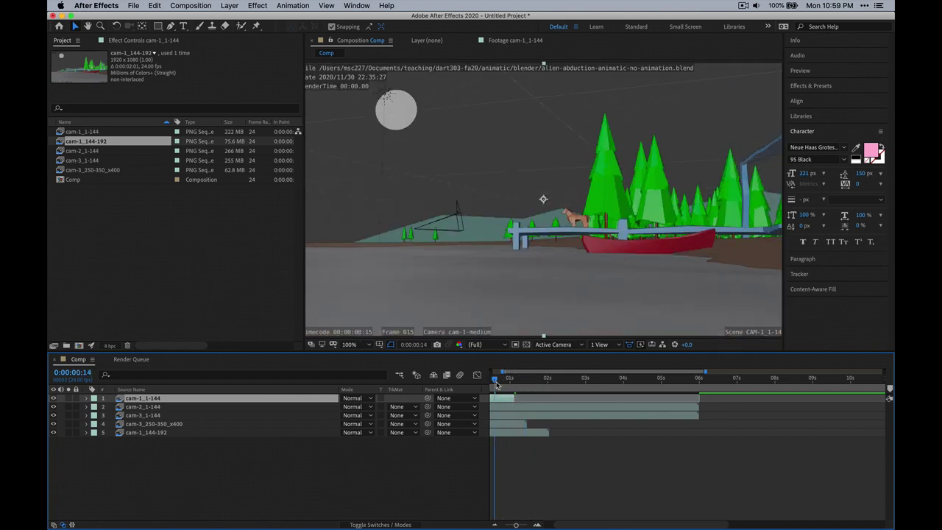
Slide cam-3_1-144 to start at 6 s, cam-3_250-350_x400 at 12 s, cam-1_144-192 at 14 s.
{"action": "left_click_drag", "start_coordinate": [496, 382], "coordinate": [519, 383]}
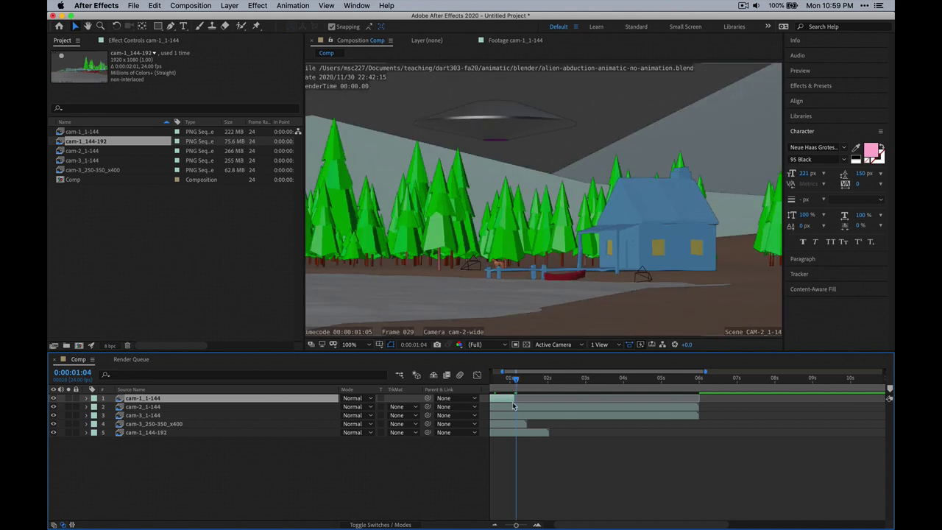
{"action": "left_click", "coordinate": [509, 407]}
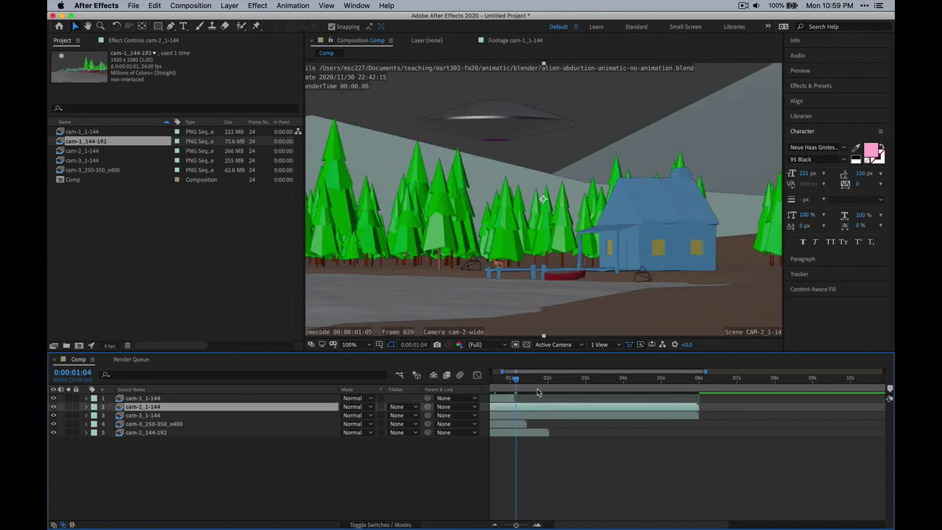
{"action": "left_click_drag", "start_coordinate": [515, 416], "coordinate": [729, 419]}
{"action": "key", "text": "minus"}
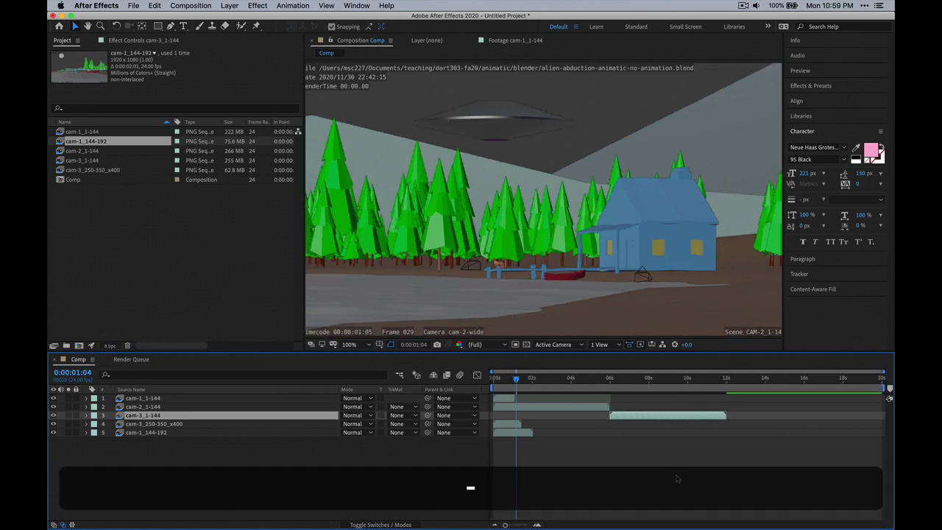
{"action": "left_click_drag", "start_coordinate": [505, 424], "coordinate": [734, 433]}
{"action": "mouse_move", "coordinate": [501, 433]}
{"action": "left_mouse_down"}
{"action": "mouse_move", "coordinate": [784, 439]}
{"action": "mouse_move", "coordinate": [760, 439]}
{"action": "left_mouse_up"}
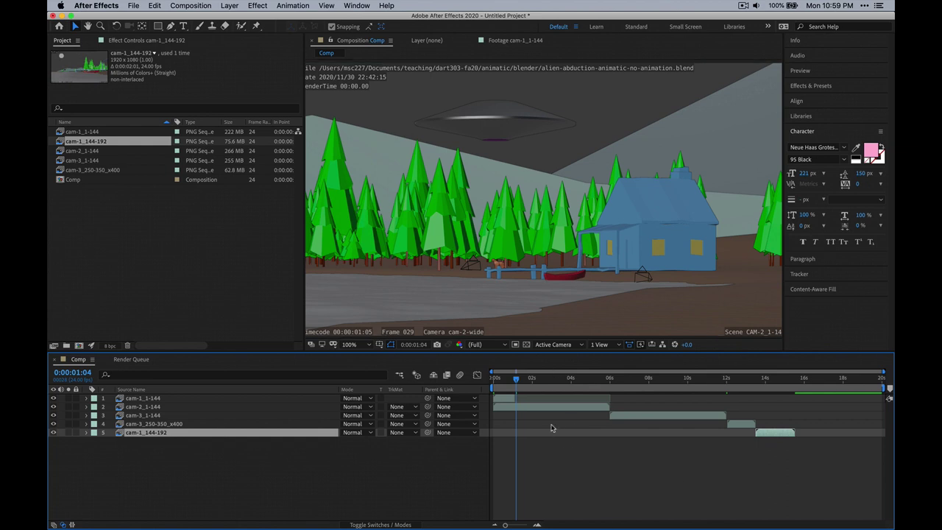
Trim cam-2_1-144's in-point to about 1:03, where cam-1_1-144 ends, and check the cut.
{"action": "key", "text": "equal"}
{"action": "left_click", "coordinate": [507, 379]}
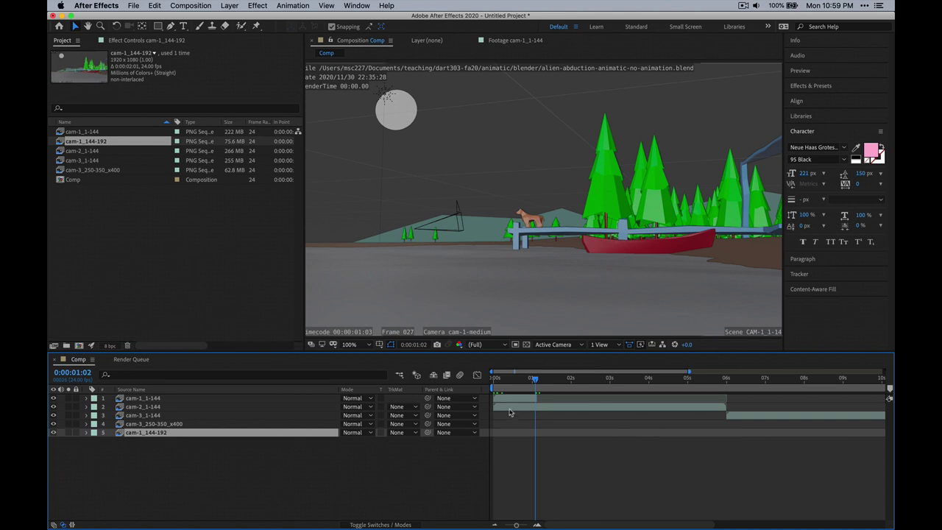
{"action": "key", "text": "minus"}
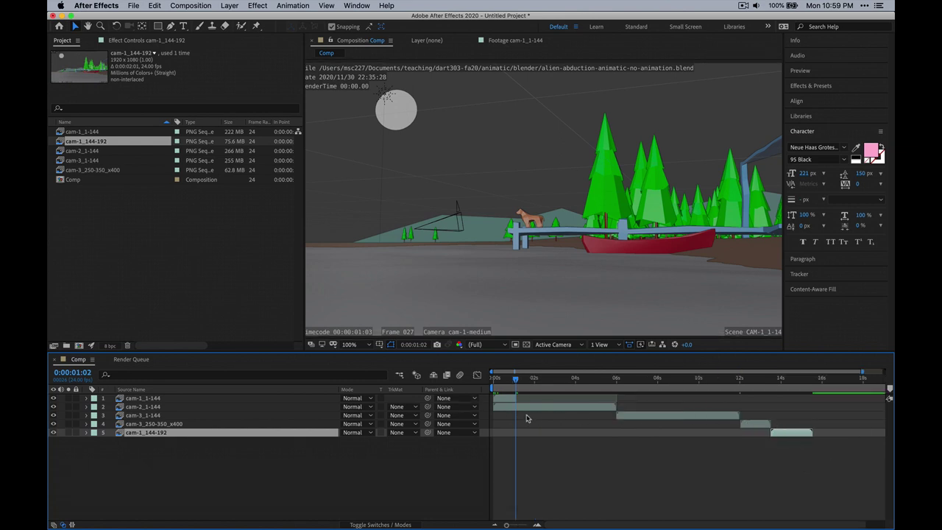
{"action": "key", "text": "equal"}
{"action": "left_click", "coordinate": [494, 379]}
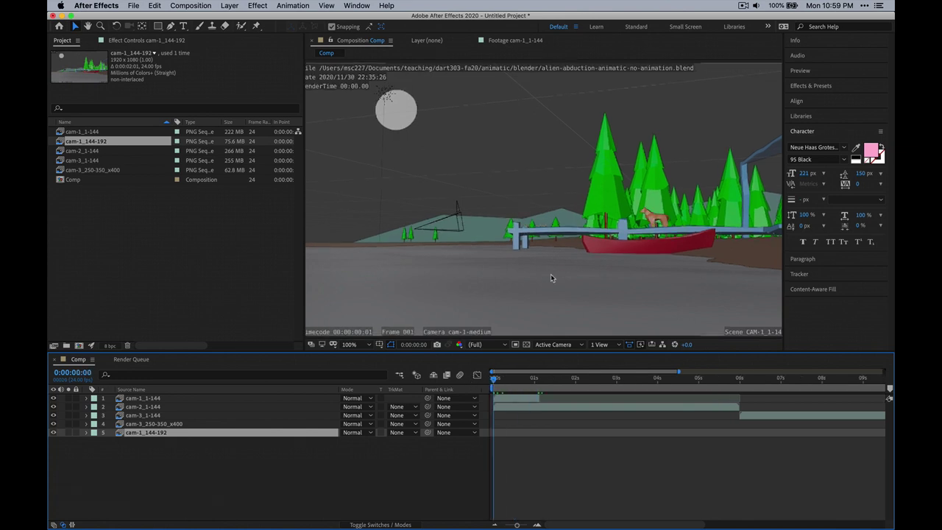
{"action": "left_click_drag", "start_coordinate": [511, 378], "coordinate": [541, 381]}
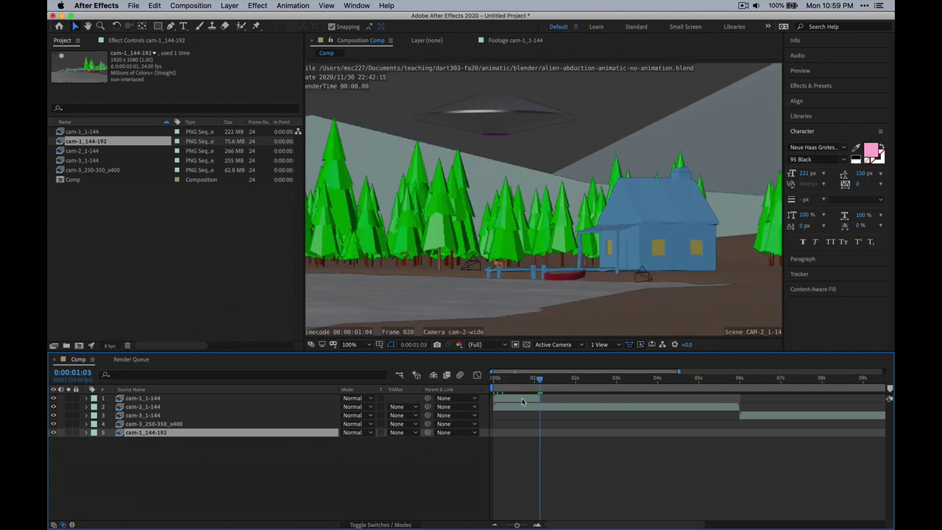
{"action": "left_click_drag", "start_coordinate": [494, 407], "coordinate": [541, 408]}
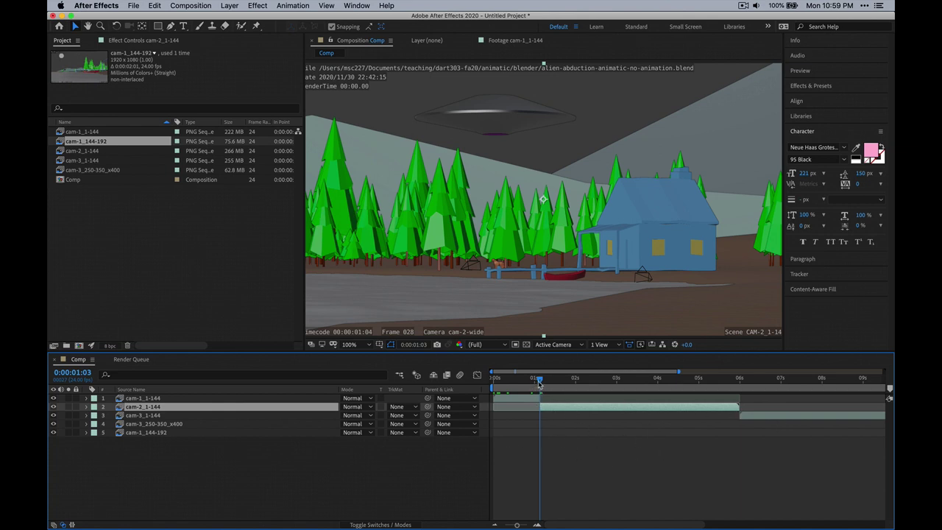
{"action": "left_click_drag", "start_coordinate": [539, 384], "coordinate": [618, 397]}
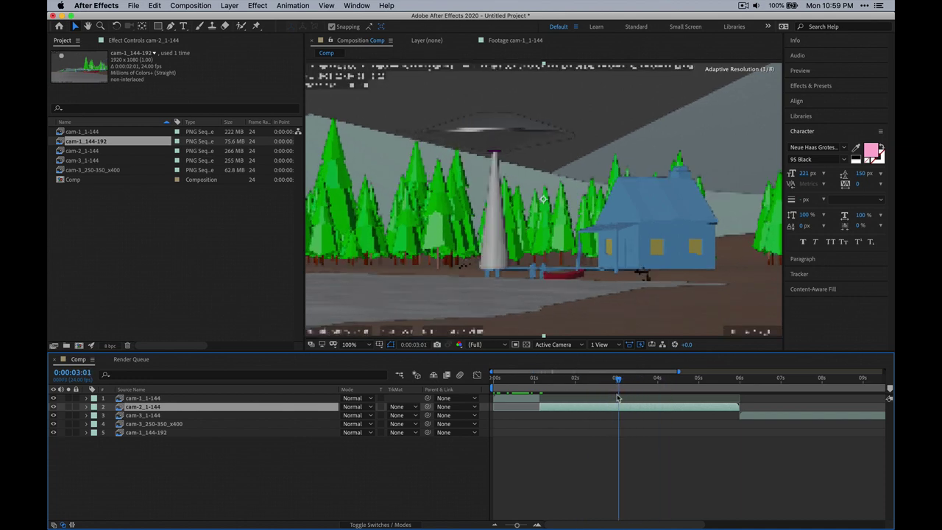
Move the cam-3_250-350_x400 layer above cam-3_1-144 so it becomes layer 3.
{"action": "left_click_drag", "start_coordinate": [610, 524], "coordinate": [735, 524]}
{"action": "left_click", "coordinate": [702, 381]}
{"action": "left_click_drag", "start_coordinate": [702, 382], "coordinate": [724, 382]}
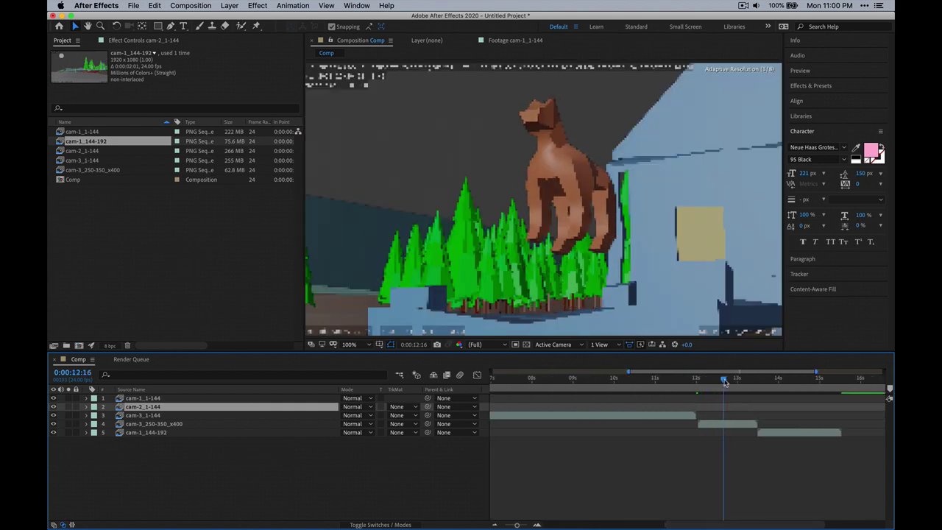
{"action": "left_click", "coordinate": [736, 426]}
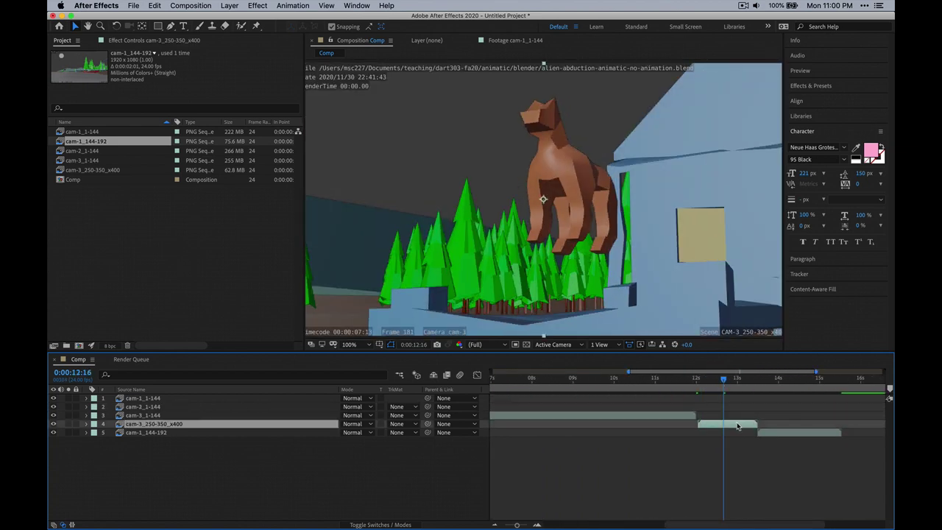
{"action": "left_click_drag", "start_coordinate": [151, 427], "coordinate": [243, 413]}
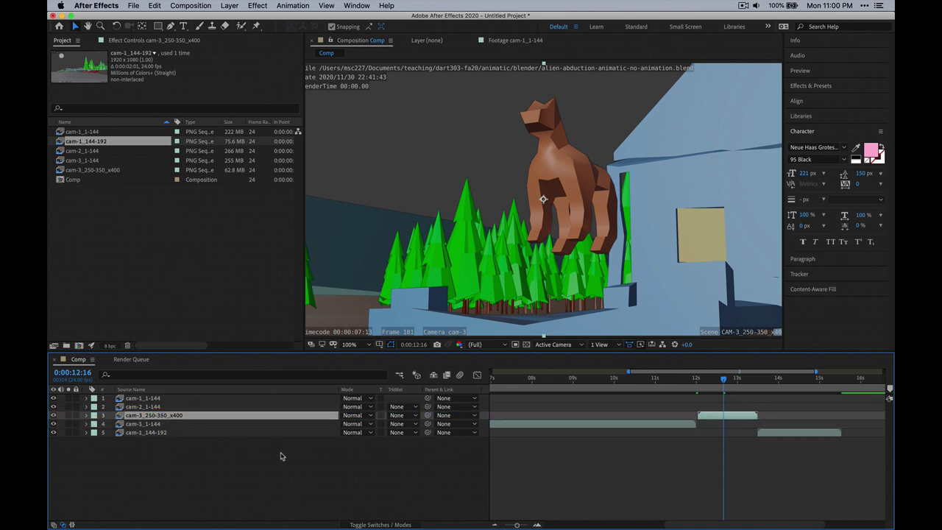
{"action": "scroll", "coordinate": [680, 526], "scroll_direction": "left", "scroll_amount": 5}
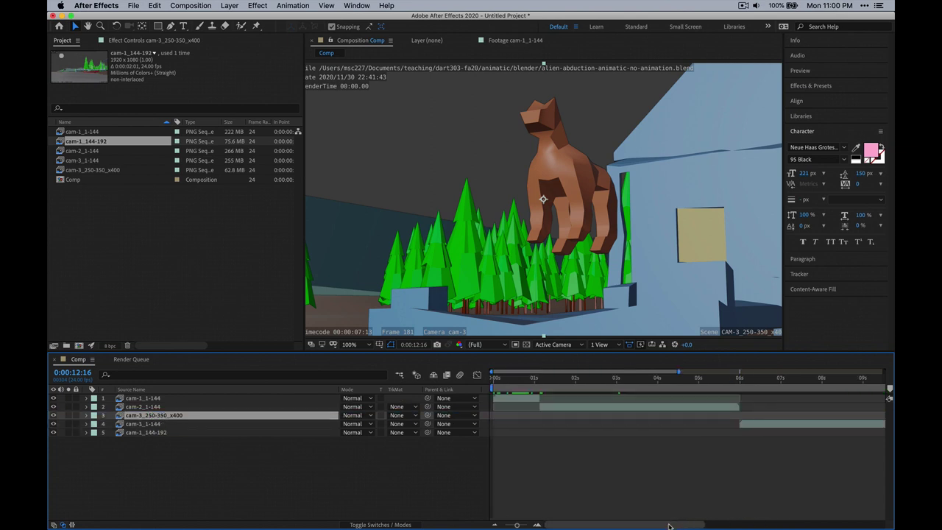
{"action": "scroll", "coordinate": [663, 524], "scroll_direction": "right", "scroll_amount": 5}
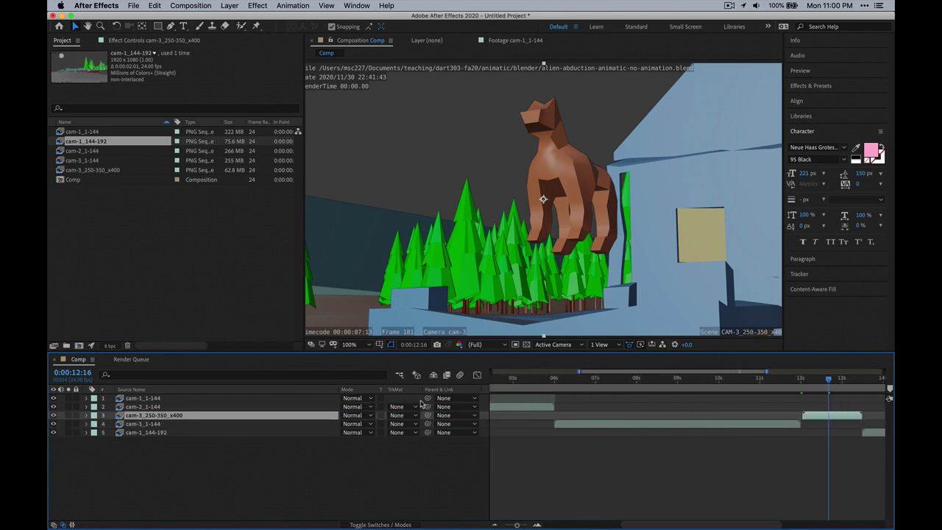
Slide the cam-3_250-350_x400 close-up earlier so it starts at 2:20.
{"action": "left_click", "coordinate": [370, 524]}
{"action": "left_click", "coordinate": [54, 524]}
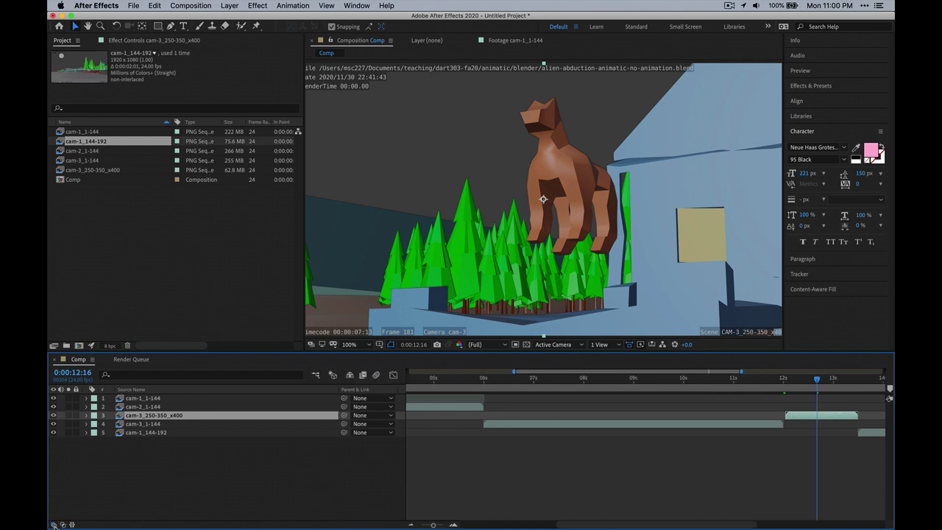
{"action": "scroll", "coordinate": [774, 512], "scroll_direction": "right", "scroll_amount": 3}
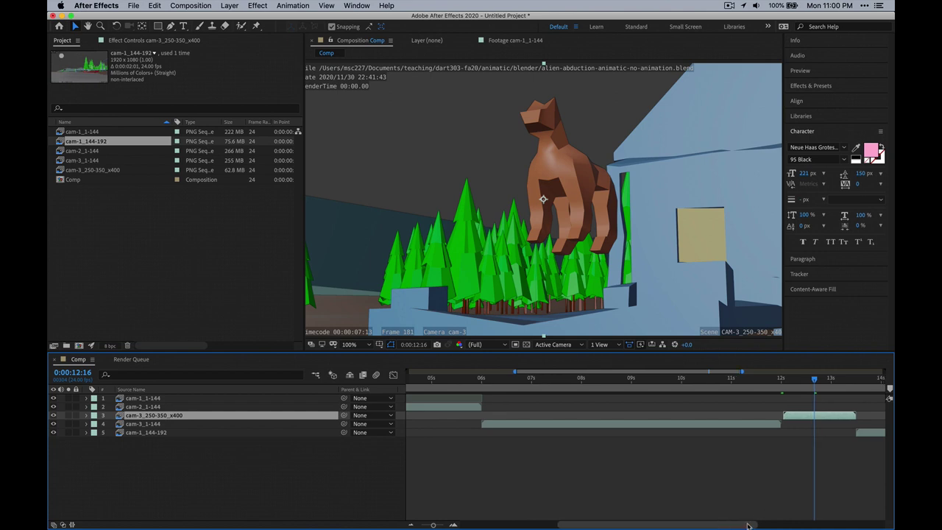
{"action": "left_click_drag", "start_coordinate": [802, 419], "coordinate": [533, 394]}
{"action": "left_click_drag", "start_coordinate": [727, 417], "coordinate": [567, 413]}
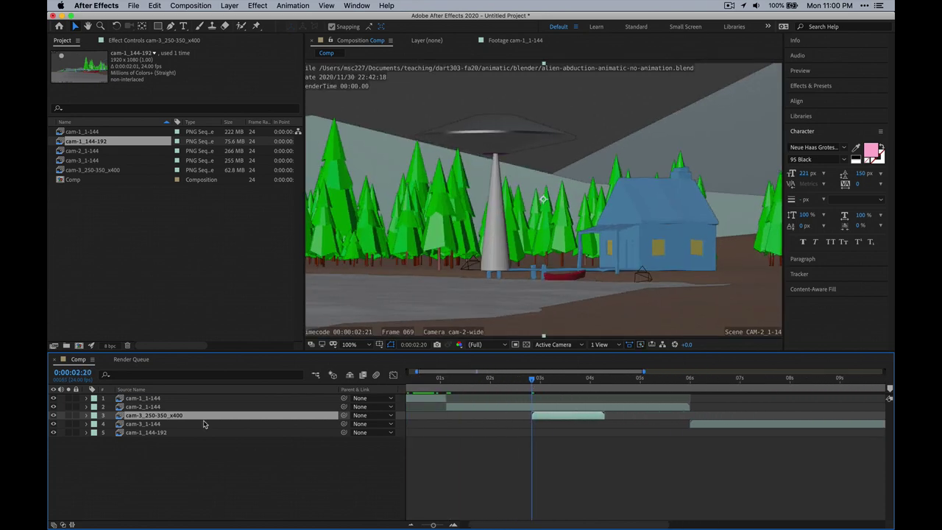
Reorder the layers so the close-up sits at row 2, with cam-2_1-144 stacked just above it.
{"action": "left_click_drag", "start_coordinate": [151, 415], "coordinate": [156, 406]}
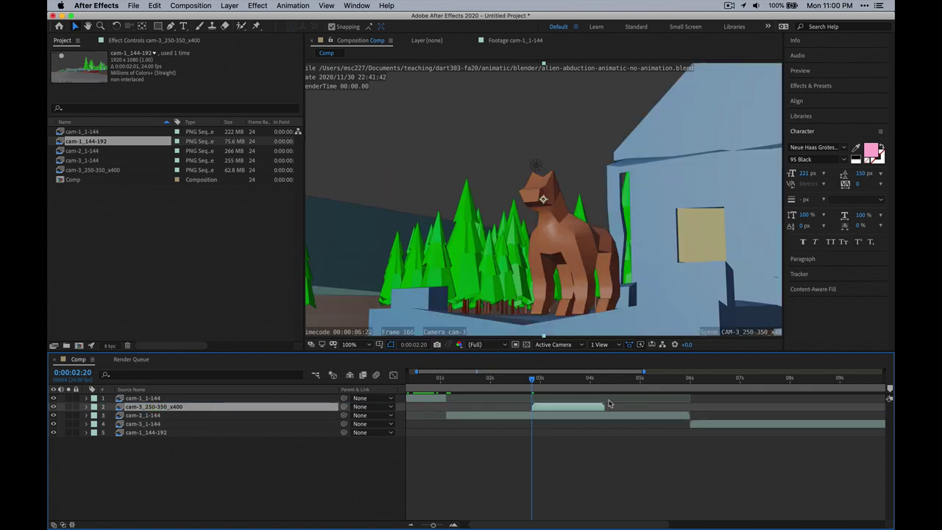
{"action": "mouse_move", "coordinate": [533, 384]}
{"action": "left_mouse_down"}
{"action": "mouse_move", "coordinate": [608, 386]}
{"action": "mouse_move", "coordinate": [540, 384]}
{"action": "left_mouse_up"}
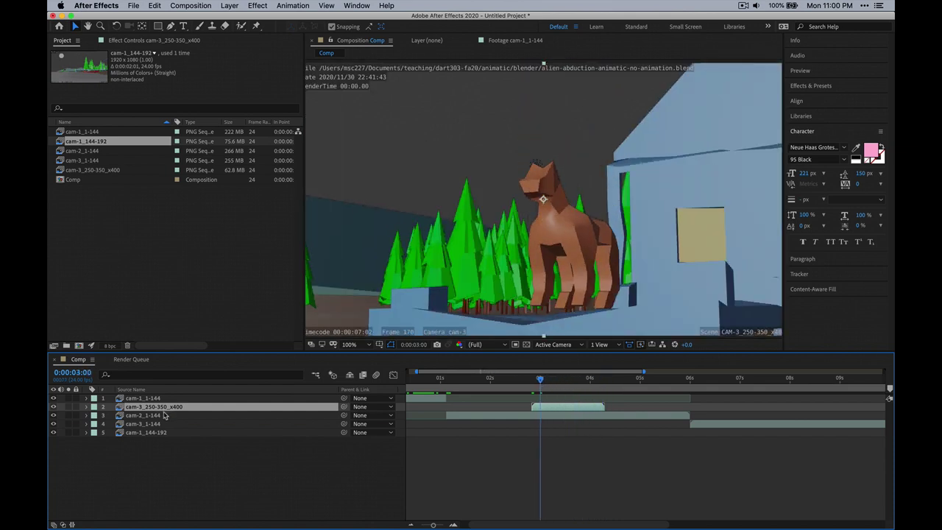
{"action": "left_click_drag", "start_coordinate": [164, 416], "coordinate": [221, 402]}
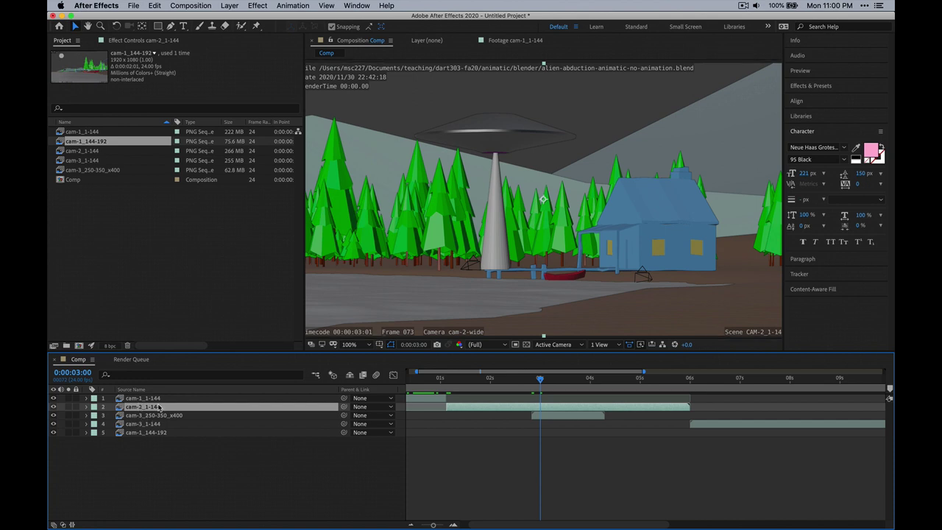
Duplicate the cam-2_1-144 layer, undoing the accidental clip shifts.
{"action": "key", "text": "super"}
{"action": "key", "text": "super+d"}
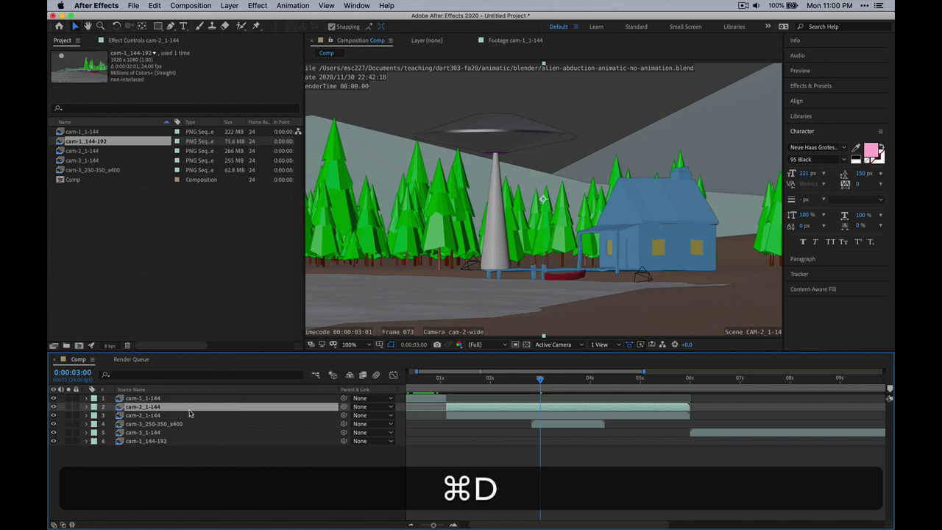
{"action": "left_click", "coordinate": [132, 416]}
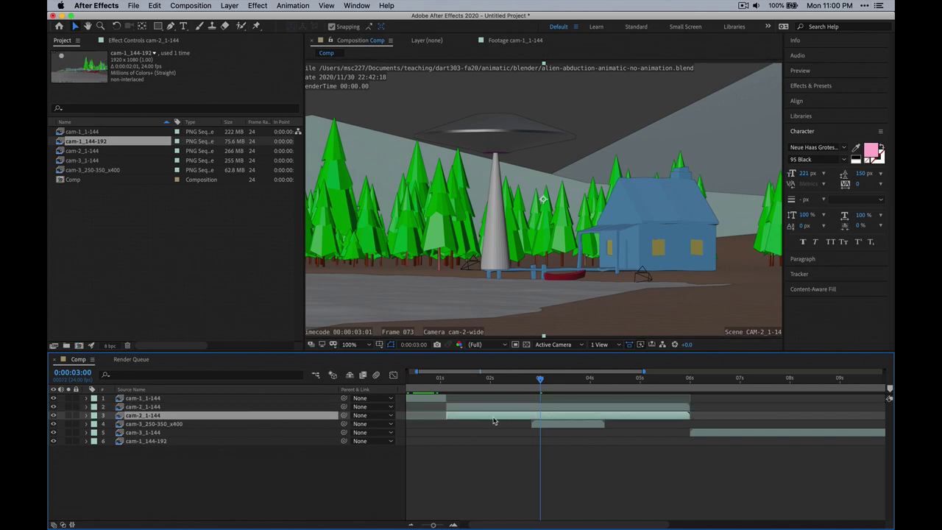
{"action": "left_click_drag", "start_coordinate": [495, 420], "coordinate": [558, 417]}
{"action": "key", "text": "super+z"}
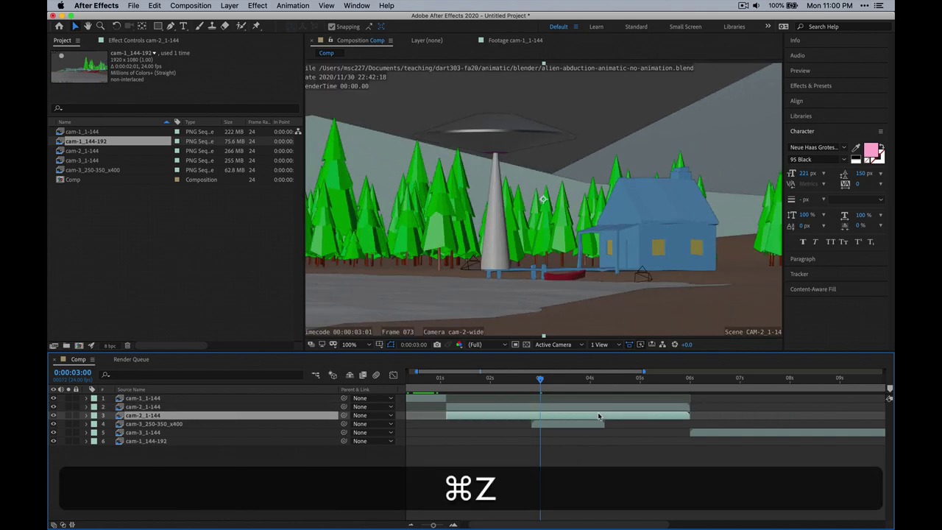
{"action": "left_click_drag", "start_coordinate": [666, 407], "coordinate": [548, 419]}
{"action": "key", "text": "super+z"}
Trim the duplicate cam-2 clip to start at 2:18 and move it below the close-up.
{"action": "mouse_move", "coordinate": [529, 383]}
{"action": "left_mouse_down"}
{"action": "mouse_move", "coordinate": [508, 382]}
{"action": "mouse_move", "coordinate": [527, 384]}
{"action": "left_mouse_up"}
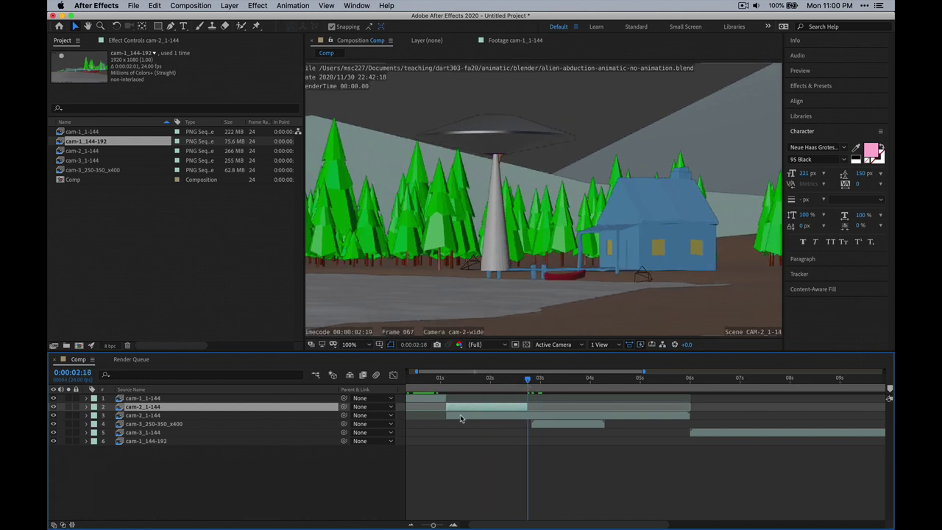
{"action": "left_click_drag", "start_coordinate": [446, 415], "coordinate": [623, 412]}
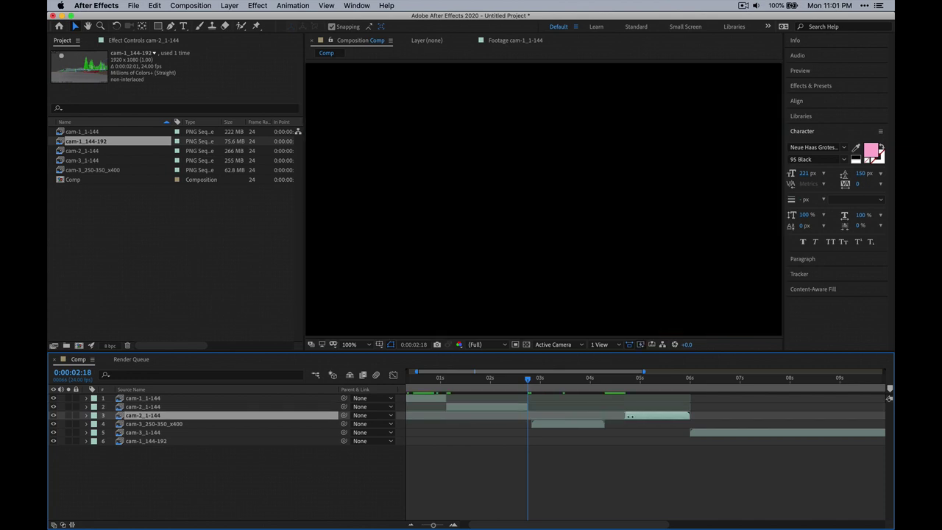
{"action": "left_click_drag", "start_coordinate": [527, 383], "coordinate": [515, 382]}
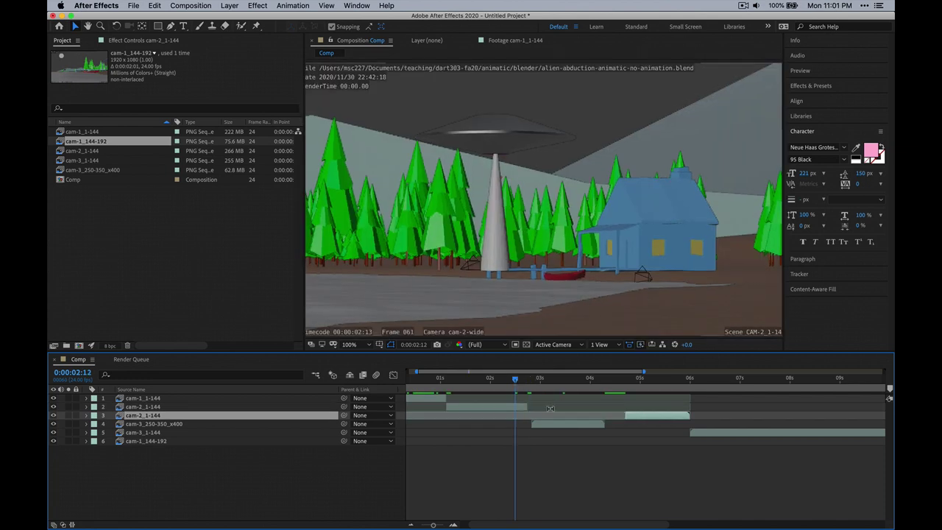
{"action": "left_click_drag", "start_coordinate": [142, 423], "coordinate": [144, 428]}
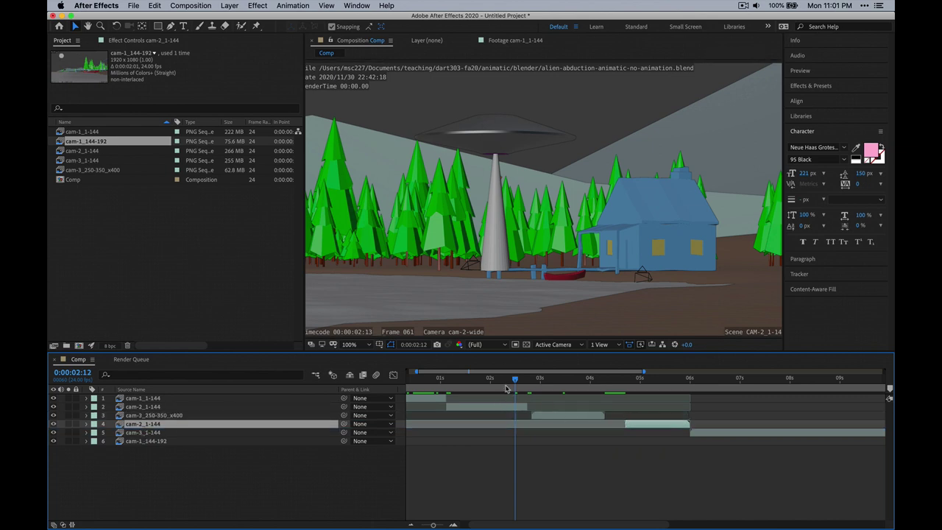
{"action": "left_click_drag", "start_coordinate": [518, 382], "coordinate": [526, 381]}
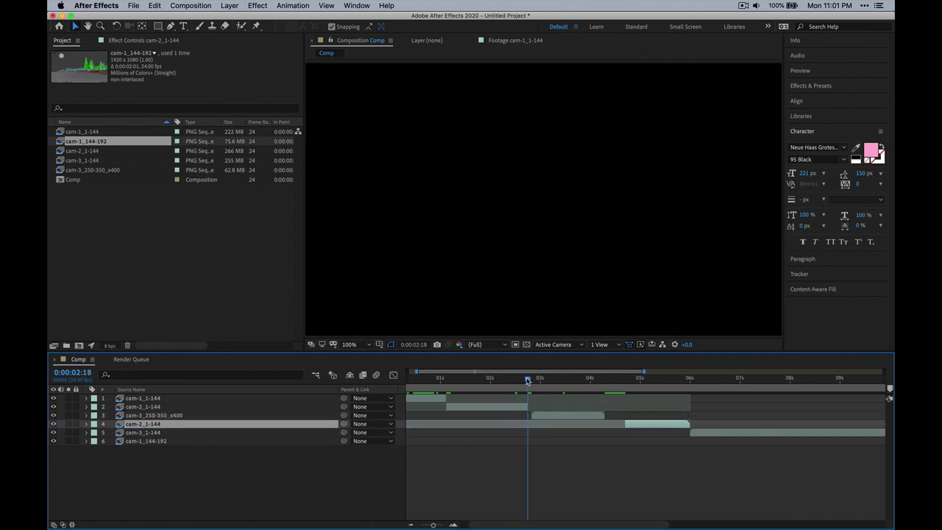
End the first cam-2_1-144 clip at 1:13, start the close-up there, and preview.
{"action": "left_click_drag", "start_coordinate": [541, 417], "coordinate": [536, 416]}
{"action": "left_click_drag", "start_coordinate": [527, 381], "coordinate": [468, 388]}
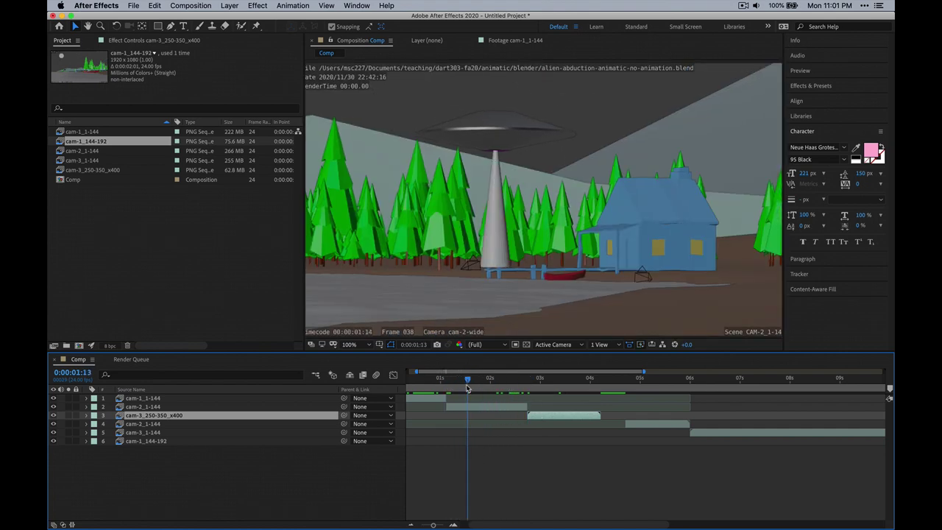
{"action": "left_click", "coordinate": [524, 409]}
{"action": "left_click_drag", "start_coordinate": [498, 406], "coordinate": [468, 407]}
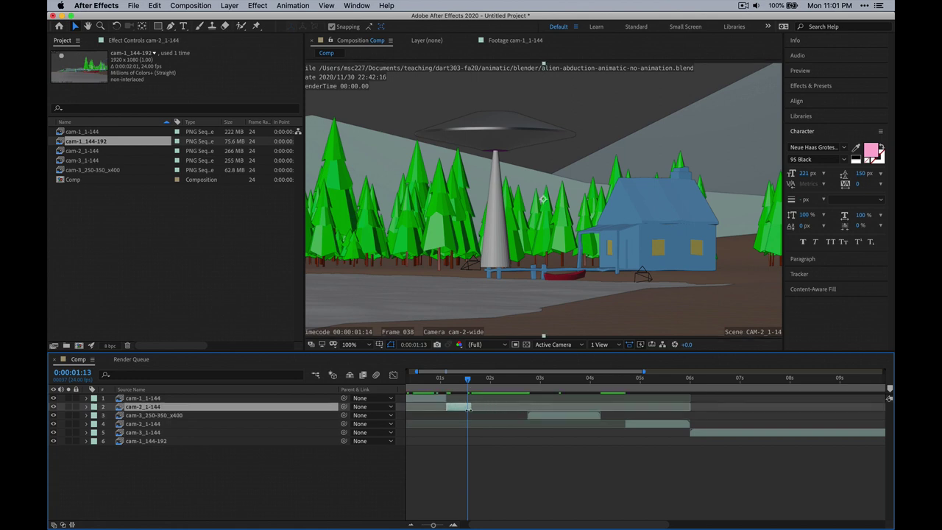
{"action": "left_click_drag", "start_coordinate": [536, 414], "coordinate": [487, 419]}
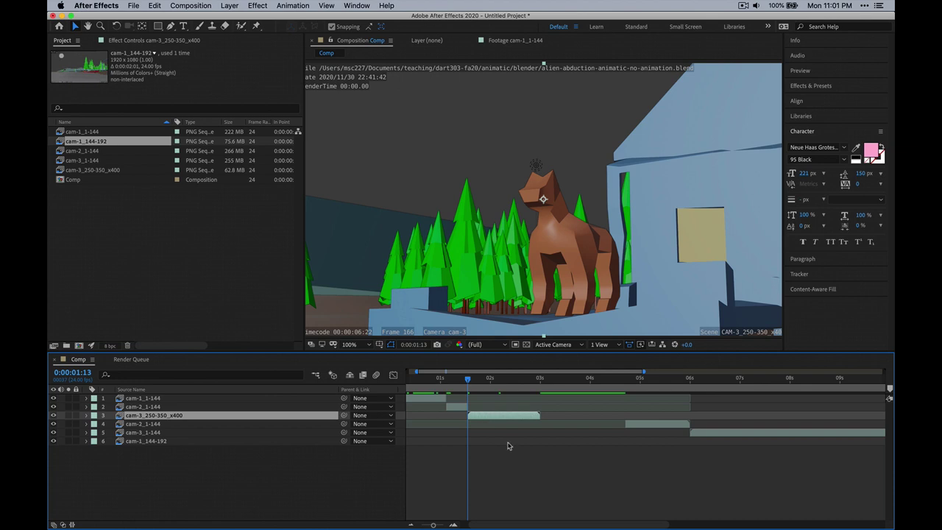
{"action": "key", "text": "space"}
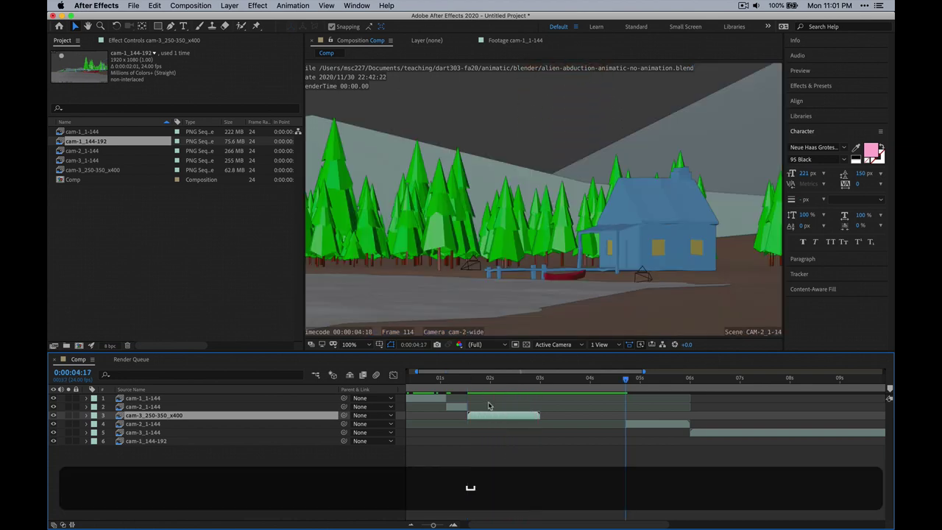
Extend the second cam-2_1-144 clip's in-point to 2:23, right after the close-up ends.
{"action": "left_click_drag", "start_coordinate": [457, 384], "coordinate": [539, 384]}
{"action": "left_click", "coordinate": [644, 425]}
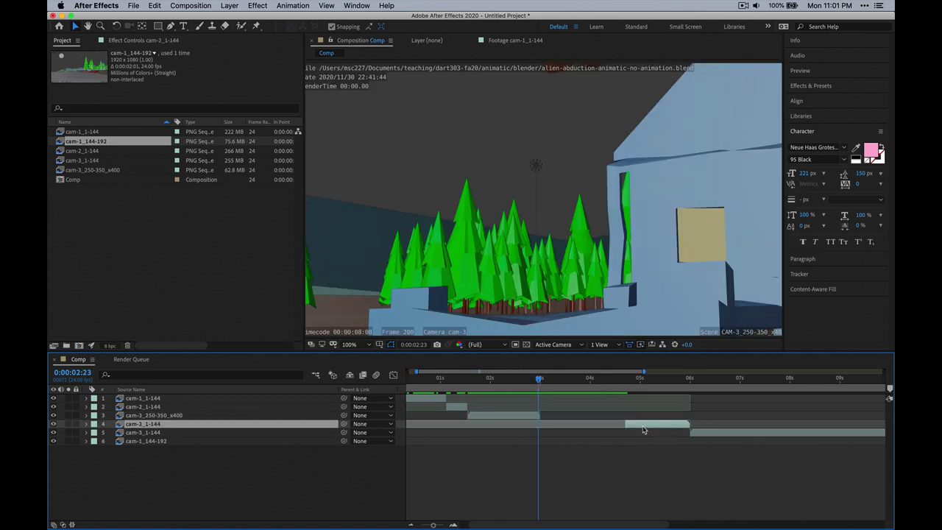
{"action": "left_click_drag", "start_coordinate": [627, 424], "coordinate": [540, 425]}
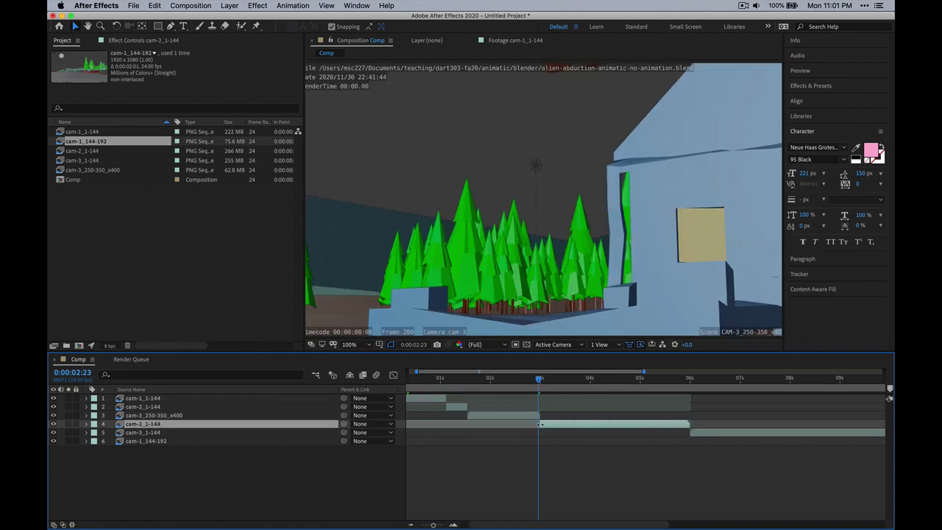
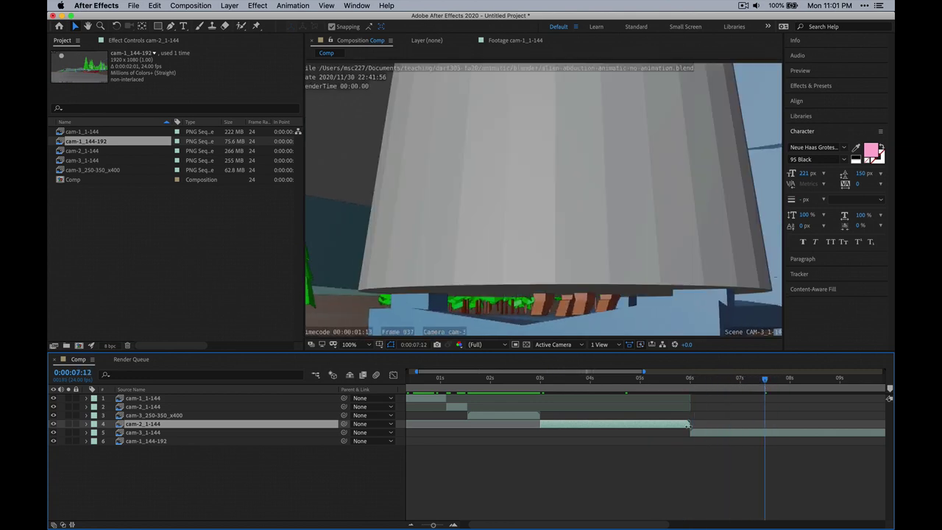
Hide cam-3_1-144 and move the cam-1_144-192 clip to start at 6 seconds.
{"action": "left_click", "coordinate": [117, 475]}
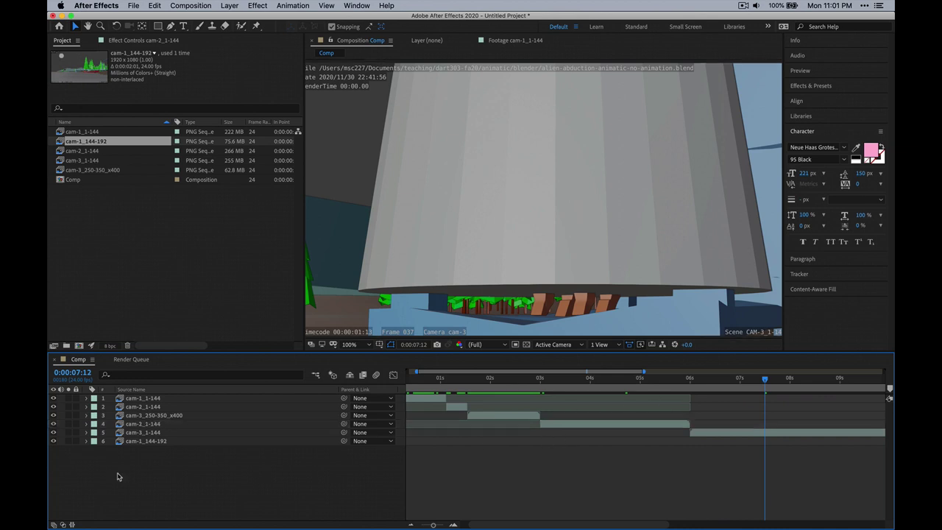
{"action": "left_click", "coordinate": [169, 425]}
{"action": "left_click", "coordinate": [145, 440]}
{"action": "left_click", "coordinate": [52, 433]}
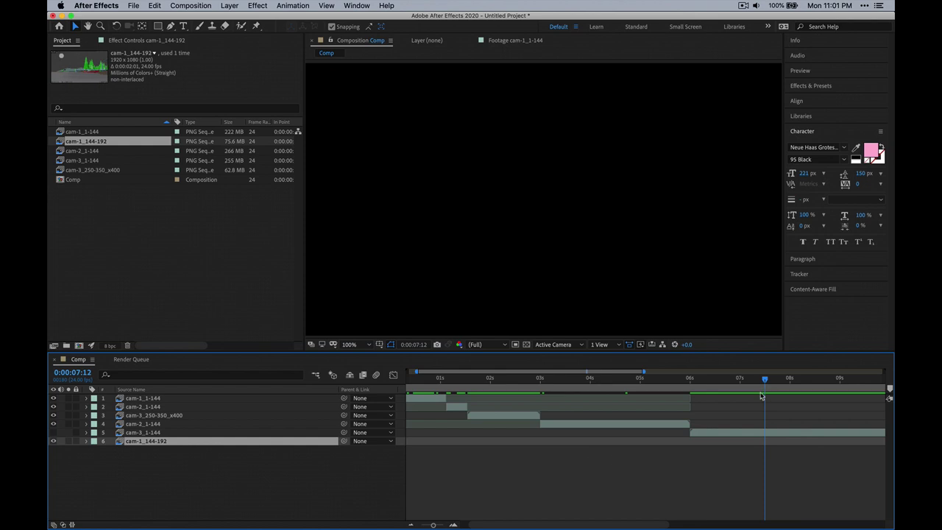
{"action": "left_click", "coordinate": [718, 435]}
{"action": "scroll", "coordinate": [688, 464], "scroll_direction": "down", "scroll_amount": 3}
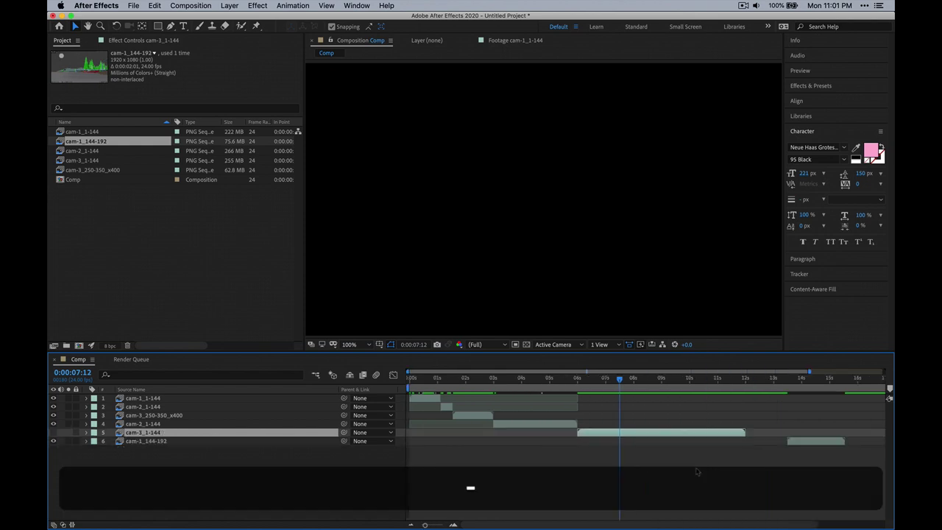
{"action": "left_click_drag", "start_coordinate": [747, 445], "coordinate": [578, 445]}
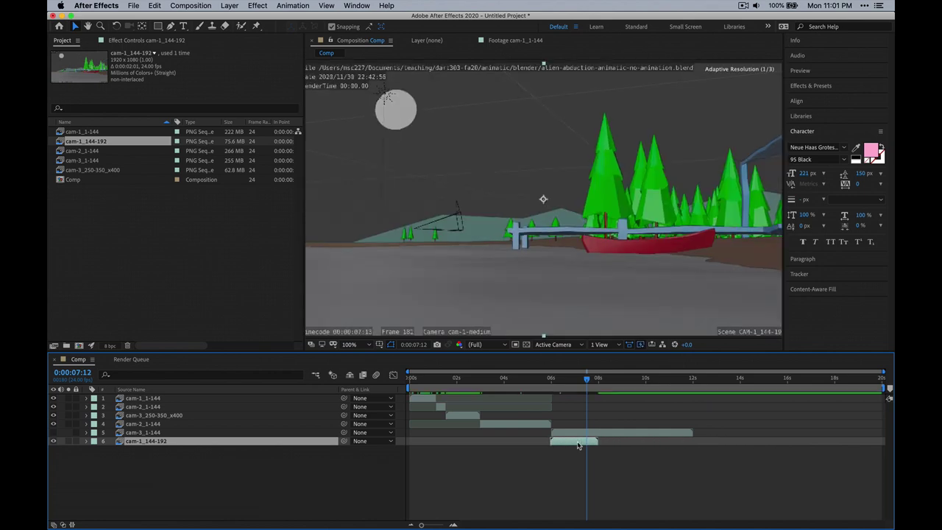
{"action": "left_click", "coordinate": [549, 381]}
{"action": "left_click_drag", "start_coordinate": [548, 380], "coordinate": [550, 383]}
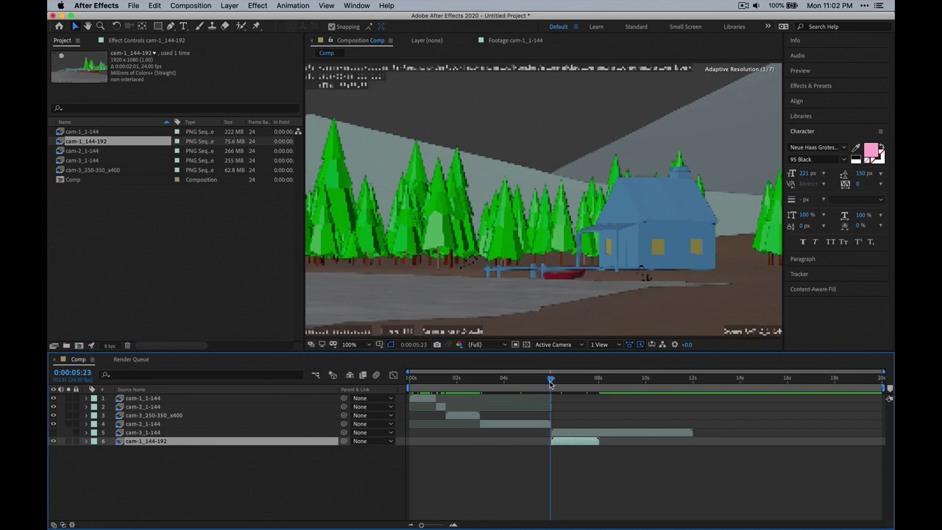
Preview the cam-1 shot and check the cut between the shots around 6 seconds.
{"action": "key", "text": "equal"}
{"action": "key", "text": "equal"}
{"action": "key", "text": "equal"}
{"action": "key", "text": "equal"}
{"action": "key", "text": "space"}
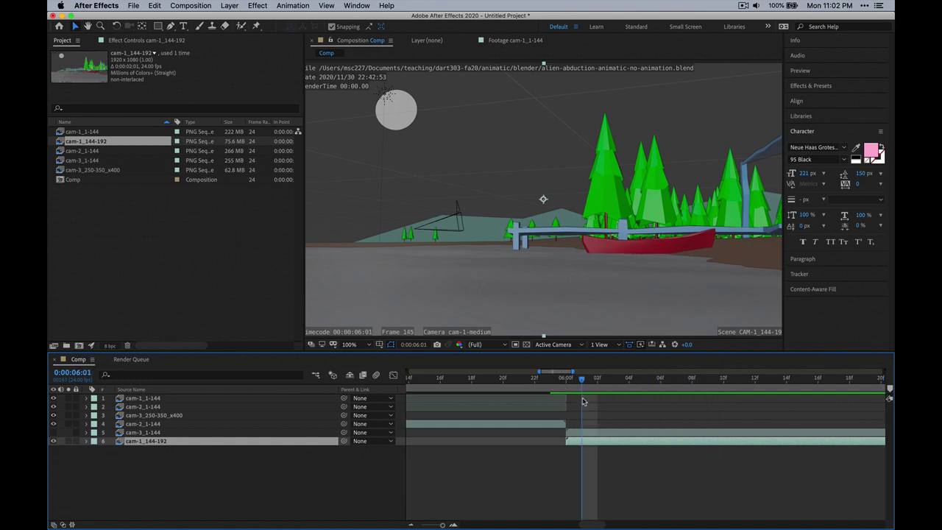
{"action": "key", "text": "minus"}
{"action": "key", "text": "minus"}
{"action": "key", "text": "minus"}
{"action": "key", "text": "minus"}
{"action": "left_click", "coordinate": [418, 386]}
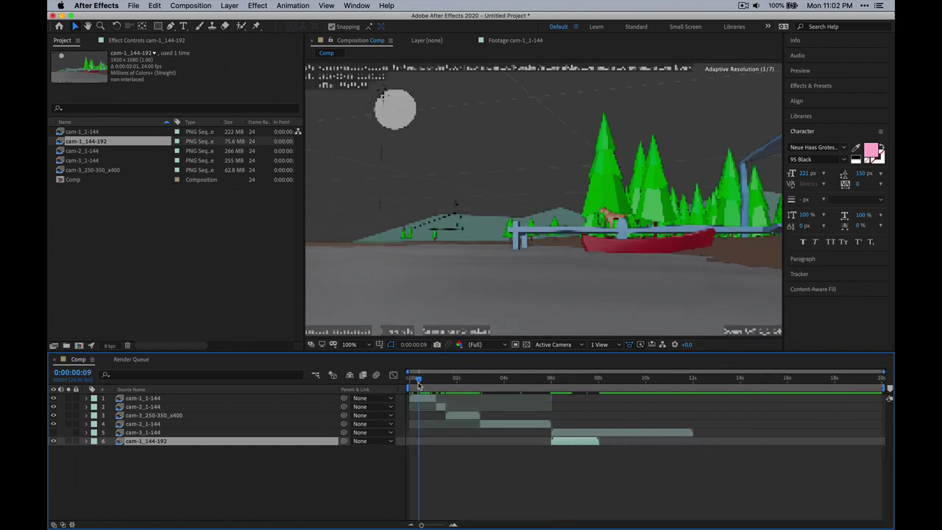
{"action": "left_click", "coordinate": [588, 378]}
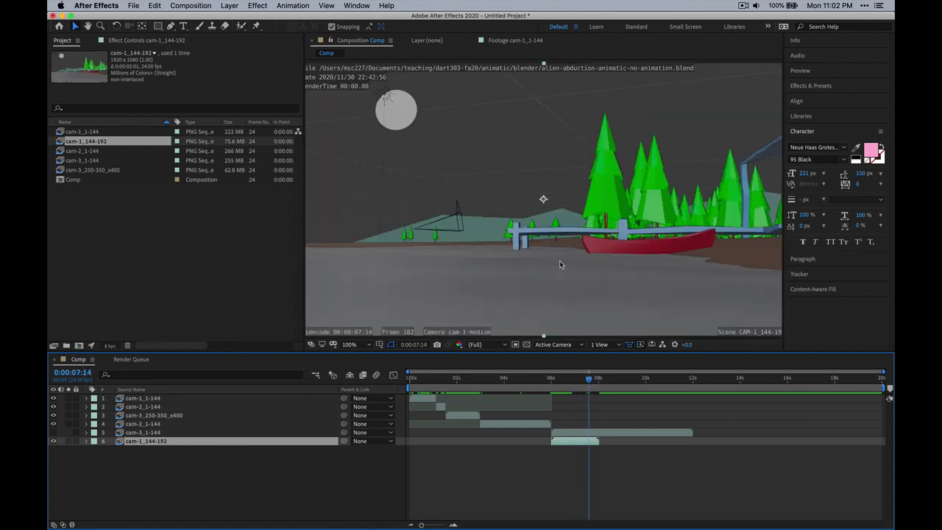
{"action": "left_click_drag", "start_coordinate": [589, 378], "coordinate": [550, 387]}
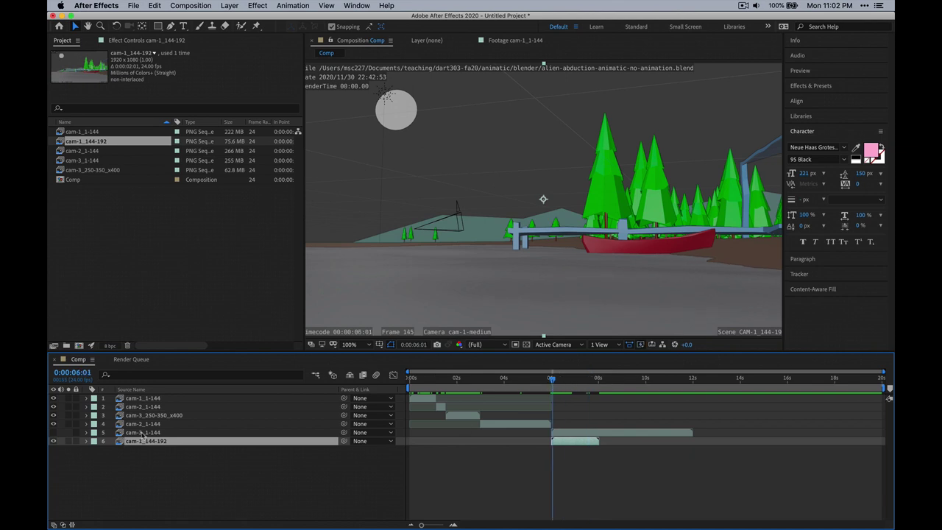
{"action": "left_click_drag", "start_coordinate": [548, 388], "coordinate": [584, 384]}
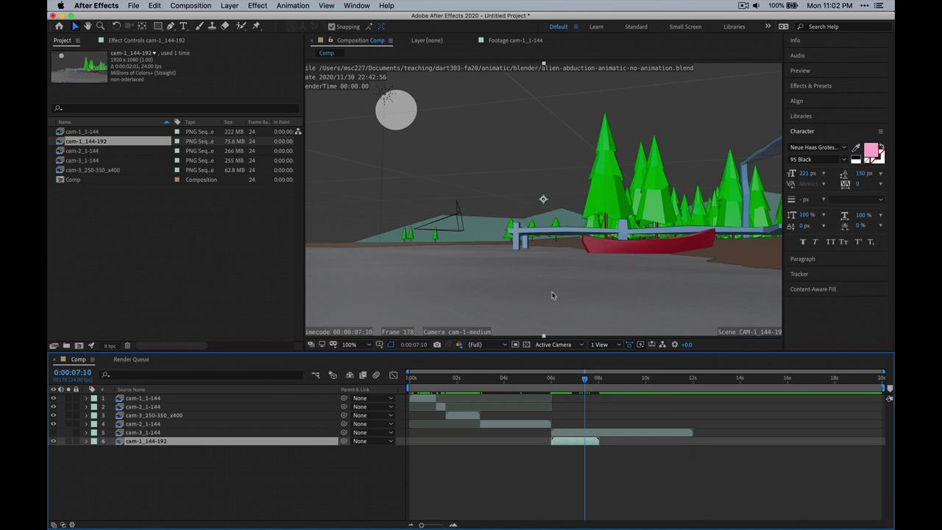
Duplicate cam-1_144-192 and place the copy right after the original clip ends.
{"action": "left_click", "coordinate": [139, 456]}
{"action": "left_click", "coordinate": [169, 441]}
{"action": "key", "text": "super+d"}
{"action": "left_click_drag", "start_coordinate": [579, 450], "coordinate": [628, 450]}
{"action": "mouse_move", "coordinate": [589, 379]}
{"action": "left_mouse_down"}
{"action": "mouse_move", "coordinate": [553, 384]}
{"action": "mouse_move", "coordinate": [597, 383]}
{"action": "left_mouse_up"}
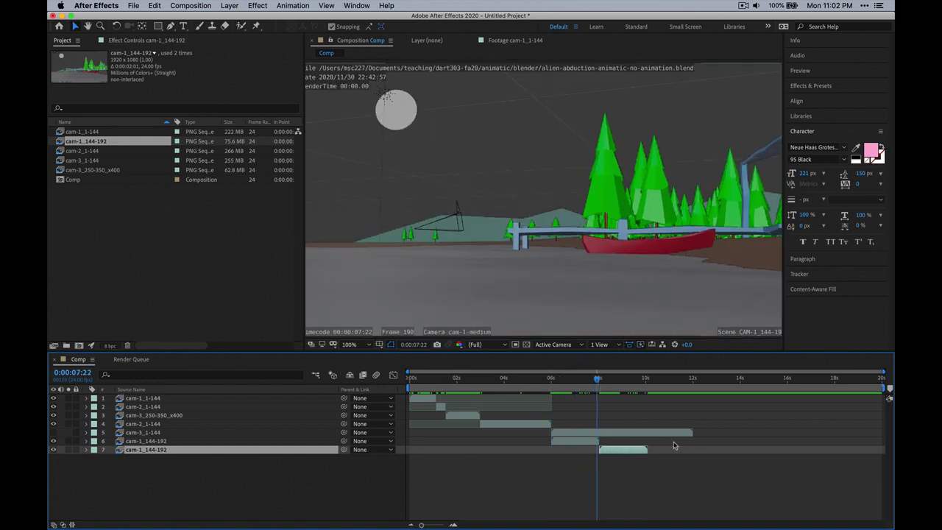
Duplicate cam-1_144-192 again and start the new copy near 10 seconds.
{"action": "key", "text": "equal"}
{"action": "key", "text": "minus"}
{"action": "key", "text": "minus"}
{"action": "key", "text": "minus"}
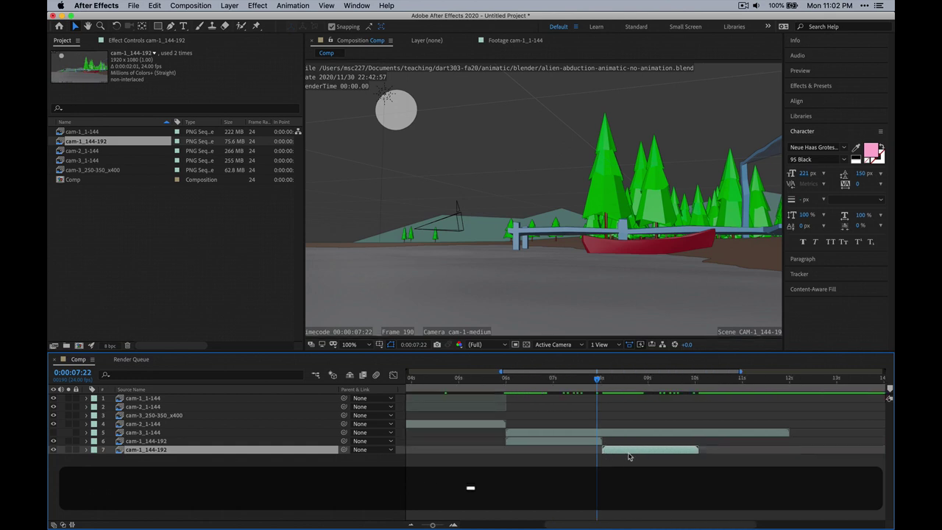
{"action": "key", "text": "super+d"}
{"action": "left_click_drag", "start_coordinate": [613, 459], "coordinate": [662, 462]}
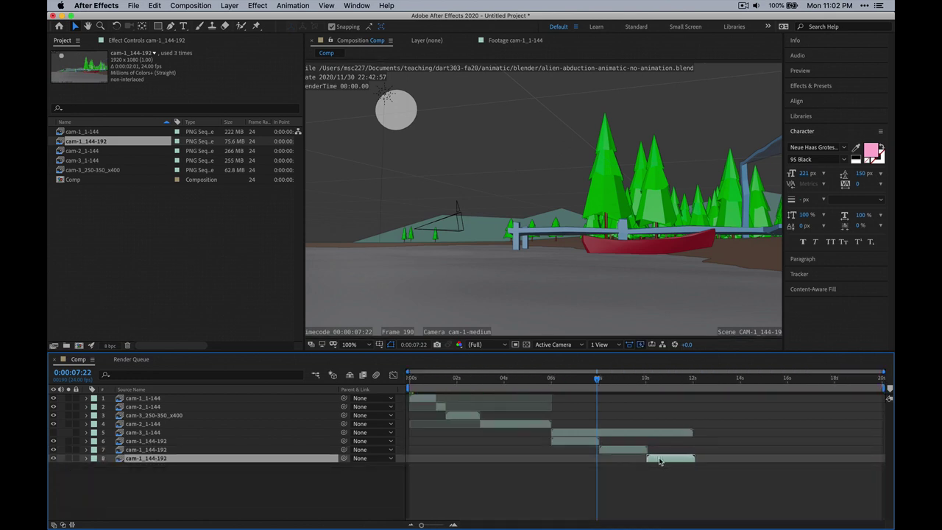
Inspect the join into the third copy and play the comp from the beginning.
{"action": "key", "text": "equal"}
{"action": "left_click", "coordinate": [802, 379]}
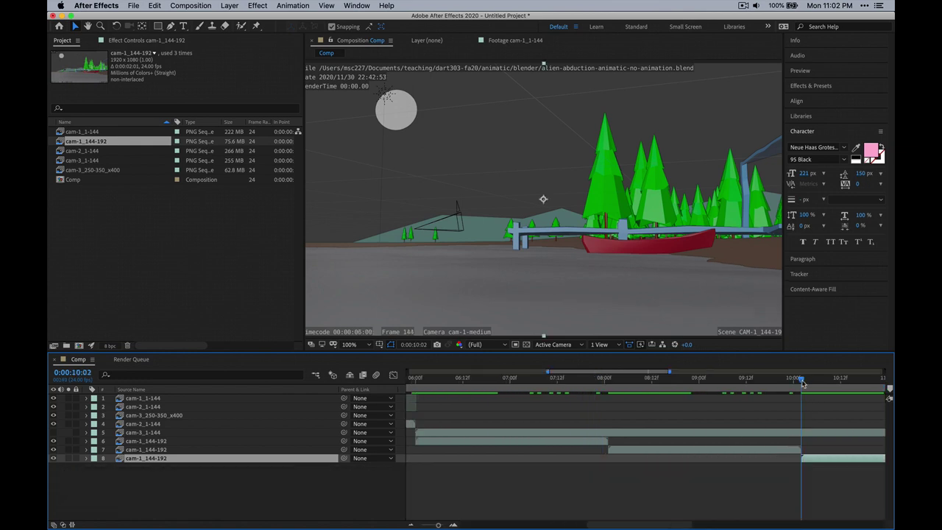
{"action": "key", "text": "minus"}
{"action": "left_click_drag", "start_coordinate": [766, 381], "coordinate": [845, 386]}
{"action": "key", "text": "space"}
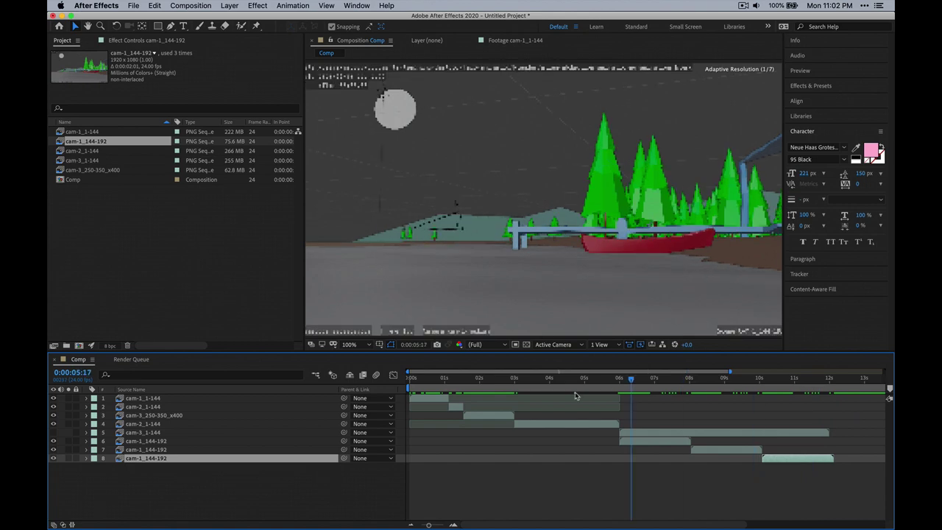
Play the cut from the Preview panel, stop it, and scrub back to the house shot.
{"action": "left_click", "coordinate": [801, 71]}
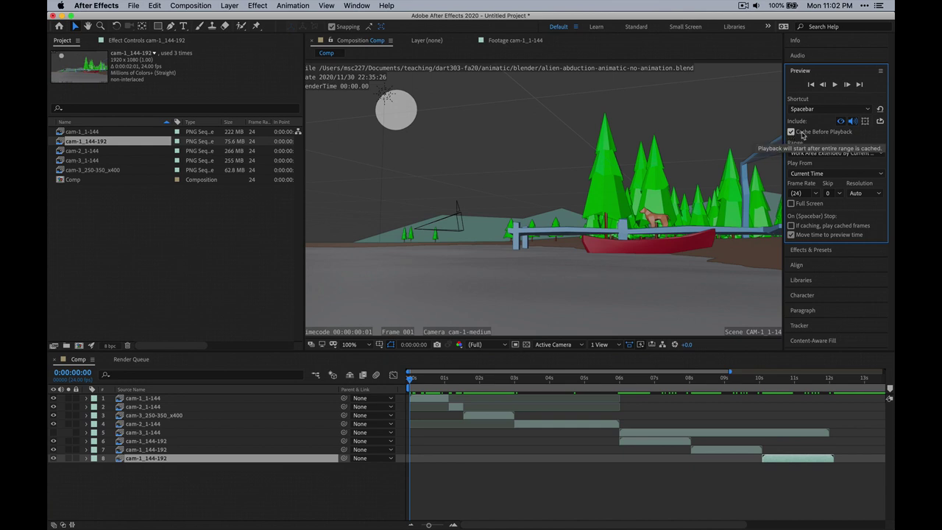
{"action": "left_click", "coordinate": [834, 85]}
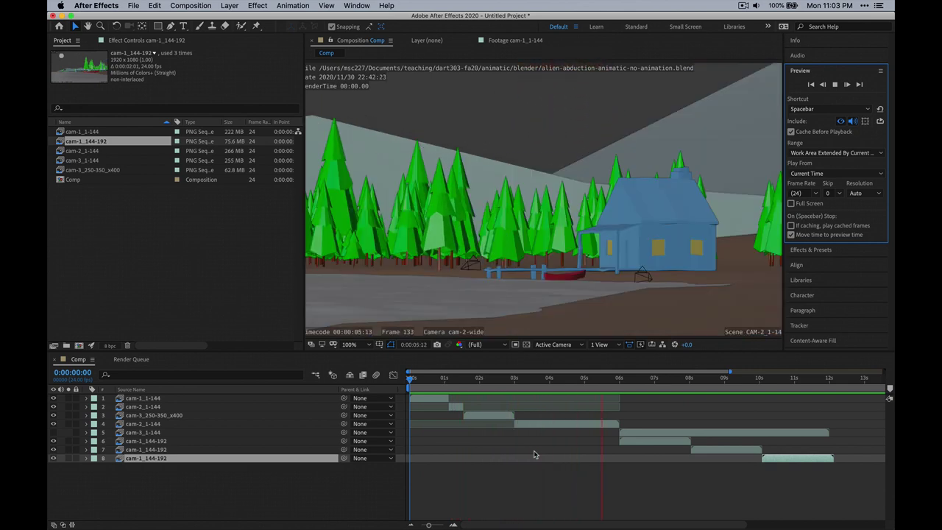
{"action": "key", "text": "space"}
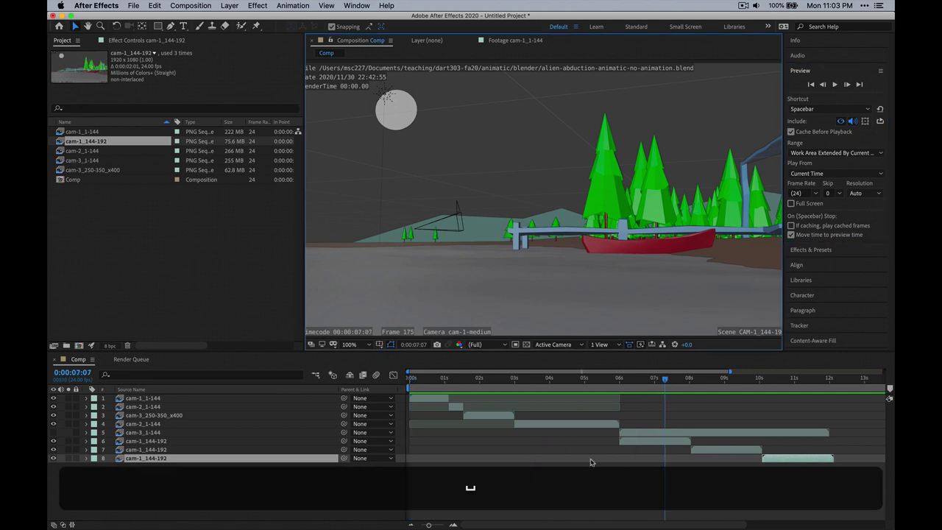
{"action": "left_click_drag", "start_coordinate": [555, 379], "coordinate": [517, 379]}
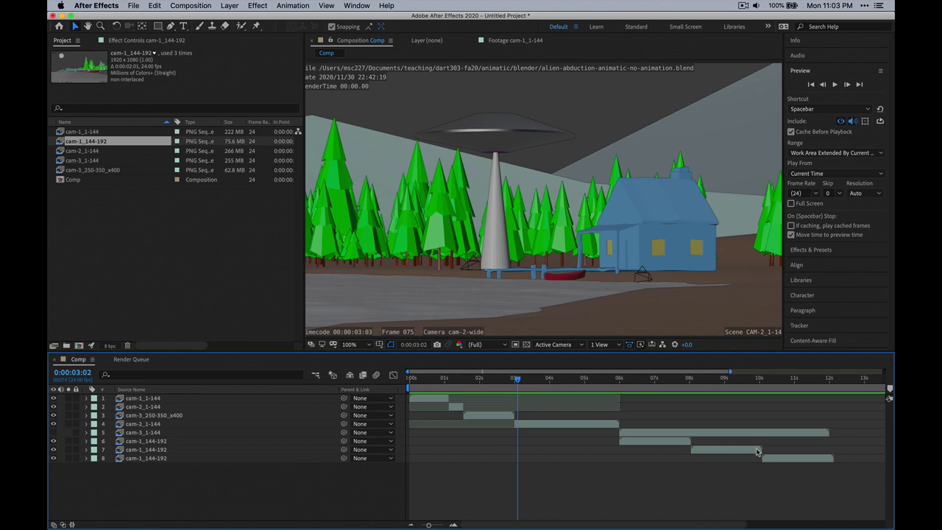
Select layers 4–8, from cam-2_1-144 to the last cam-1_144-192 copy, and shift them.
{"action": "left_click_drag", "start_coordinate": [838, 487], "coordinate": [522, 422]}
{"action": "scroll", "coordinate": [518, 480], "scroll_direction": "right", "scroll_amount": 5}
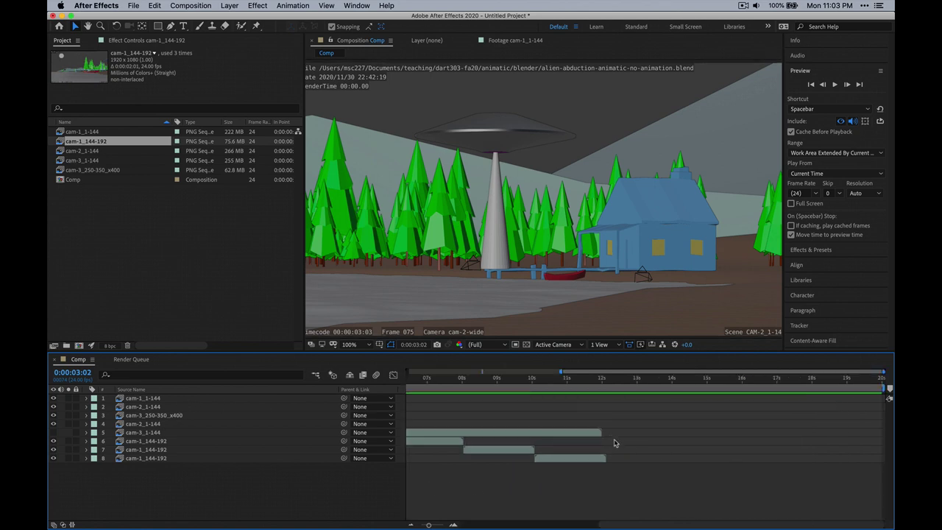
{"action": "left_click", "coordinate": [511, 432]}
{"action": "left_click_drag", "start_coordinate": [662, 524], "coordinate": [497, 524]}
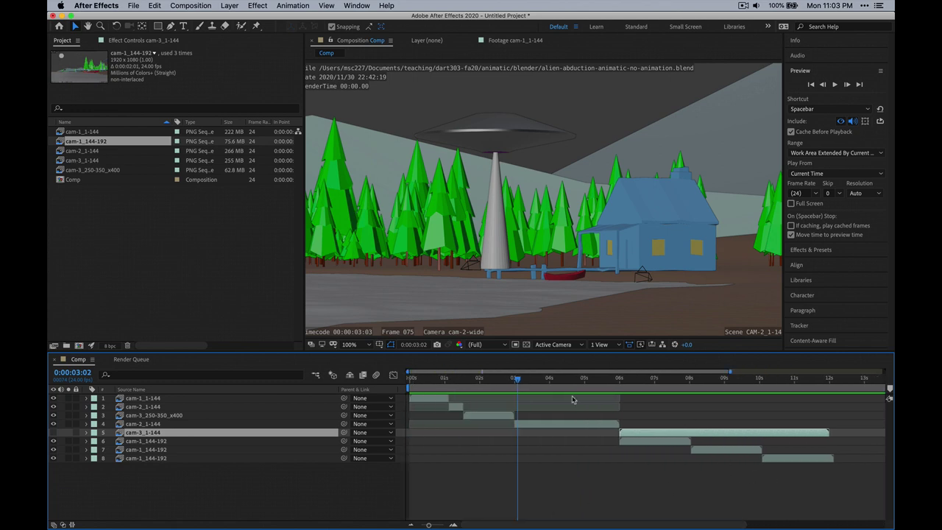
{"action": "left_click", "coordinate": [154, 458]}
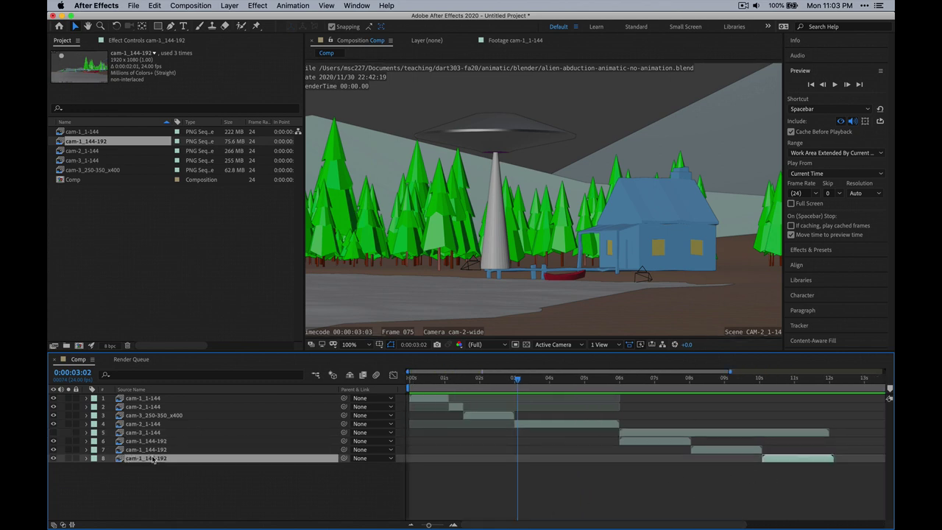
{"action": "left_click", "coordinate": [149, 449], "text": "shift"}
{"action": "left_click", "coordinate": [149, 441], "text": "shift"}
{"action": "left_click", "coordinate": [147, 433], "text": "shift"}
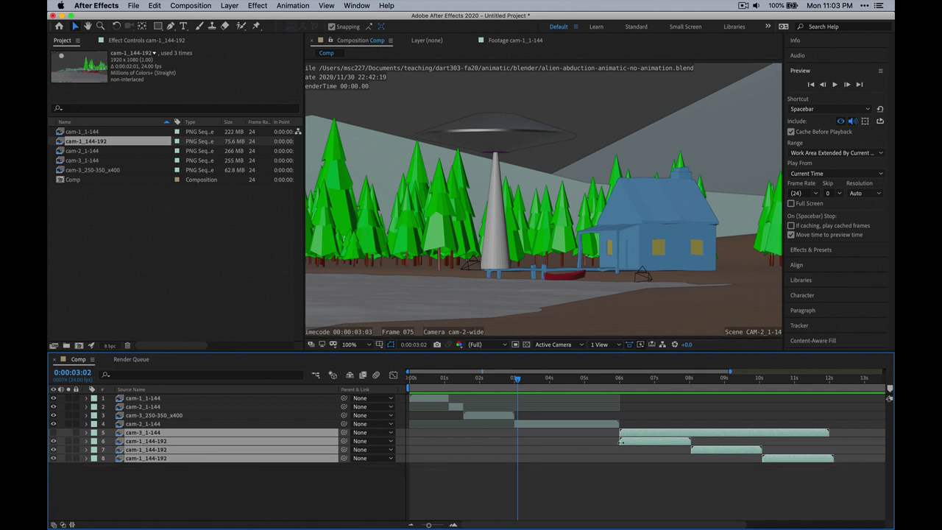
{"action": "left_click", "coordinate": [148, 424], "text": "shift"}
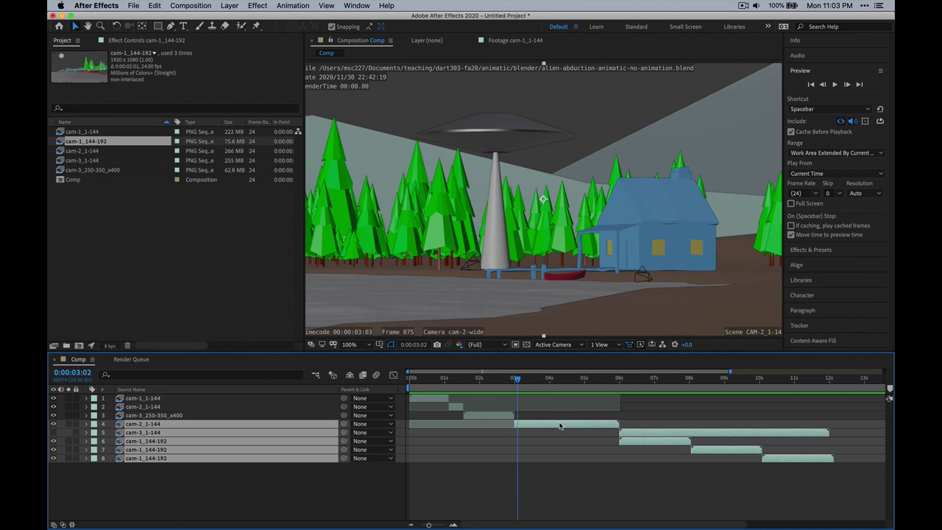
{"action": "left_click_drag", "start_coordinate": [554, 426], "coordinate": [527, 425]}
Trim cam-2_1-144 to start at the current time near 0:00:03:02.
{"action": "mouse_move", "coordinate": [518, 379]}
{"action": "left_mouse_down"}
{"action": "mouse_move", "coordinate": [502, 379]}
{"action": "mouse_move", "coordinate": [514, 382]}
{"action": "left_mouse_up"}
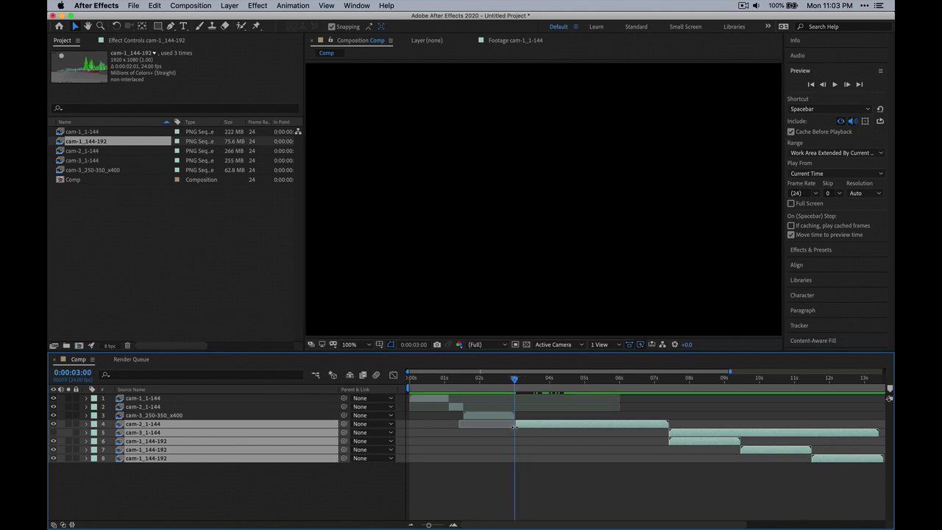
{"action": "left_click", "coordinate": [518, 380]}
{"action": "left_click_drag", "start_coordinate": [519, 382], "coordinate": [547, 385]}
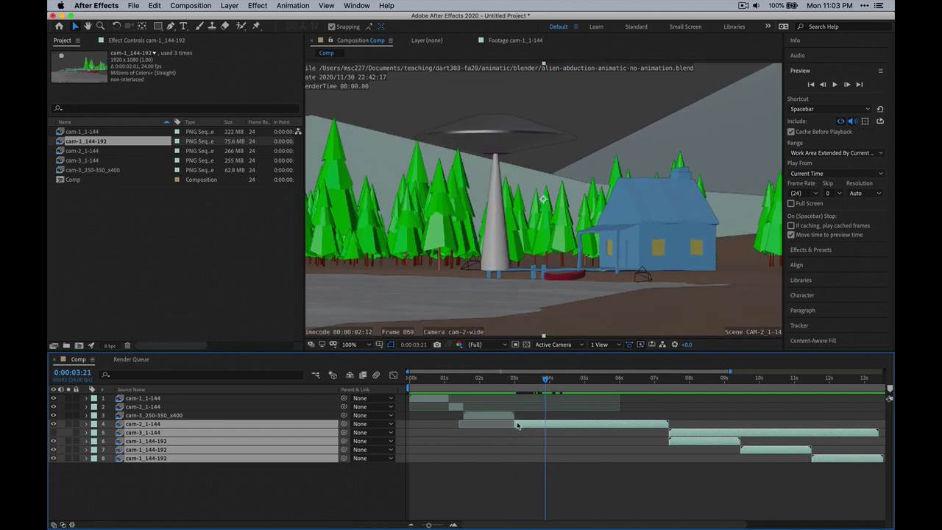
{"action": "key", "text": "super+z"}
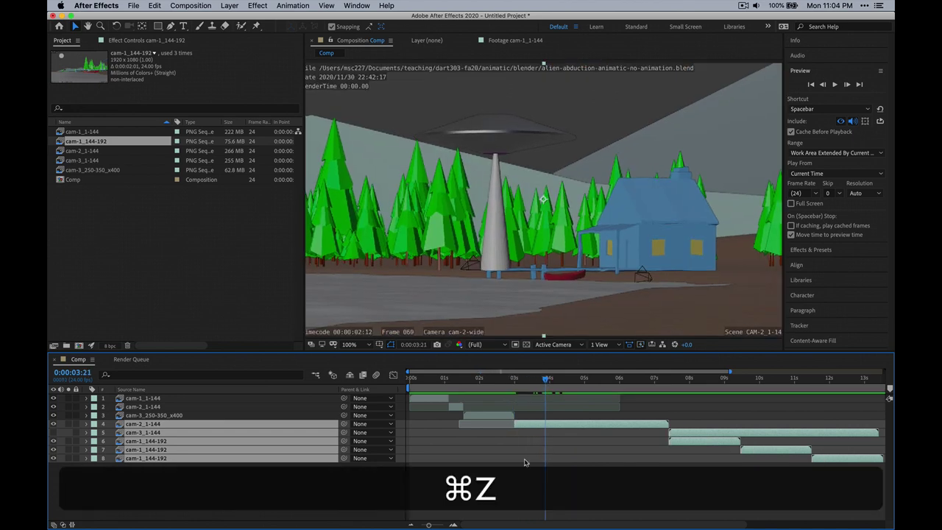
{"action": "left_click_drag", "start_coordinate": [518, 429], "coordinate": [542, 426]}
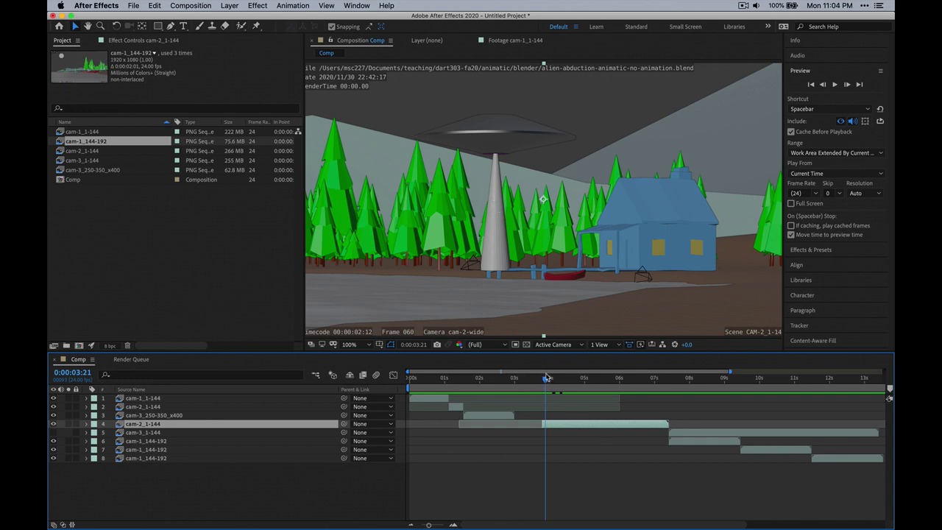
Slide layers 4–8 earlier to close the gap and preview the edit from the start.
{"action": "left_click", "coordinate": [195, 458], "text": "shift"}
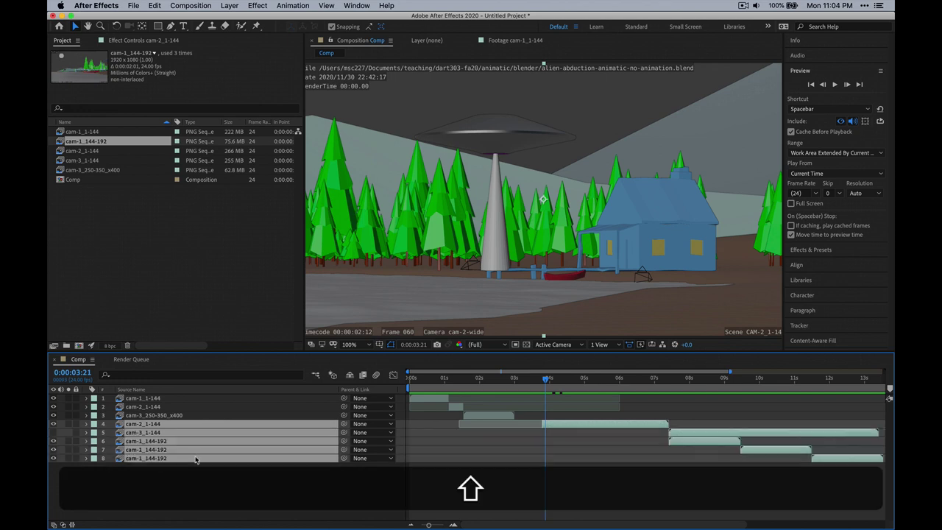
{"action": "left_click_drag", "start_coordinate": [568, 433], "coordinate": [540, 433]}
{"action": "left_click", "coordinate": [513, 378]}
{"action": "left_click_drag", "start_coordinate": [514, 379], "coordinate": [514, 378]}
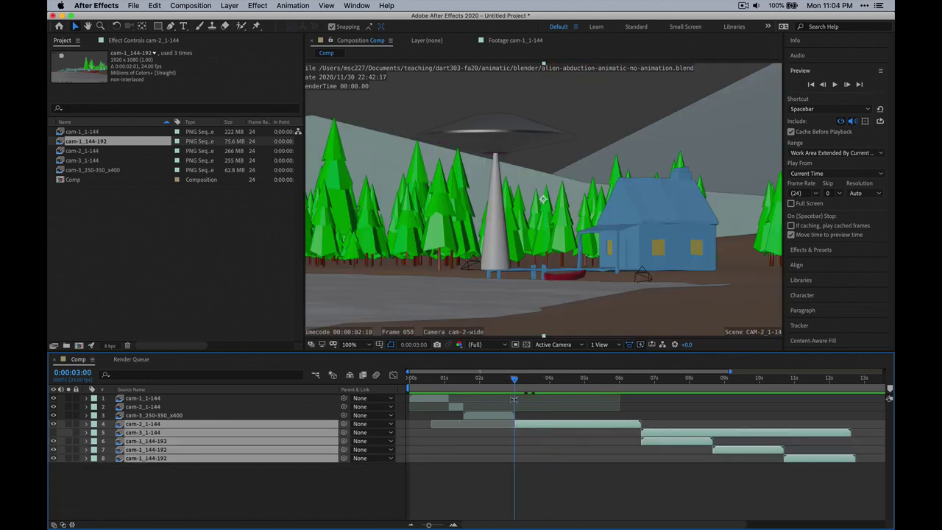
{"action": "key", "text": "equal"}
{"action": "key", "text": "equal"}
{"action": "key", "text": "equal"}
{"action": "key", "text": "minus"}
{"action": "key", "text": "minus"}
{"action": "key", "text": "minus"}
{"action": "key", "text": "Home"}
{"action": "key", "text": "space"}
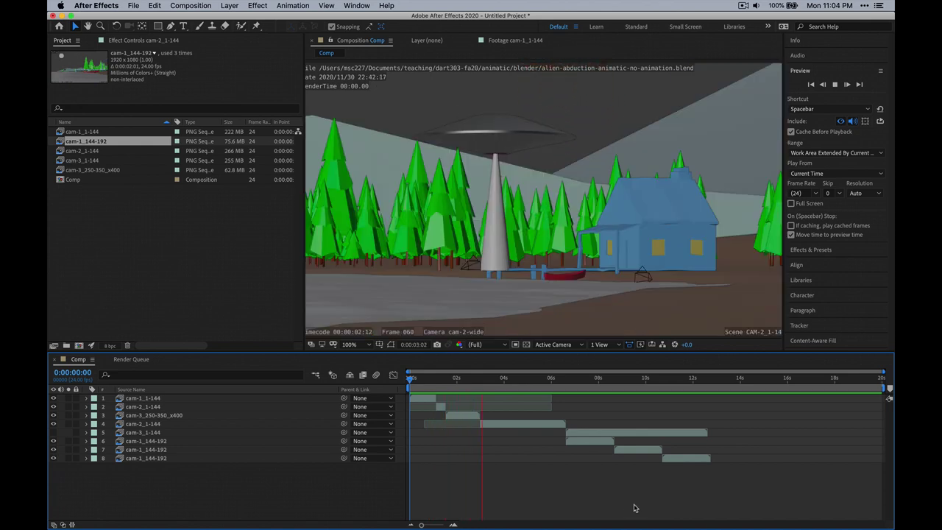
{"action": "key", "text": "space"}
{"action": "left_click_drag", "start_coordinate": [728, 481], "coordinate": [439, 381]}
{"action": "key", "text": "space"}
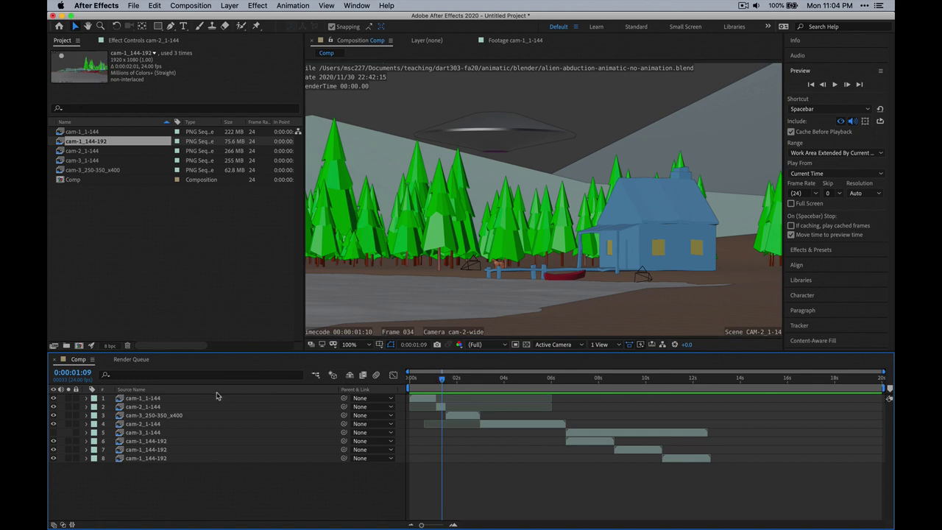
Create a new project folder named 'audio'.
{"action": "left_click", "coordinate": [87, 222]}
{"action": "right_click", "coordinate": [93, 197]}
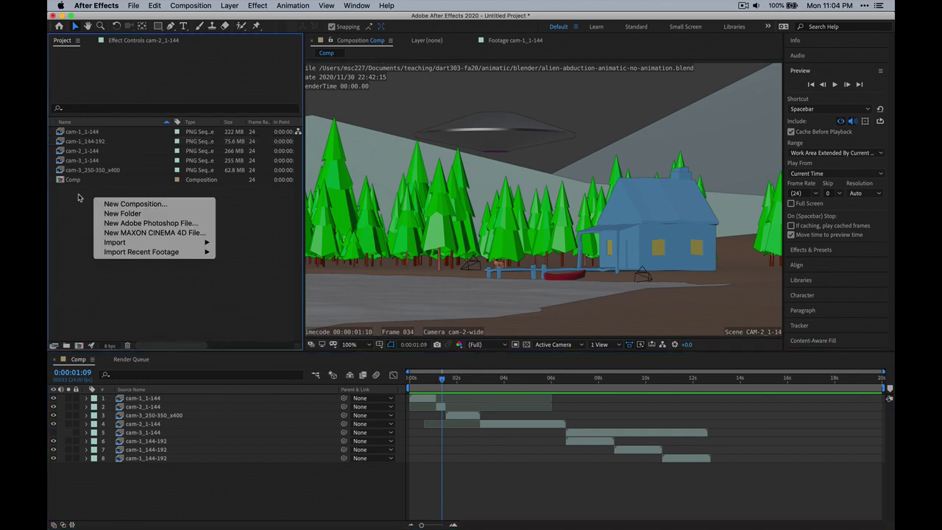
{"action": "left_click", "coordinate": [122, 214]}
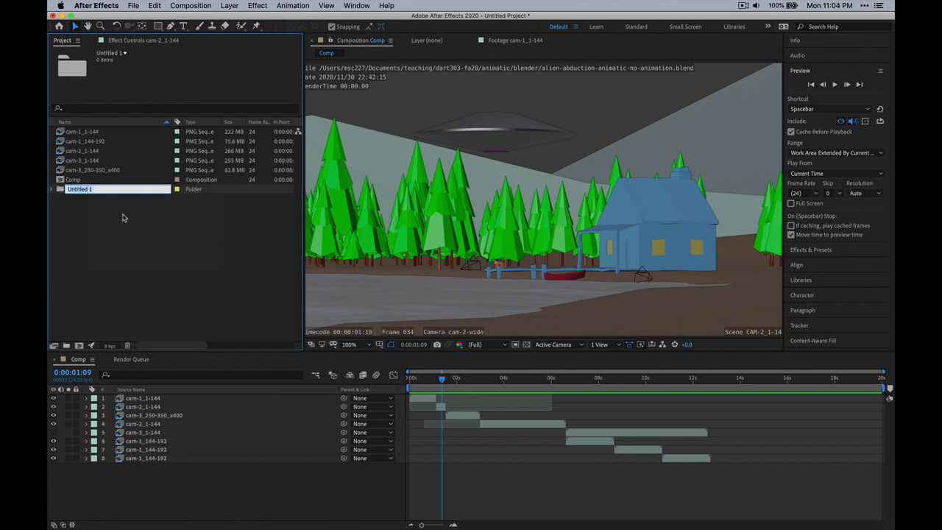
{"action": "type", "text": "audio"}
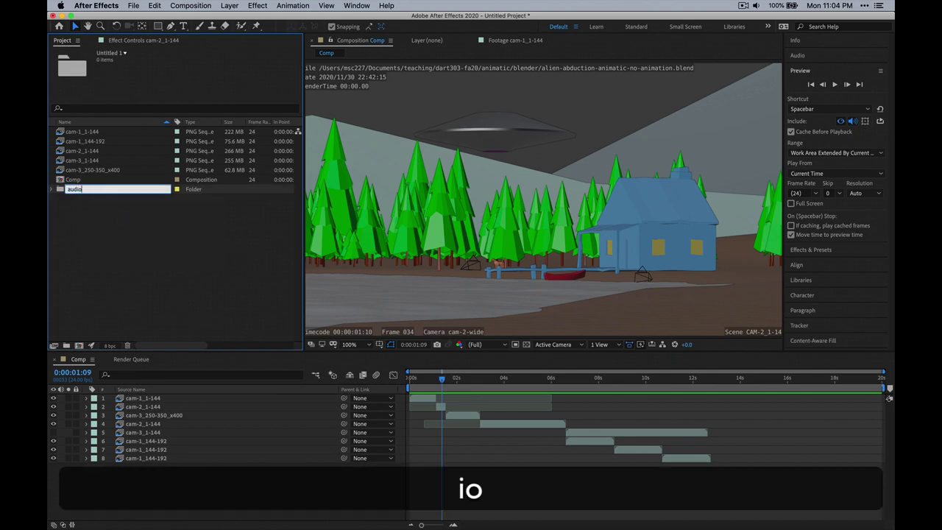
{"action": "key", "text": "Return"}
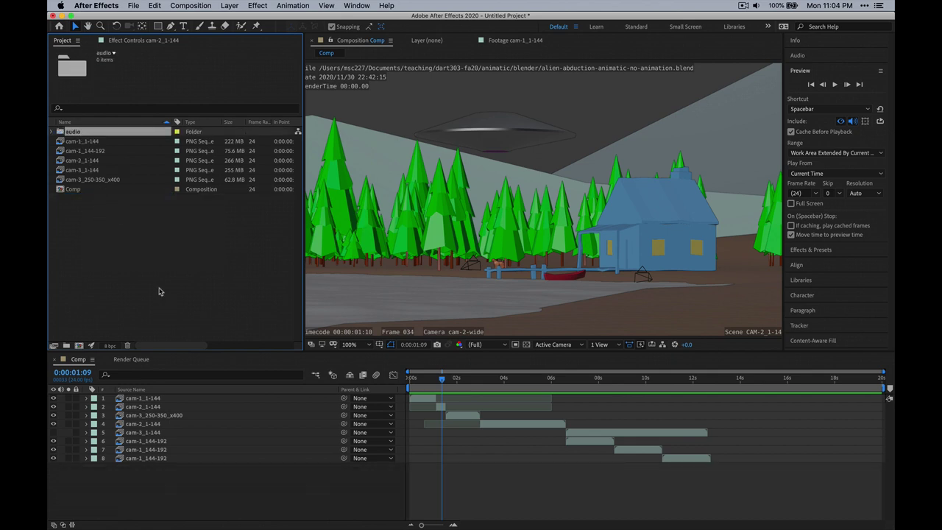
Create a second project folder named 'viewport-renders'.
{"action": "left_click", "coordinate": [80, 218]}
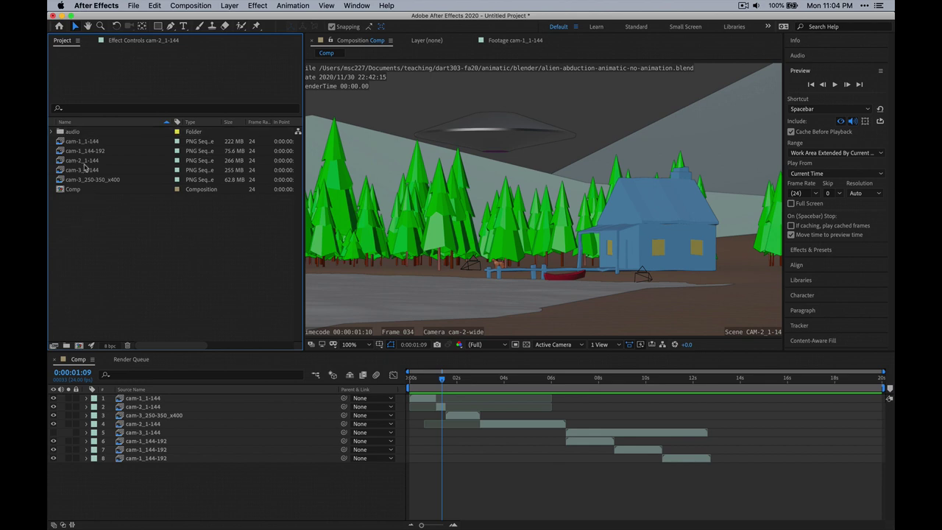
{"action": "right_click", "coordinate": [76, 206]}
{"action": "left_click", "coordinate": [188, 221]}
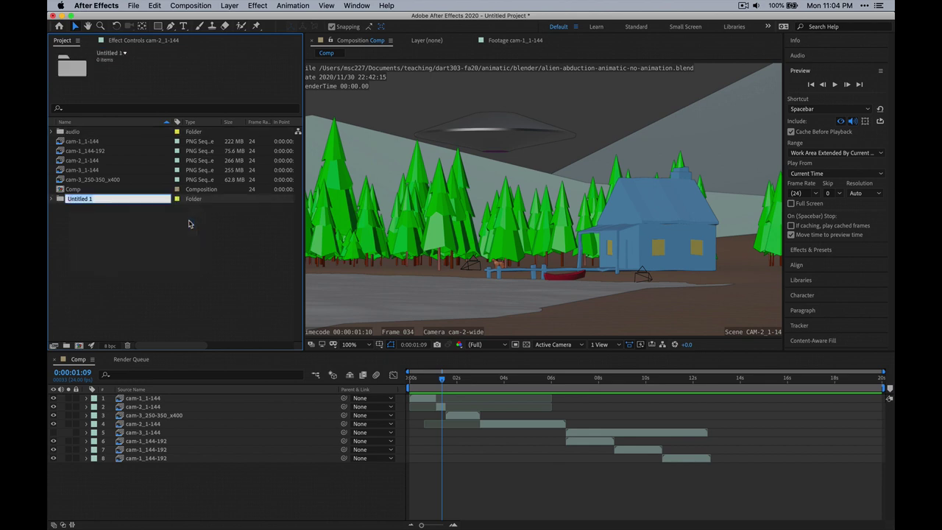
{"action": "type", "text": "v"}
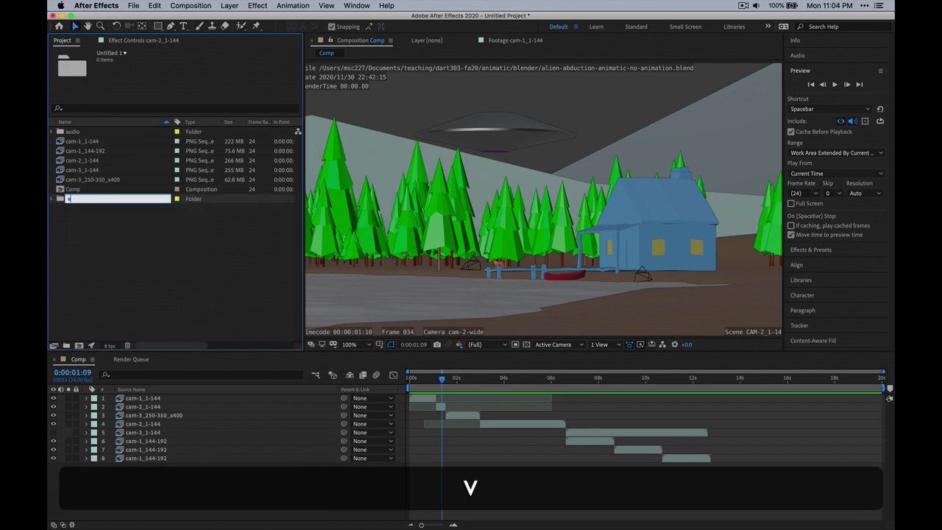
{"action": "type", "text": "iewport-renders"}
{"action": "key", "text": "Return"}
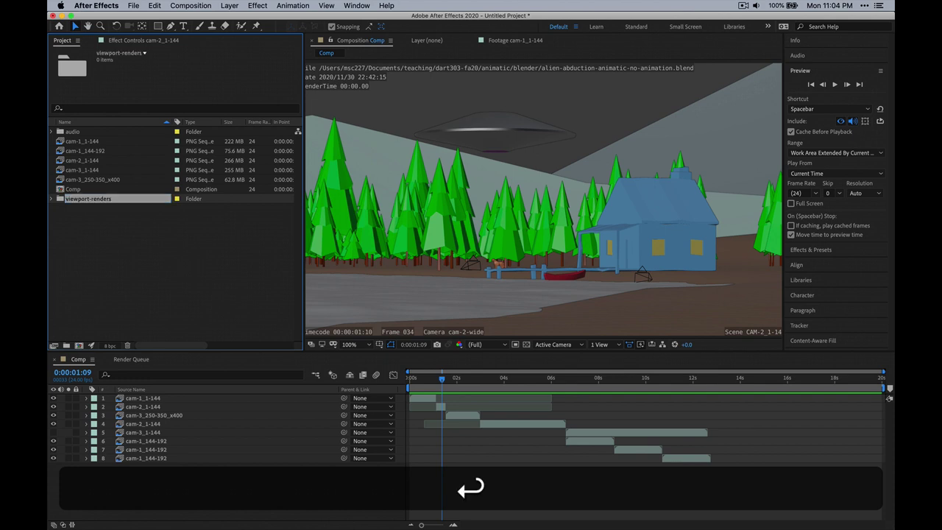
Move the five camera render sequences into the viewport-renders folder.
{"action": "left_click", "coordinate": [110, 180]}
{"action": "left_click", "coordinate": [93, 141], "text": "shift"}
{"action": "left_click_drag", "start_coordinate": [90, 184], "coordinate": [87, 199]}
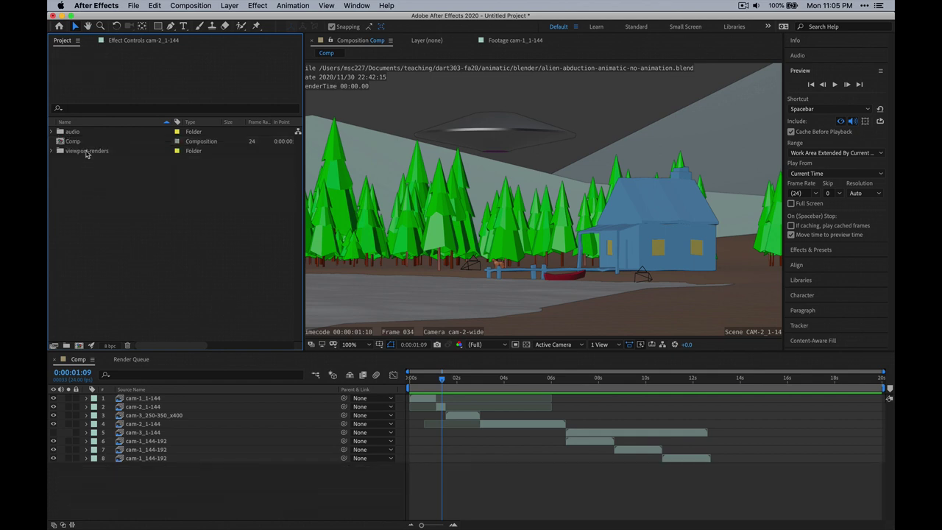
Look over the animatic-2 render folders in Finder, then switch to Chrome.
{"action": "key", "text": "super+Tab"}
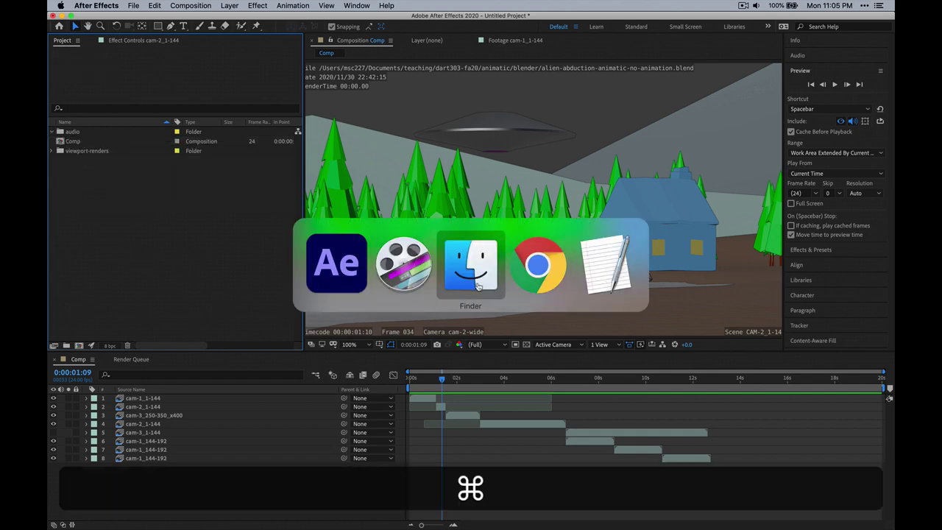
{"action": "left_click", "coordinate": [477, 285]}
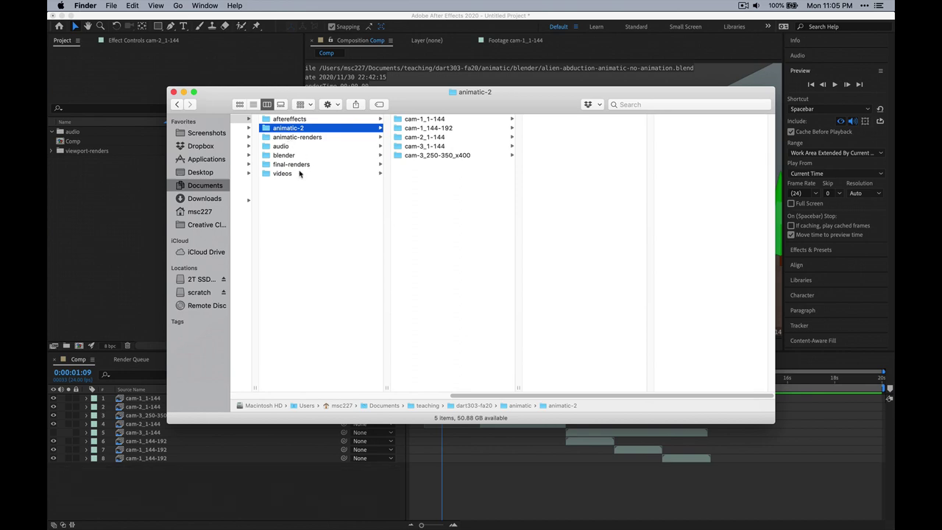
{"action": "key", "text": "super+Tab"}
{"action": "key", "text": "super+Tab"}
{"action": "key", "text": "super+Tab"}
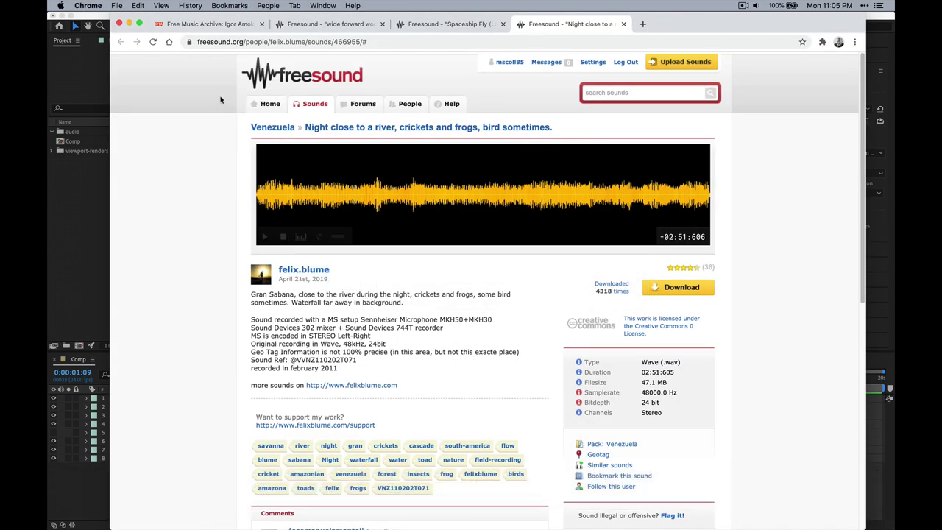
Play and pause the Space Residue track, then go to the wide forward woosh1.wav page.
{"action": "left_click", "coordinate": [201, 27]}
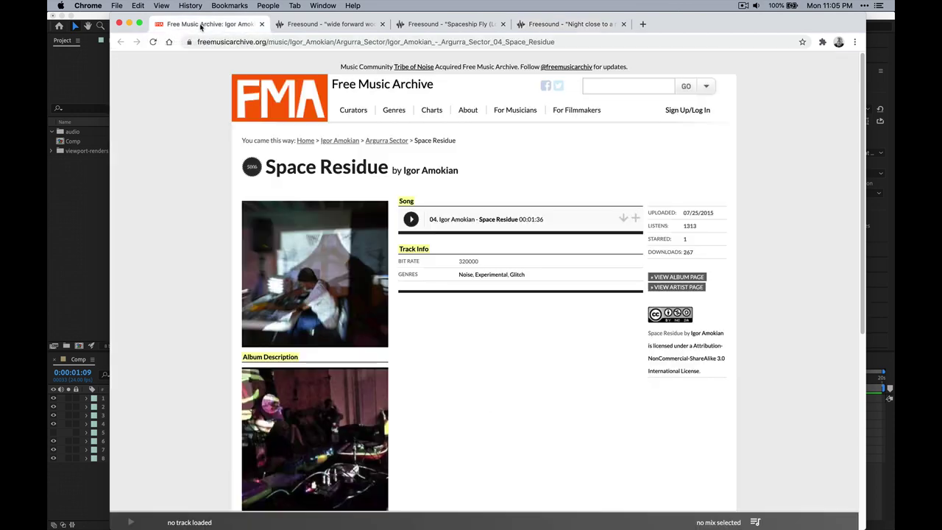
{"action": "mouse_move", "coordinate": [371, 101]}
{"action": "left_click", "coordinate": [411, 219]}
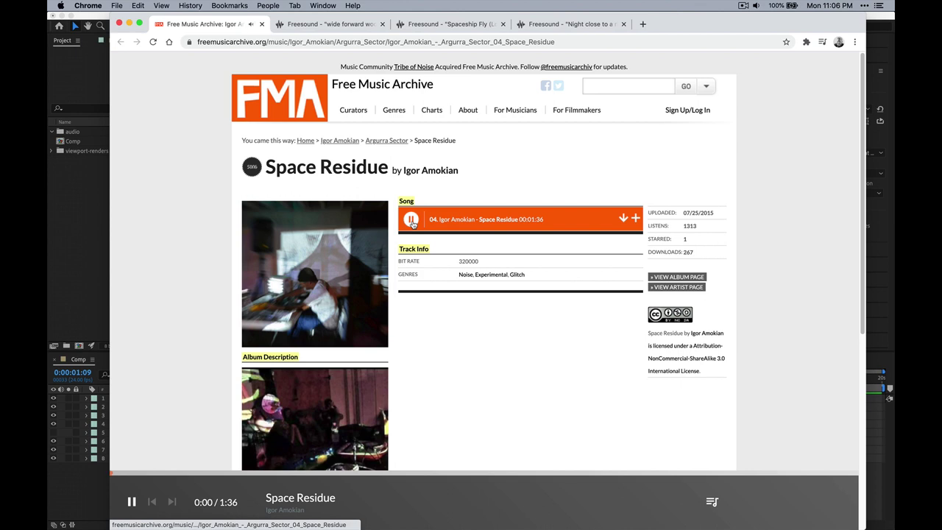
{"action": "left_click", "coordinate": [411, 220]}
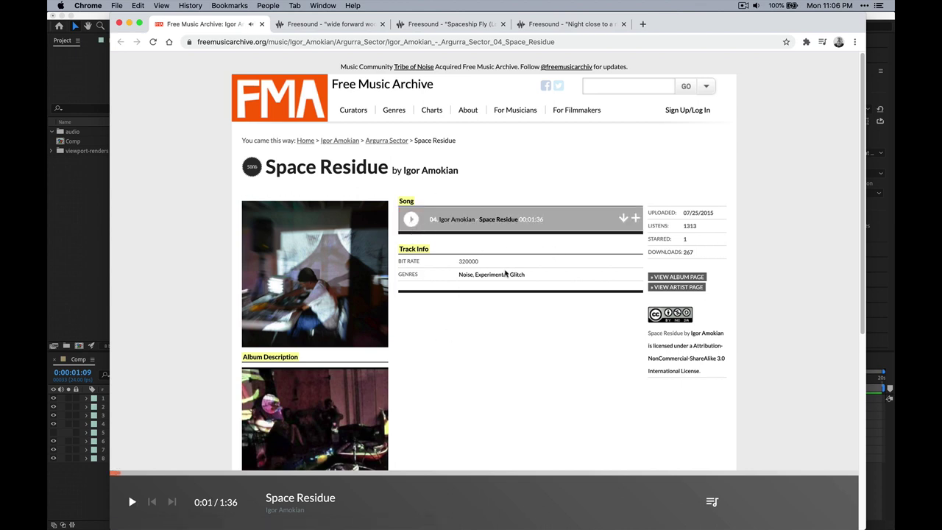
{"action": "left_click", "coordinate": [327, 25]}
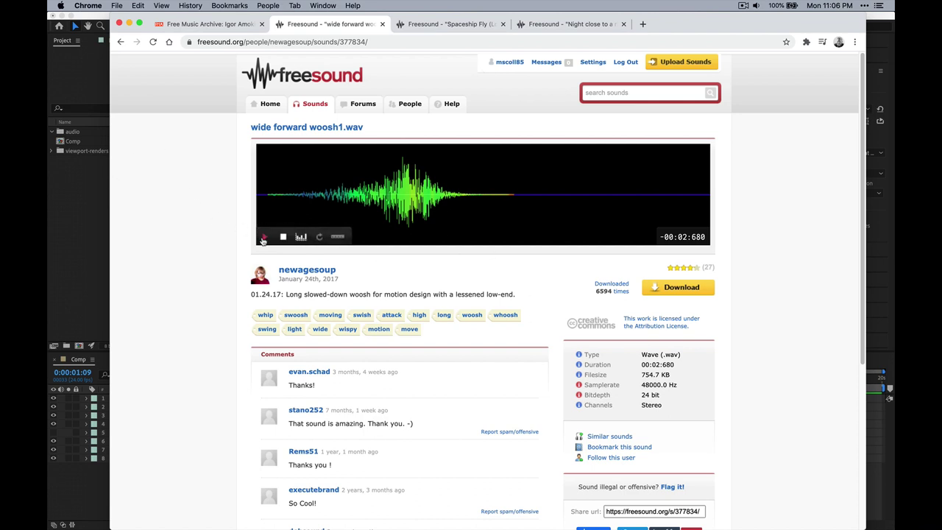
Play the wide forward woosh, Spaceship Fly and Night close to a river previews, then bring Finder forward.
{"action": "left_click", "coordinate": [264, 237]}
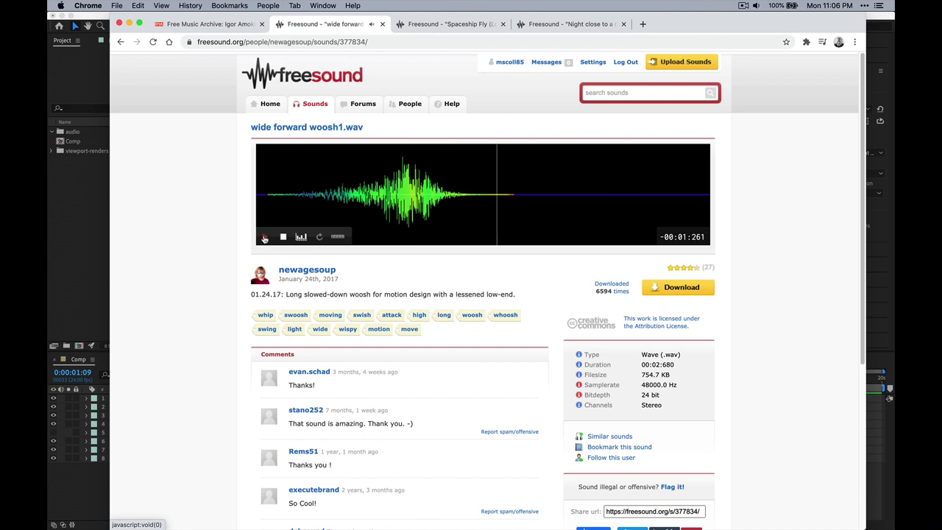
{"action": "key", "text": "ctrl+Tab"}
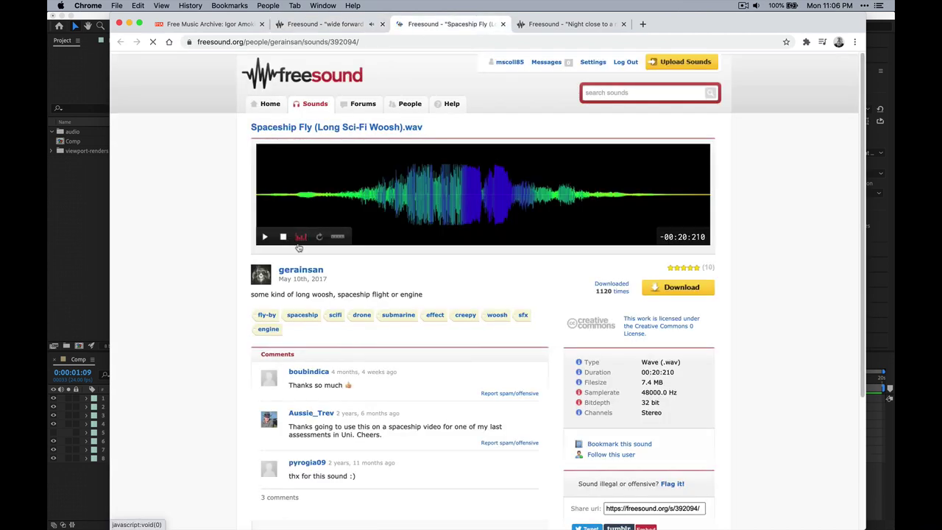
{"action": "left_click", "coordinate": [267, 237]}
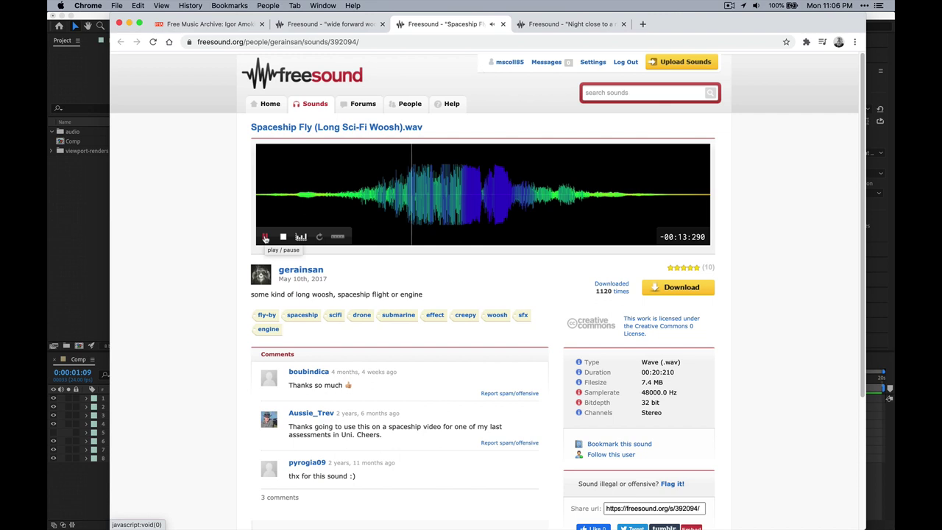
{"action": "key", "text": "ctrl+Tab"}
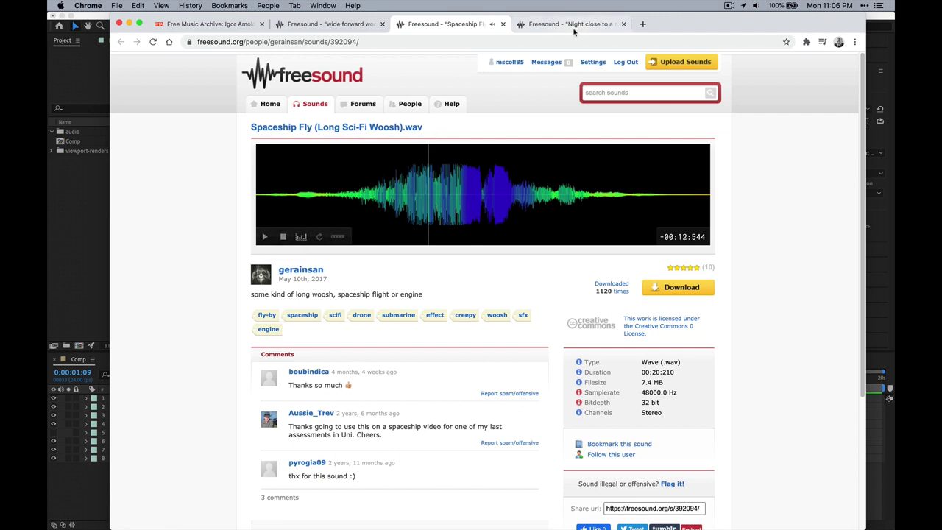
{"action": "left_click", "coordinate": [265, 237]}
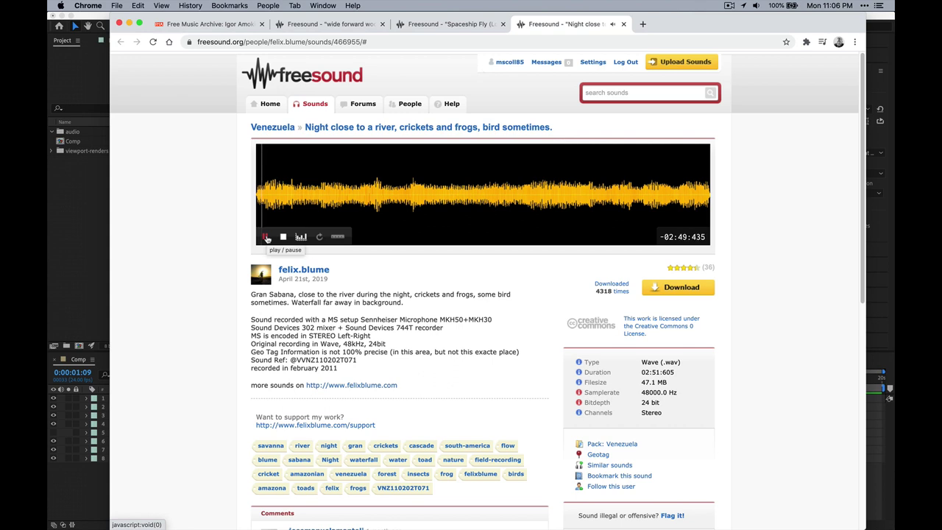
{"action": "left_click", "coordinate": [266, 237]}
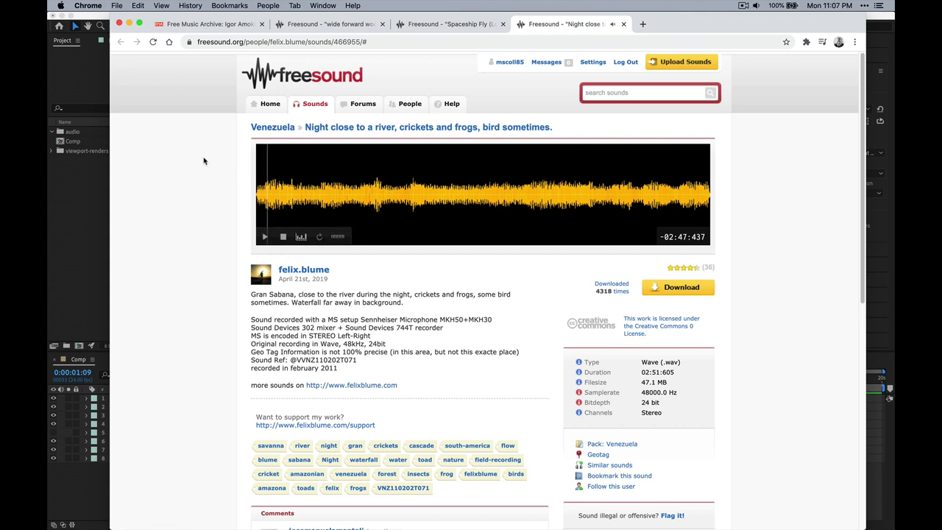
{"action": "key", "text": "super+Tab"}
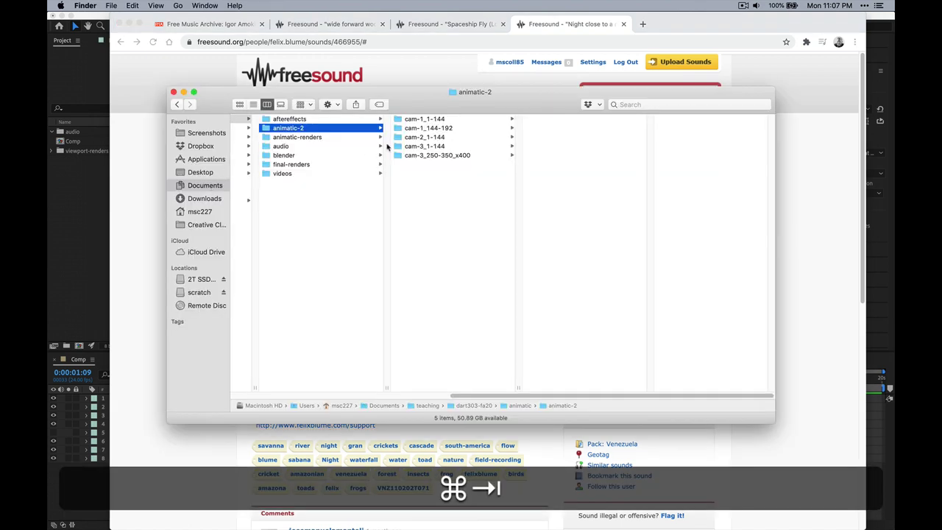
Drag the four WAVs and the Space Residue MP3 from Finder's audio folder into the Project panel.
{"action": "left_click", "coordinate": [298, 147]}
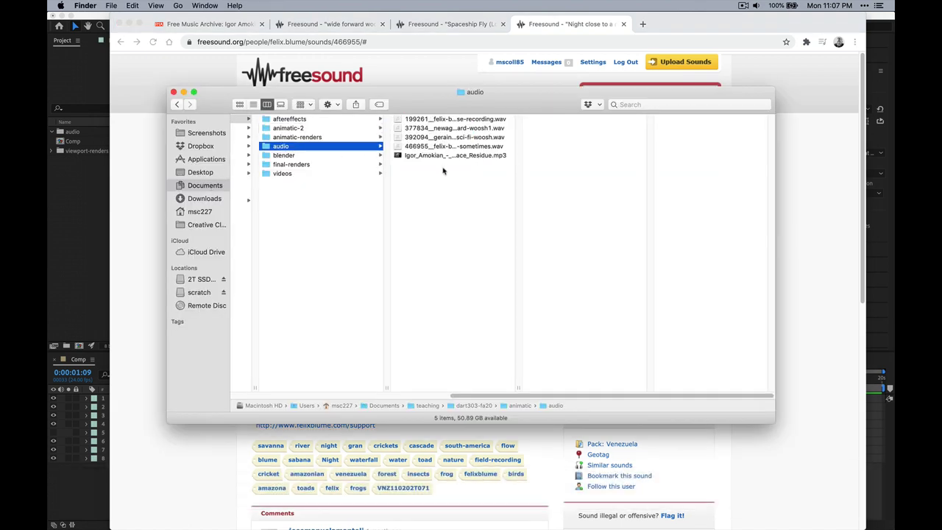
{"action": "left_click_drag", "start_coordinate": [471, 178], "coordinate": [435, 124]}
{"action": "left_click_drag", "start_coordinate": [505, 105], "coordinate": [627, 86]}
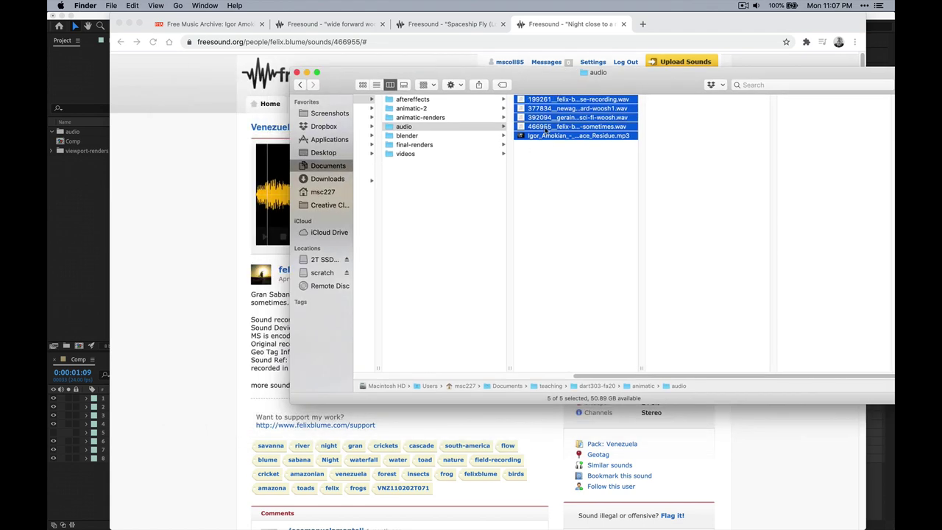
{"action": "left_click_drag", "start_coordinate": [522, 124], "coordinate": [77, 179]}
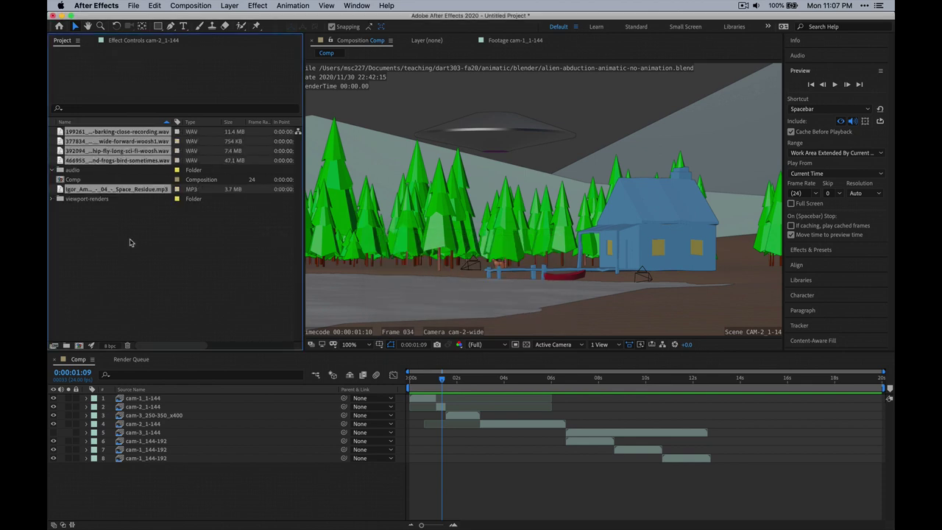
File the imported sounds into the audio folder and add the 466955 night river WAV as layer 9.
{"action": "left_click_drag", "start_coordinate": [94, 192], "coordinate": [75, 170]}
{"action": "left_click", "coordinate": [76, 171]}
{"action": "left_click", "coordinate": [75, 159]}
{"action": "left_click", "coordinate": [76, 131], "text": "shift"}
{"action": "left_click", "coordinate": [53, 199]}
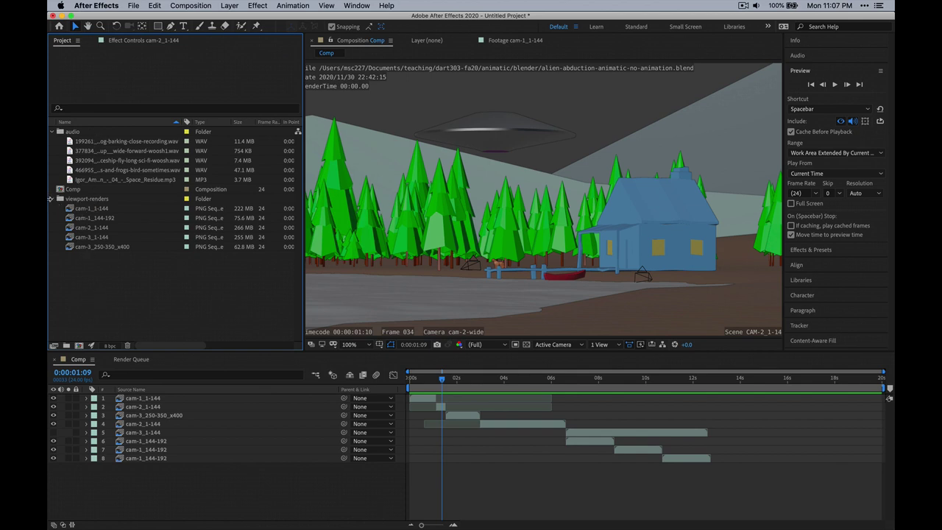
{"action": "left_click", "coordinate": [108, 180]}
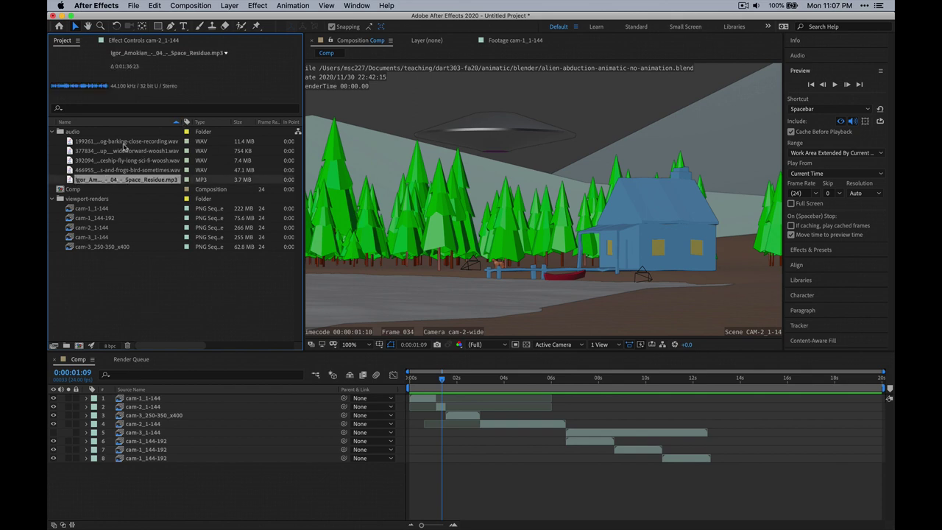
{"action": "left_click_drag", "start_coordinate": [97, 173], "coordinate": [147, 481]}
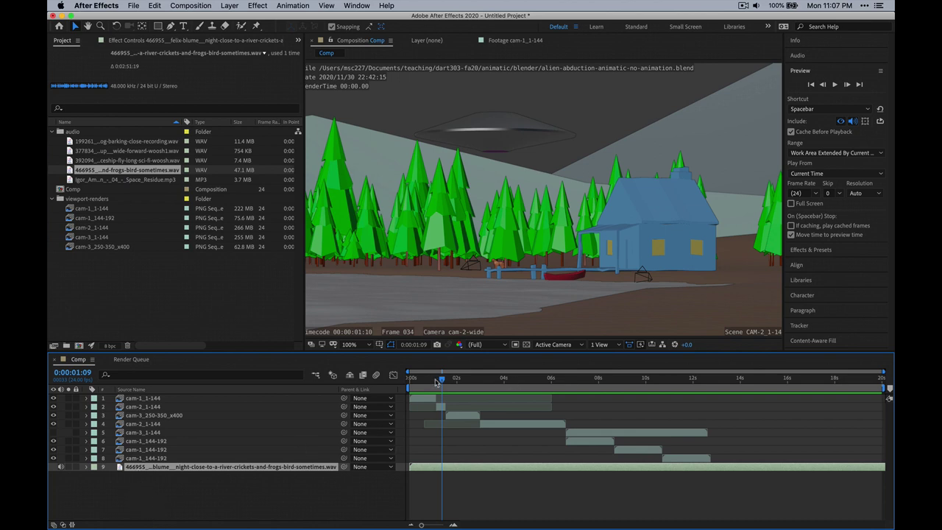
{"action": "left_click_drag", "start_coordinate": [435, 382], "coordinate": [404, 383]}
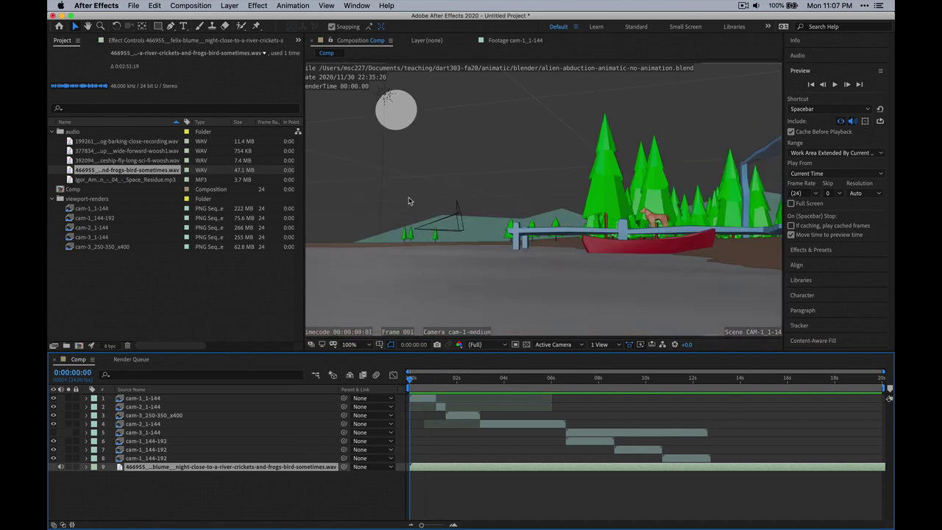
{"action": "key", "text": "space"}
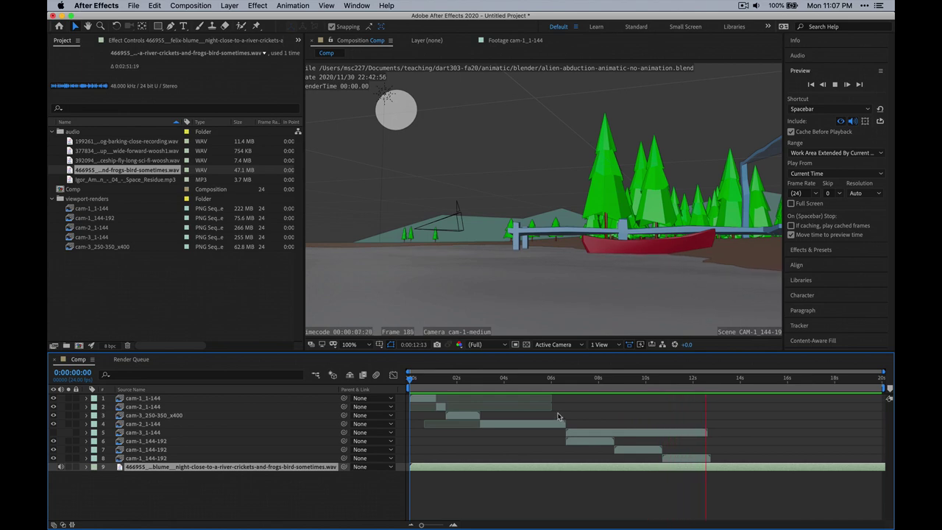
{"action": "key", "text": "space"}
{"action": "left_click_drag", "start_coordinate": [412, 378], "coordinate": [445, 389]}
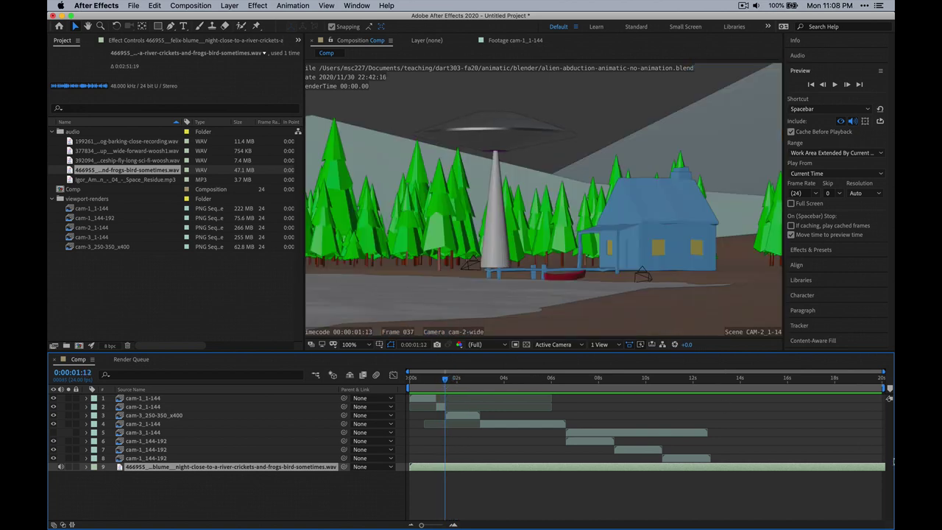
{"action": "left_click", "coordinate": [184, 506]}
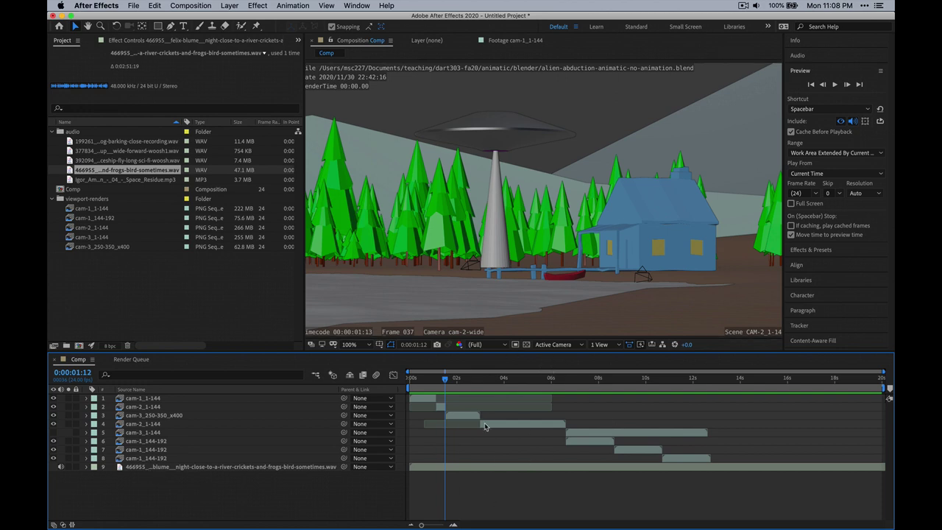
Add Space_Residue.mp3 from the project to the comp as layer 10.
{"action": "left_click", "coordinate": [121, 181]}
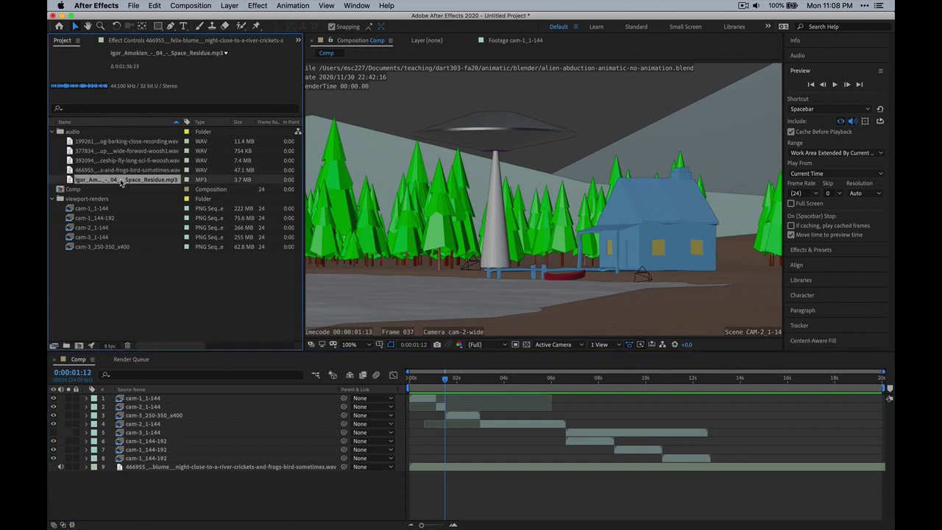
{"action": "left_click_drag", "start_coordinate": [95, 183], "coordinate": [250, 486]}
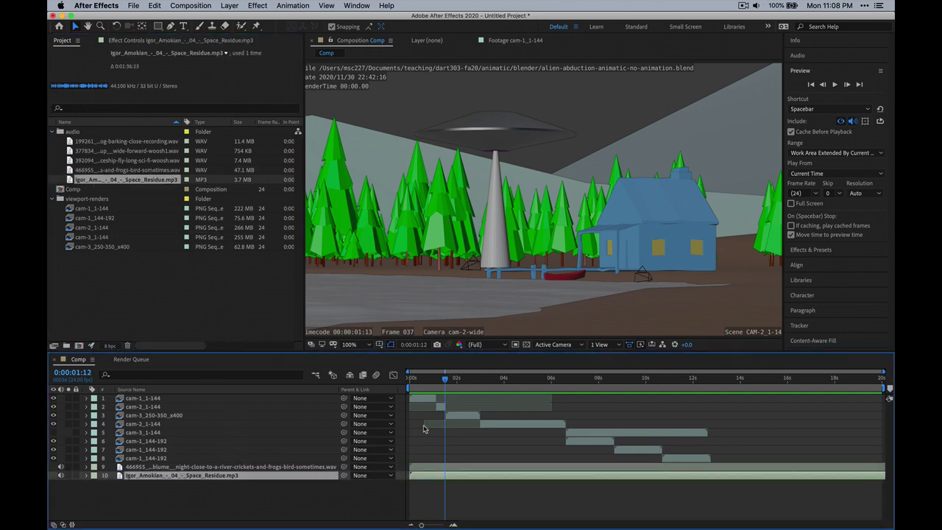
{"action": "left_click_drag", "start_coordinate": [444, 384], "coordinate": [444, 385]}
Expand layer 10's Audio properties to show the music waveform, then check where the music starts.
{"action": "left_click", "coordinate": [86, 476]}
{"action": "left_click", "coordinate": [95, 484]}
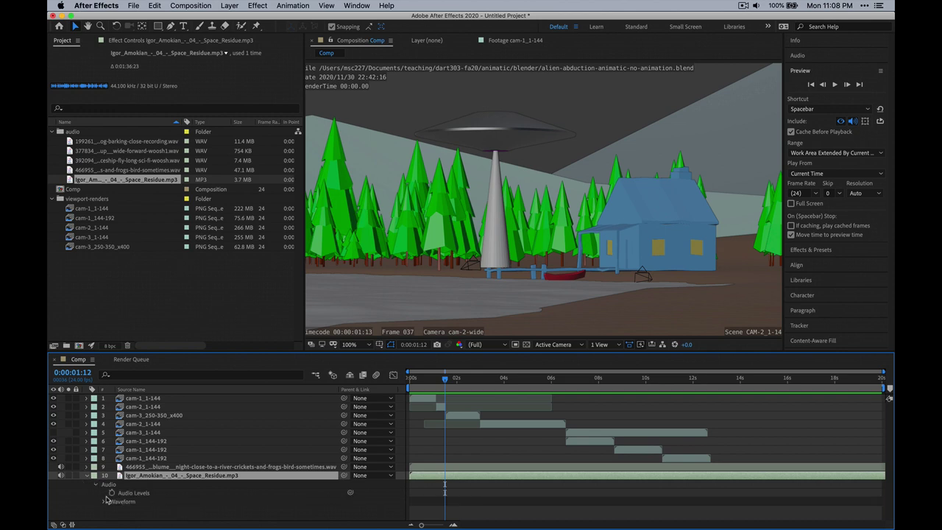
{"action": "left_click", "coordinate": [104, 501]}
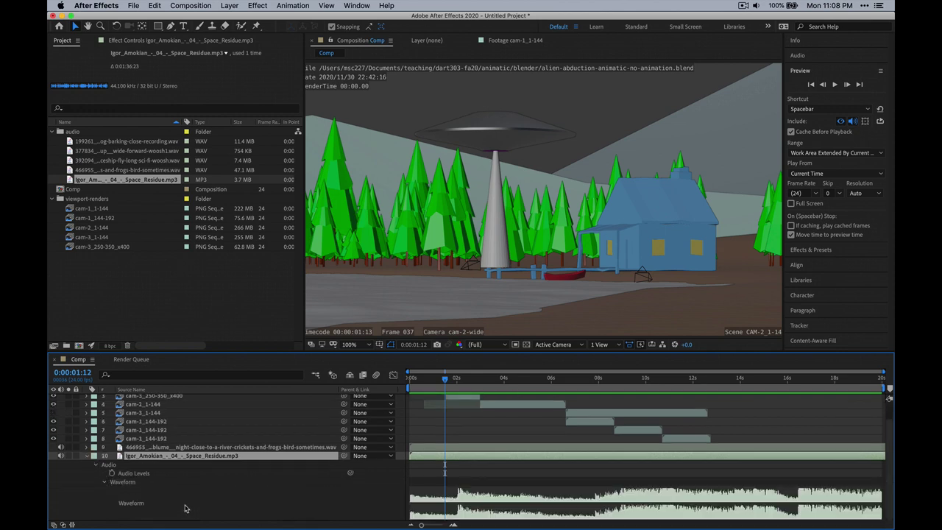
{"action": "mouse_move", "coordinate": [454, 385]}
{"action": "left_mouse_down"}
{"action": "mouse_move", "coordinate": [476, 385]}
{"action": "mouse_move", "coordinate": [445, 386]}
{"action": "left_mouse_up"}
{"action": "left_click", "coordinate": [422, 500]}
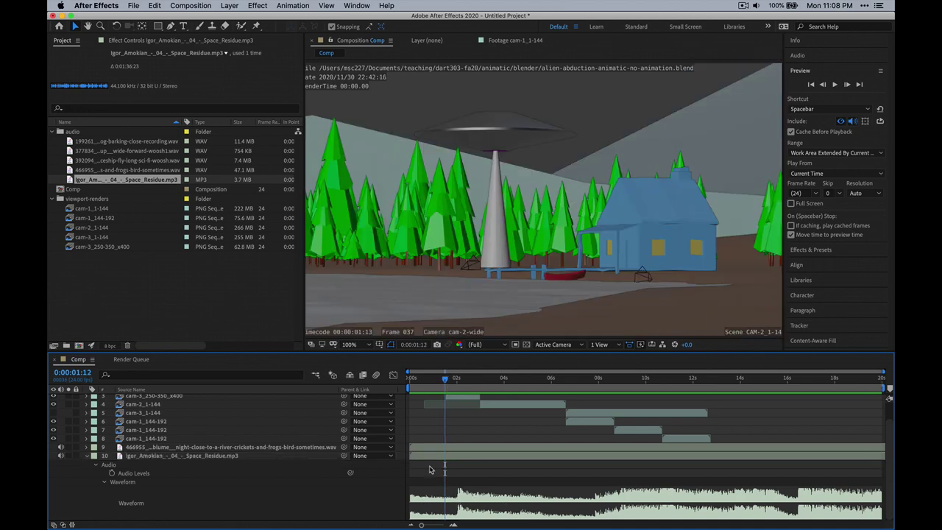
Trim the music layer's in-point to the playhead about a second in, and preview from there.
{"action": "left_click_drag", "start_coordinate": [410, 456], "coordinate": [460, 457]}
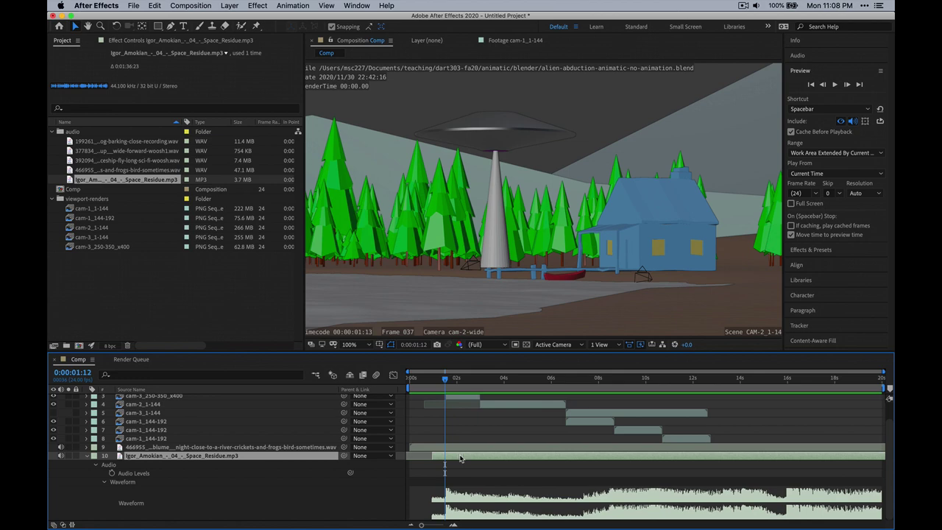
{"action": "left_click_drag", "start_coordinate": [443, 380], "coordinate": [443, 385]}
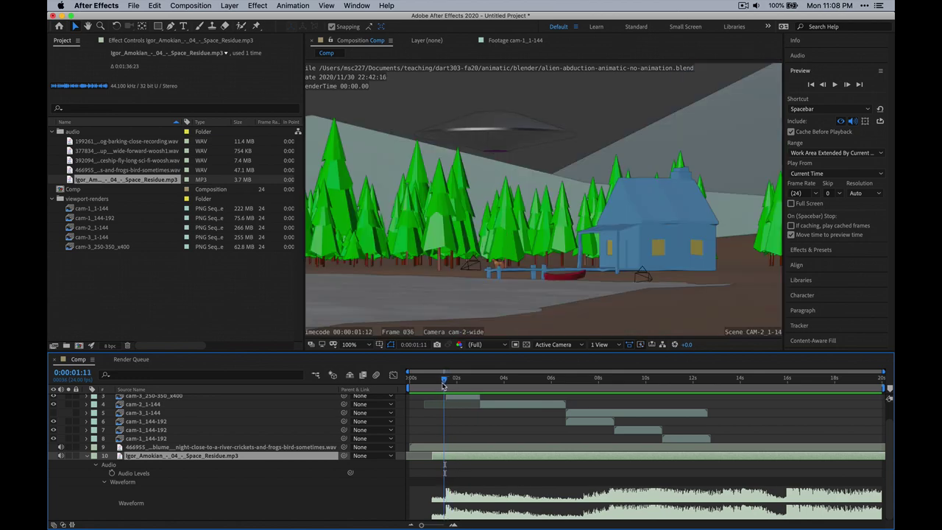
{"action": "key", "text": "space"}
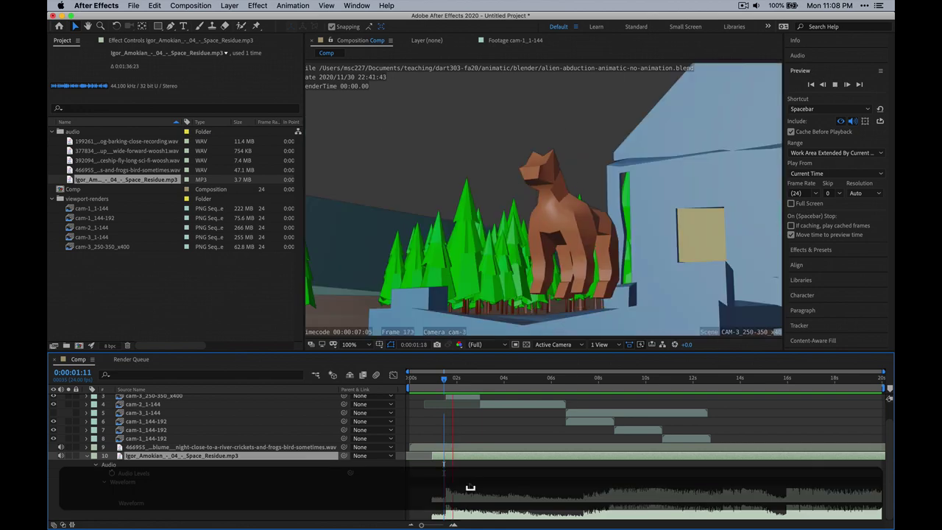
Preview the comp from the beginning, then park the playhead at 0:00:01:04.
{"action": "key", "text": "Home"}
{"action": "key", "text": "space"}
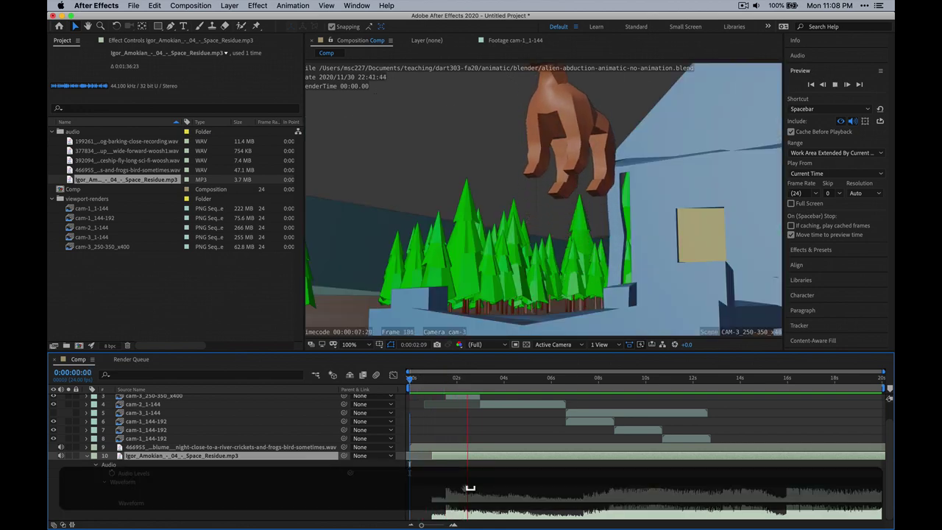
{"action": "key", "text": "space"}
{"action": "scroll", "coordinate": [469, 451], "scroll_direction": "up", "scroll_amount": 2}
{"action": "mouse_move", "coordinate": [461, 377]}
{"action": "left_mouse_down"}
{"action": "mouse_move", "coordinate": [433, 382]}
{"action": "mouse_move", "coordinate": [454, 385]}
{"action": "left_mouse_up"}
Select layers 3 through 8 and shift them about one second later.
{"action": "left_click", "coordinate": [468, 417]}
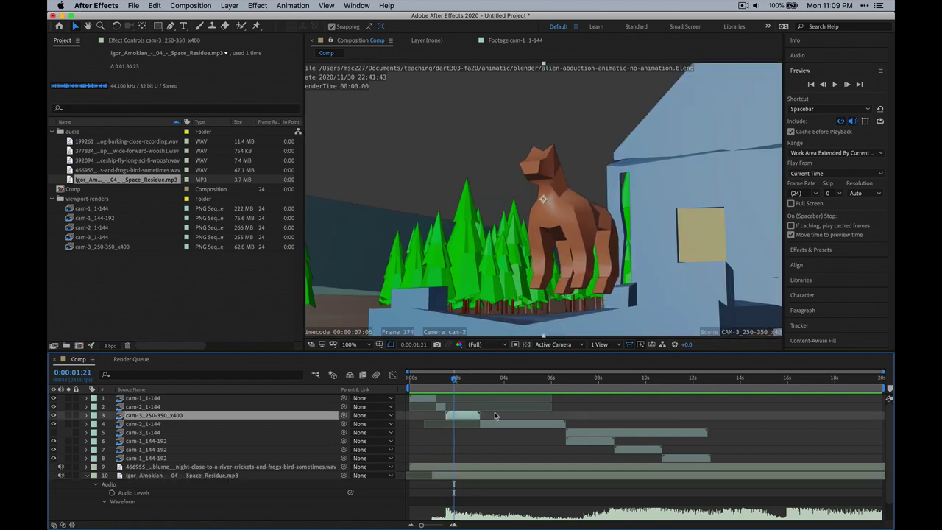
{"action": "left_click", "coordinate": [513, 427], "text": "shift"}
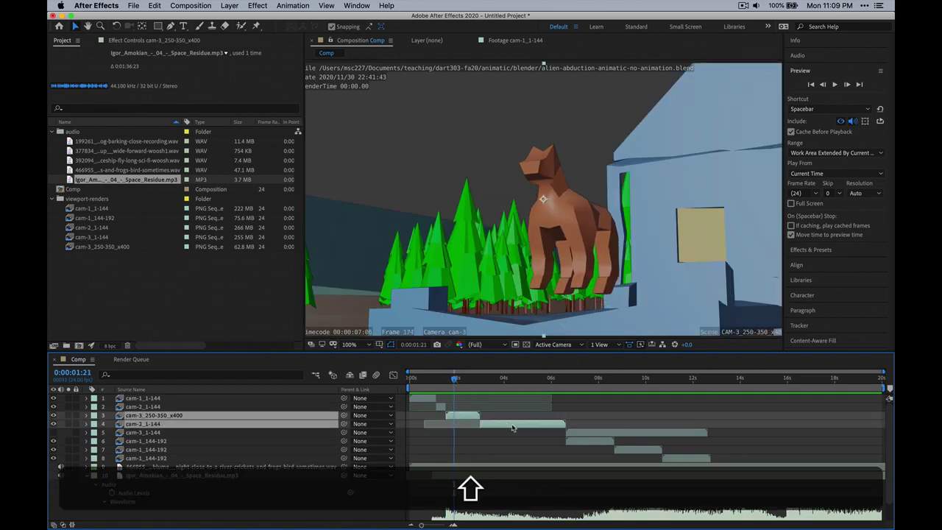
{"action": "left_click", "coordinate": [588, 433], "text": "shift"}
{"action": "left_click", "coordinate": [593, 442], "text": "shift"}
{"action": "left_click", "coordinate": [634, 451], "text": "shift"}
{"action": "left_click", "coordinate": [676, 458], "text": "shift"}
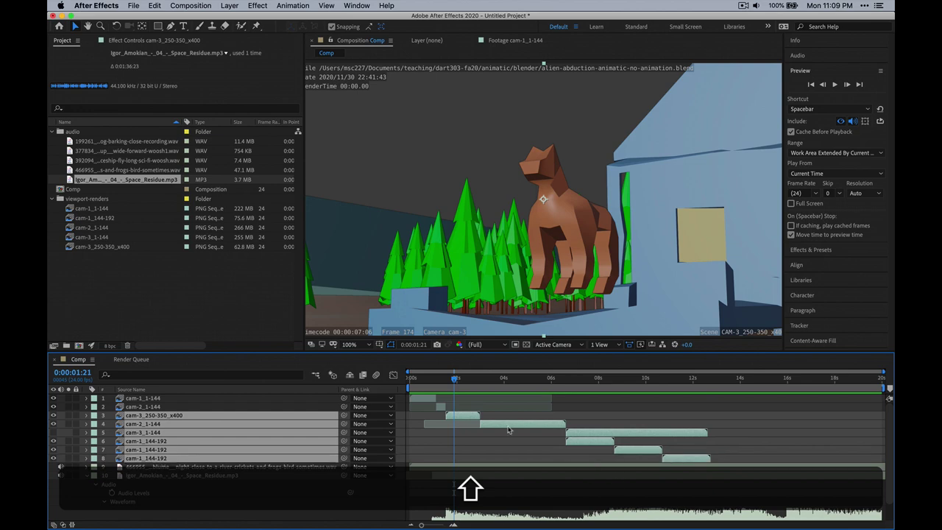
{"action": "left_click_drag", "start_coordinate": [463, 421], "coordinate": [487, 421]}
Check that the cam-2_1-144 shot now cuts at 0:00:02:01, and reselect layers 3–8.
{"action": "left_click_drag", "start_coordinate": [454, 379], "coordinate": [447, 380]}
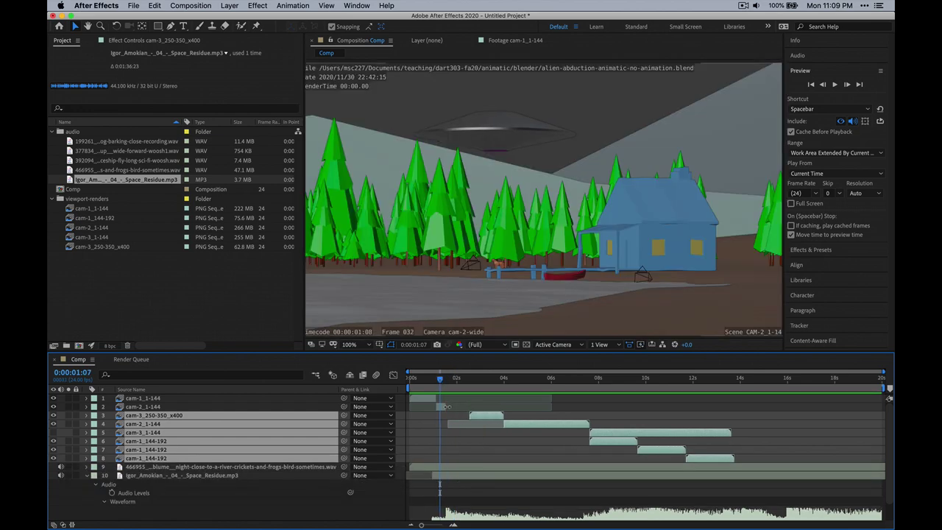
{"action": "left_click", "coordinate": [447, 407]}
{"action": "left_click_drag", "start_coordinate": [445, 381], "coordinate": [458, 383]}
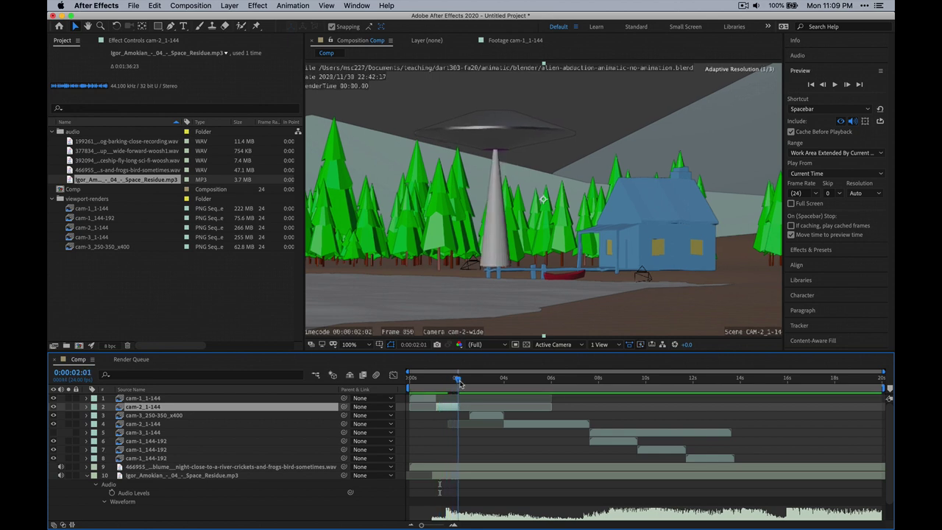
{"action": "left_click_drag", "start_coordinate": [756, 456], "coordinate": [484, 413]}
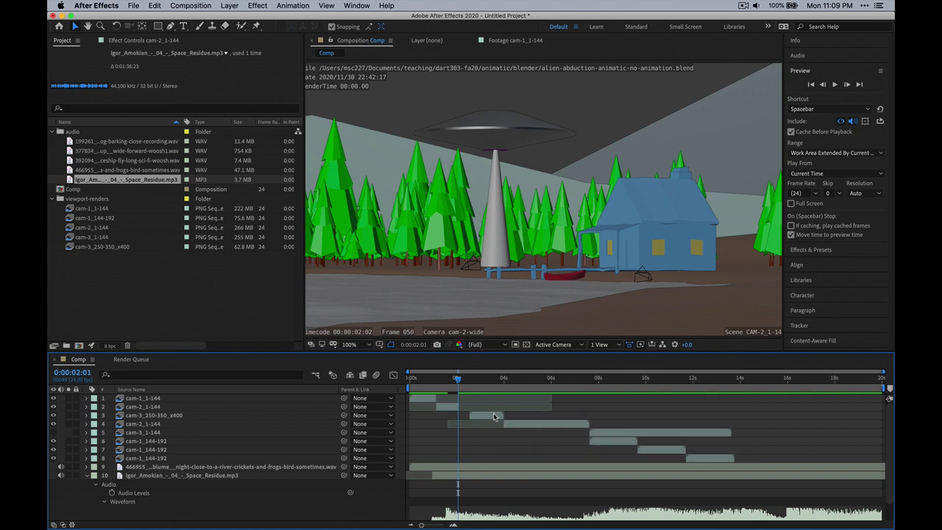
{"action": "left_click", "coordinate": [490, 418]}
{"action": "left_click", "coordinate": [548, 428], "text": "shift"}
{"action": "left_click", "coordinate": [611, 434], "text": "shift"}
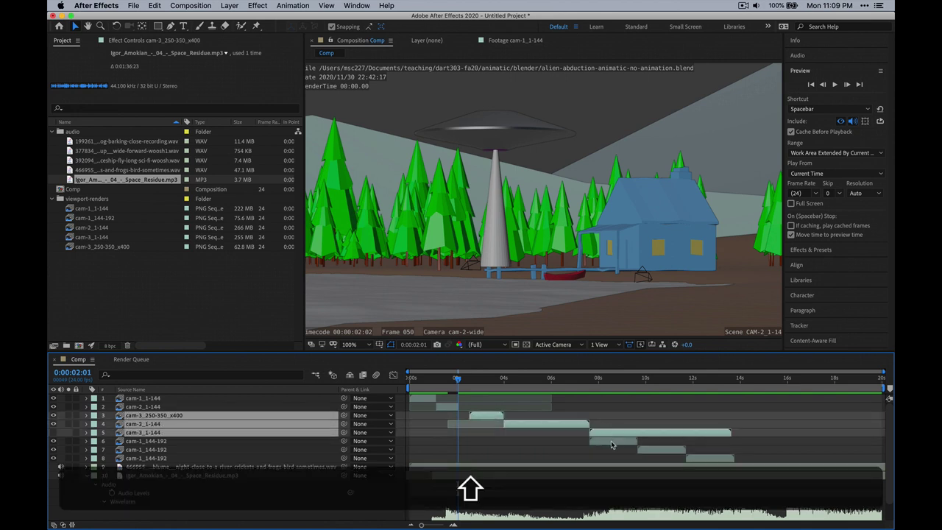
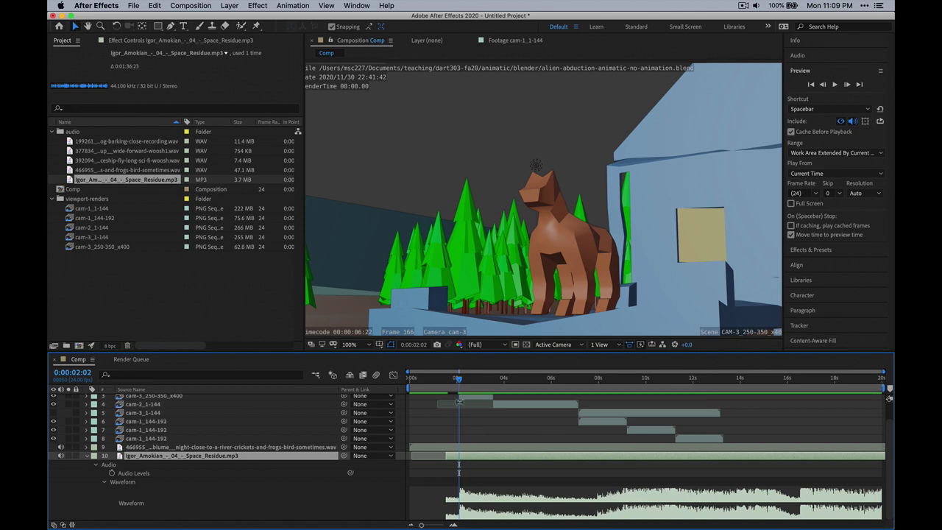
Shift the Space_Residue.mp3 music layer to start near one second and preview the result.
{"action": "mouse_move", "coordinate": [459, 380]}
{"action": "left_mouse_down"}
{"action": "mouse_move", "coordinate": [433, 380]}
{"action": "mouse_move", "coordinate": [444, 381]}
{"action": "left_mouse_up"}
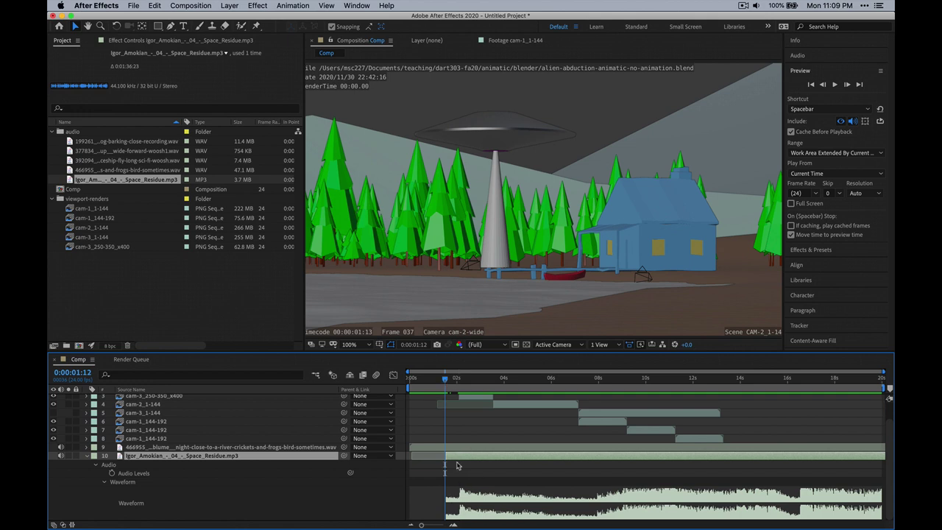
{"action": "left_click_drag", "start_coordinate": [467, 458], "coordinate": [453, 457]}
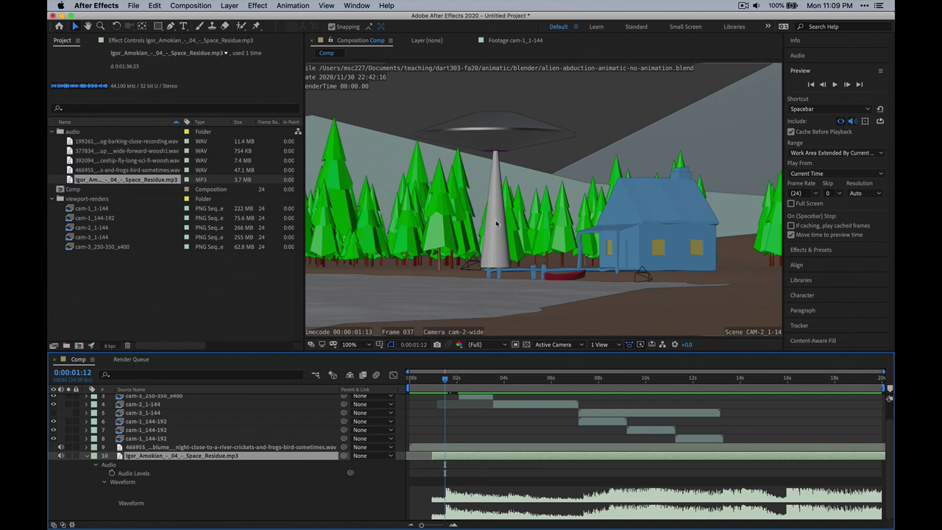
{"action": "key", "text": "Home"}
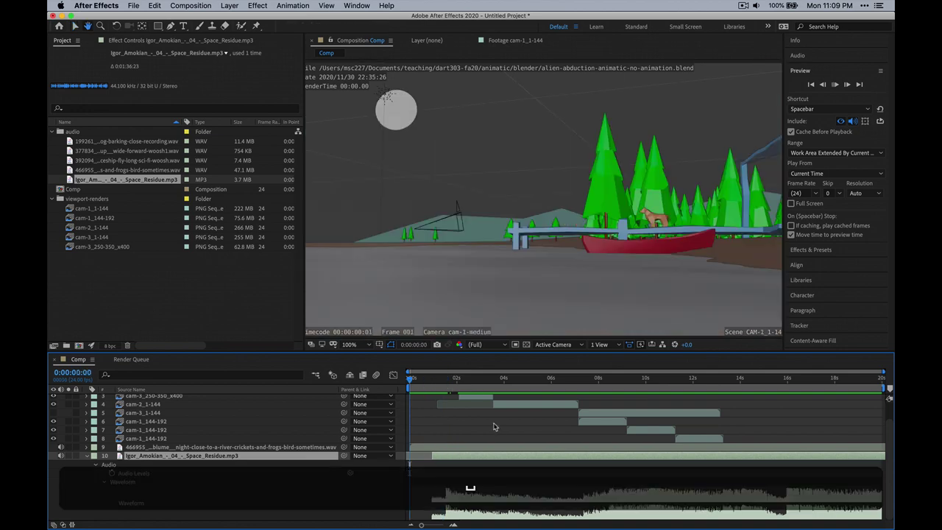
{"action": "key", "text": "space"}
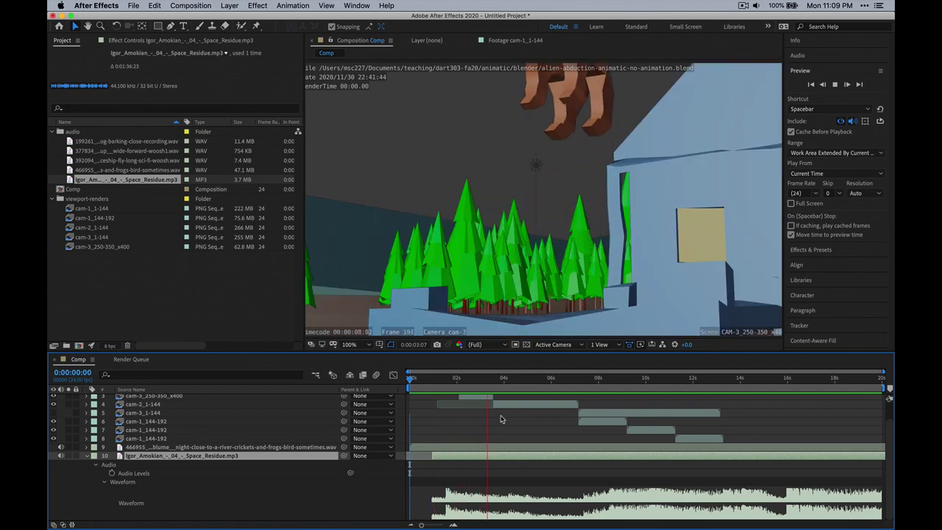
{"action": "key", "text": "space"}
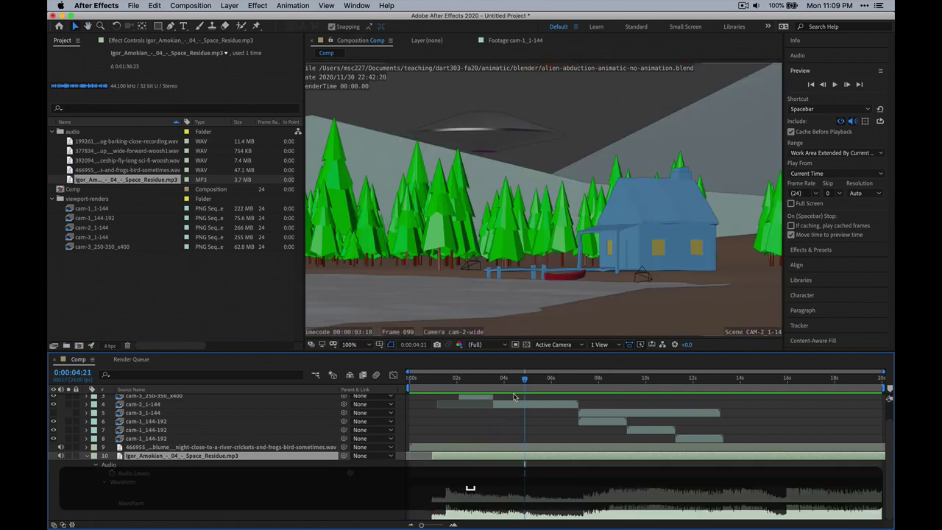
Set the first Audio Levels keyframe on the music at 0:00:04:09.
{"action": "left_click", "coordinate": [527, 379]}
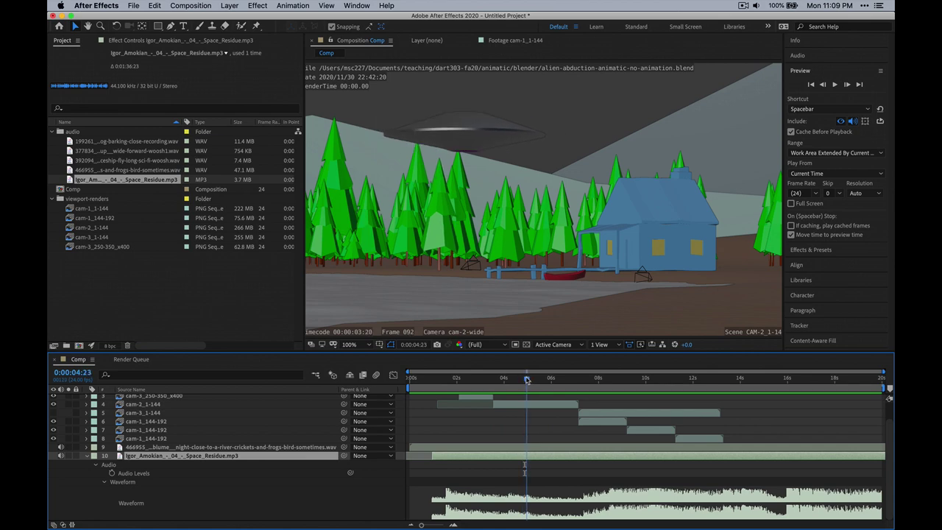
{"action": "left_click", "coordinate": [485, 379]}
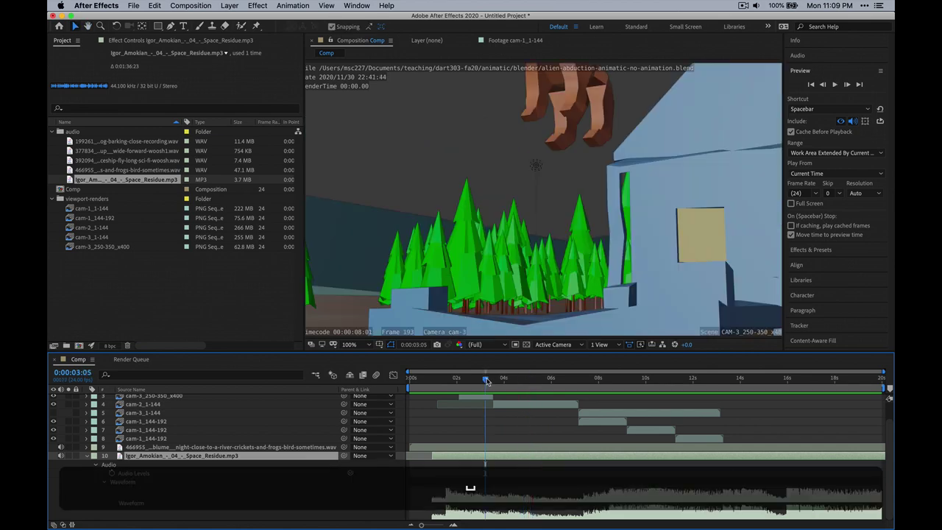
{"action": "key", "text": "space"}
{"action": "key", "text": "space"}
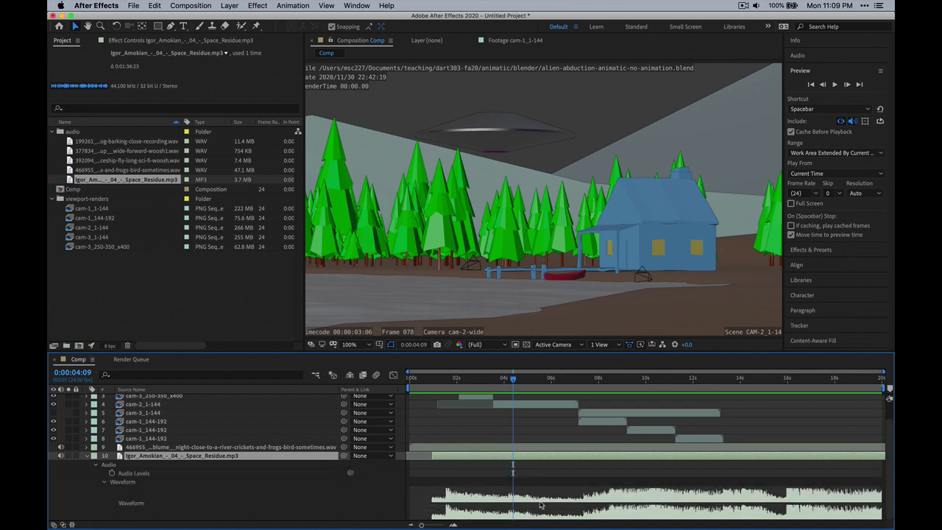
{"action": "left_click", "coordinate": [112, 473]}
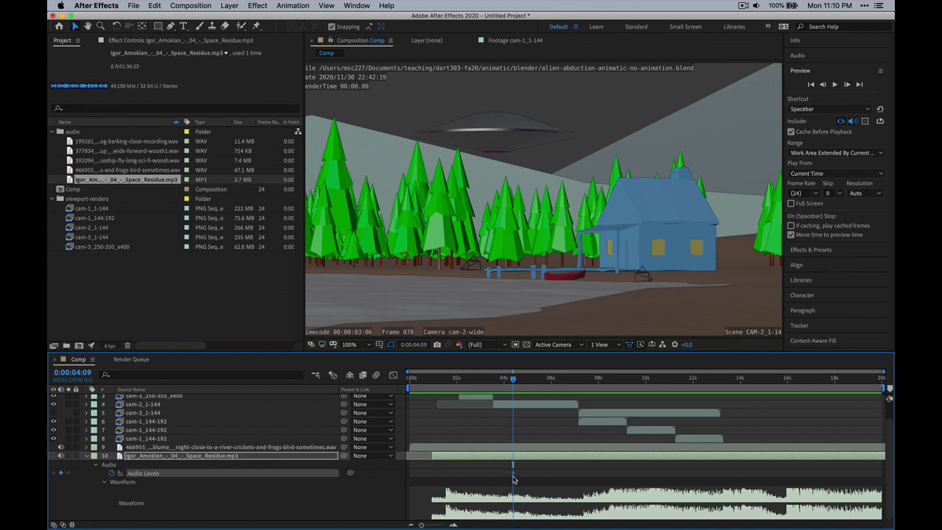
Add a trial volume keyframe at 0:00:04:13, show the mode columns, and test -80 and -64 dB.
{"action": "left_click_drag", "start_coordinate": [515, 382], "coordinate": [517, 382]}
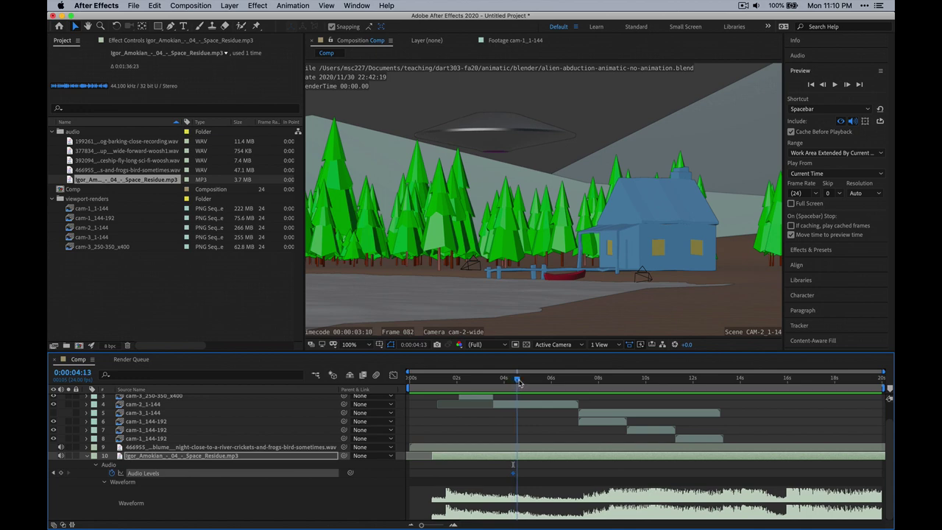
{"action": "left_click", "coordinate": [62, 473]}
{"action": "left_click", "coordinate": [62, 524]}
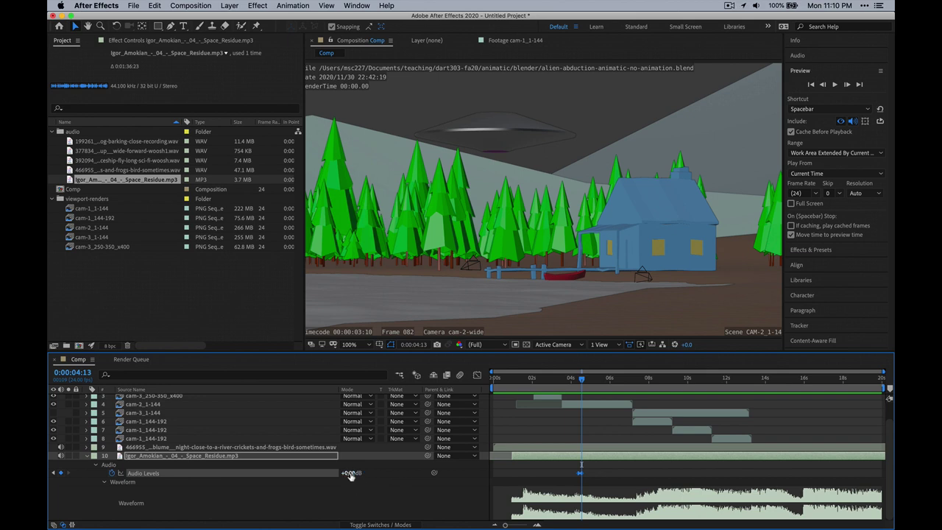
{"action": "mouse_move", "coordinate": [349, 476]}
{"action": "left_mouse_down"}
{"action": "mouse_move", "coordinate": [315, 477]}
{"action": "mouse_move", "coordinate": [350, 478]}
{"action": "left_mouse_up"}
{"action": "left_click", "coordinate": [579, 380]}
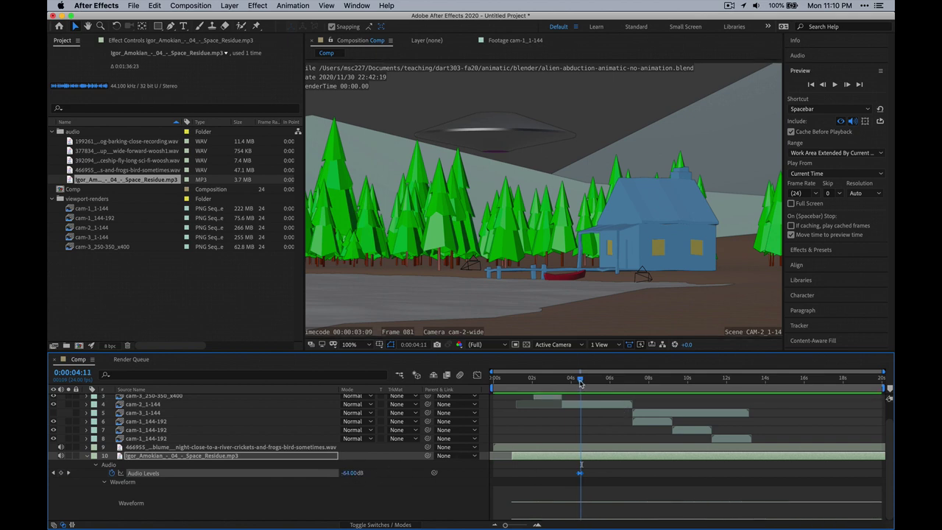
Reset the music level to +0.00 dB at 0:00:04:09, undoing a trial -21 dB change.
{"action": "left_click_drag", "start_coordinate": [580, 383], "coordinate": [580, 383]}
{"action": "left_click", "coordinate": [353, 472]}
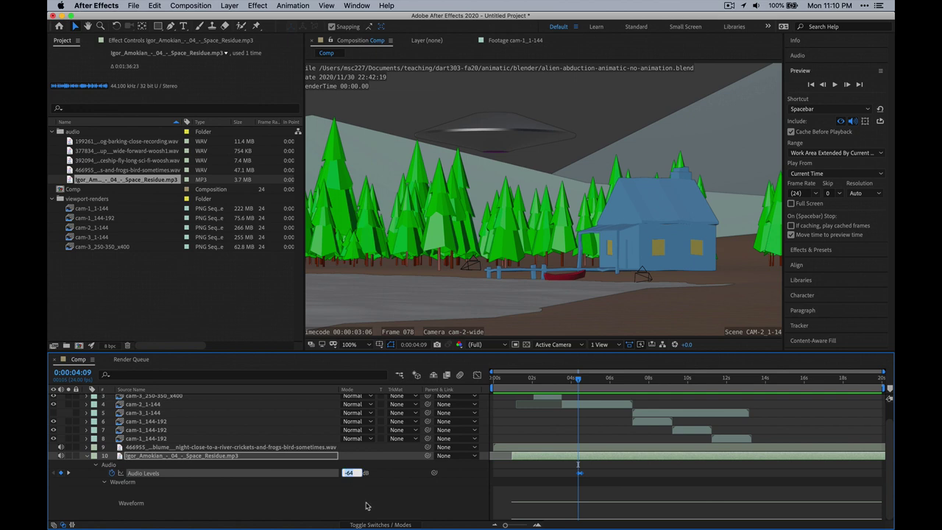
{"action": "type", "text": "0"}
{"action": "key", "text": "Return"}
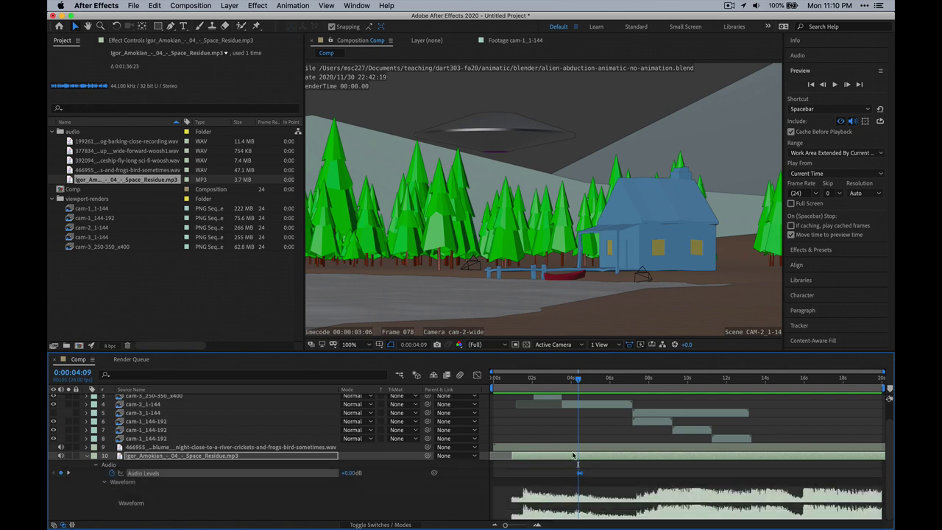
{"action": "scroll", "coordinate": [593, 472], "scroll_direction": "up", "scroll_amount": 2}
{"action": "scroll", "coordinate": [600, 496], "scroll_direction": "down", "scroll_amount": 2}
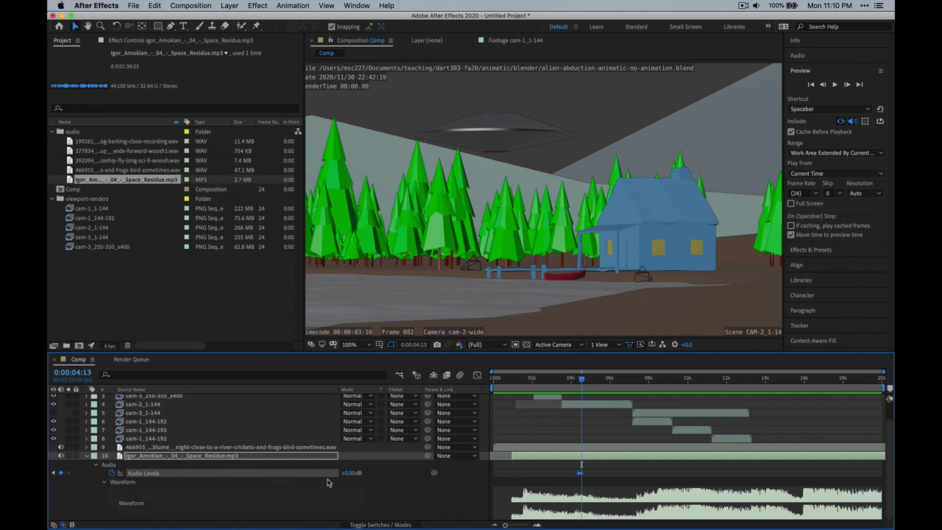
{"action": "mouse_move", "coordinate": [351, 473]}
{"action": "left_mouse_down"}
{"action": "mouse_move", "coordinate": [338, 475]}
{"action": "mouse_move", "coordinate": [346, 474]}
{"action": "left_mouse_up"}
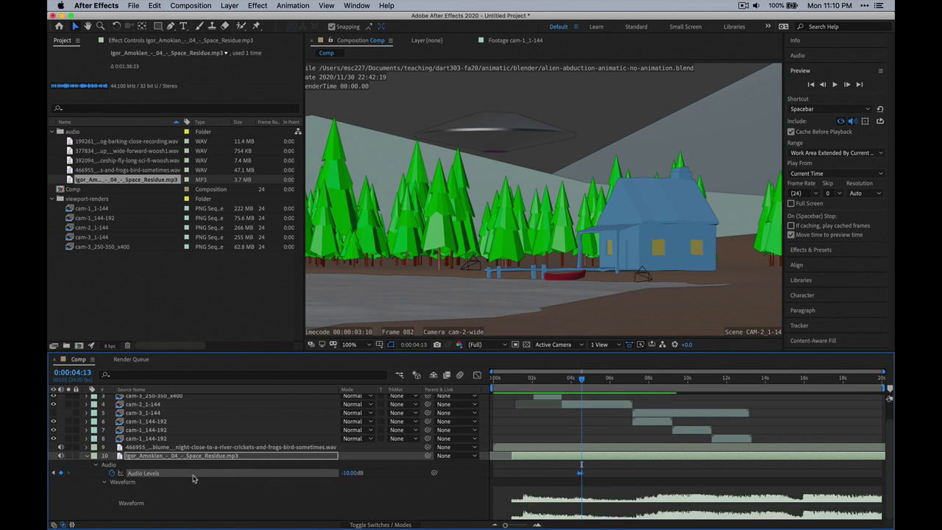
{"action": "key", "text": "super+z"}
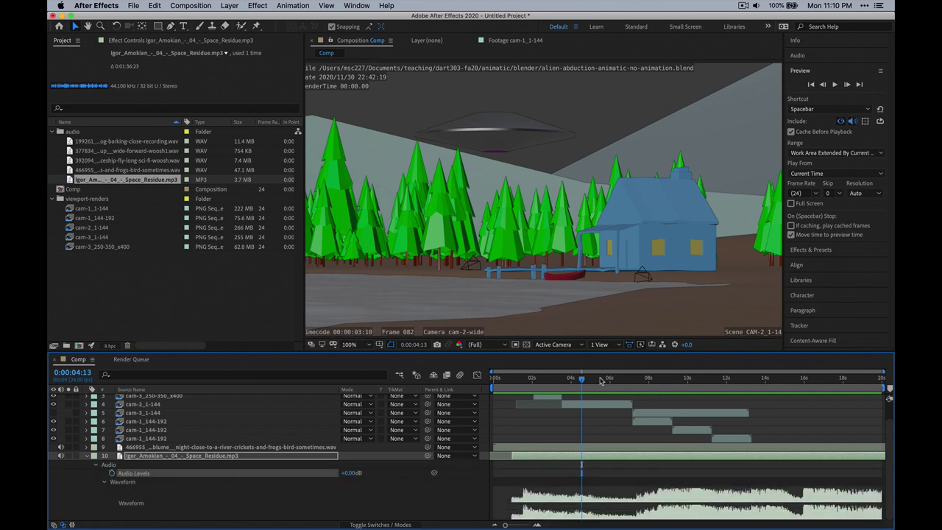
Keyframe the music at +0.00 dB at 0:00:04:07 and drop it to -30 dB later.
{"action": "left_click", "coordinate": [576, 379]}
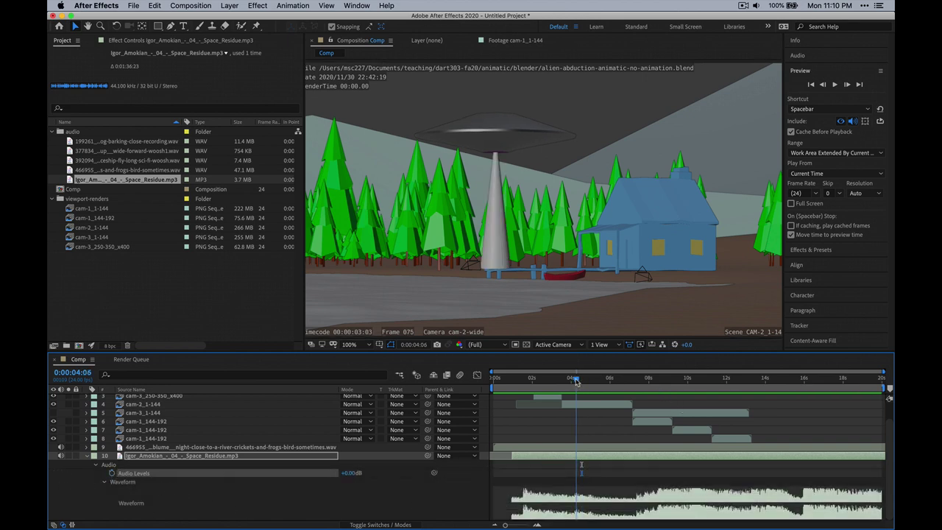
{"action": "left_click", "coordinate": [113, 473]}
{"action": "left_click_drag", "start_coordinate": [576, 379], "coordinate": [600, 378]}
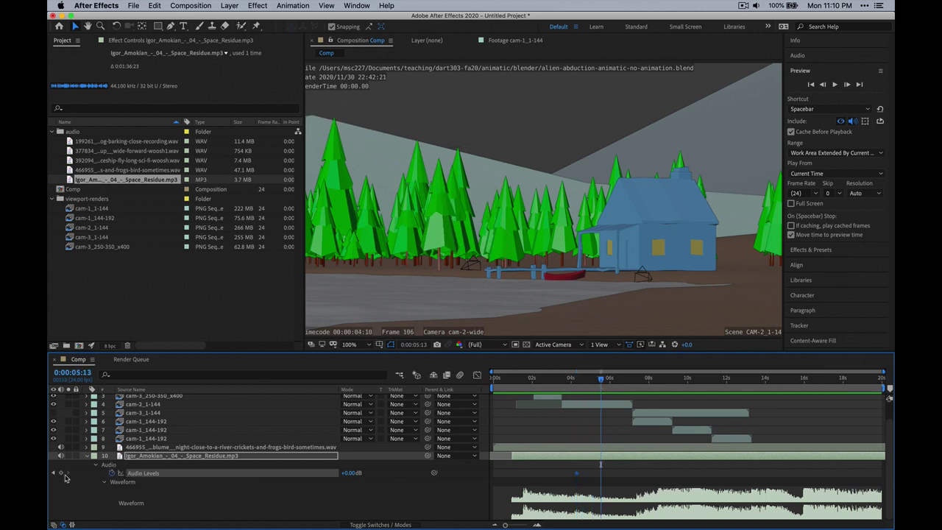
{"action": "left_click_drag", "start_coordinate": [350, 473], "coordinate": [335, 473]}
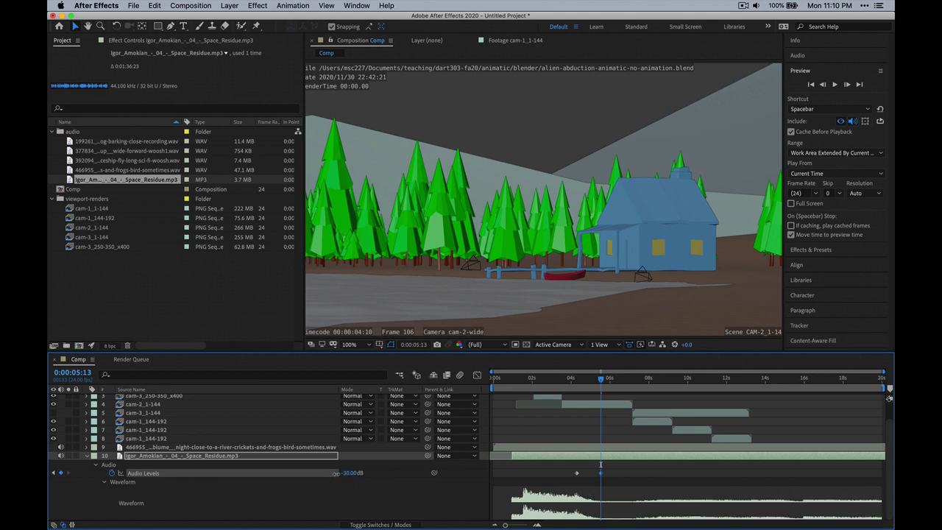
{"action": "left_click_drag", "start_coordinate": [601, 474], "coordinate": [585, 474]}
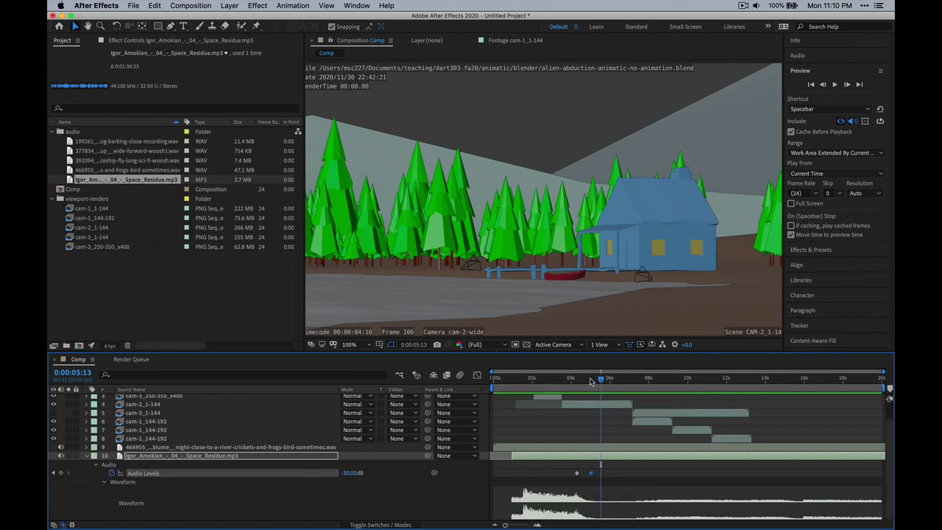
Slide the -30 dB volume keyframe slightly earlier.
{"action": "left_click_drag", "start_coordinate": [592, 382], "coordinate": [573, 381]}
{"action": "left_click", "coordinate": [576, 475]}
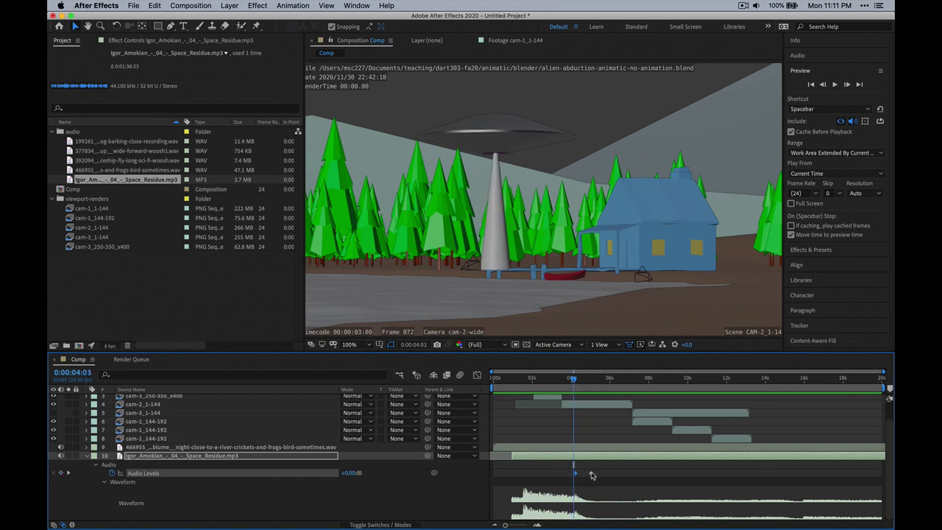
{"action": "left_click_drag", "start_coordinate": [591, 474], "coordinate": [584, 473]}
{"action": "left_click", "coordinate": [580, 381]}
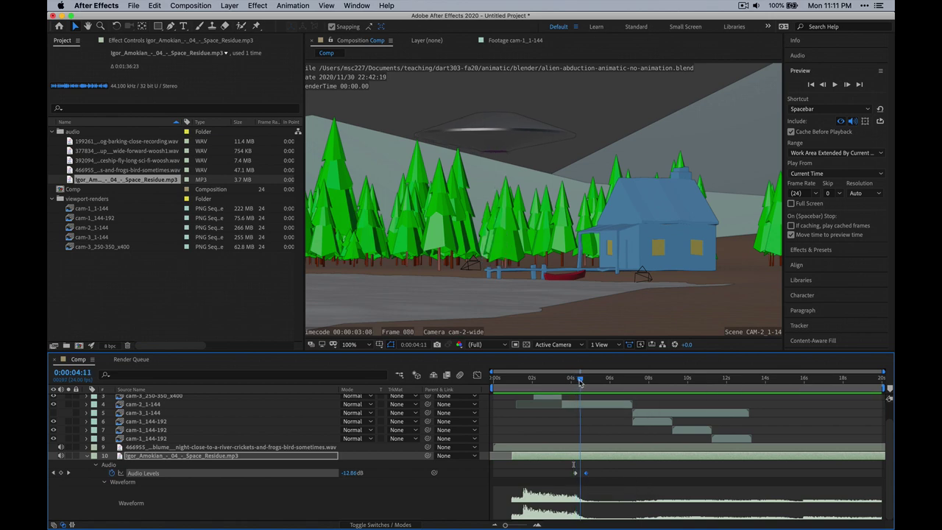
{"action": "left_click_drag", "start_coordinate": [580, 381], "coordinate": [516, 401]}
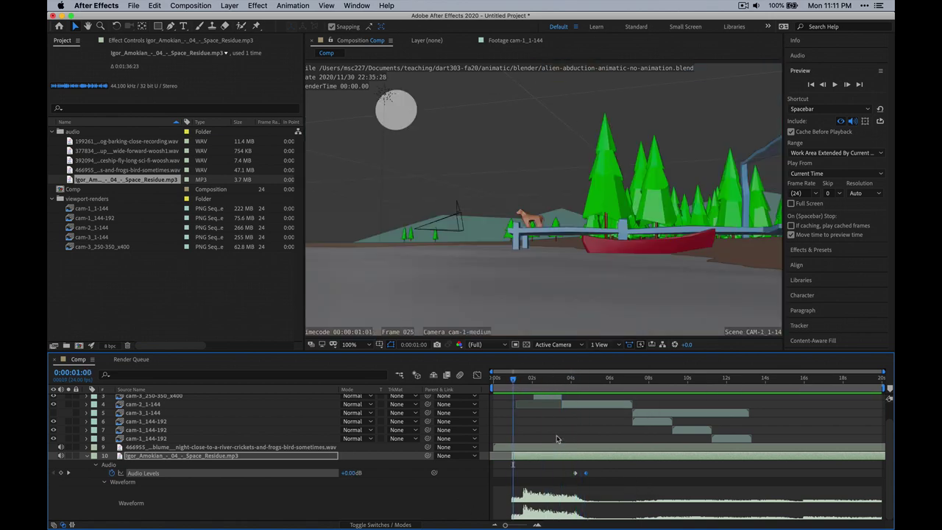
Make the music fade in from -38 dB at one second to +0.00 dB at 0:00:01:10.
{"action": "left_click", "coordinate": [61, 472]}
{"action": "left_click_drag", "start_coordinate": [512, 379], "coordinate": [521, 380]}
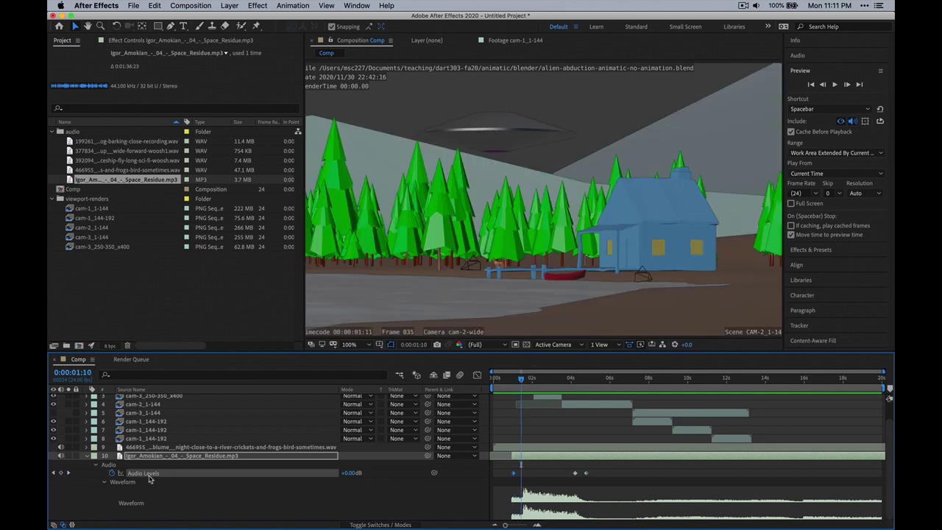
{"action": "left_click", "coordinate": [63, 473]}
{"action": "left_click", "coordinate": [57, 473]}
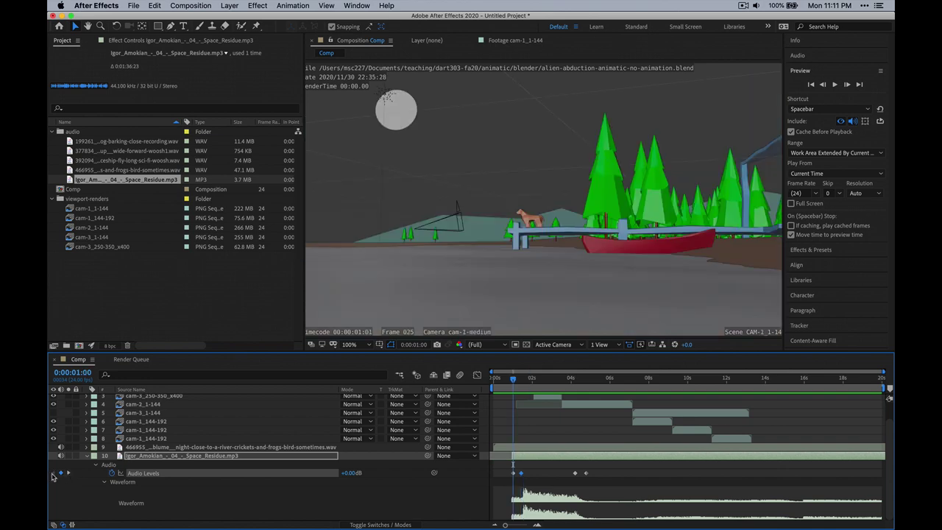
{"action": "left_click_drag", "start_coordinate": [352, 473], "coordinate": [328, 476]}
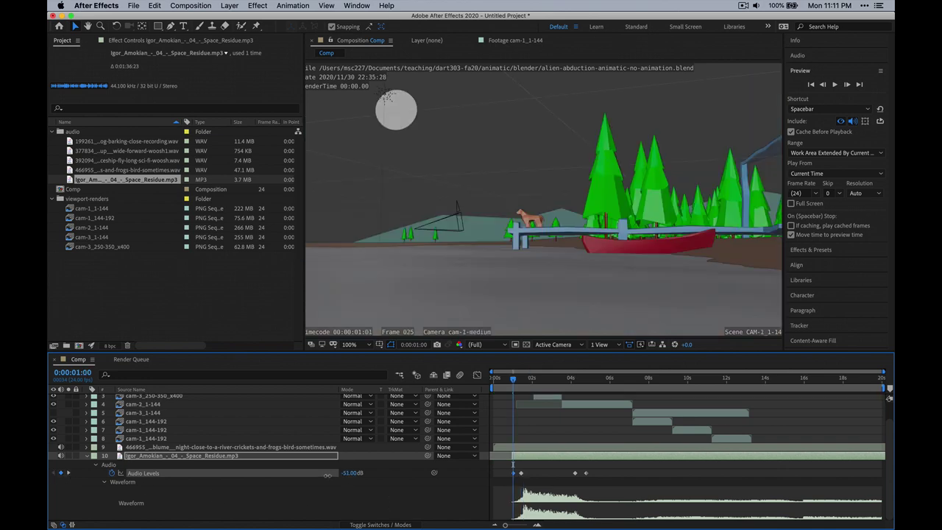
Preview the animatic with the music fades and scrub through the cam-3 shot.
{"action": "left_click_drag", "start_coordinate": [513, 381], "coordinate": [493, 381]}
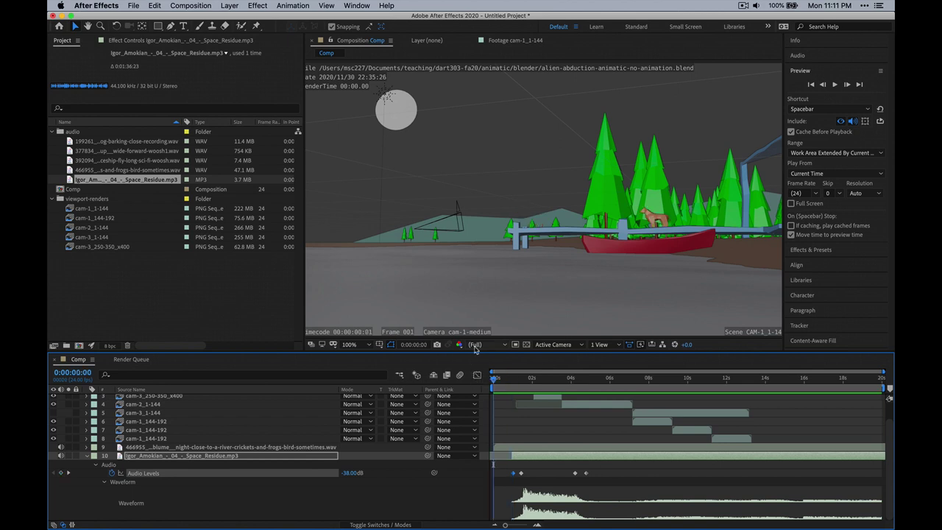
{"action": "key", "text": "space"}
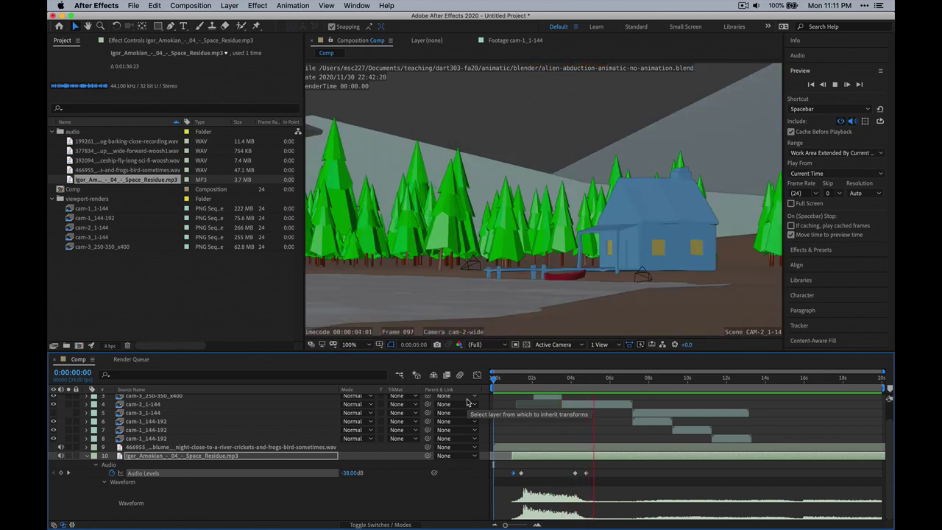
{"action": "key", "text": "space"}
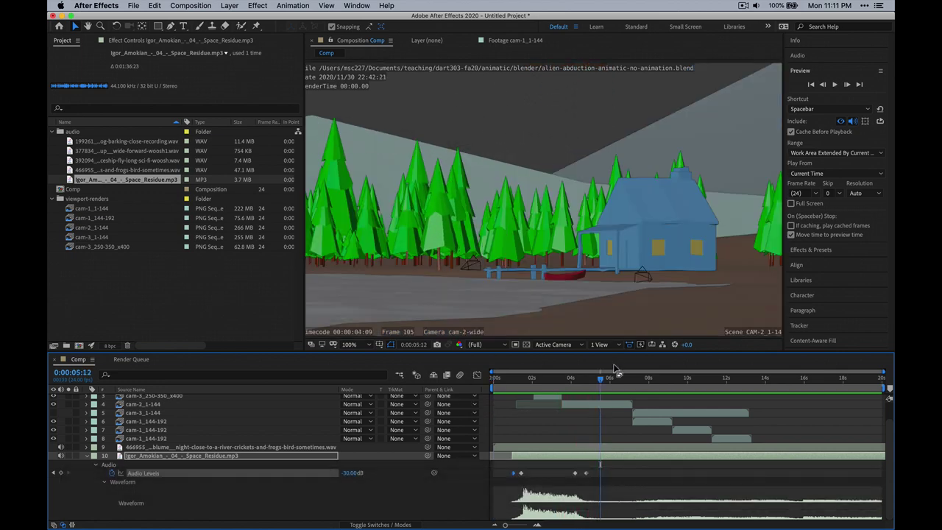
{"action": "left_click", "coordinate": [541, 380]}
{"action": "left_click_drag", "start_coordinate": [541, 380], "coordinate": [563, 380]}
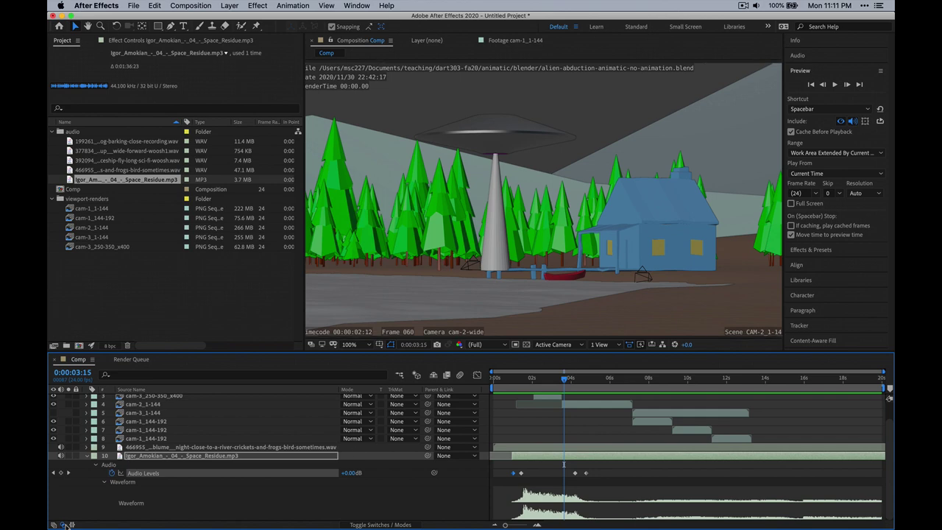
Add dog-barking-close-recording.wav to the comp as layer 11 and display its waveform.
{"action": "left_click", "coordinate": [86, 457]}
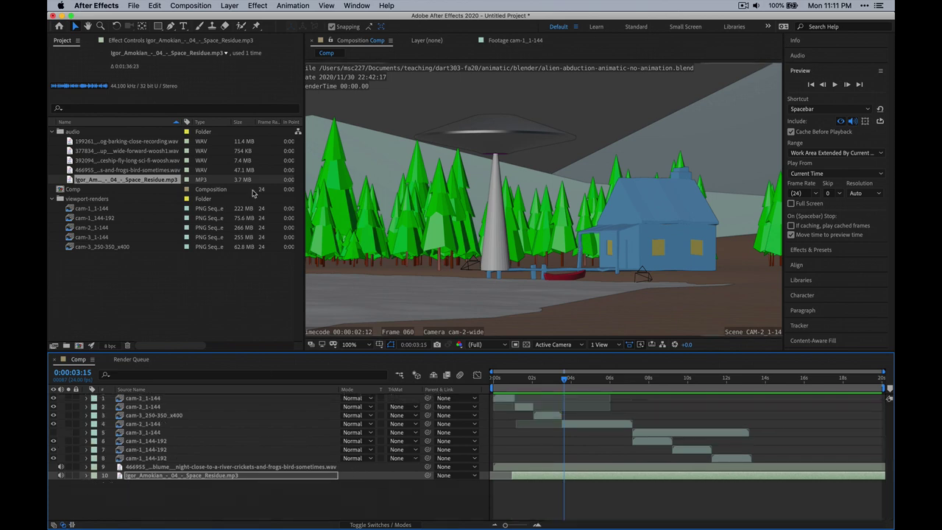
{"action": "left_click", "coordinate": [126, 161]}
{"action": "key", "text": "Up"}
{"action": "key", "text": "Up"}
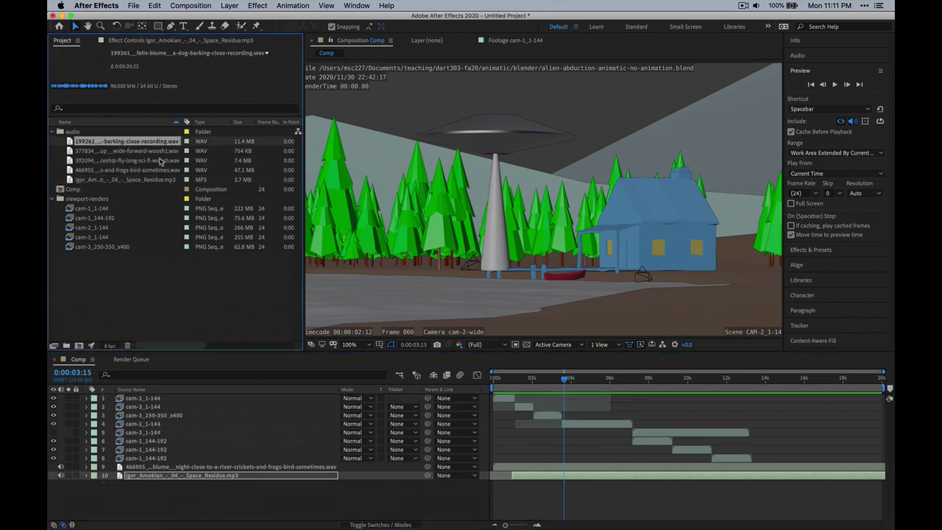
{"action": "left_click_drag", "start_coordinate": [148, 146], "coordinate": [267, 487]}
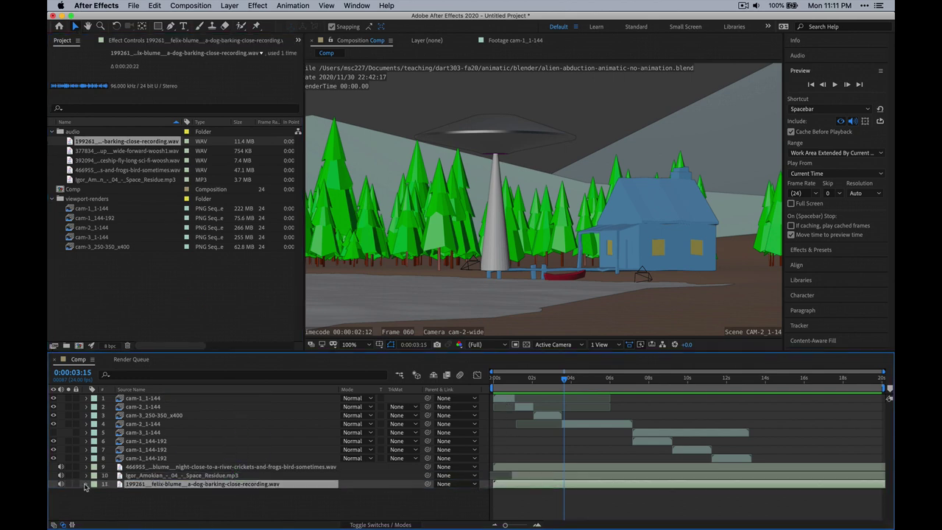
{"action": "left_click", "coordinate": [86, 484]}
{"action": "left_click", "coordinate": [96, 493]}
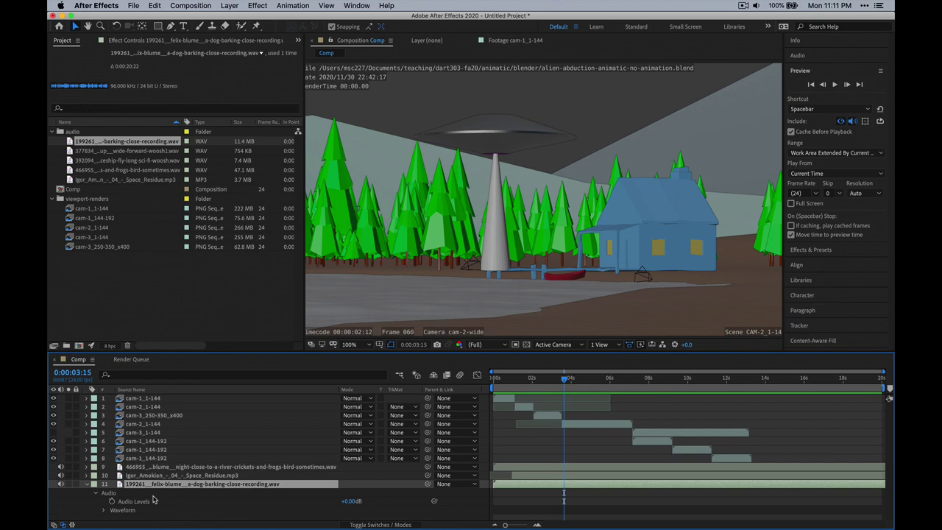
{"action": "left_click", "coordinate": [104, 509]}
{"action": "left_click_drag", "start_coordinate": [547, 384], "coordinate": [494, 380]}
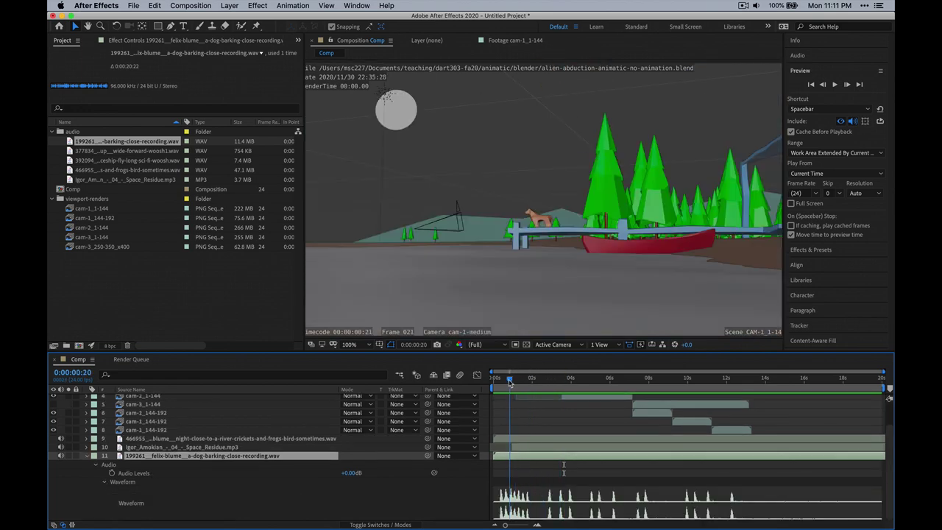
{"action": "key", "text": "space"}
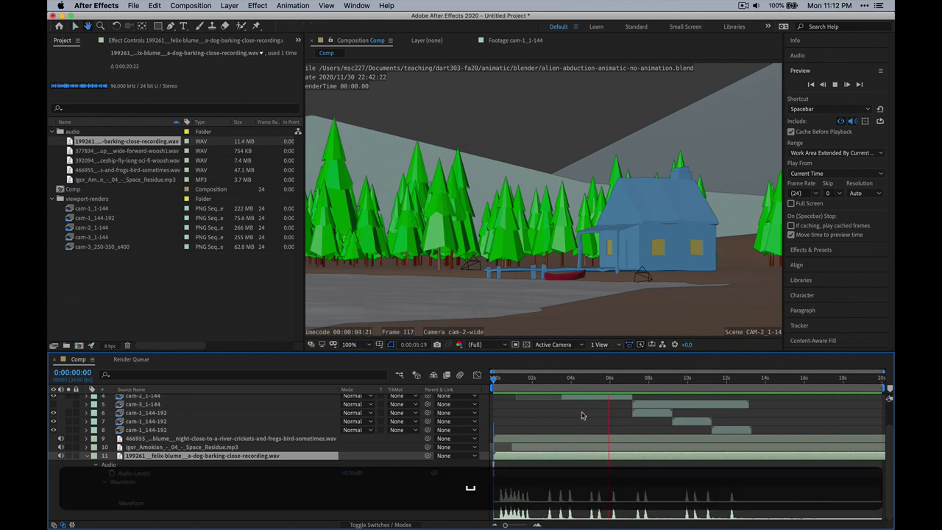
{"action": "key", "text": "space"}
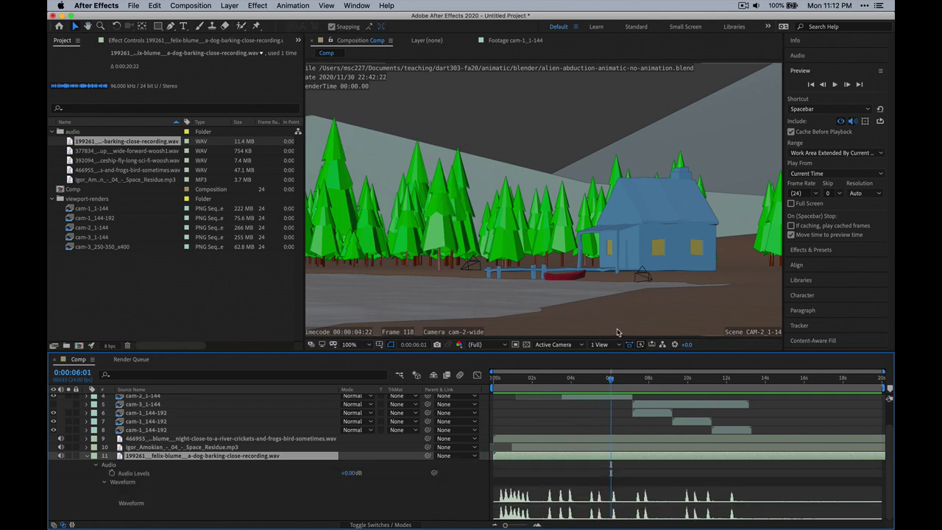
{"action": "left_click_drag", "start_coordinate": [603, 387], "coordinate": [581, 382]}
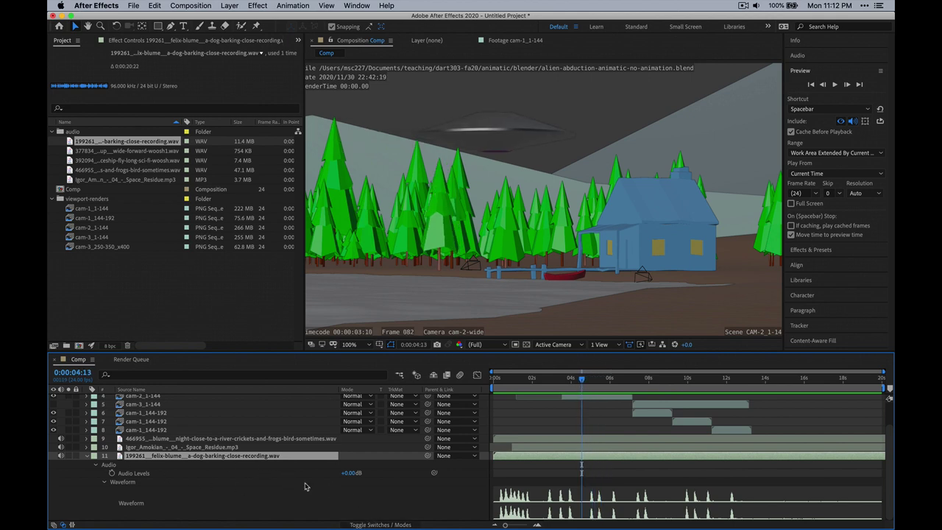
Keyframe the dog-barking volume to fade from 0:00:04:05 to about -152 dB at 0:00:04:13.
{"action": "left_click", "coordinate": [112, 472]}
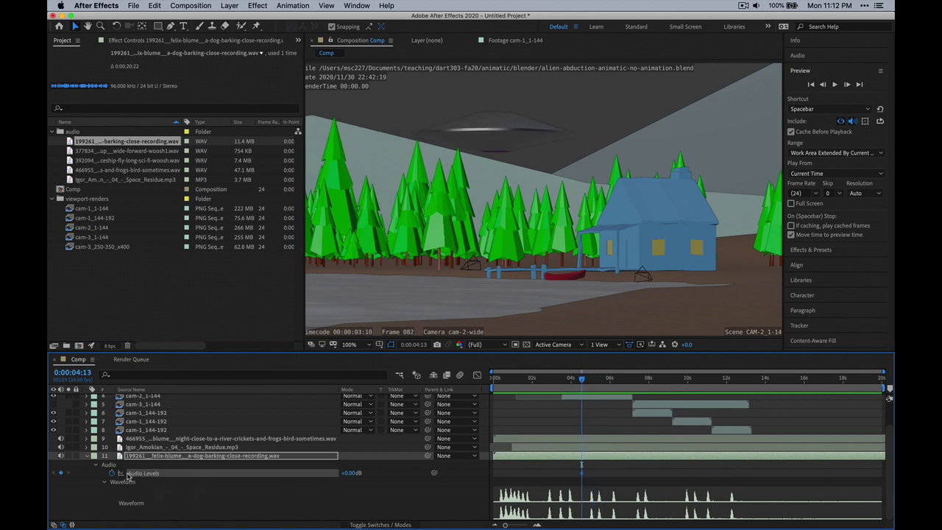
{"action": "left_click_drag", "start_coordinate": [581, 383], "coordinate": [575, 383]}
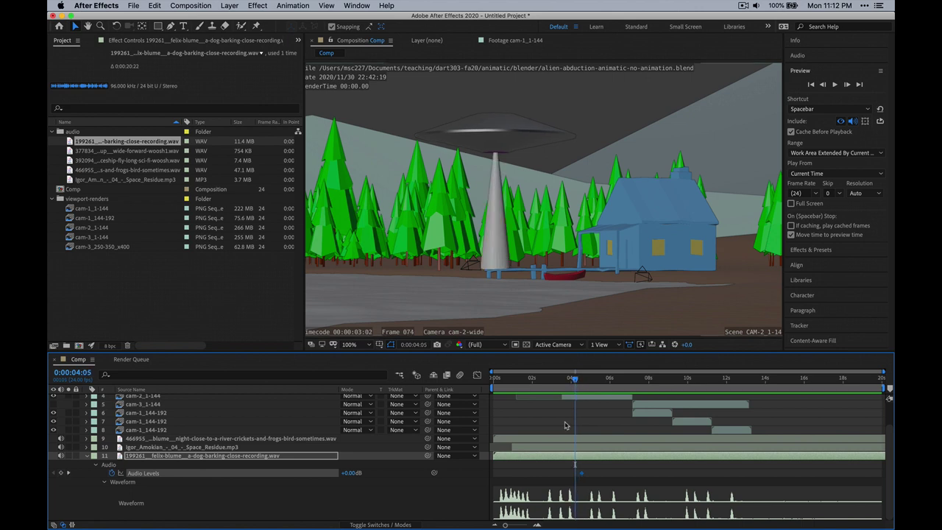
{"action": "left_click", "coordinate": [61, 472]}
{"action": "left_click", "coordinate": [68, 473]}
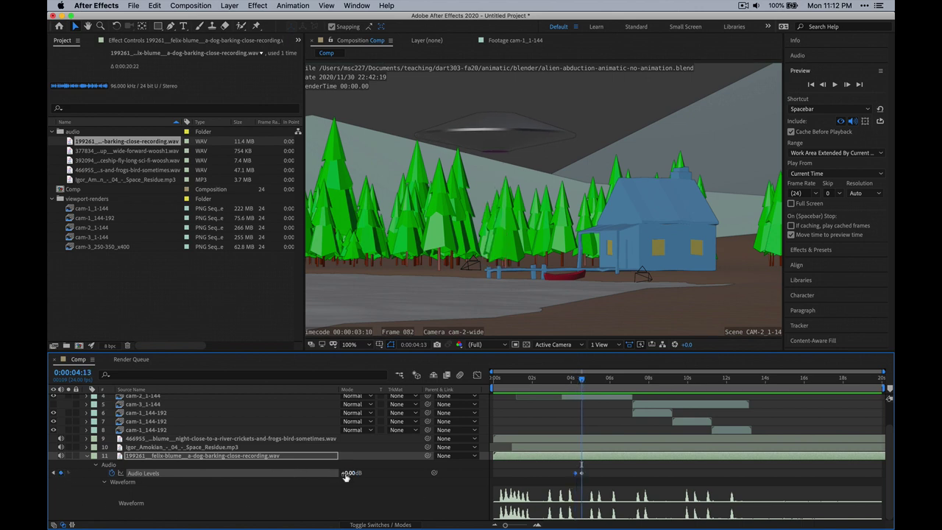
{"action": "left_click_drag", "start_coordinate": [345, 475], "coordinate": [335, 475]}
{"action": "left_click", "coordinate": [571, 382]}
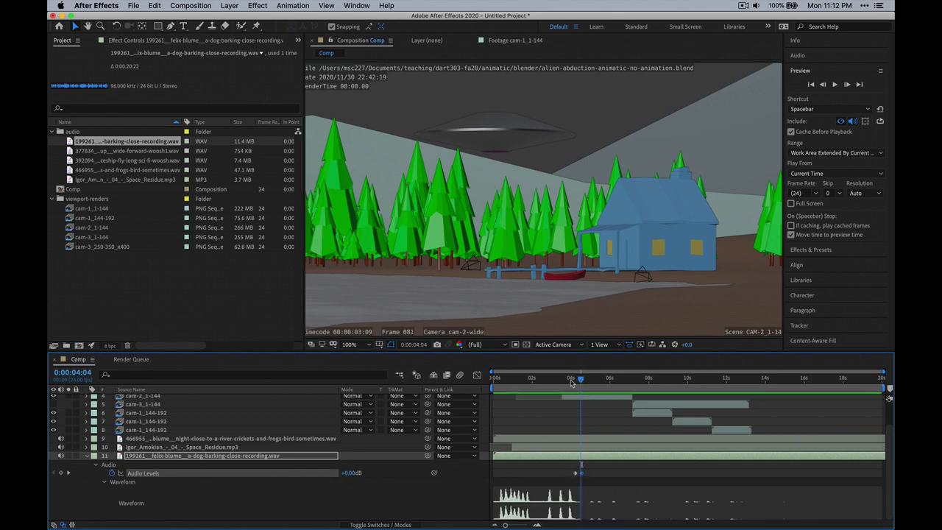
{"action": "mouse_move", "coordinate": [571, 381]}
{"action": "left_mouse_down"}
{"action": "mouse_move", "coordinate": [504, 378]}
{"action": "mouse_move", "coordinate": [583, 380]}
{"action": "left_mouse_up"}
{"action": "left_click", "coordinate": [53, 473]}
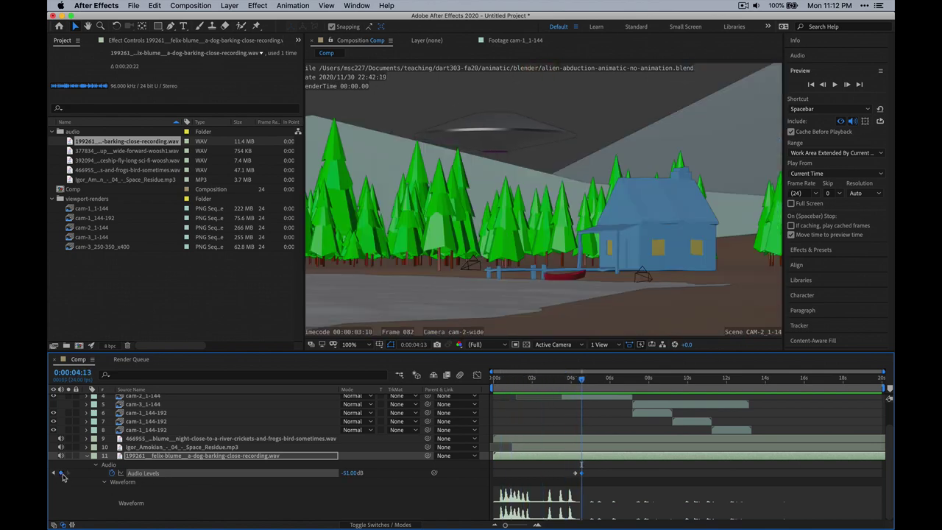
{"action": "left_click_drag", "start_coordinate": [343, 472], "coordinate": [320, 476]}
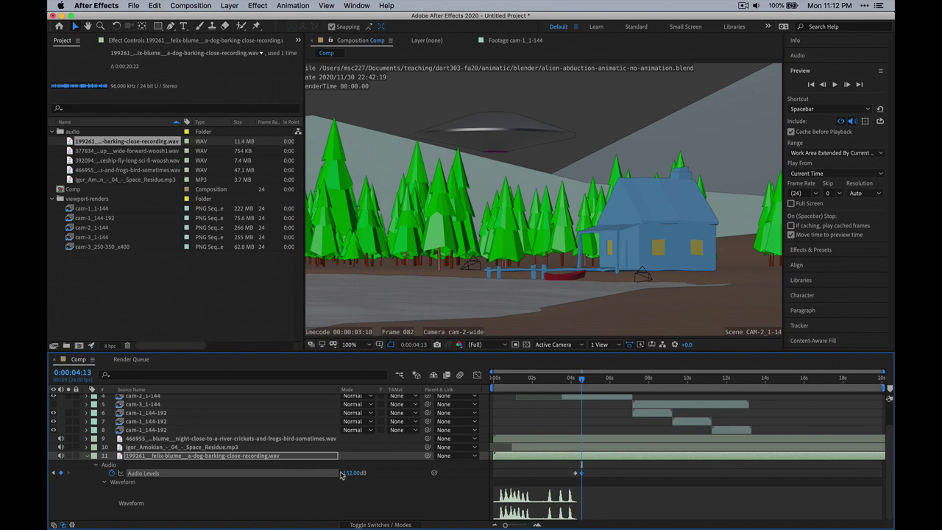
{"action": "left_click_drag", "start_coordinate": [581, 379], "coordinate": [739, 387]}
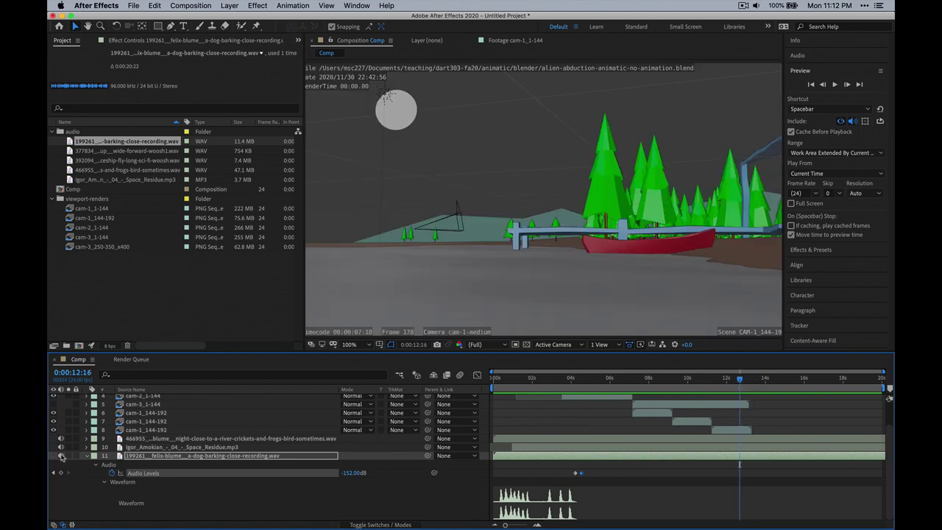
Collapse the dog-barking layer, browse the woosh and fly-by sounds, and select all layers.
{"action": "left_click", "coordinate": [87, 456]}
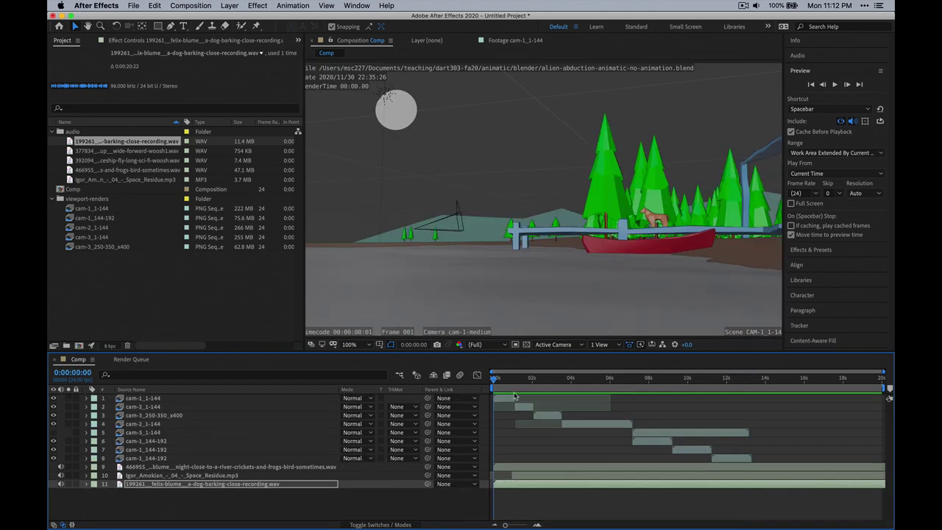
{"action": "left_click_drag", "start_coordinate": [731, 383], "coordinate": [657, 380]}
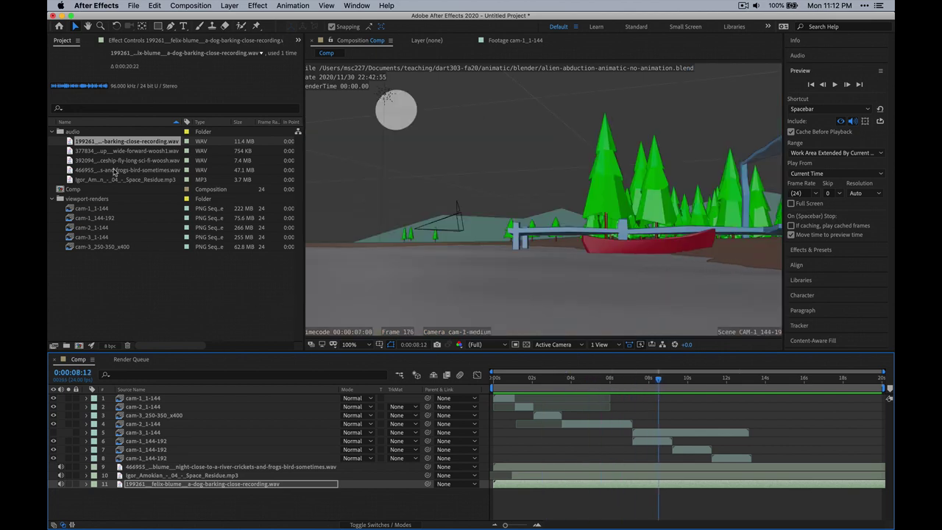
{"action": "left_click", "coordinate": [123, 152]}
{"action": "left_click", "coordinate": [124, 161]}
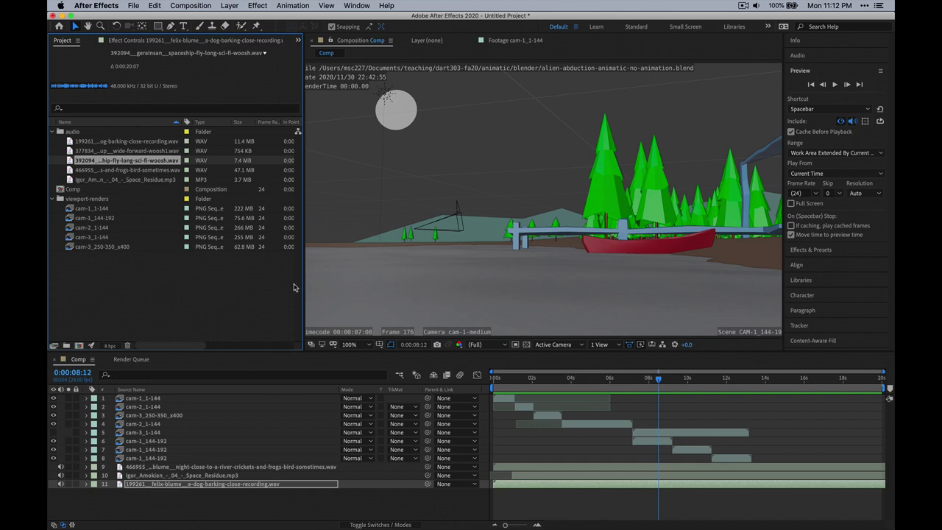
{"action": "left_click_drag", "start_coordinate": [798, 507], "coordinate": [510, 399]}
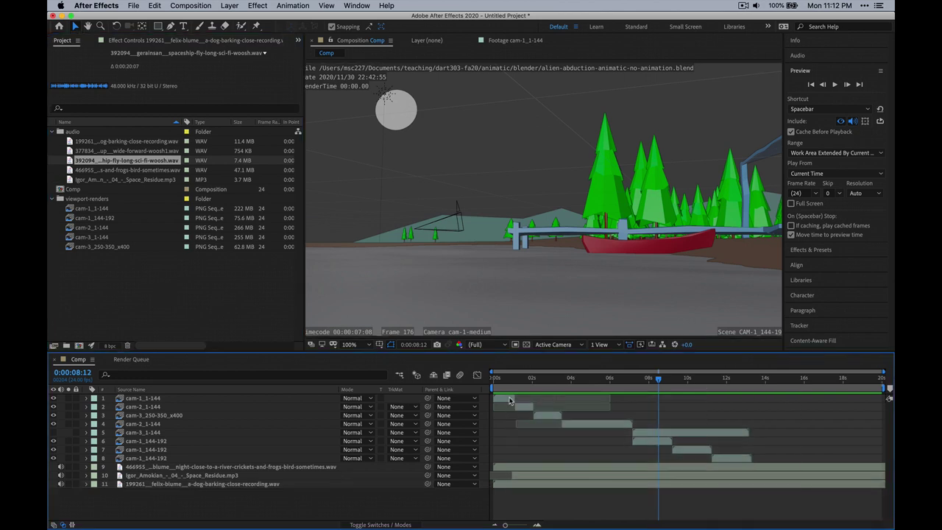
{"action": "left_click", "coordinate": [509, 400]}
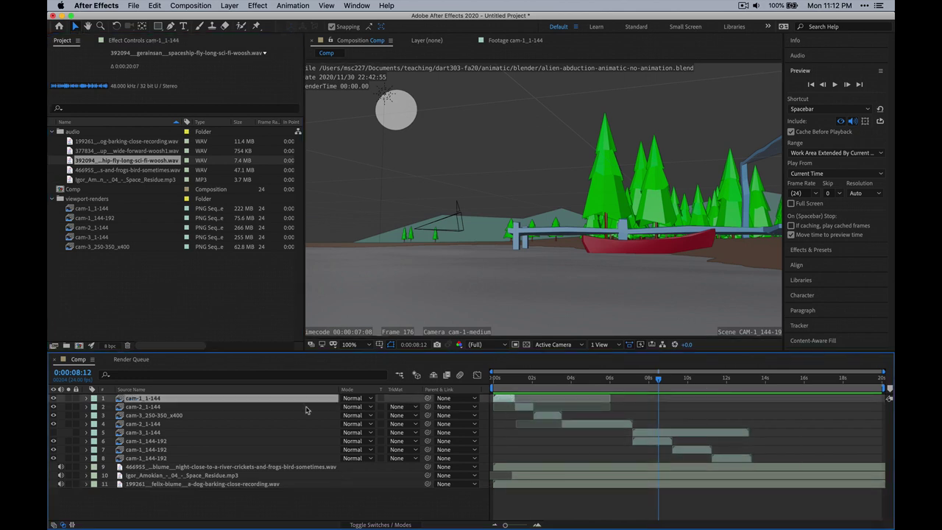
{"action": "left_click", "coordinate": [150, 482], "text": "shift"}
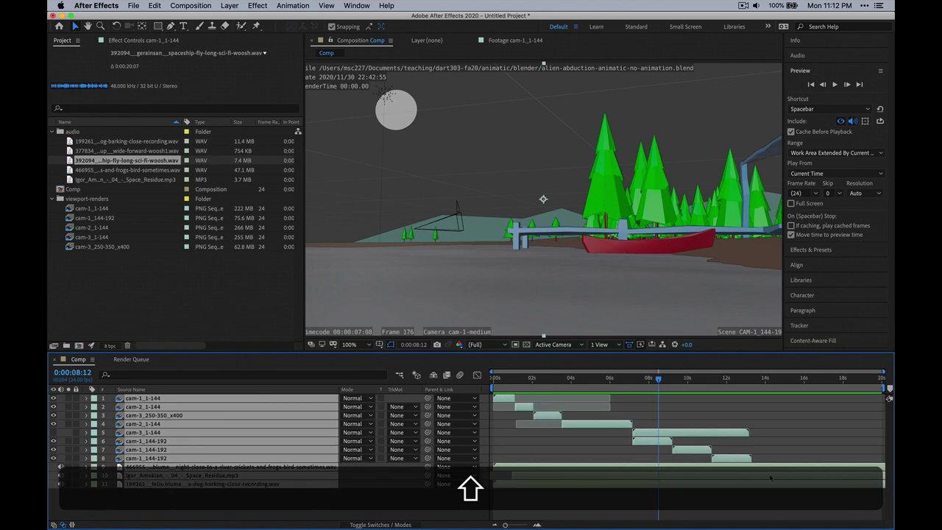
Shift all eleven layers later so the first shot starts near three seconds after black.
{"action": "mouse_move", "coordinate": [567, 405]}
{"action": "left_mouse_down"}
{"action": "mouse_move", "coordinate": [648, 405]}
{"action": "mouse_move", "coordinate": [560, 406]}
{"action": "left_mouse_up"}
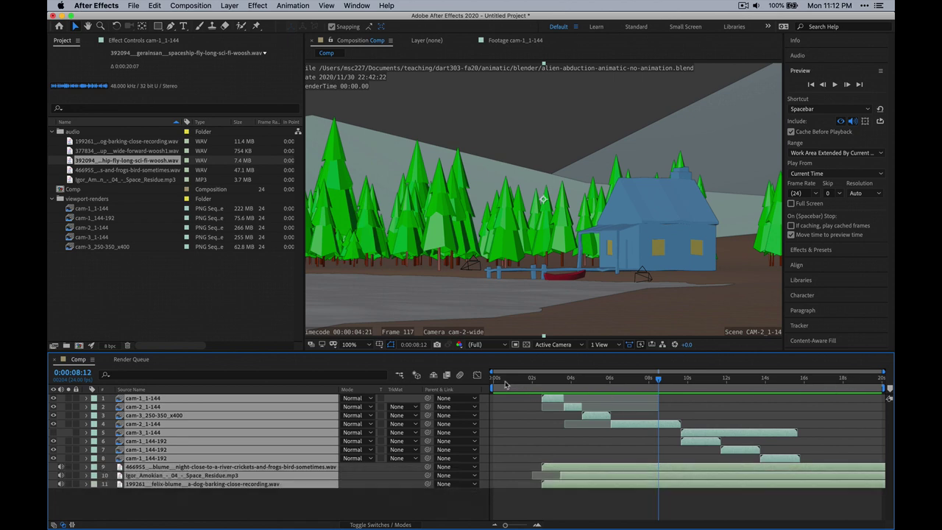
{"action": "left_click_drag", "start_coordinate": [554, 402], "coordinate": [562, 402]}
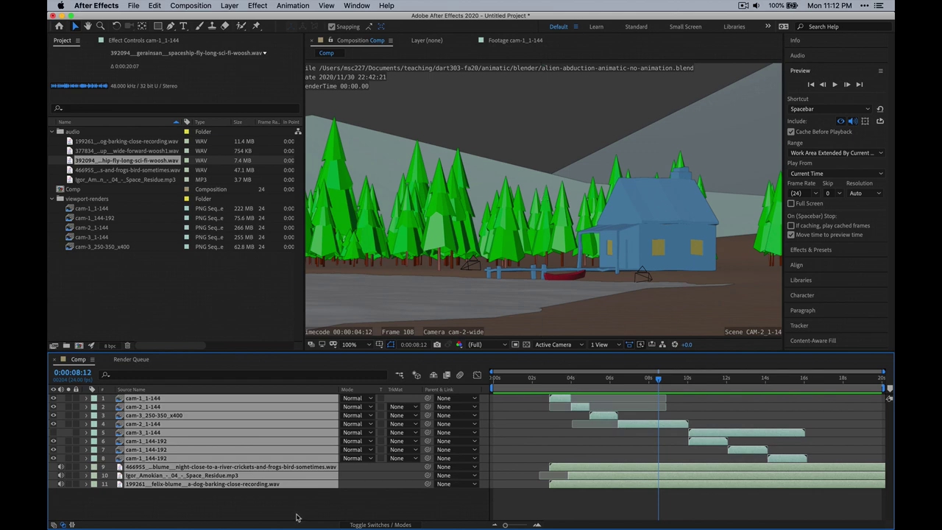
{"action": "left_click", "coordinate": [298, 515]}
{"action": "left_click", "coordinate": [553, 380]}
{"action": "left_click", "coordinate": [503, 383]}
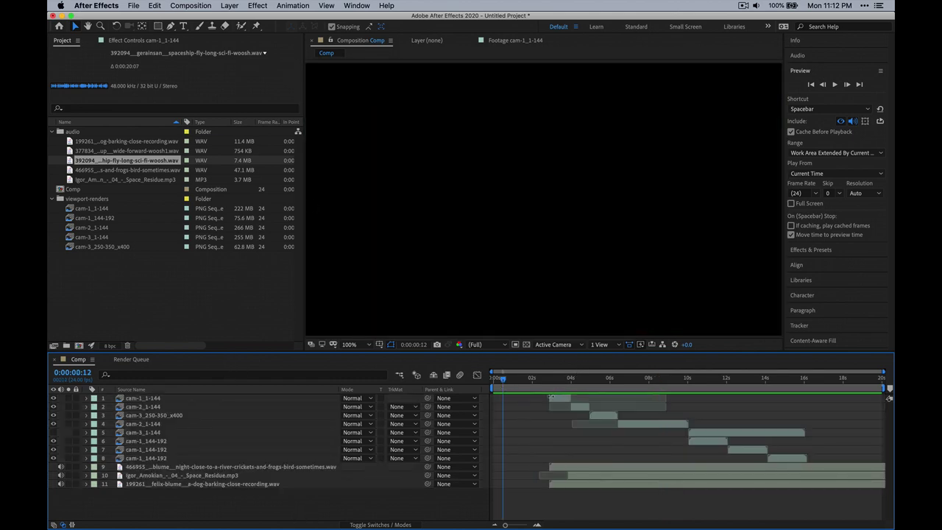
{"action": "mouse_move", "coordinate": [506, 380]}
{"action": "left_mouse_down"}
{"action": "mouse_move", "coordinate": [535, 380]}
{"action": "mouse_move", "coordinate": [498, 383]}
{"action": "left_mouse_up"}
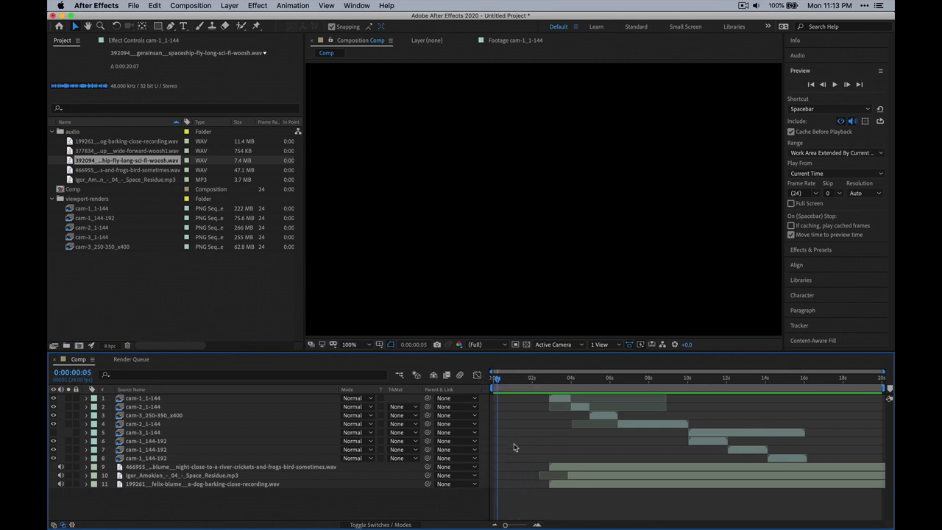
Create a three-line title reading Alien's / Best / Friend, correcting the typo in Friend.
{"action": "left_click", "coordinate": [182, 25]}
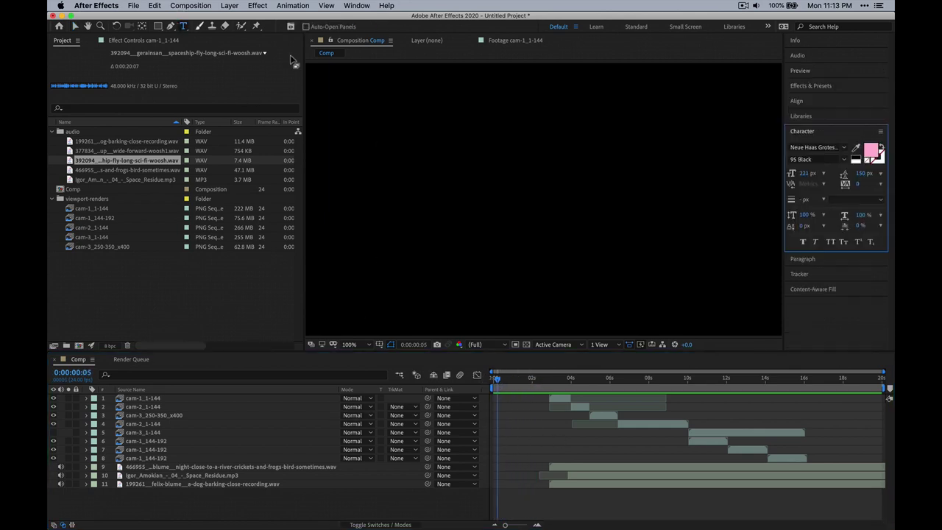
{"action": "left_click", "coordinate": [471, 185]}
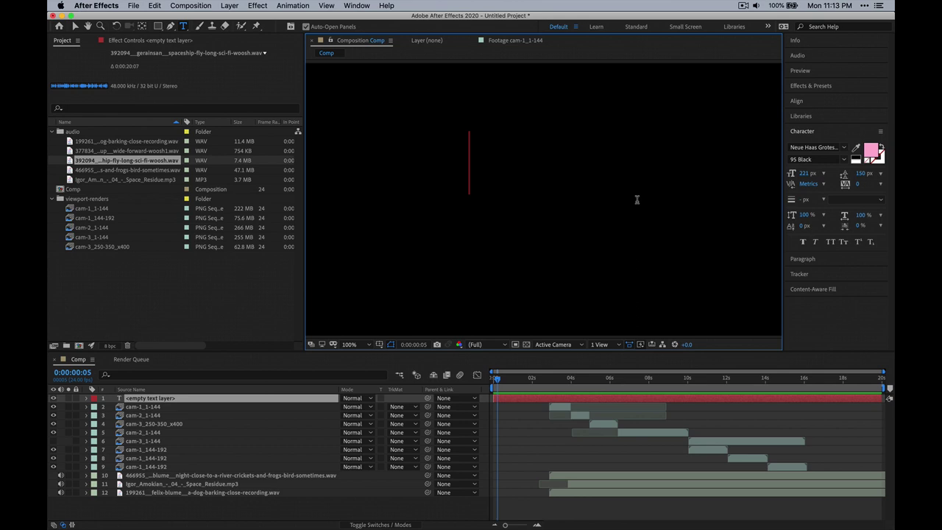
{"action": "key", "text": "shift"}
{"action": "type", "text": "Alien's"}
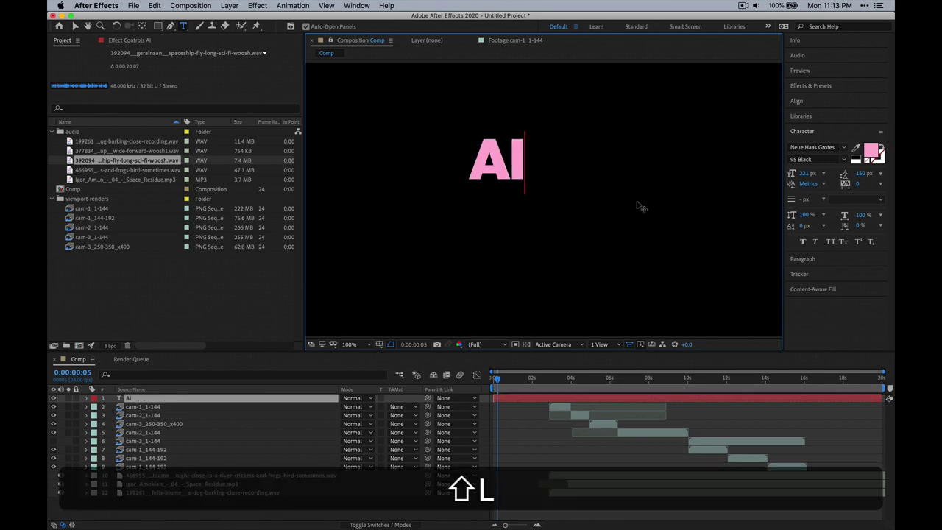
{"action": "key", "text": "Return"}
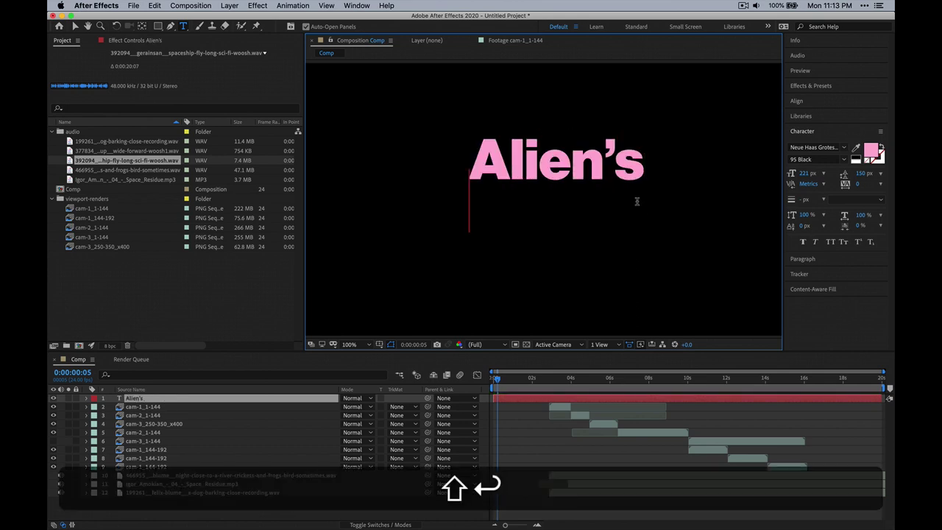
{"action": "type", "text": "Best"}
{"action": "key", "text": "Return"}
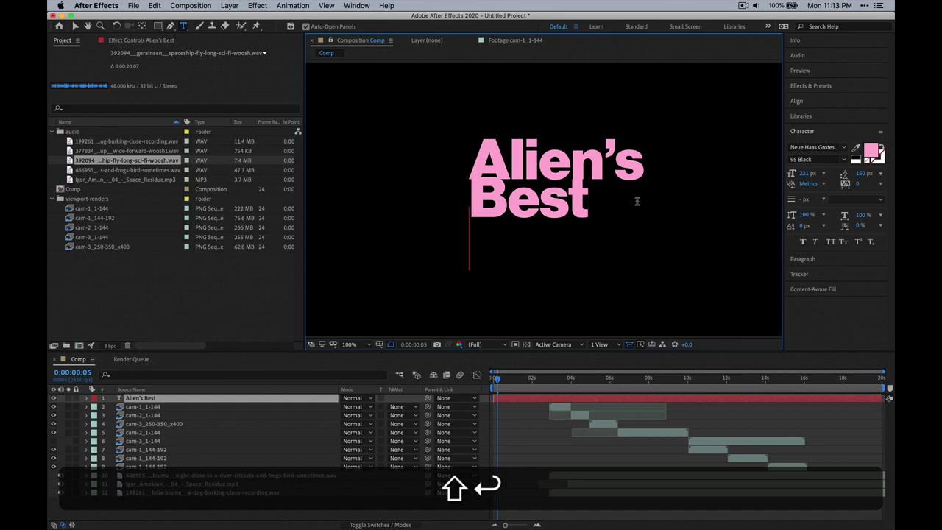
{"action": "type", "text": "Fienbd"}
{"action": "key", "text": "BackSpace"}
{"action": "key", "text": "BackSpace"}
{"action": "key", "text": "BackSpace"}
{"action": "key", "text": "BackSpace"}
{"action": "key", "text": "BackSpace"}
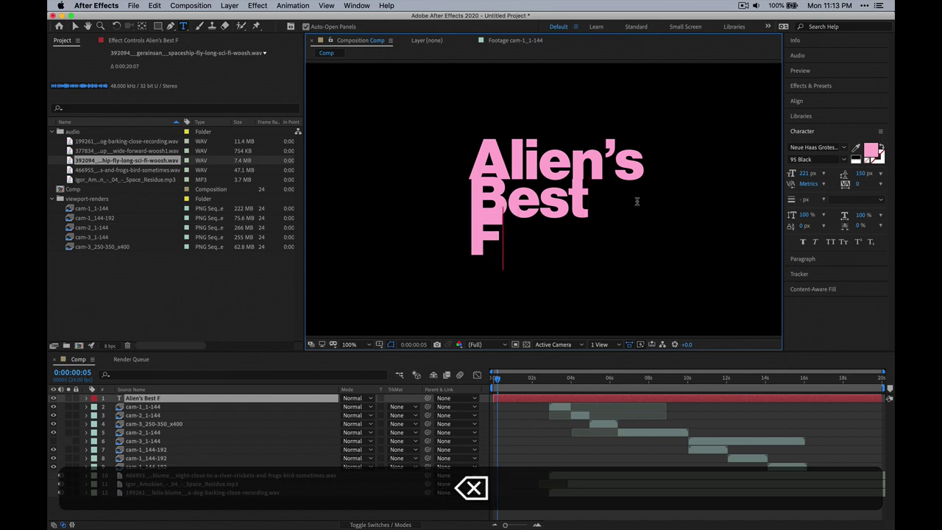
{"action": "type", "text": "riend"}
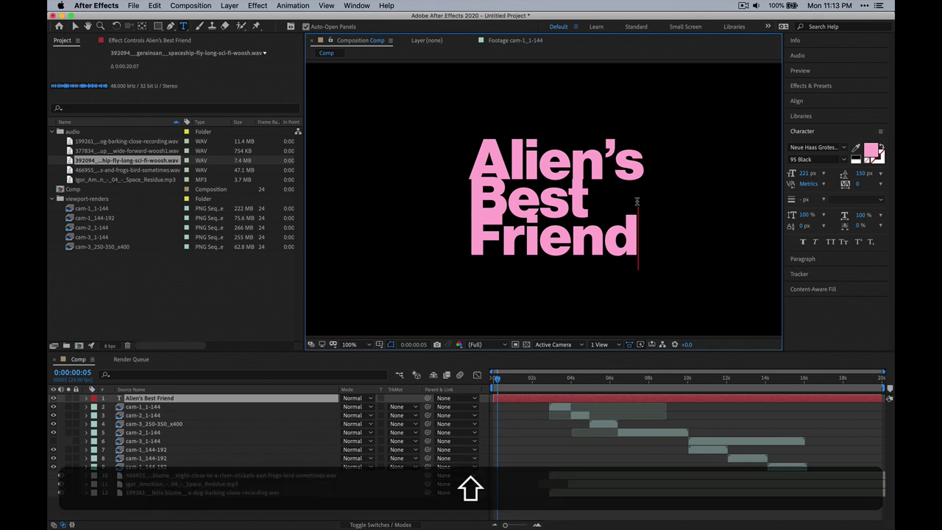
Center-justify the title's three lines with Center Text.
{"action": "double_click", "coordinate": [571, 208]}
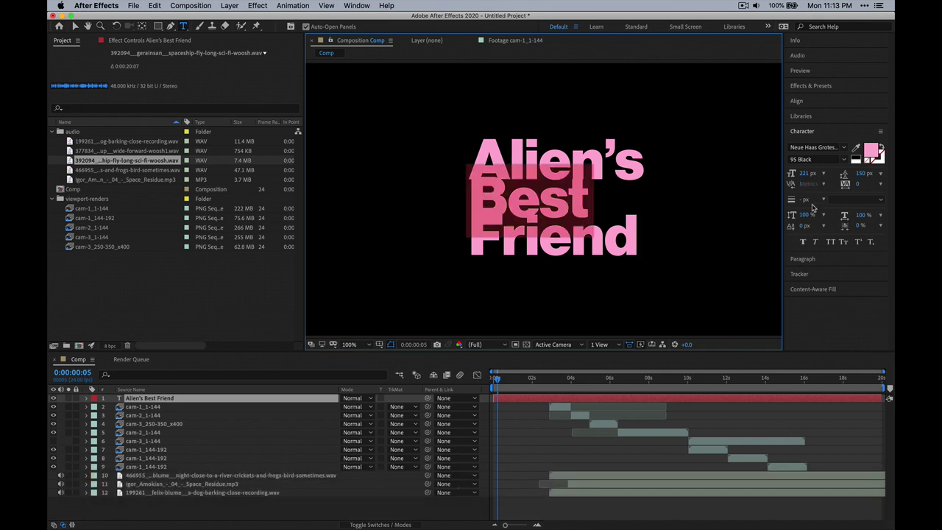
{"action": "key", "text": "super+a"}
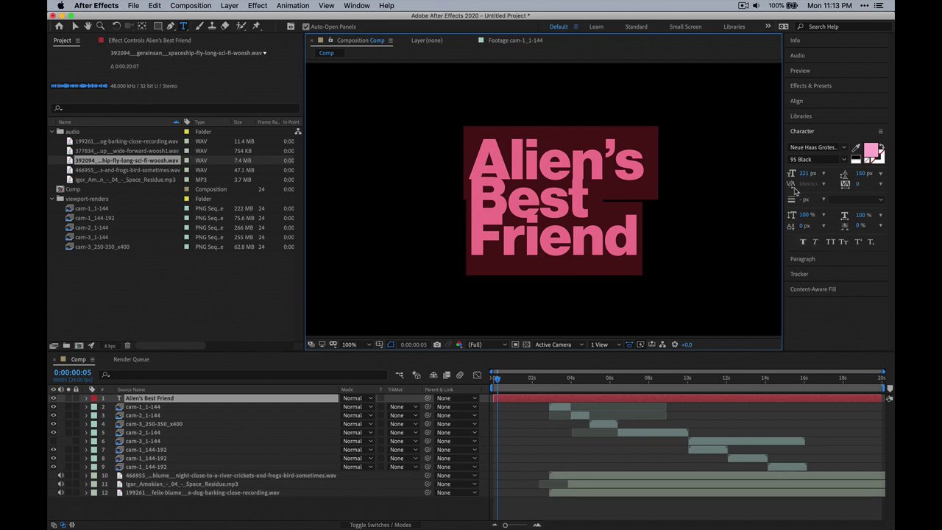
{"action": "left_click", "coordinate": [798, 259]}
{"action": "left_click", "coordinate": [805, 161]}
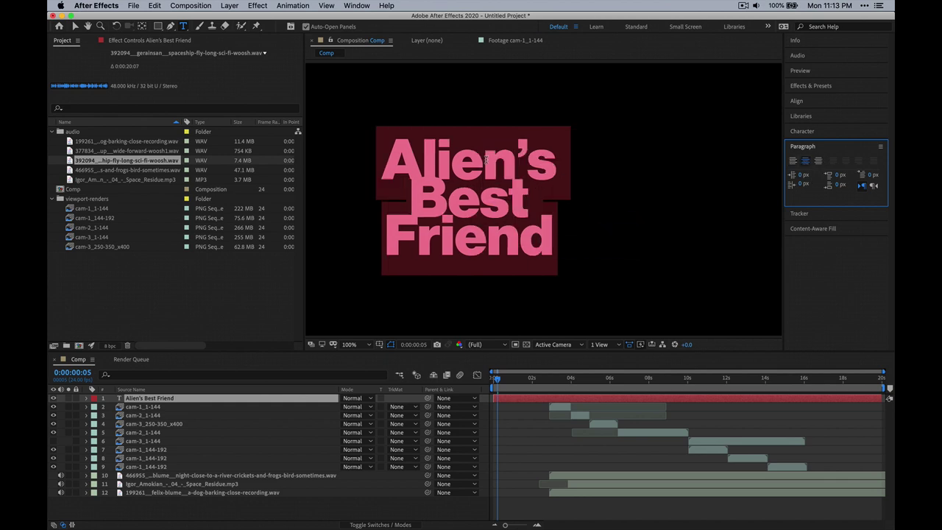
{"action": "left_click", "coordinate": [75, 26]}
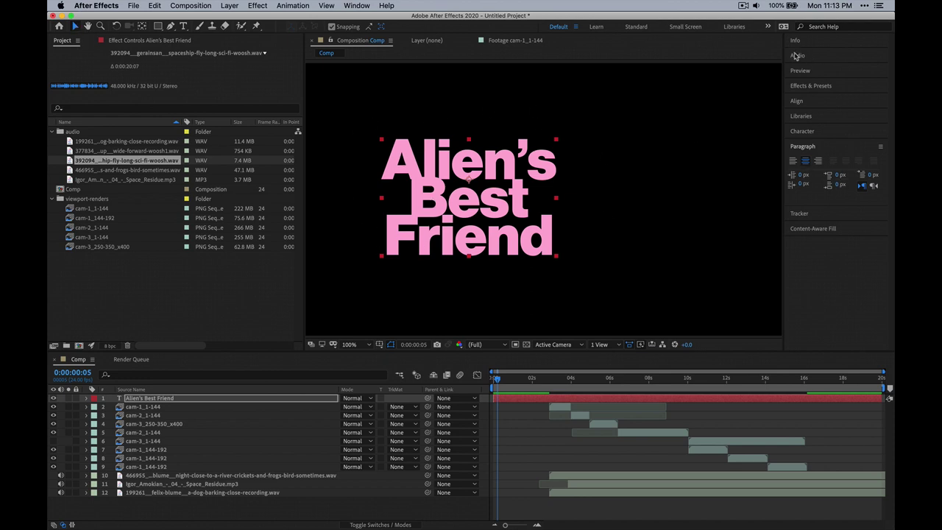
Align the title layer horizontally and vertically to the centre of the comp.
{"action": "left_click", "coordinate": [797, 101]}
{"action": "left_click", "coordinate": [813, 127]}
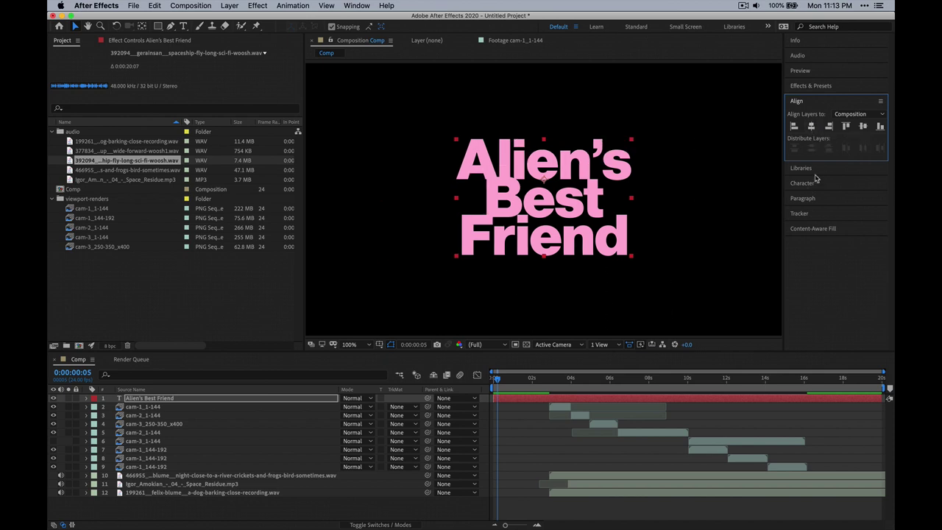
{"action": "left_click", "coordinate": [862, 127]}
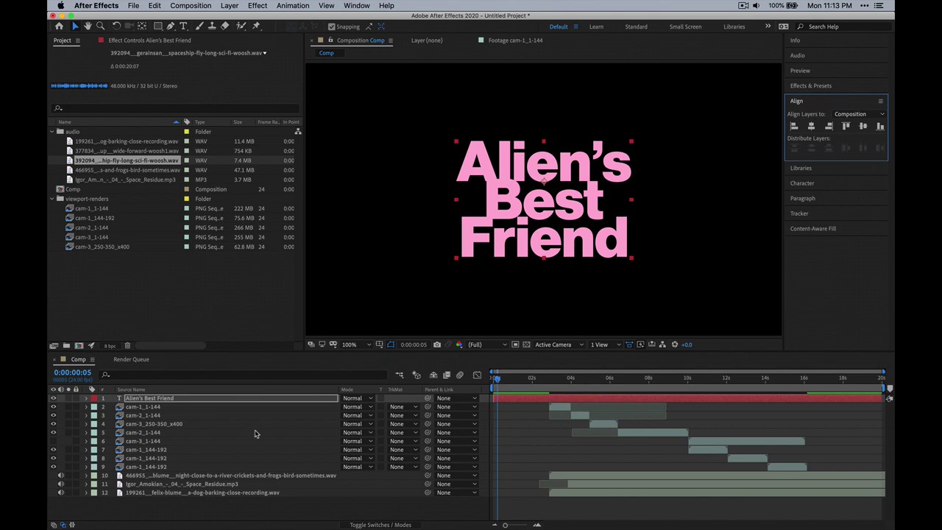
{"action": "left_click_drag", "start_coordinate": [498, 378], "coordinate": [532, 379]}
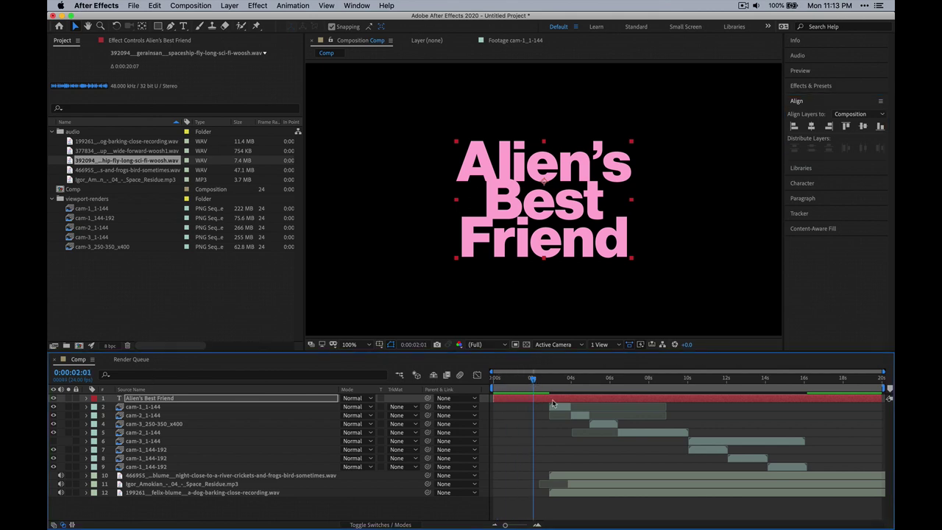
End the title layer at 0:00:02:01 and fade it in from 0% Opacity at the start.
{"action": "left_click_drag", "start_coordinate": [888, 397], "coordinate": [493, 398]}
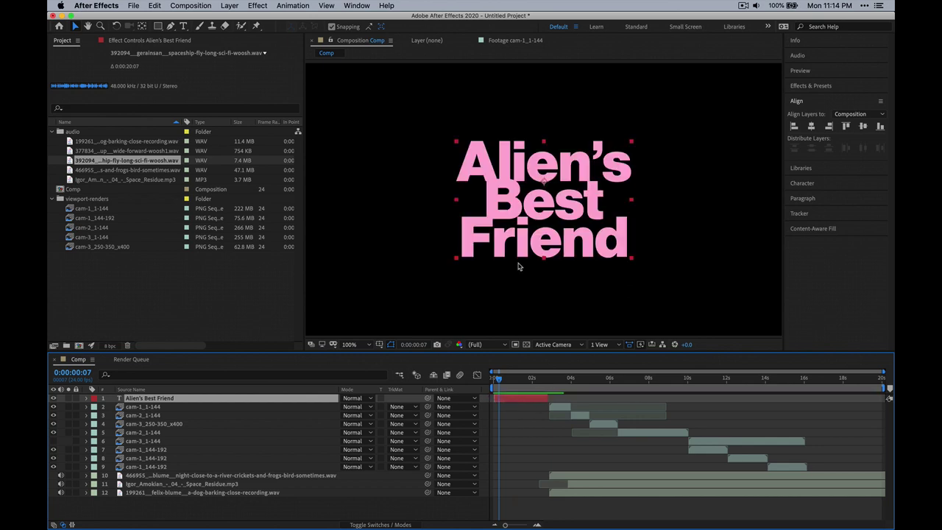
{"action": "left_click", "coordinate": [86, 398]}
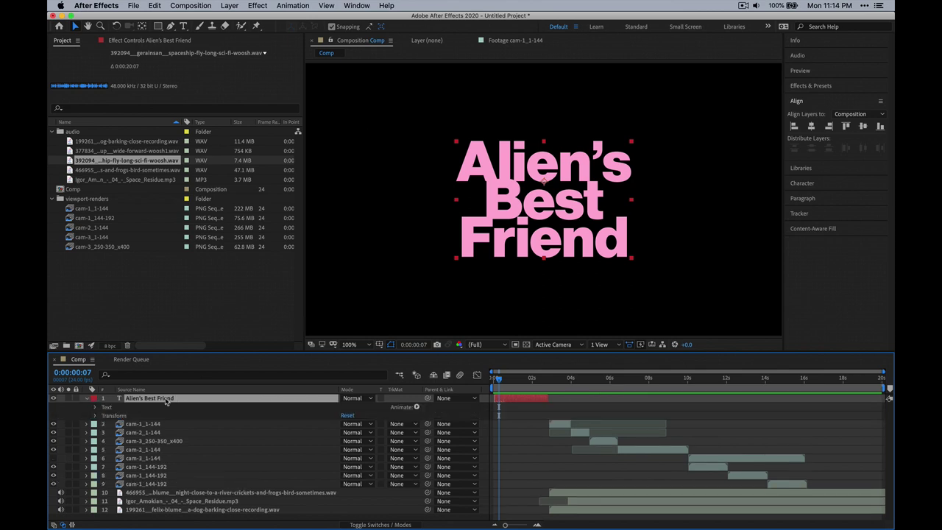
{"action": "left_click", "coordinate": [96, 415]}
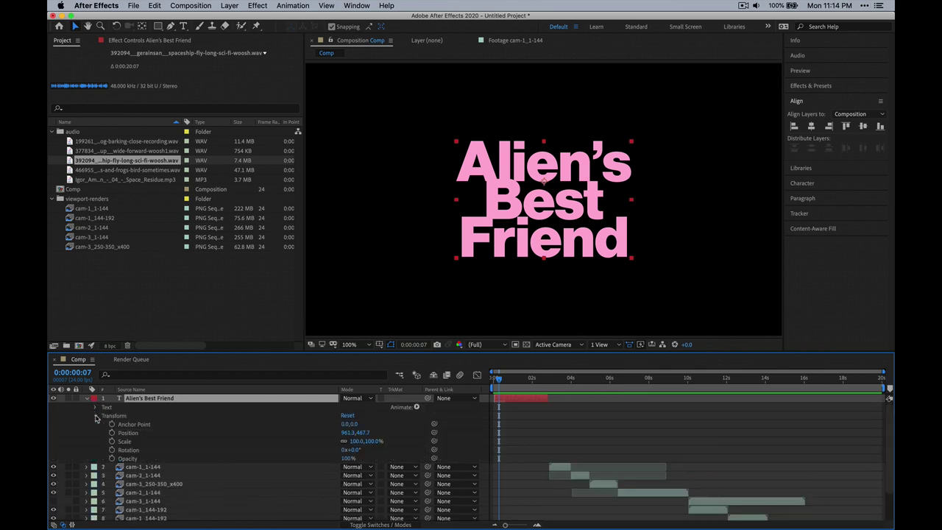
{"action": "left_click", "coordinate": [111, 459]}
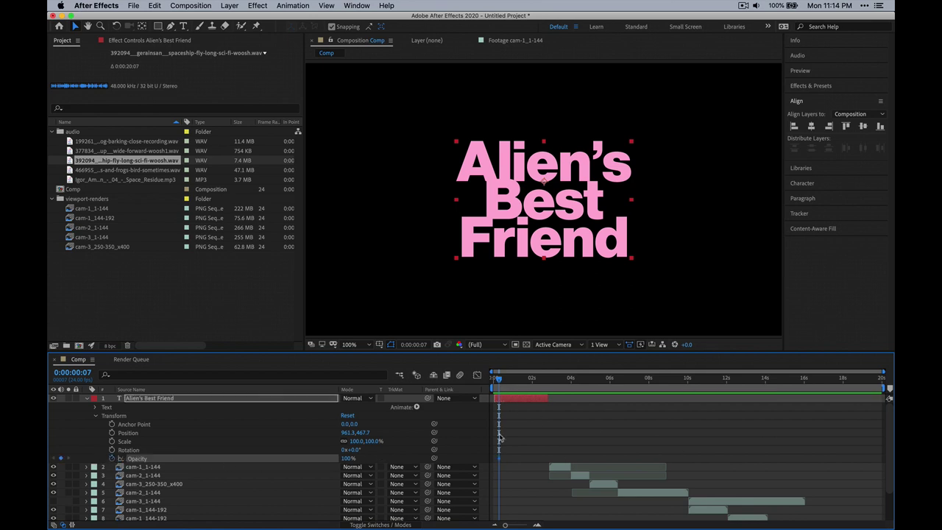
{"action": "left_click_drag", "start_coordinate": [498, 390], "coordinate": [494, 388]}
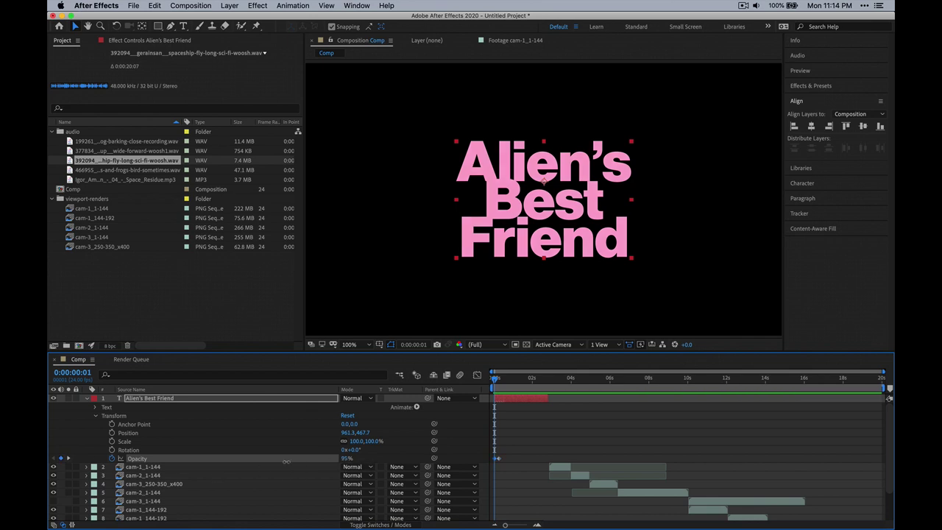
{"action": "left_click_drag", "start_coordinate": [345, 458], "coordinate": [259, 461]}
{"action": "left_click_drag", "start_coordinate": [494, 380], "coordinate": [531, 380]}
Fade the title out from 100% at 0:00:01:23 to 0% at 0:00:02:14, then preview.
{"action": "left_click", "coordinate": [61, 457]}
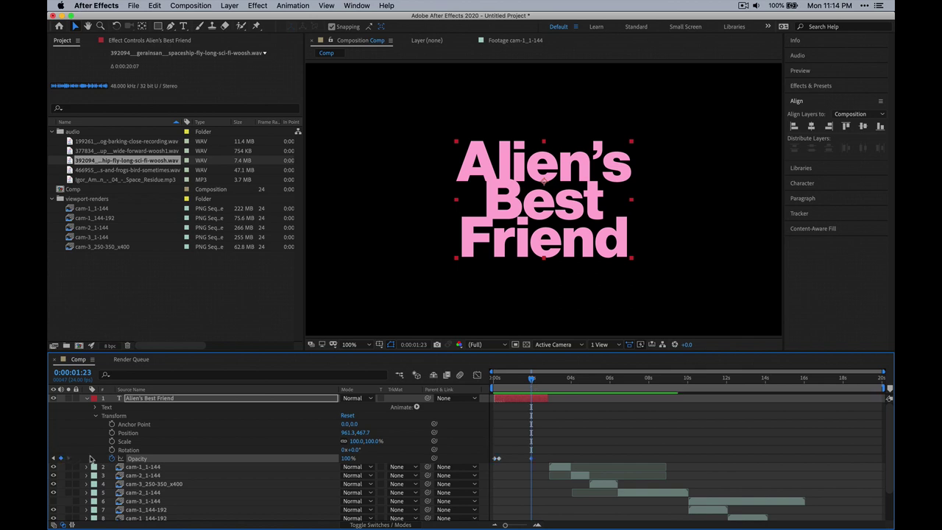
{"action": "left_click_drag", "start_coordinate": [531, 379], "coordinate": [543, 380]}
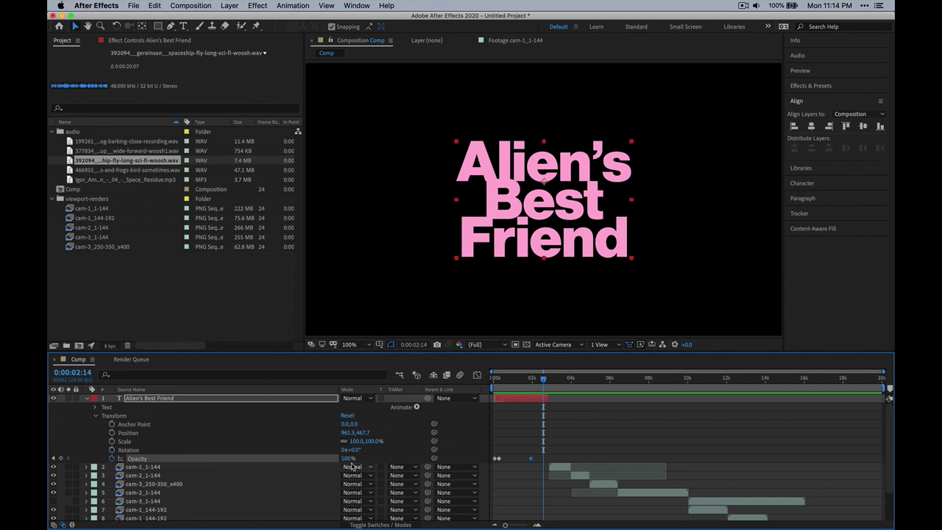
{"action": "left_click_drag", "start_coordinate": [347, 458], "coordinate": [316, 459]}
{"action": "left_click_drag", "start_coordinate": [540, 382], "coordinate": [482, 389]}
{"action": "key", "text": "space"}
{"action": "key", "text": "space"}
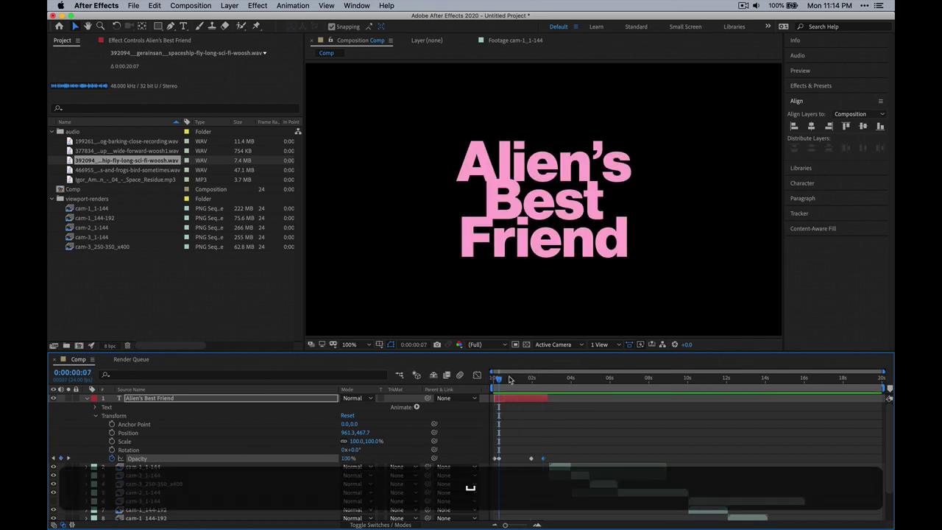
{"action": "key", "text": "space"}
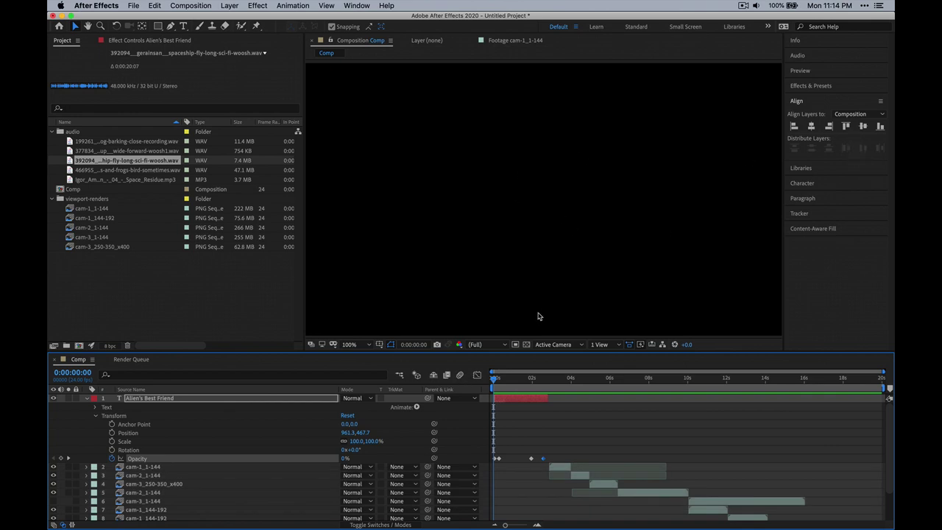
{"action": "key", "text": "space"}
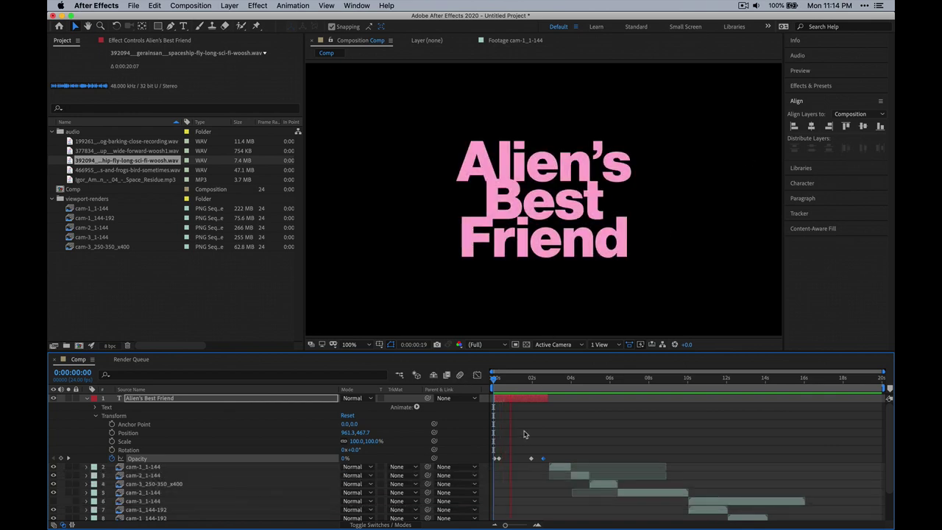
Try starting the dog-barking layer at 0s, preview it, then undo the move.
{"action": "key", "text": "space"}
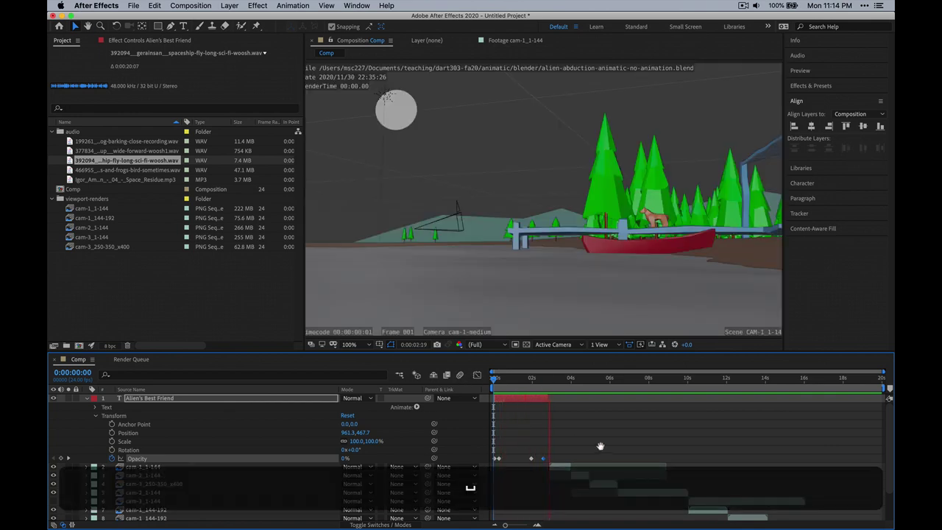
{"action": "scroll", "coordinate": [616, 450], "scroll_direction": "down", "scroll_amount": 2}
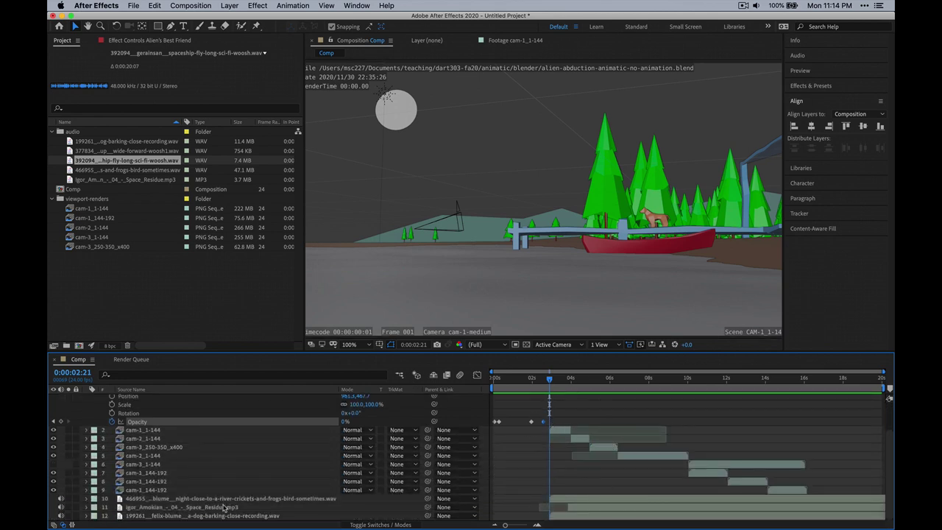
{"action": "left_click", "coordinate": [147, 516]}
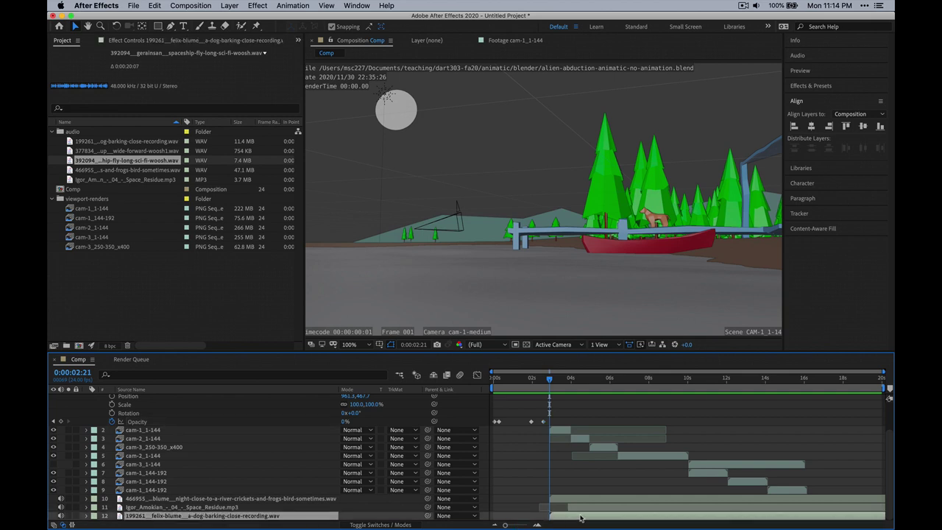
{"action": "left_click_drag", "start_coordinate": [579, 517], "coordinate": [521, 516]}
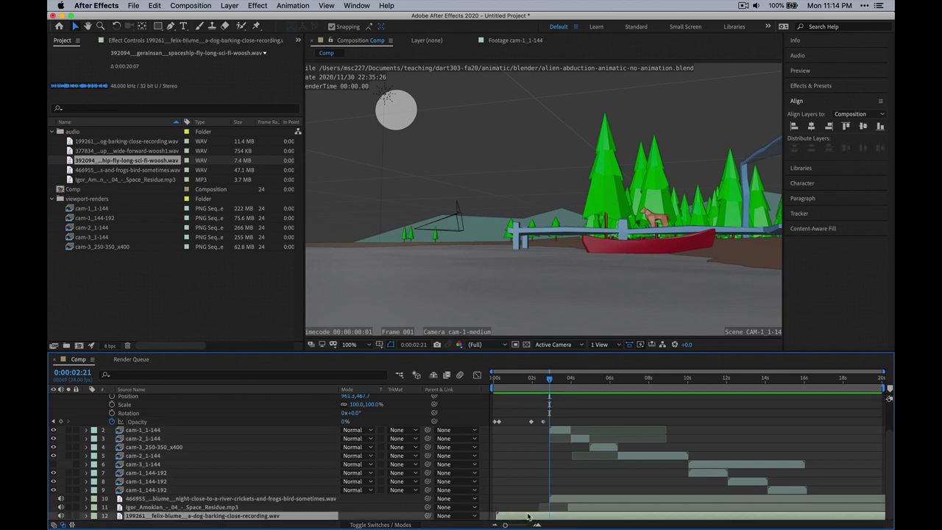
{"action": "left_click_drag", "start_coordinate": [551, 382], "coordinate": [461, 383]}
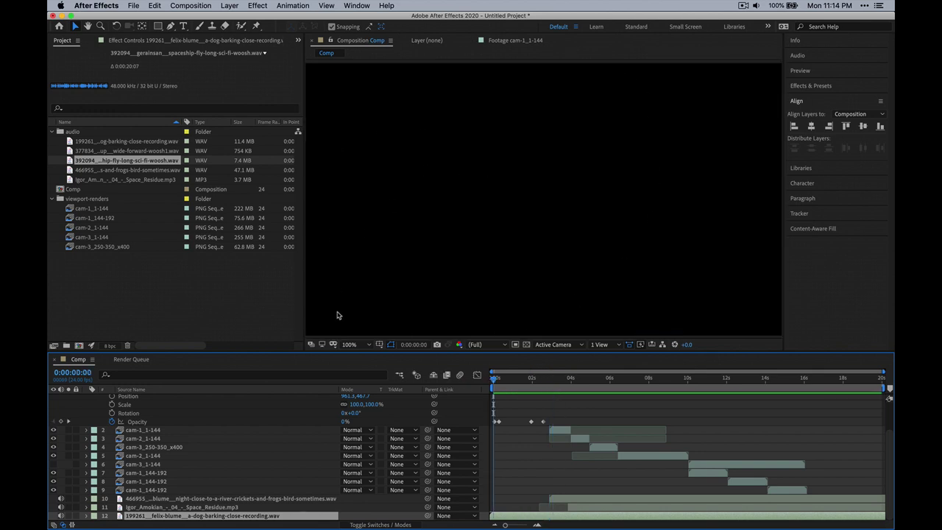
{"action": "key", "text": "space"}
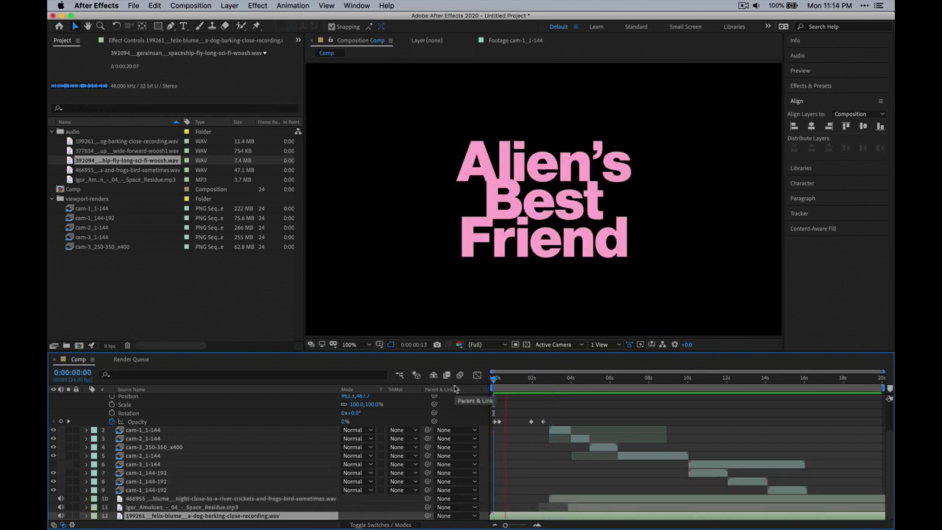
{"action": "key", "text": "space"}
{"action": "key", "text": "super+z"}
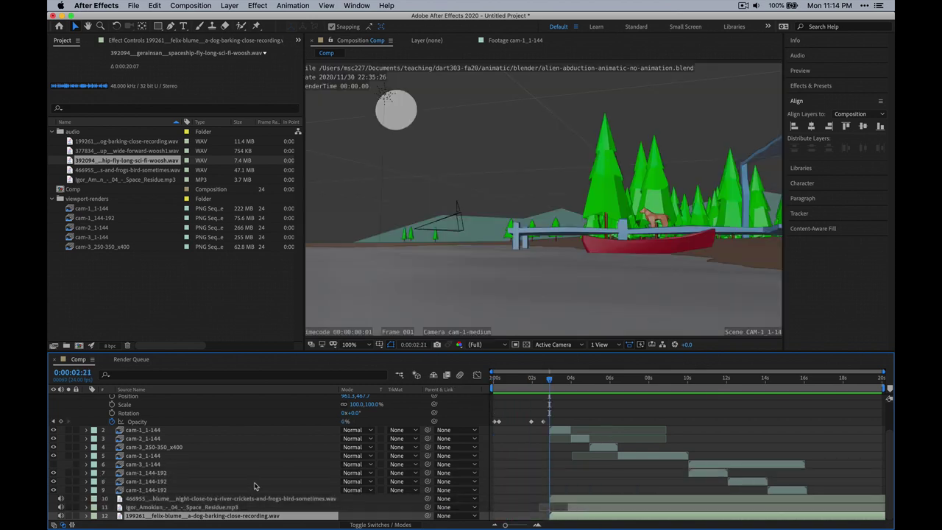
Slide the night crickets ambience layer to begin at 0s and preview from the start.
{"action": "left_click_drag", "start_coordinate": [603, 500], "coordinate": [543, 502]}
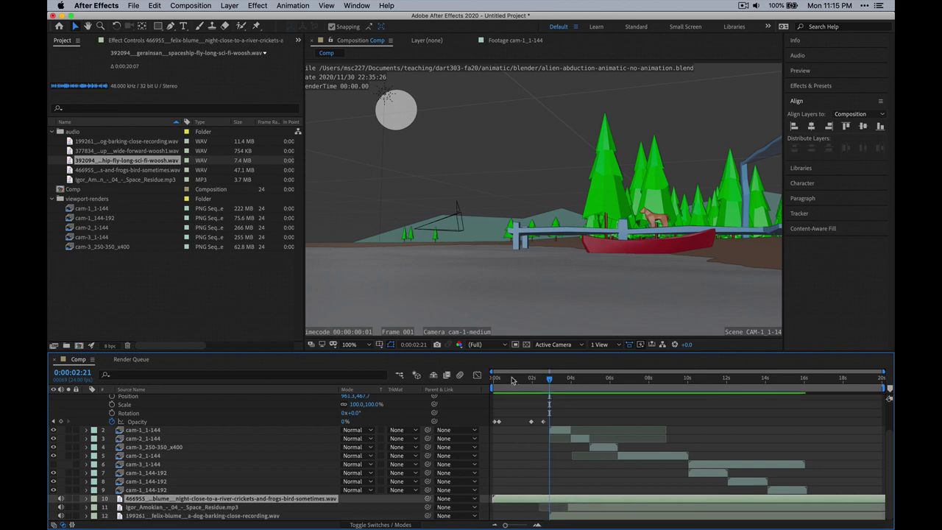
{"action": "left_click_drag", "start_coordinate": [515, 381], "coordinate": [485, 395]}
{"action": "key", "text": "space"}
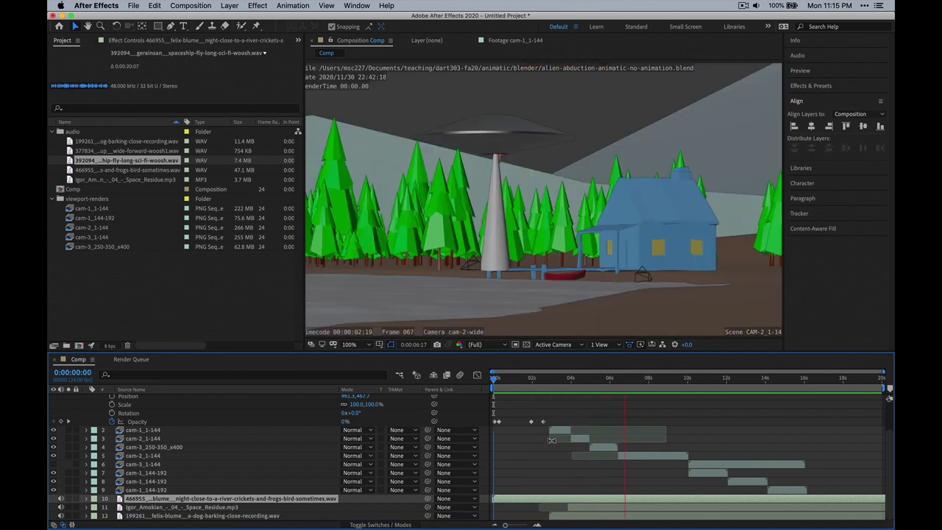
{"action": "left_click", "coordinate": [545, 378]}
Add the wide-forward woosh sound to the comp, starting near 7 seconds at the UFO beam.
{"action": "left_click", "coordinate": [108, 151]}
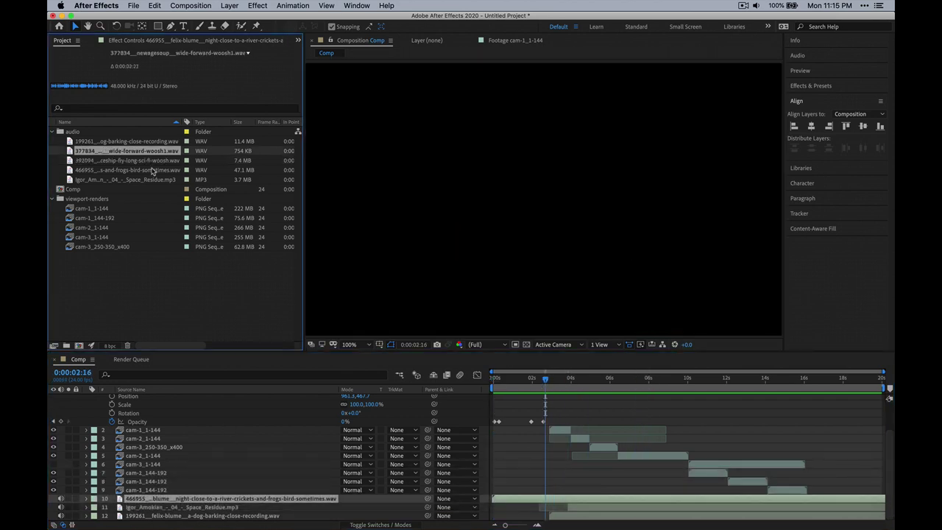
{"action": "left_click_drag", "start_coordinate": [566, 378], "coordinate": [641, 393]}
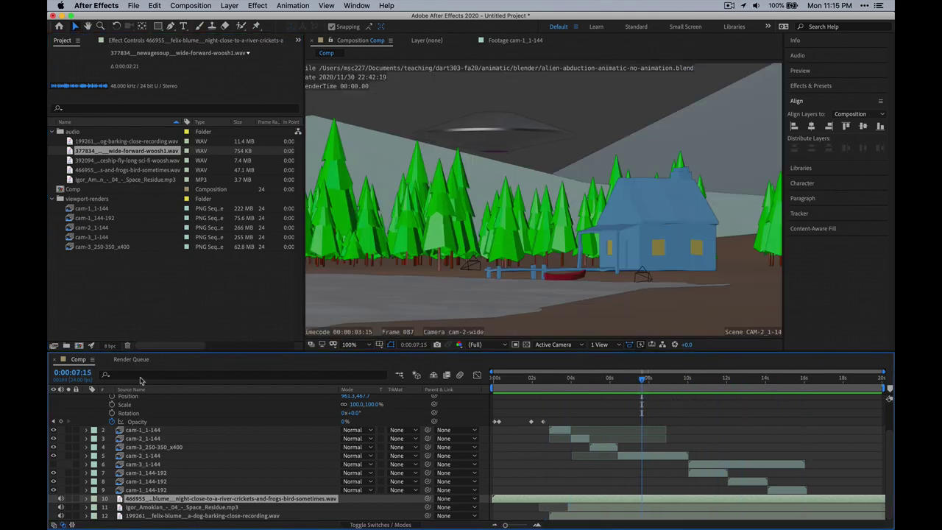
{"action": "left_click_drag", "start_coordinate": [140, 151], "coordinate": [243, 500]}
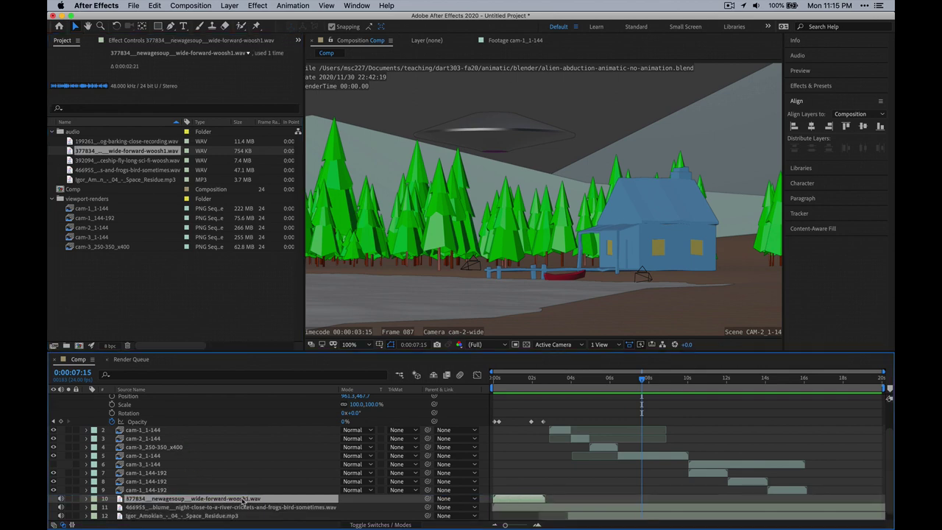
{"action": "left_click_drag", "start_coordinate": [524, 501], "coordinate": [663, 501]}
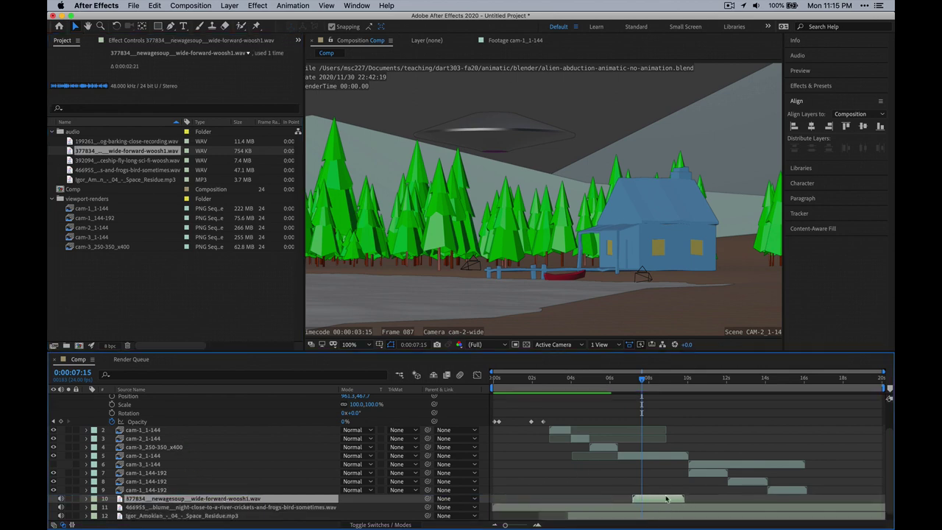
{"action": "left_click", "coordinate": [630, 383]}
{"action": "mouse_move", "coordinate": [629, 383]}
{"action": "left_mouse_down"}
{"action": "mouse_move", "coordinate": [649, 384]}
{"action": "mouse_move", "coordinate": [638, 383]}
{"action": "left_mouse_up"}
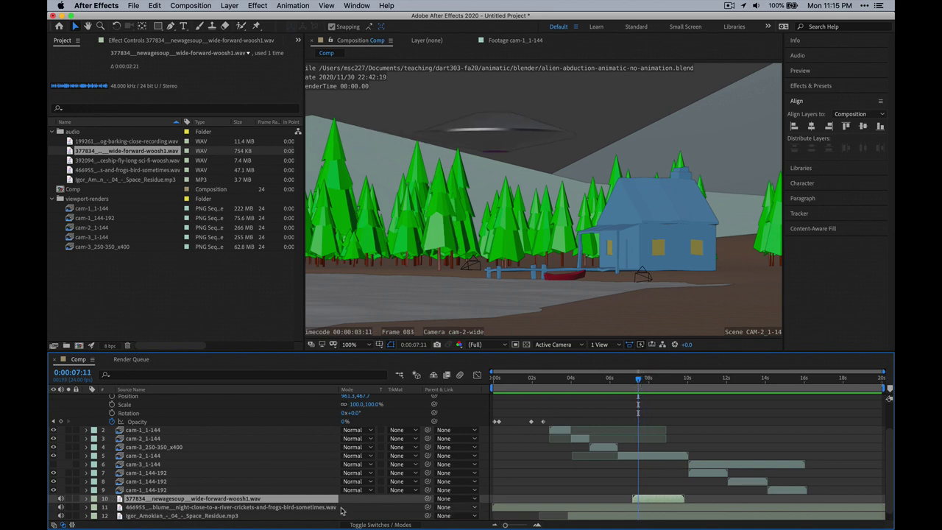
Reveal the woosh layer's waveform and preview it against the UFO beam shot.
{"action": "left_click", "coordinate": [86, 499]}
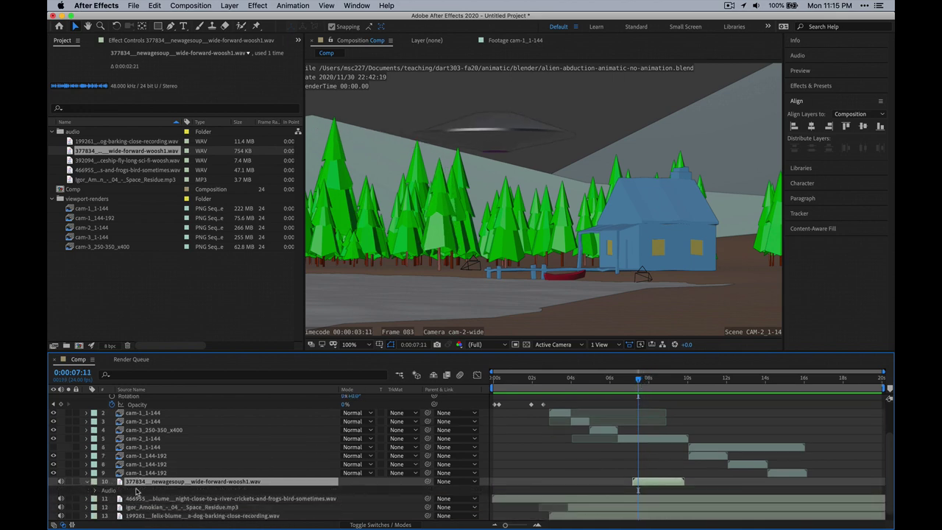
{"action": "left_click", "coordinate": [96, 490]}
{"action": "left_click", "coordinate": [104, 490]}
{"action": "scroll", "coordinate": [531, 466], "scroll_direction": "down", "scroll_amount": 3}
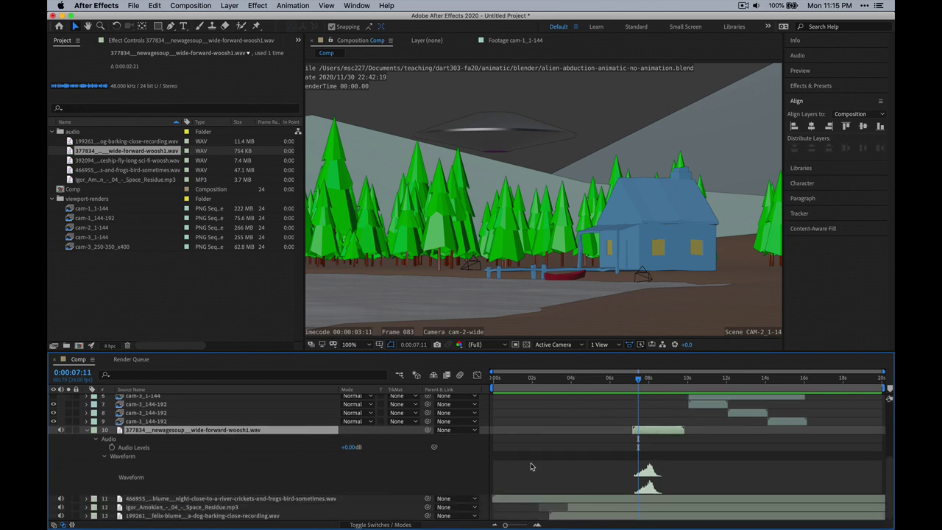
{"action": "mouse_move", "coordinate": [637, 382]}
{"action": "left_mouse_down"}
{"action": "mouse_move", "coordinate": [645, 383]}
{"action": "mouse_move", "coordinate": [622, 384]}
{"action": "left_mouse_up"}
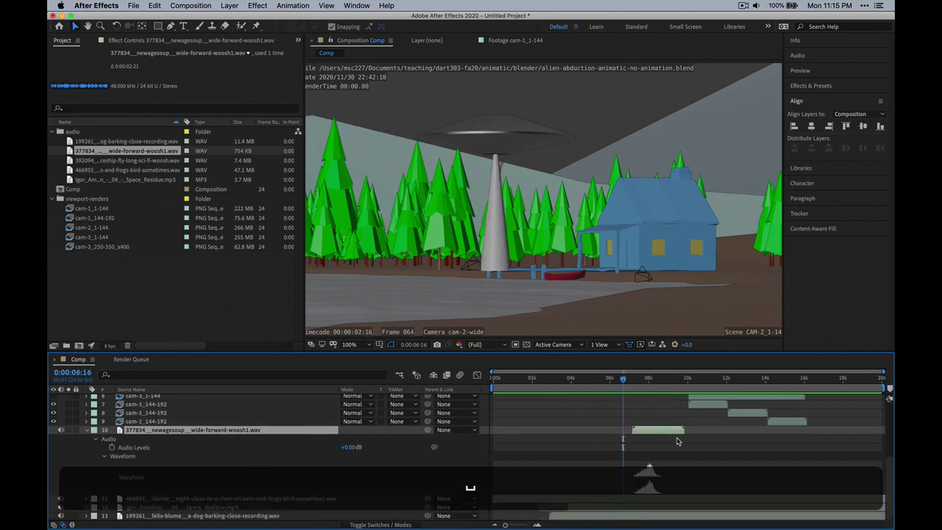
{"action": "key", "text": "space"}
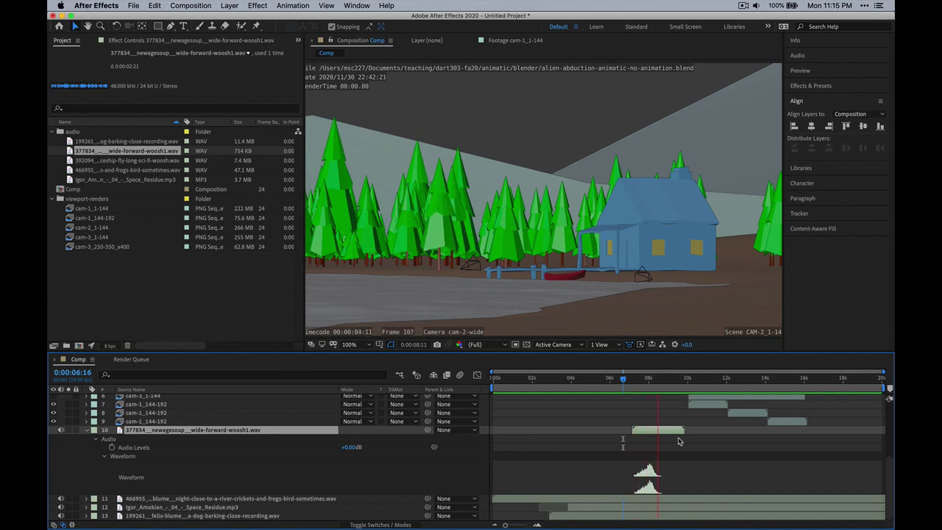
Nudge the woosh slightly later to about 0:00:07:14, preview, and collapse its properties.
{"action": "left_click_drag", "start_coordinate": [665, 379], "coordinate": [641, 382]}
{"action": "left_click_drag", "start_coordinate": [661, 432], "coordinate": [665, 432]}
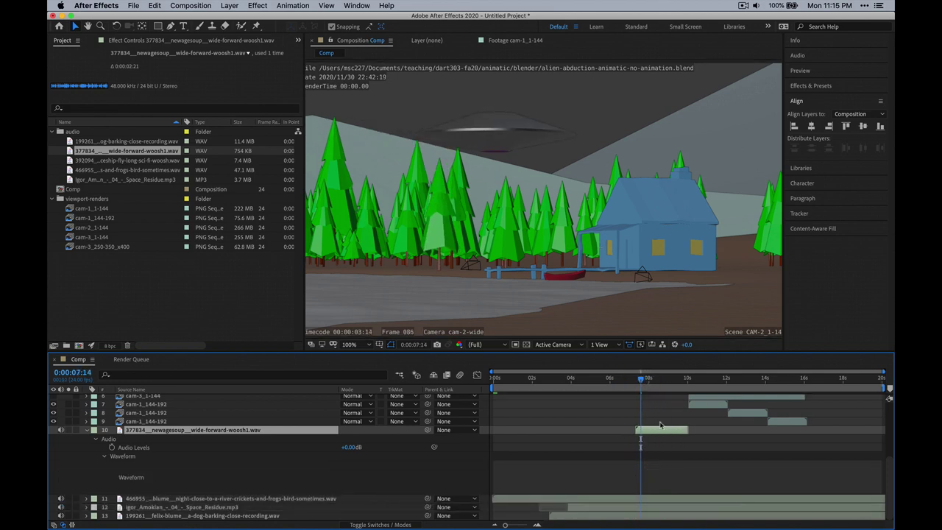
{"action": "key", "text": "space"}
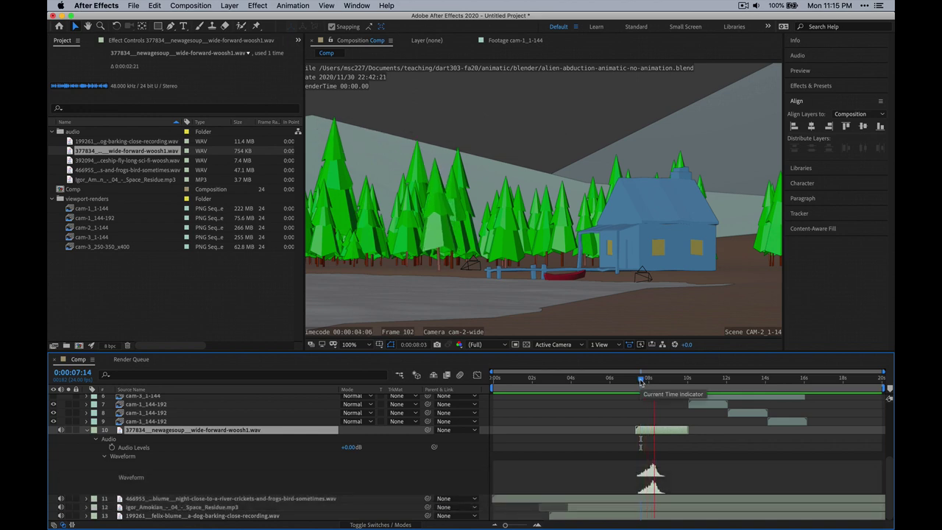
{"action": "key", "text": "space"}
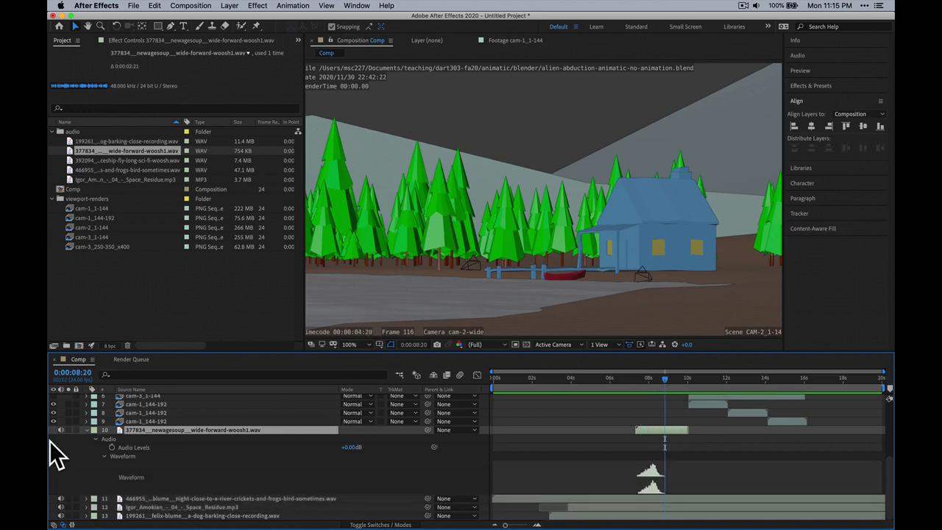
{"action": "left_click", "coordinate": [87, 430]}
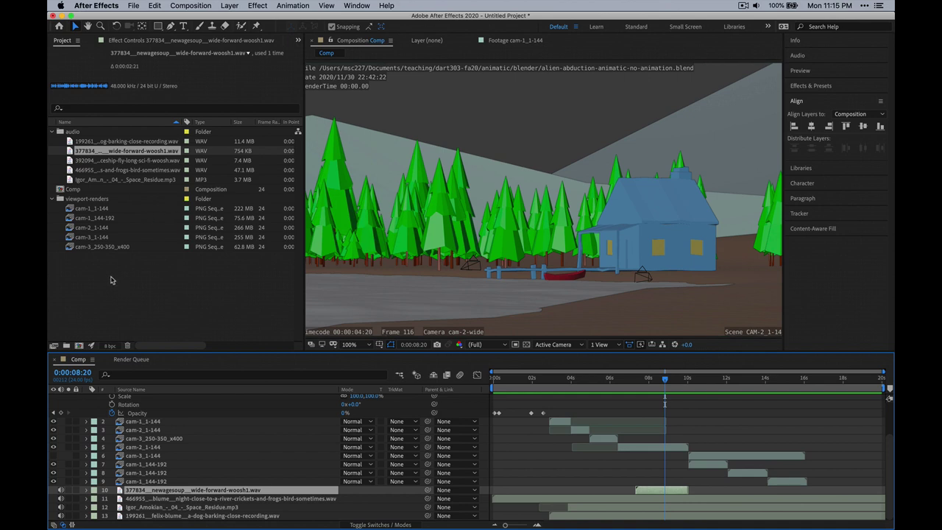
Browse the project's audio files and drag the spaceship fly-long sci-fi woosh into the timeline.
{"action": "left_click", "coordinate": [129, 142]}
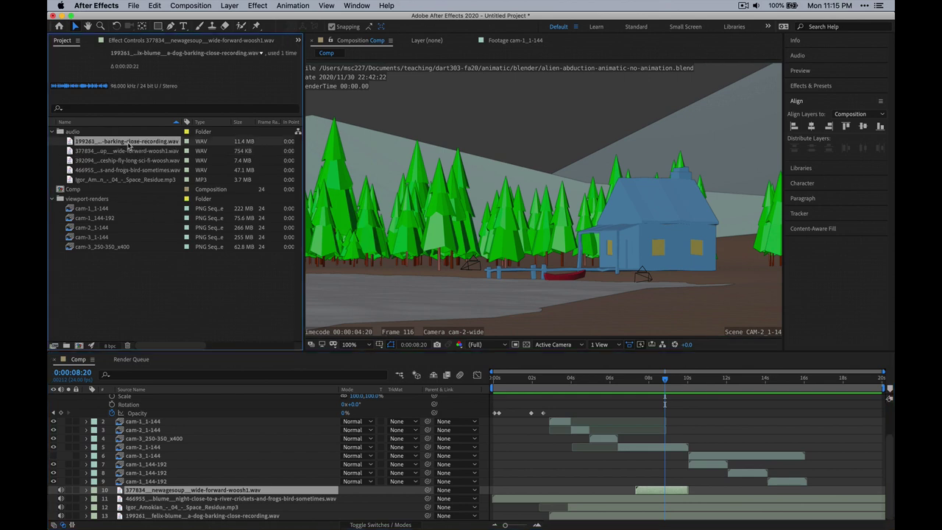
{"action": "left_click", "coordinate": [131, 169]}
{"action": "key", "text": "Down"}
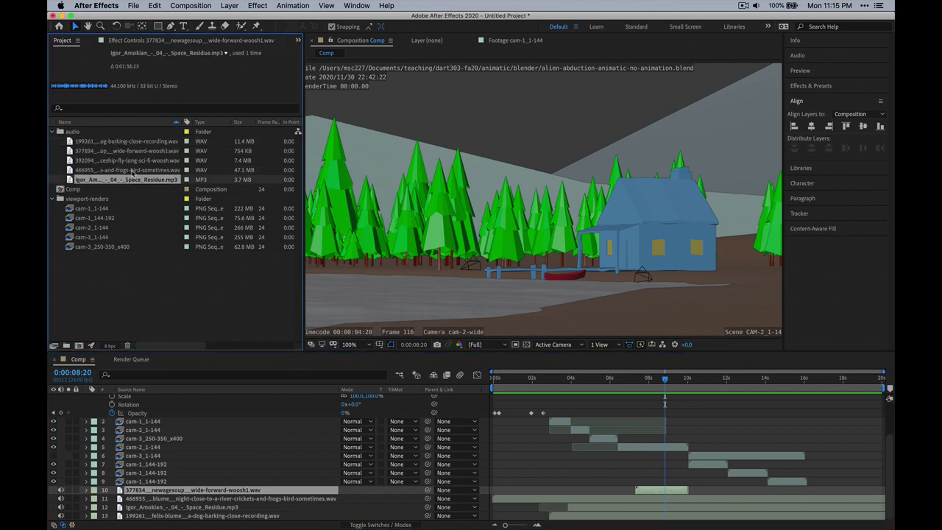
{"action": "left_click", "coordinate": [139, 142]}
{"action": "left_click", "coordinate": [141, 159]}
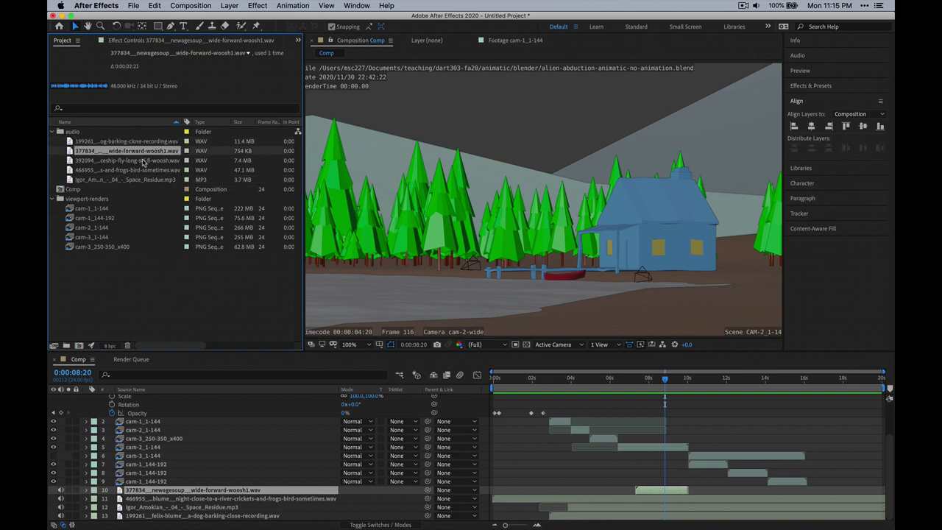
{"action": "key", "text": "Up"}
{"action": "left_click", "coordinate": [139, 162]}
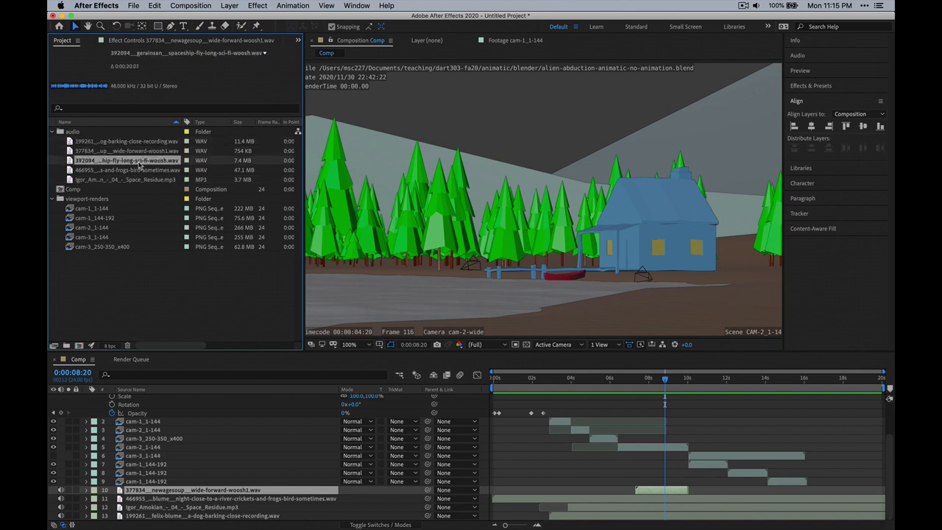
{"action": "left_click_drag", "start_coordinate": [142, 163], "coordinate": [239, 488]}
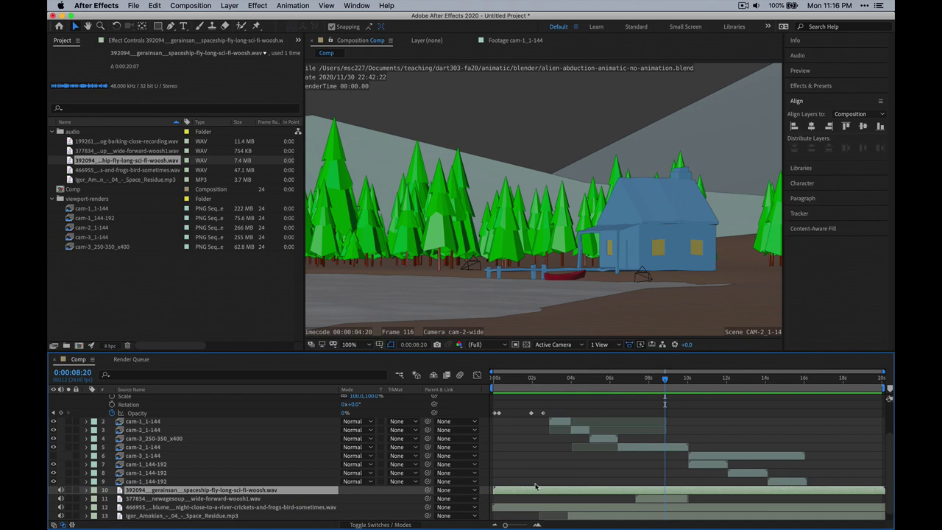
Reveal the spaceship woosh waveform while previewing from the start, then preview from the UFO beam shot.
{"action": "left_click_drag", "start_coordinate": [656, 377], "coordinate": [519, 378]}
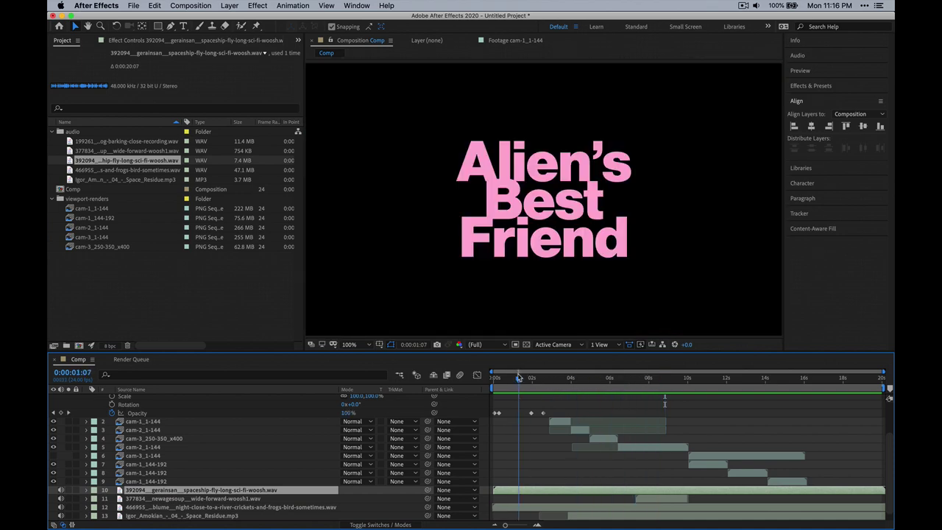
{"action": "key", "text": "Home"}
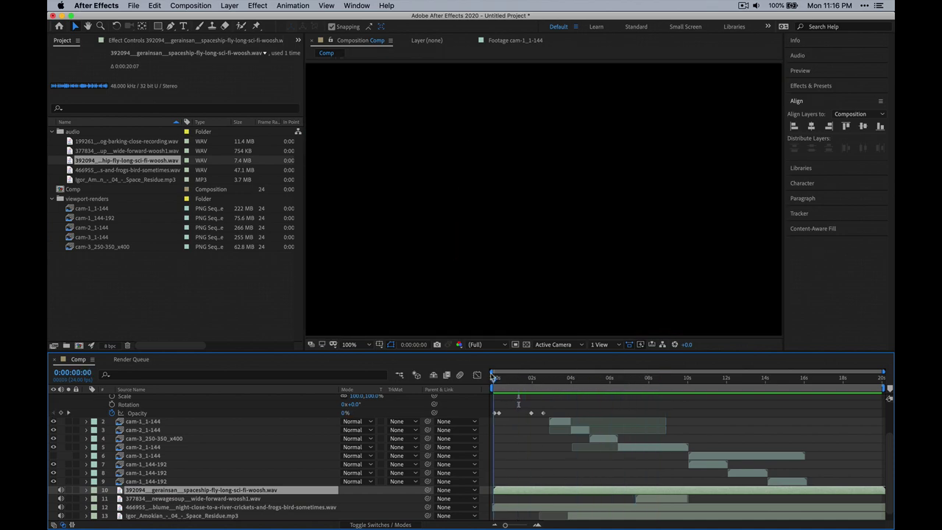
{"action": "key", "text": "space"}
{"action": "left_click", "coordinate": [86, 490]}
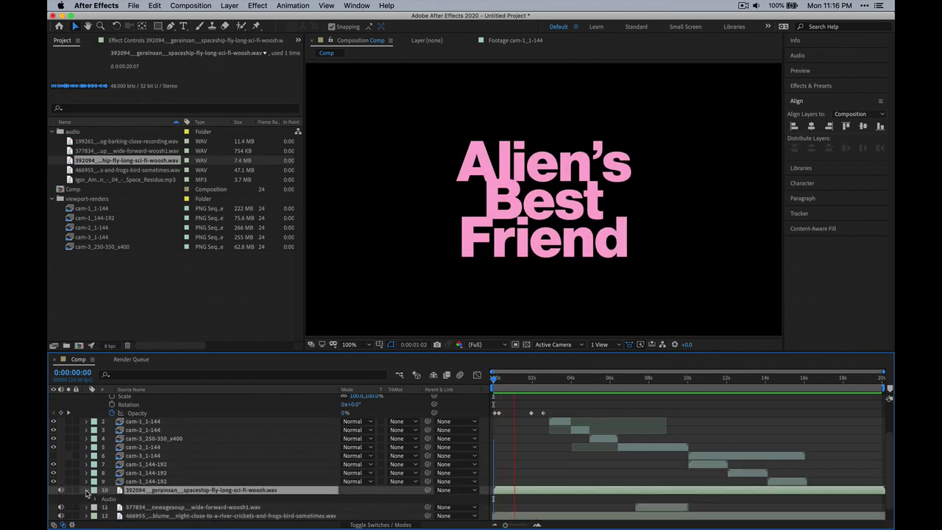
{"action": "left_click", "coordinate": [95, 499]}
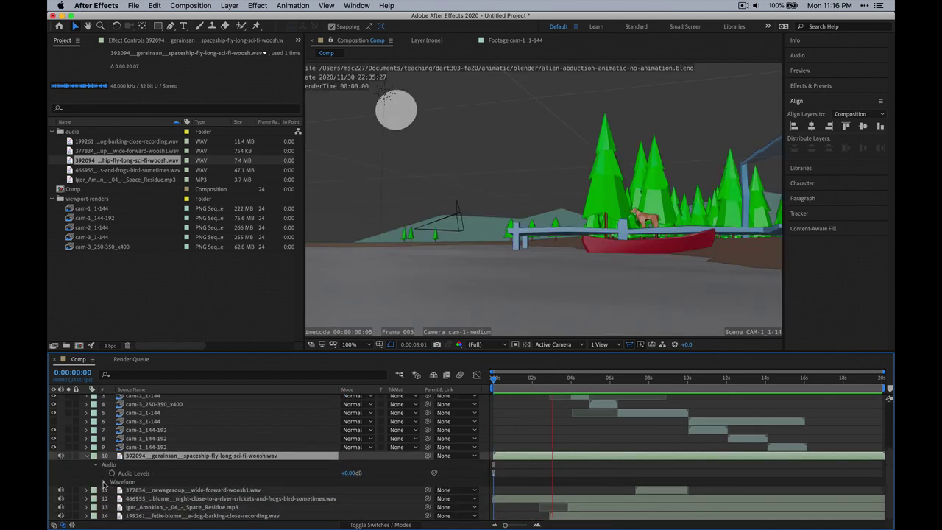
{"action": "left_click", "coordinate": [103, 482]}
{"action": "scroll", "coordinate": [195, 484], "scroll_direction": "down", "scroll_amount": 2}
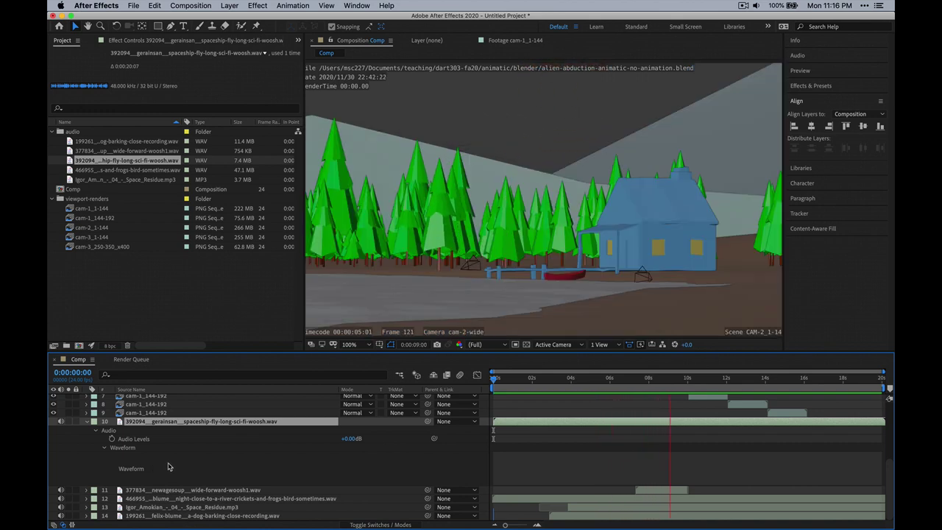
{"action": "key", "text": "space"}
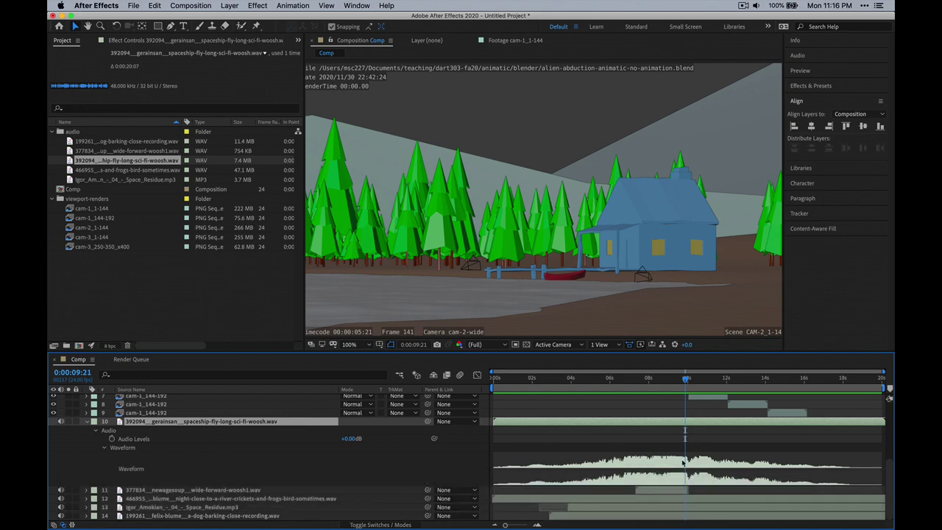
{"action": "left_click_drag", "start_coordinate": [684, 383], "coordinate": [585, 390]}
{"action": "key", "text": "space"}
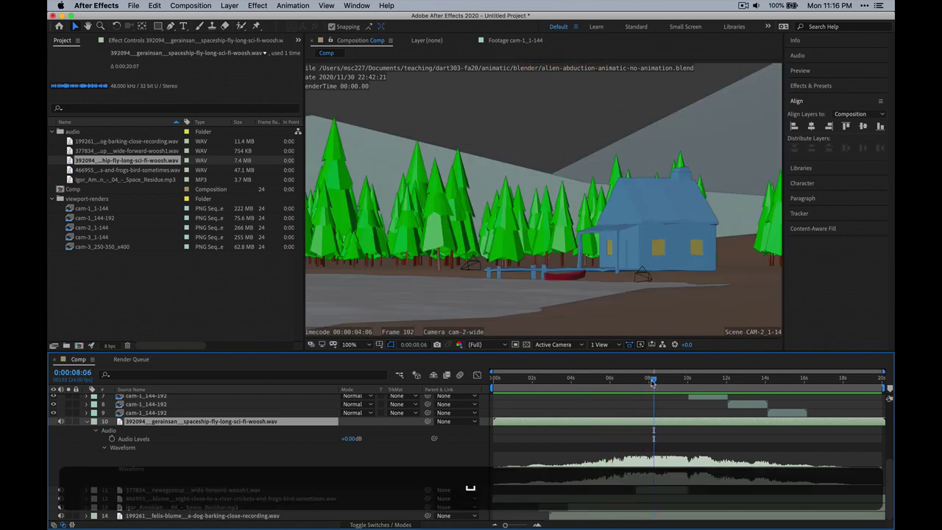
Keyframe the spaceship woosh Audio Levels and fade it to silence by 0:00:09:01, then preview.
{"action": "left_click", "coordinate": [112, 439]}
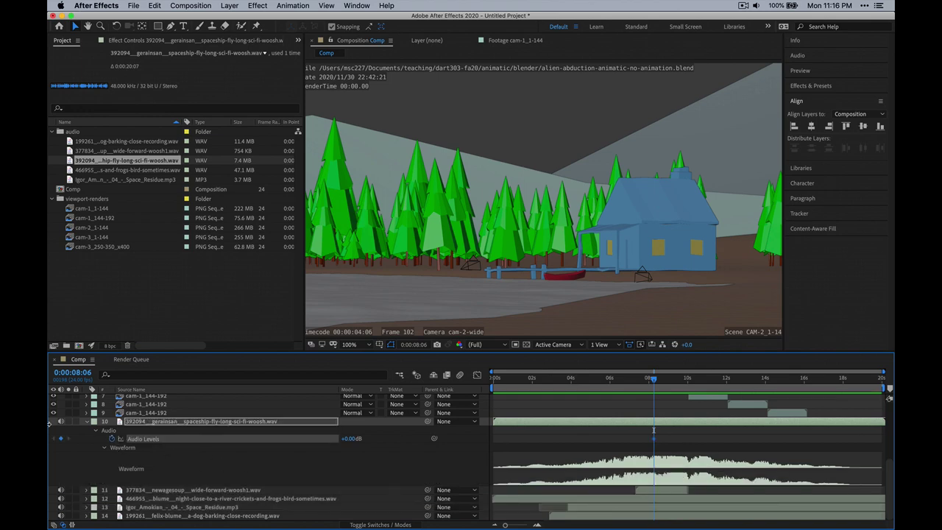
{"action": "left_click_drag", "start_coordinate": [652, 379], "coordinate": [669, 379]}
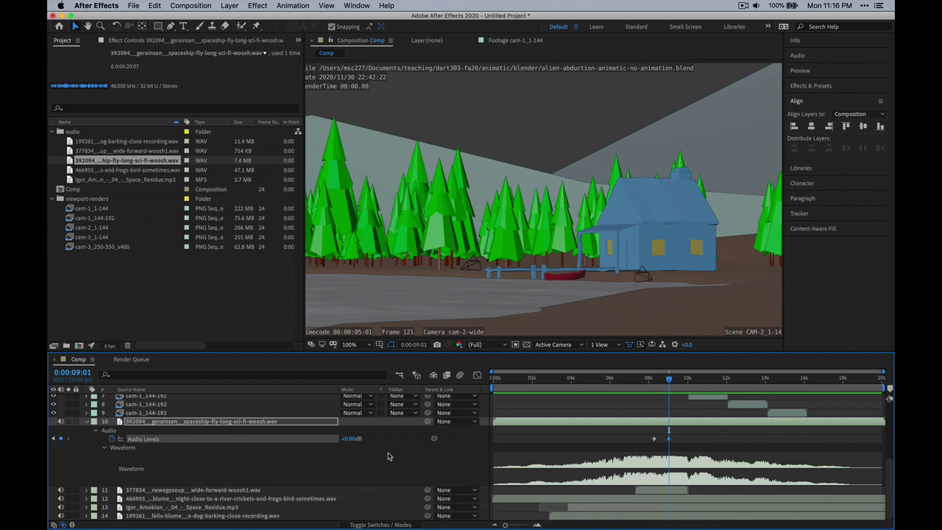
{"action": "left_click_drag", "start_coordinate": [353, 442], "coordinate": [277, 445]}
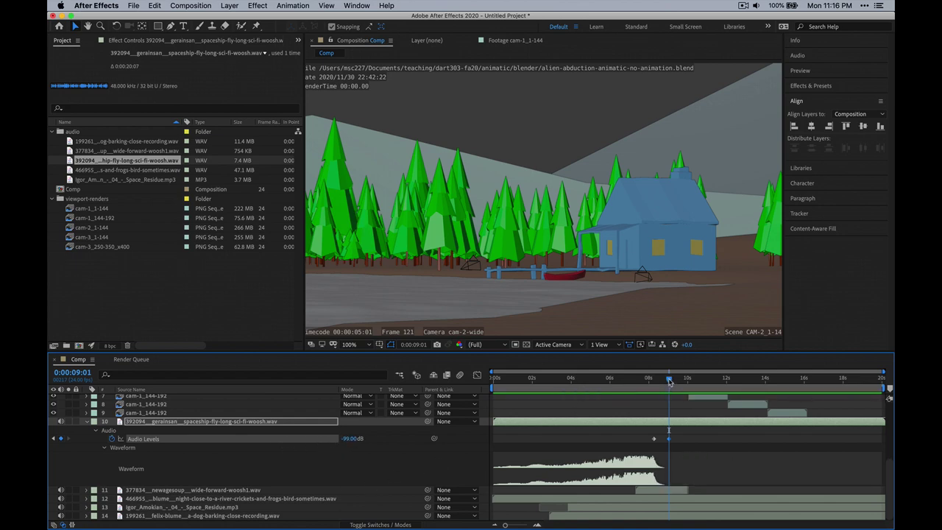
{"action": "key", "text": "Home"}
{"action": "key", "text": "space"}
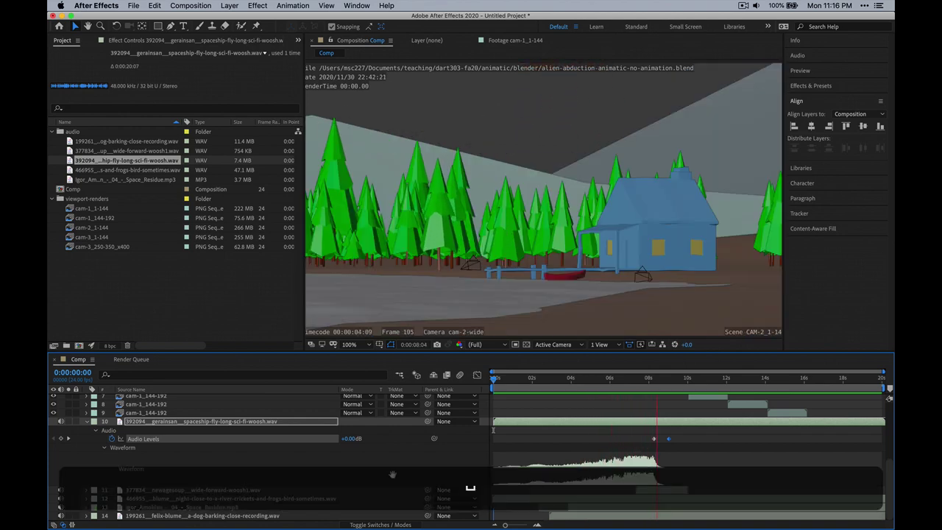
{"action": "key", "text": "space"}
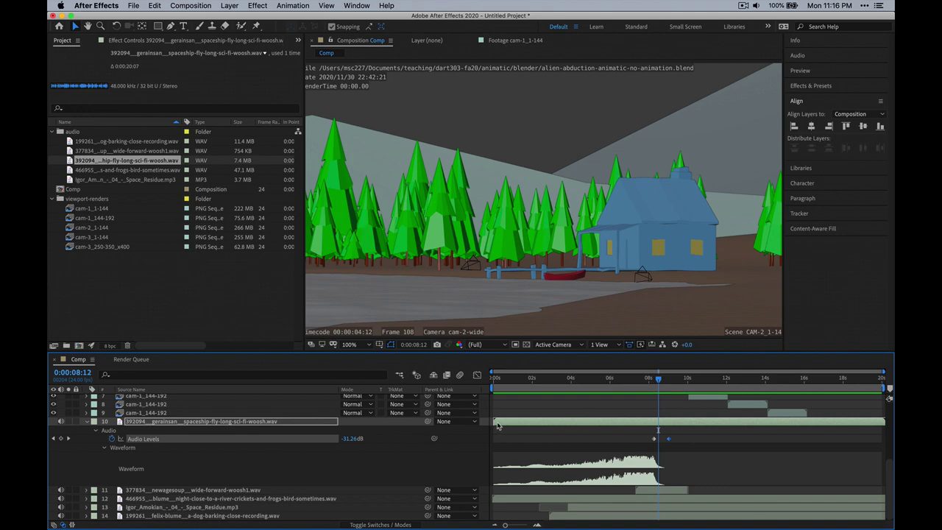
Trim the woosh layer's in-point and slide the layer earlier in the timeline.
{"action": "left_click_drag", "start_coordinate": [492, 421], "coordinate": [550, 421]}
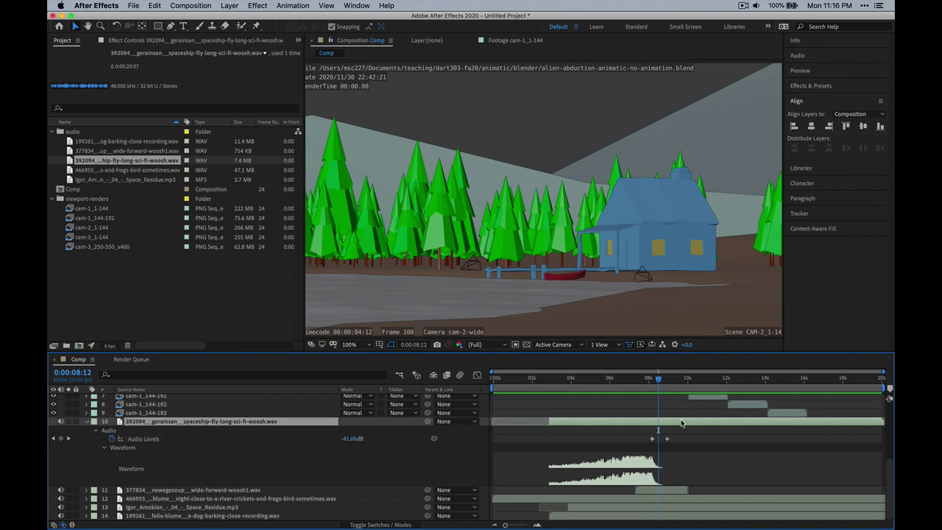
{"action": "left_click_drag", "start_coordinate": [670, 421], "coordinate": [645, 403]}
{"action": "key", "text": "space"}
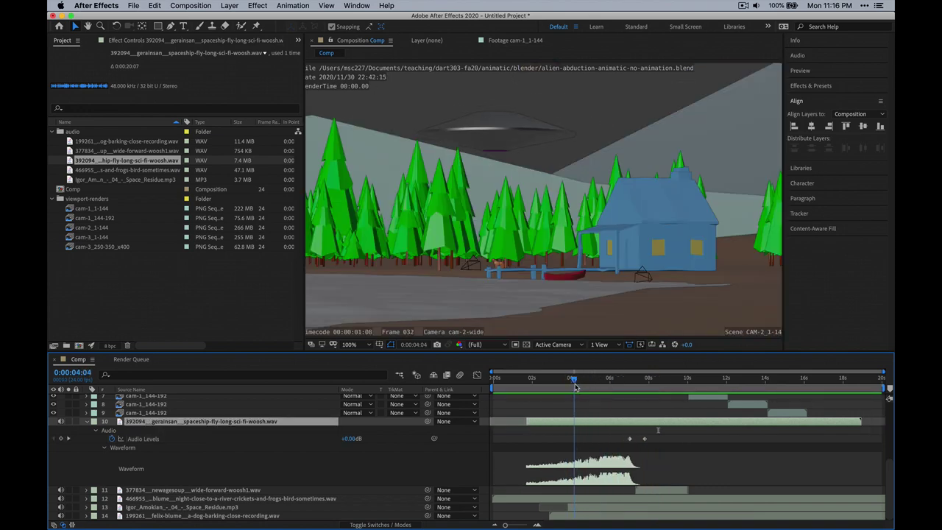
{"action": "left_click_drag", "start_coordinate": [622, 417], "coordinate": [604, 418]}
Add an Audio Levels keyframe of -19 dB at 0:00:00:16 so the whoosh fades in.
{"action": "left_click_drag", "start_coordinate": [506, 421], "coordinate": [503, 421]}
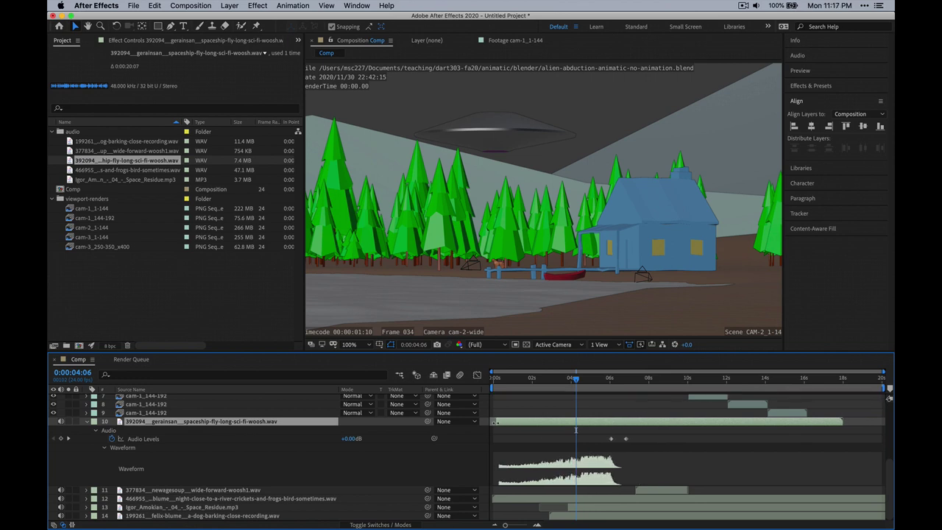
{"action": "left_click", "coordinate": [521, 379]}
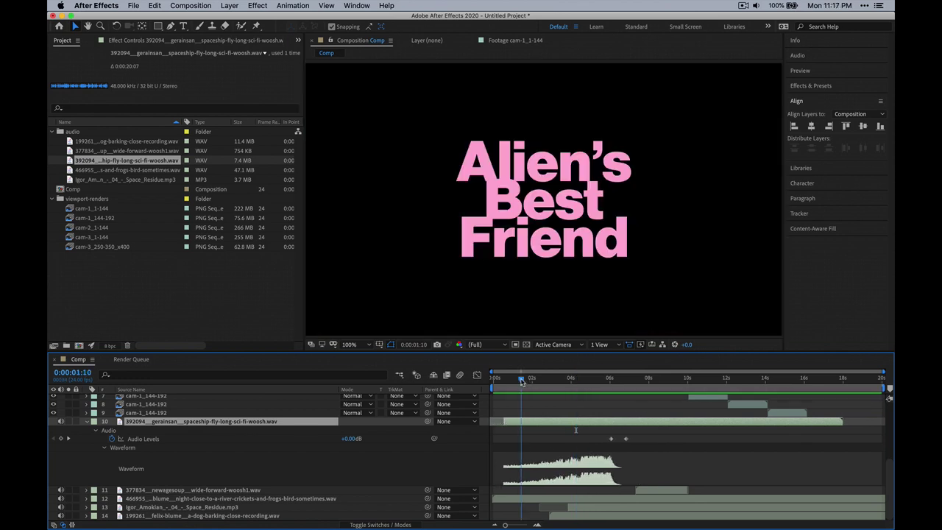
{"action": "left_click", "coordinate": [61, 438]}
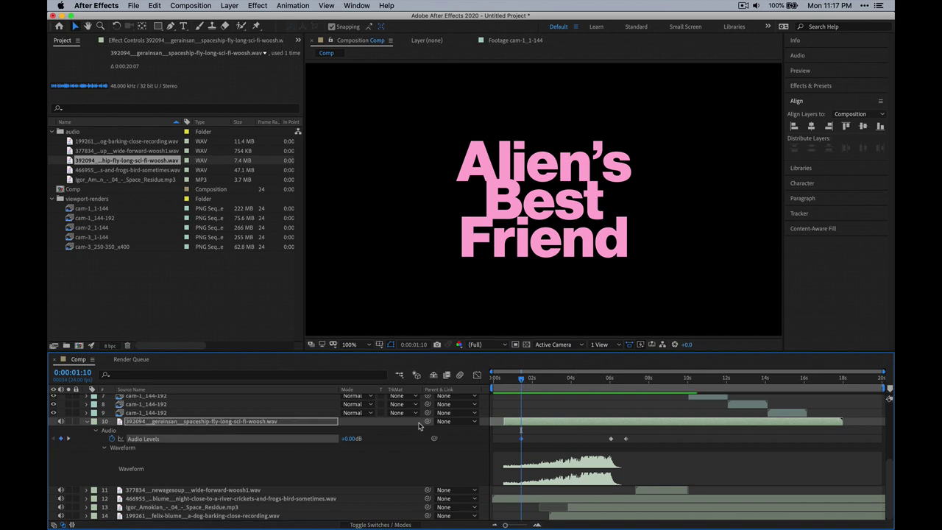
{"action": "left_click_drag", "start_coordinate": [521, 379], "coordinate": [506, 379]}
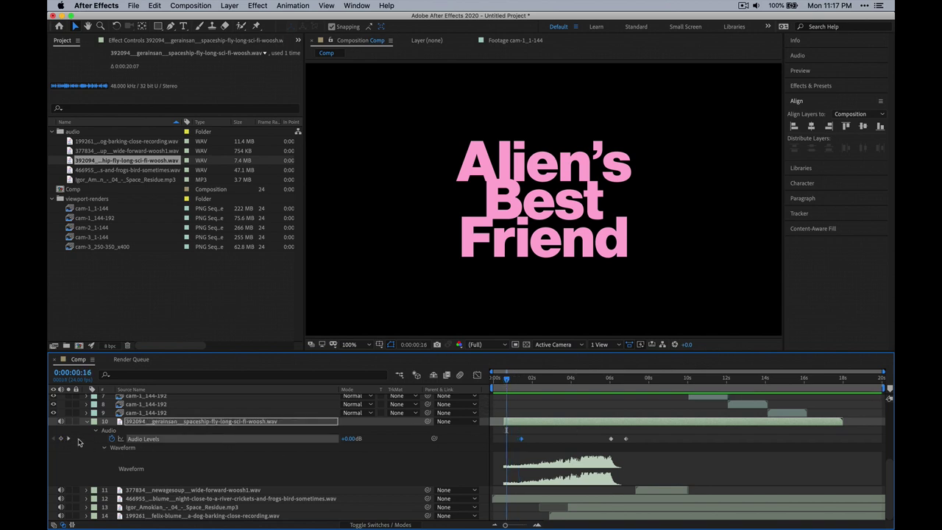
{"action": "left_click_drag", "start_coordinate": [342, 438], "coordinate": [337, 439]}
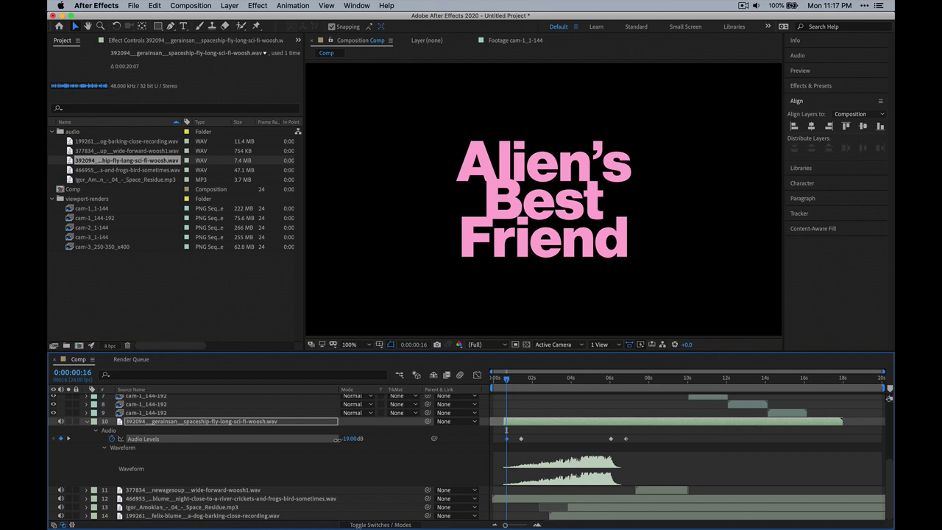
Shift the whoosh's fade-out keyframes later and preview the whole composition.
{"action": "left_click_drag", "start_coordinate": [517, 380], "coordinate": [638, 397]}
{"action": "left_click_drag", "start_coordinate": [625, 439], "coordinate": [671, 444]}
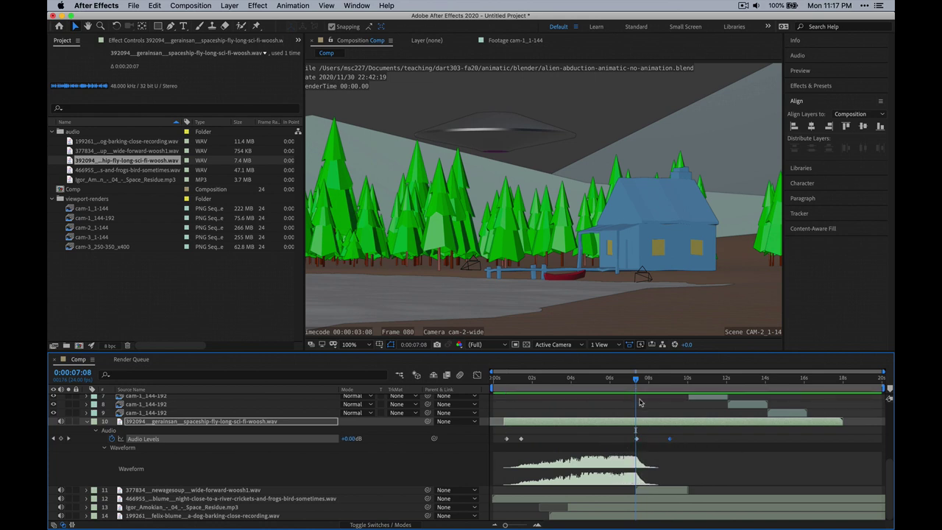
{"action": "key", "text": "Home"}
{"action": "key", "text": "space"}
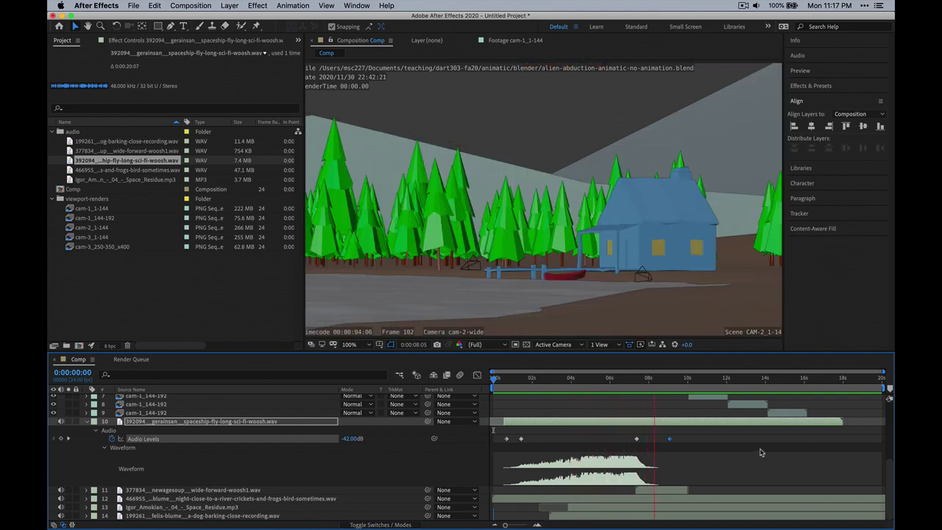
{"action": "key", "text": "space"}
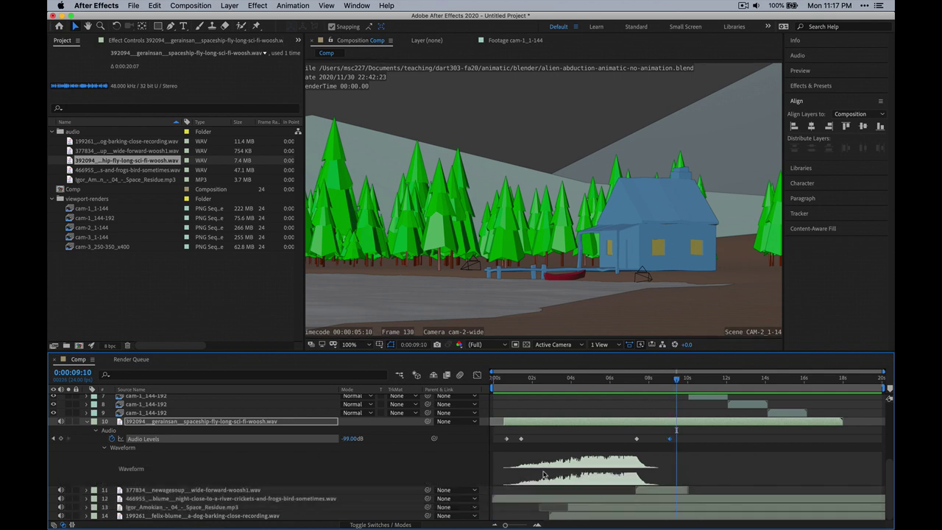
{"action": "left_click", "coordinate": [658, 384]}
{"action": "left_click", "coordinate": [659, 384]}
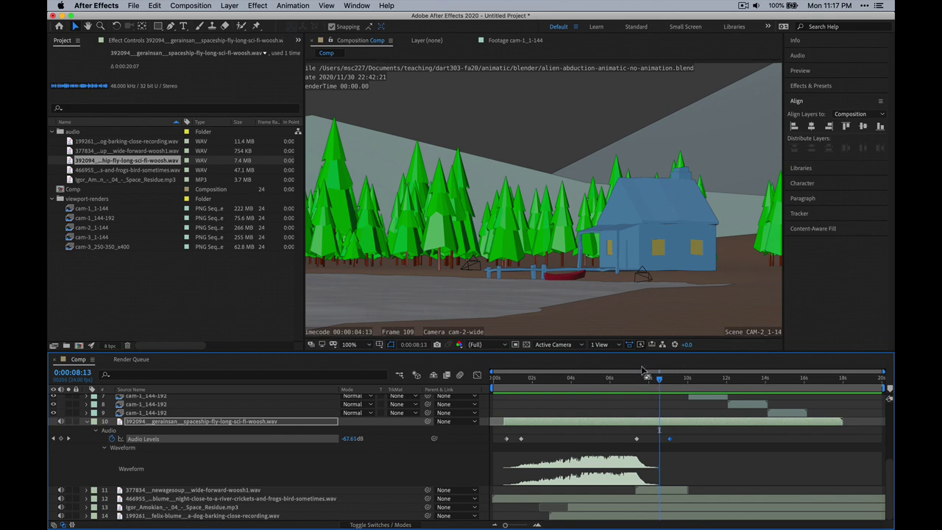
{"action": "left_click_drag", "start_coordinate": [701, 386], "coordinate": [841, 389]}
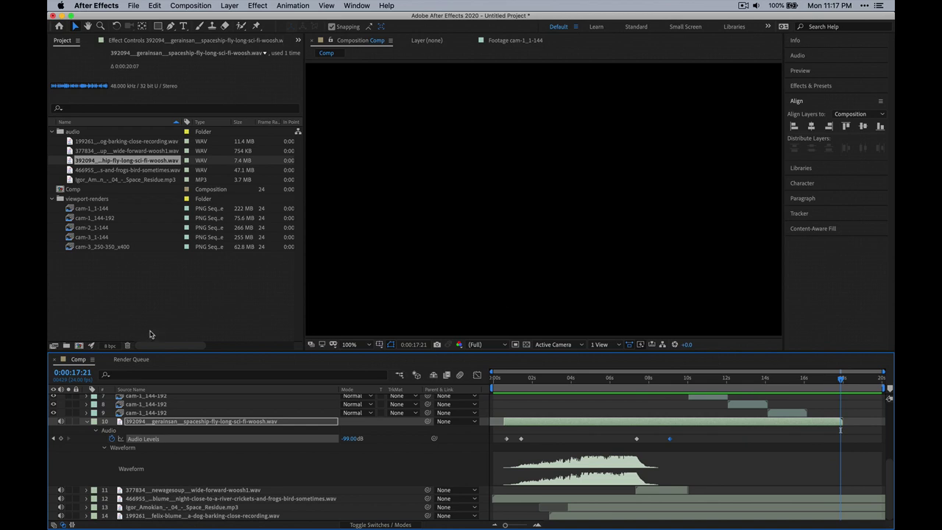
Collapse the layers, create a placeholder text layer, and move it toward the frame centre.
{"action": "scroll", "coordinate": [234, 490], "scroll_direction": "up", "scroll_amount": 5}
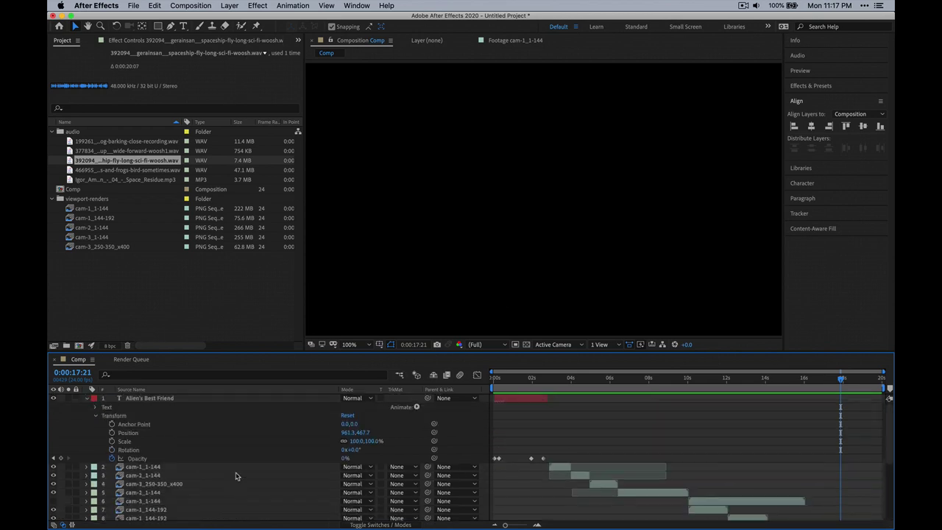
{"action": "left_click", "coordinate": [87, 398]}
{"action": "left_click", "coordinate": [86, 476]}
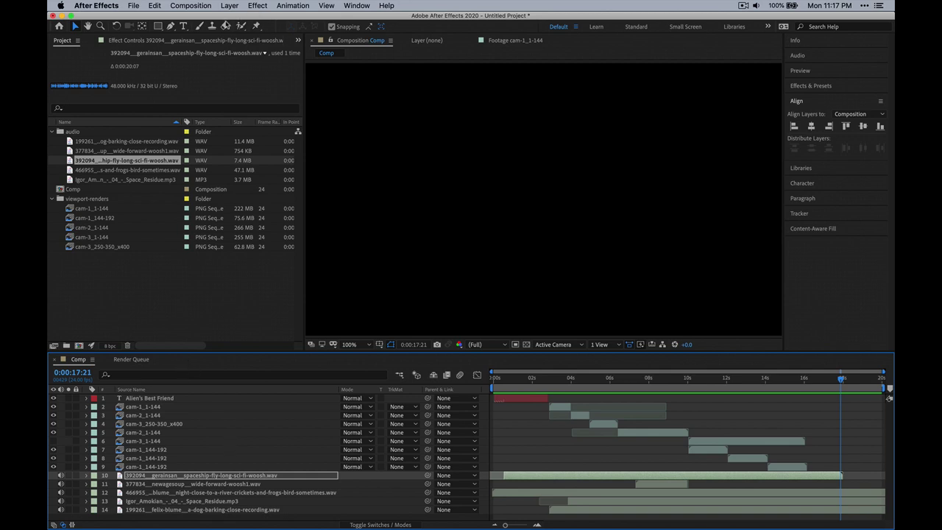
{"action": "left_click", "coordinate": [187, 27]}
{"action": "left_click", "coordinate": [476, 190]}
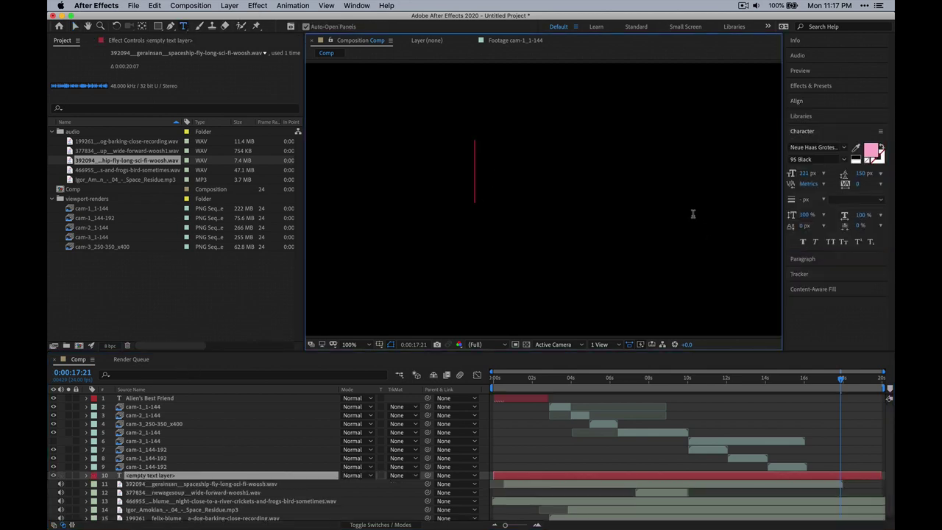
{"action": "type", "text": "M"}
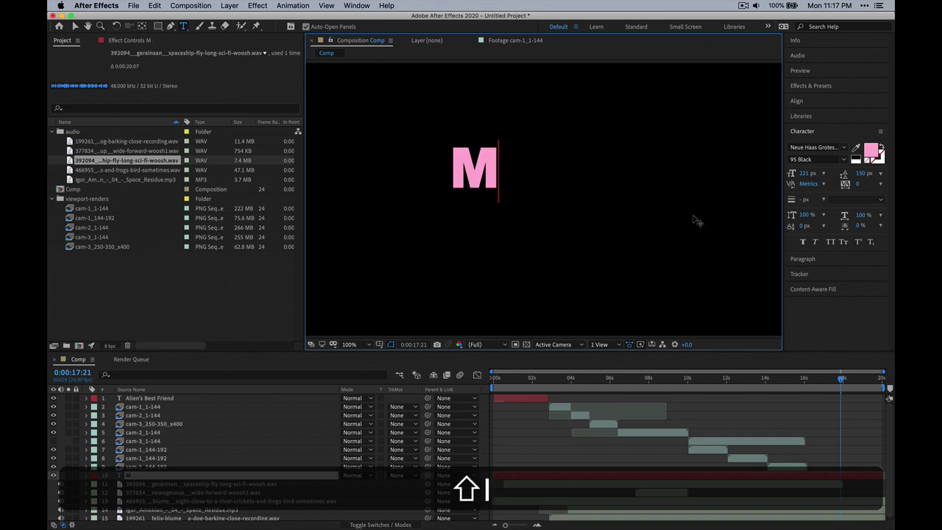
{"action": "type", "text": "ike did it!"}
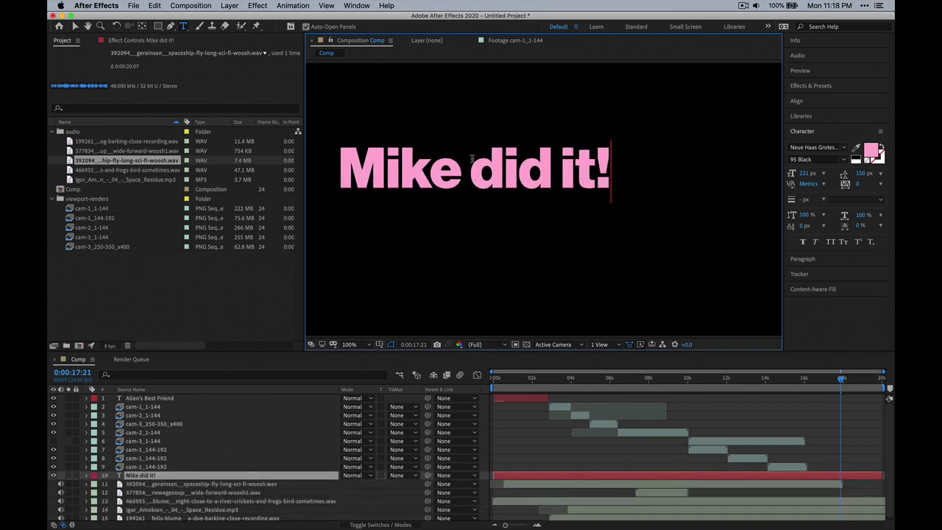
{"action": "left_click", "coordinate": [74, 26]}
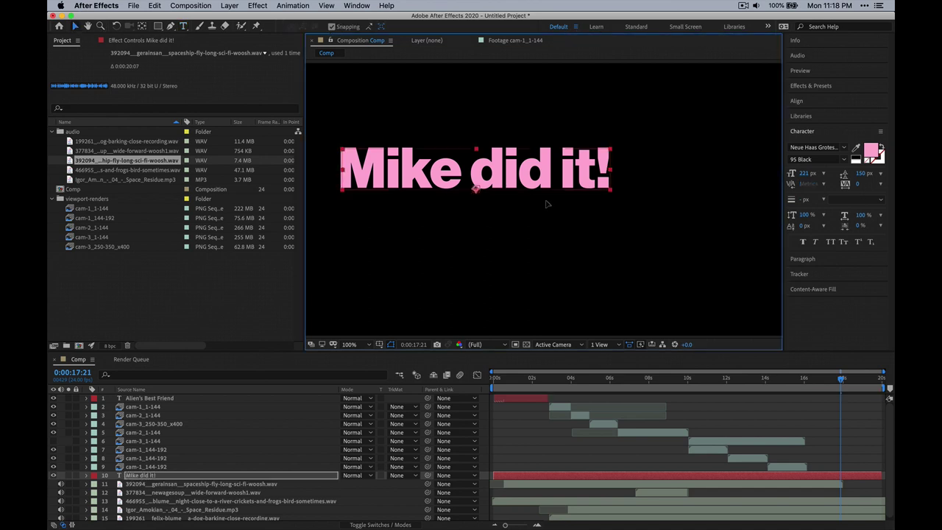
{"action": "left_click_drag", "start_coordinate": [510, 185], "coordinate": [567, 230]}
Retype the text as 'Animation by' with the animator's full name on a second line.
{"action": "double_click", "coordinate": [566, 227]}
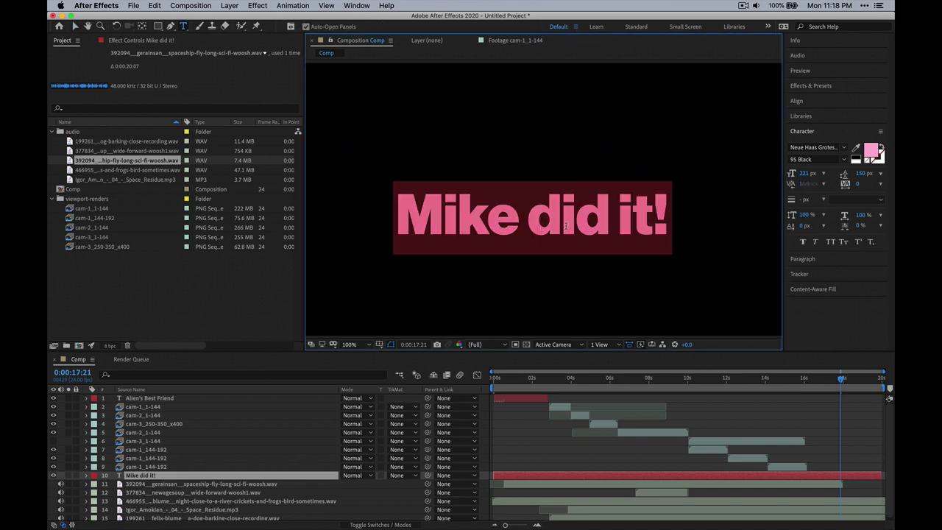
{"action": "type", "text": "ANimatio"}
{"action": "key", "text": "BackSpace"}
{"action": "key", "text": "BackSpace"}
{"action": "key", "text": "BackSpace"}
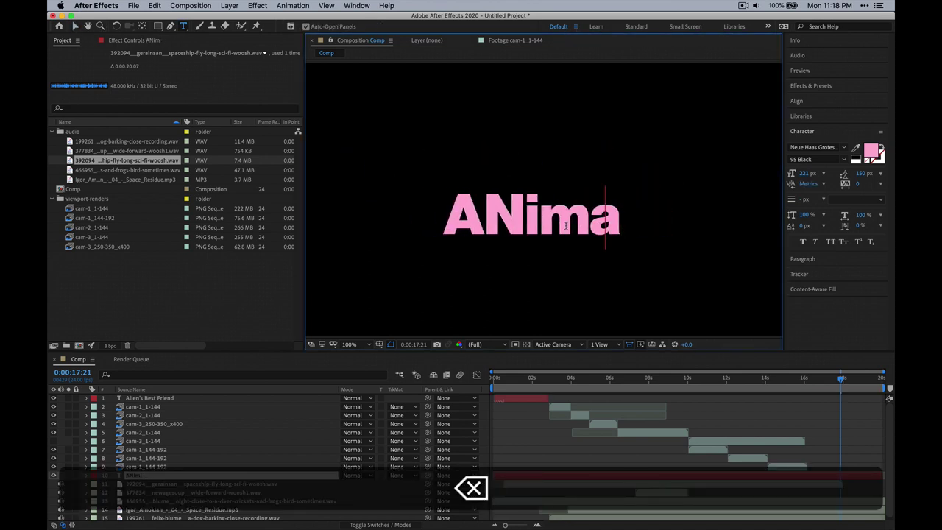
{"action": "key", "text": "BackSpace"}
{"action": "key", "text": "BackSpace"}
{"action": "key", "text": "BackSpace"}
{"action": "key", "text": "BackSpace"}
{"action": "type", "text": "nimation"}
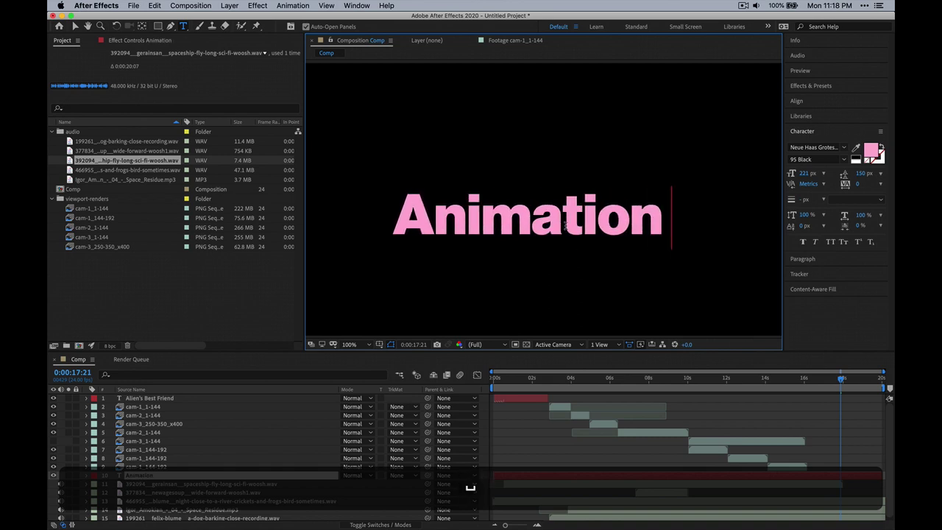
{"action": "type", "text": " by"}
{"action": "key", "text": "shift+Return"}
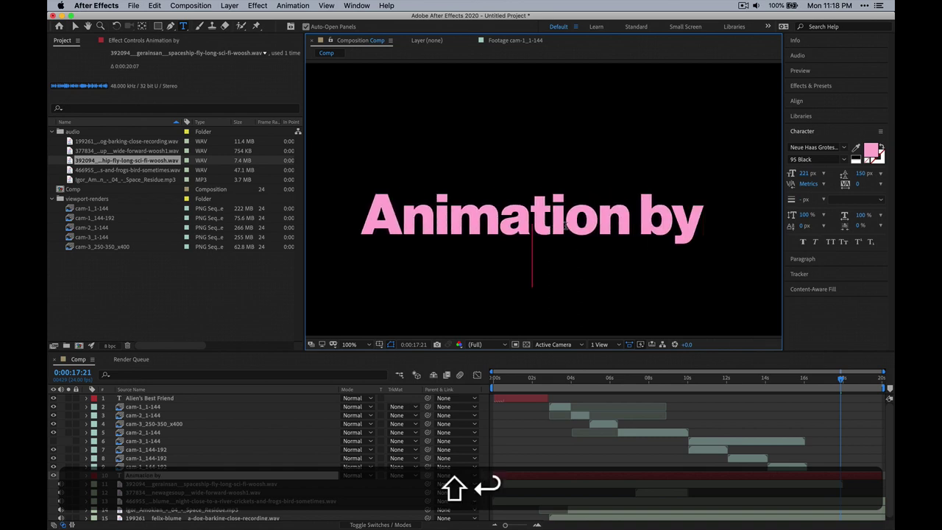
{"action": "type", "text": "Your"}
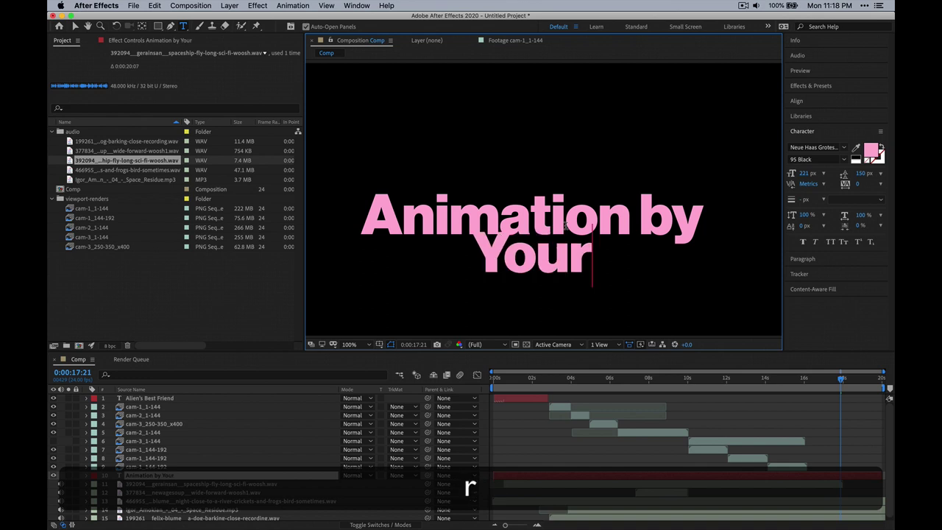
{"action": "key", "text": "BackSpace"}
{"action": "key", "text": "BackSpace"}
{"action": "key", "text": "BackSpace"}
{"action": "key", "text": "BackSpace"}
{"action": "type", "text": "Michael"}
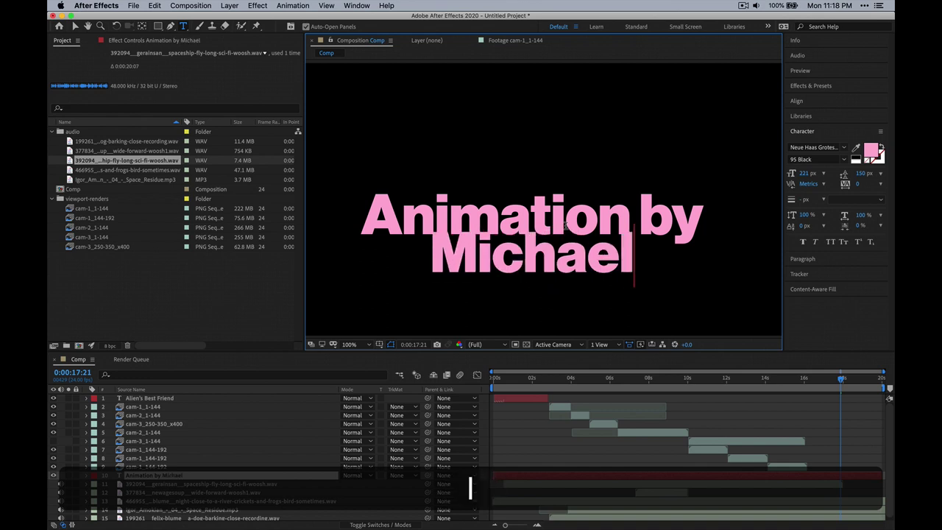
{"action": "type", "text": " Collins"}
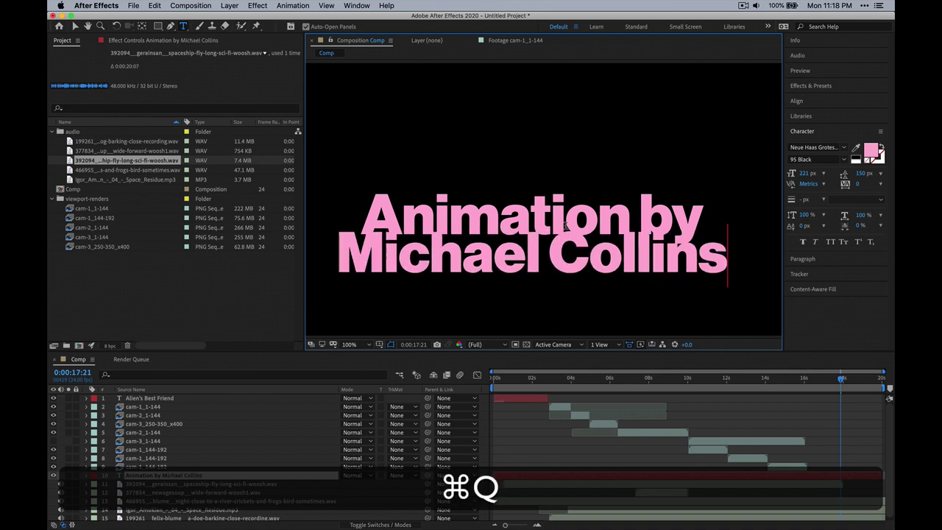
{"action": "key", "text": "super+a"}
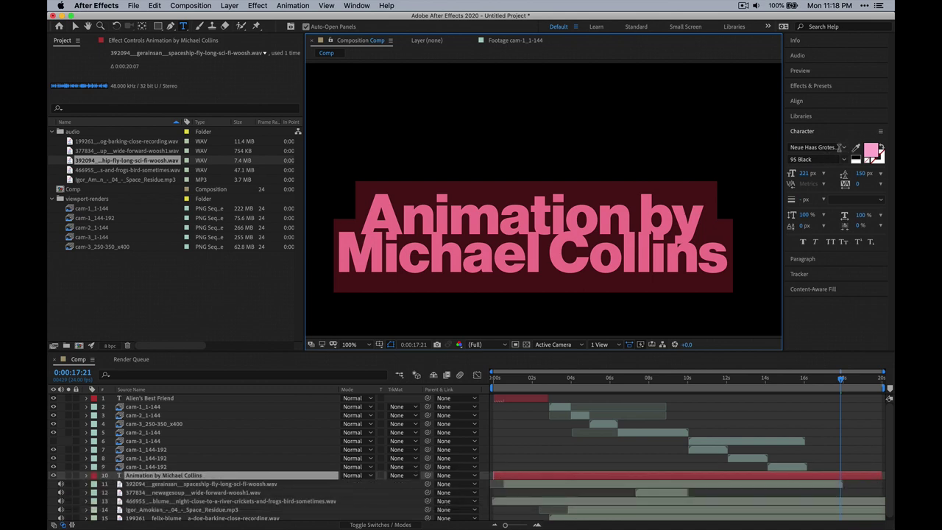
Make the whole credit text white (FFFFFF) in 65 Medium weight.
{"action": "left_click", "coordinate": [870, 152]}
{"action": "left_click_drag", "start_coordinate": [743, 279], "coordinate": [653, 237]}
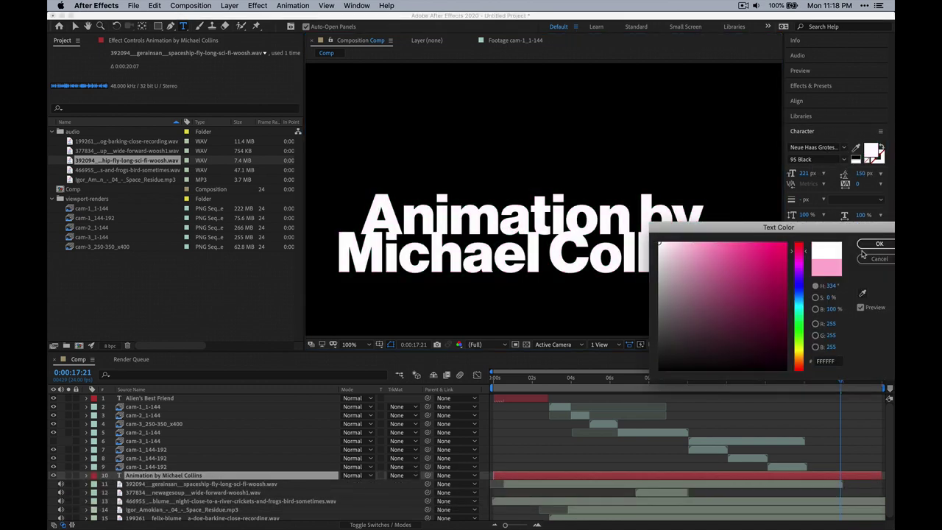
{"action": "left_click", "coordinate": [871, 246]}
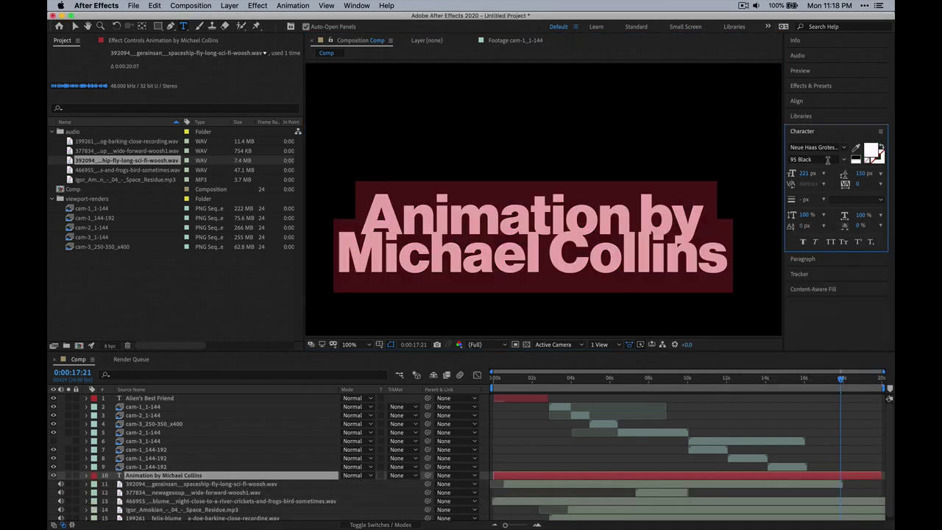
{"action": "left_click", "coordinate": [845, 161]}
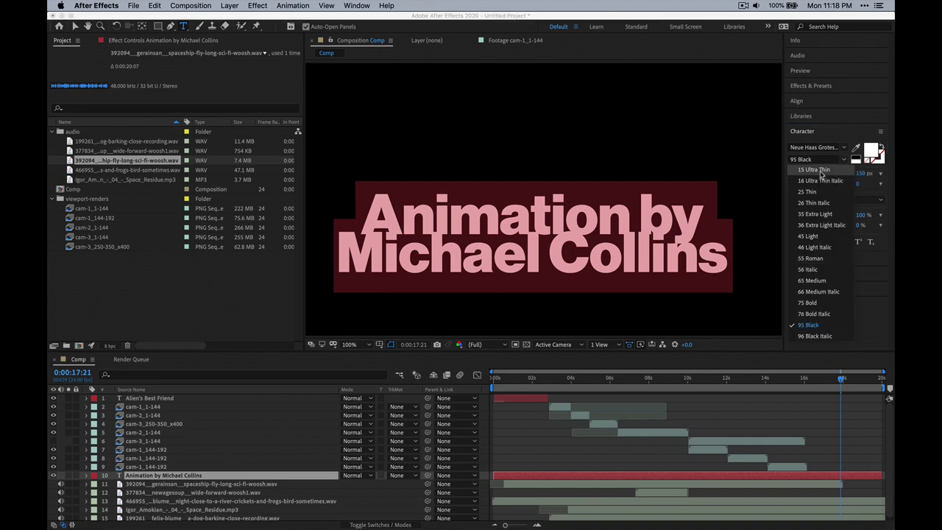
{"action": "left_click", "coordinate": [821, 280]}
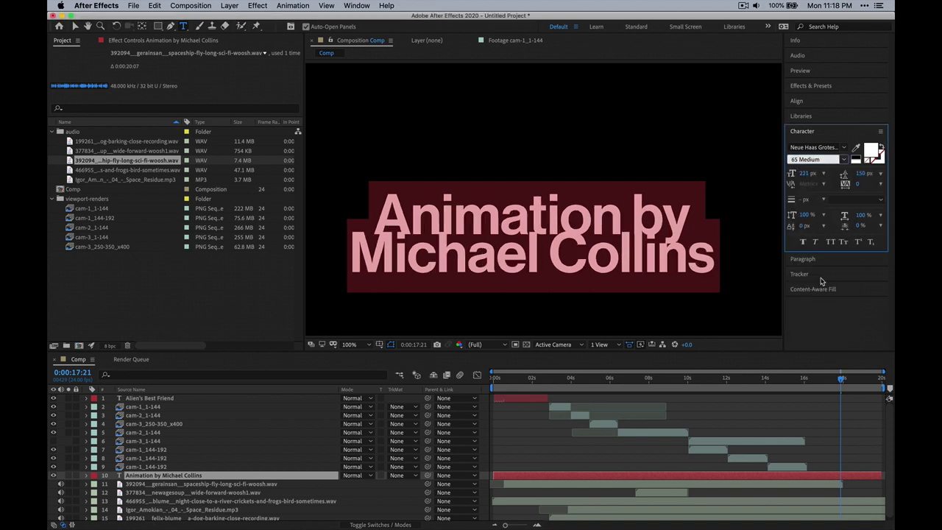
{"action": "left_click", "coordinate": [640, 253]}
Set the 'Animation by' line to the thinner 45 Light weight.
{"action": "triple_click", "coordinate": [642, 253]}
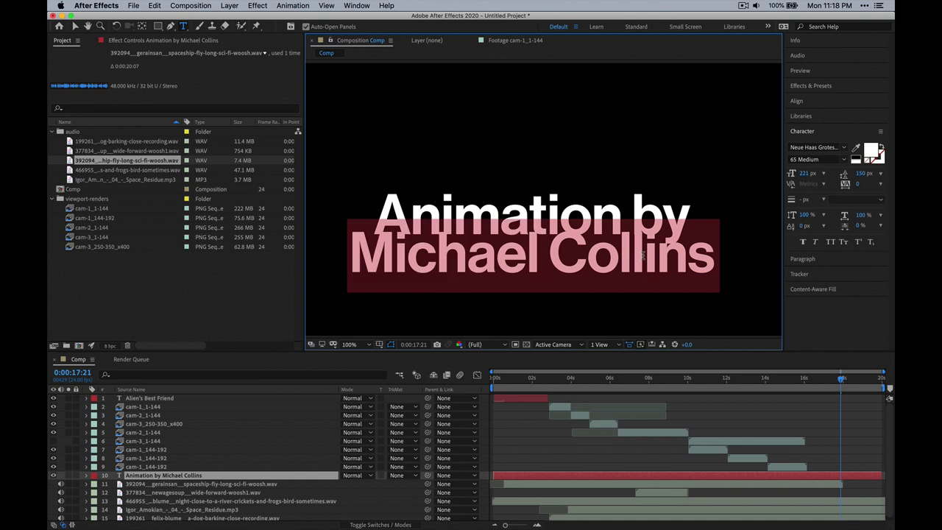
{"action": "triple_click", "coordinate": [622, 224]}
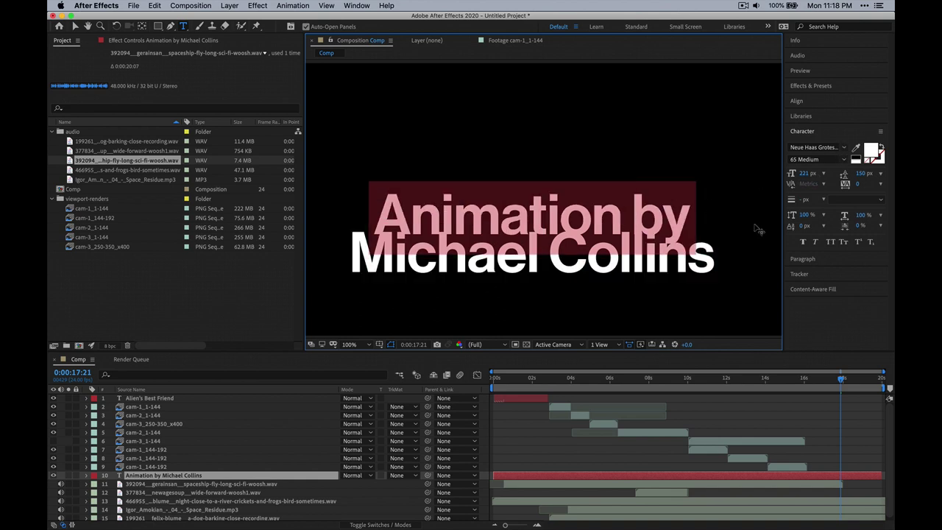
{"action": "left_click", "coordinate": [844, 160]}
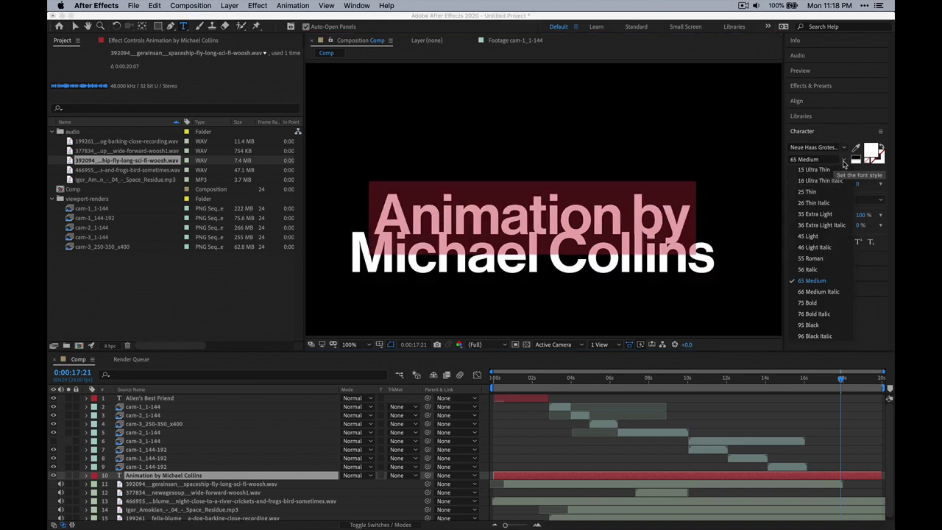
{"action": "left_click", "coordinate": [816, 233]}
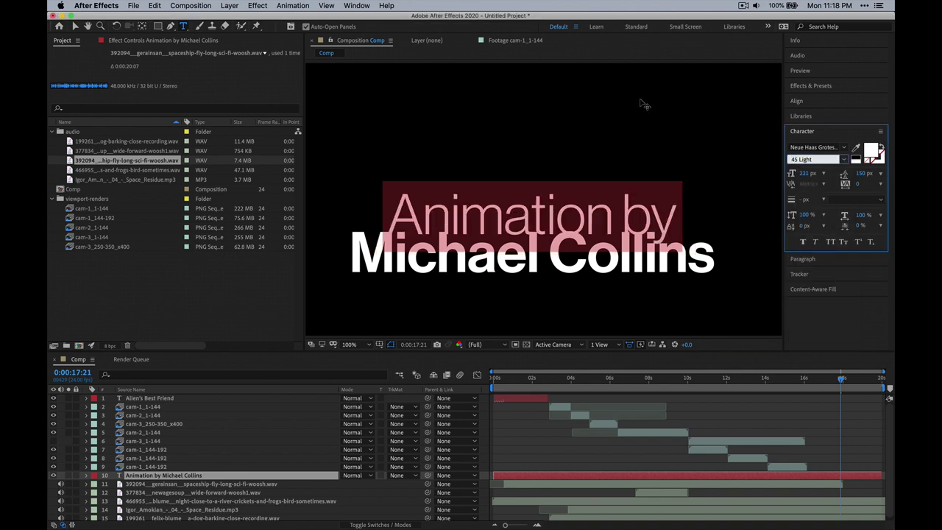
{"action": "left_click", "coordinate": [527, 216]}
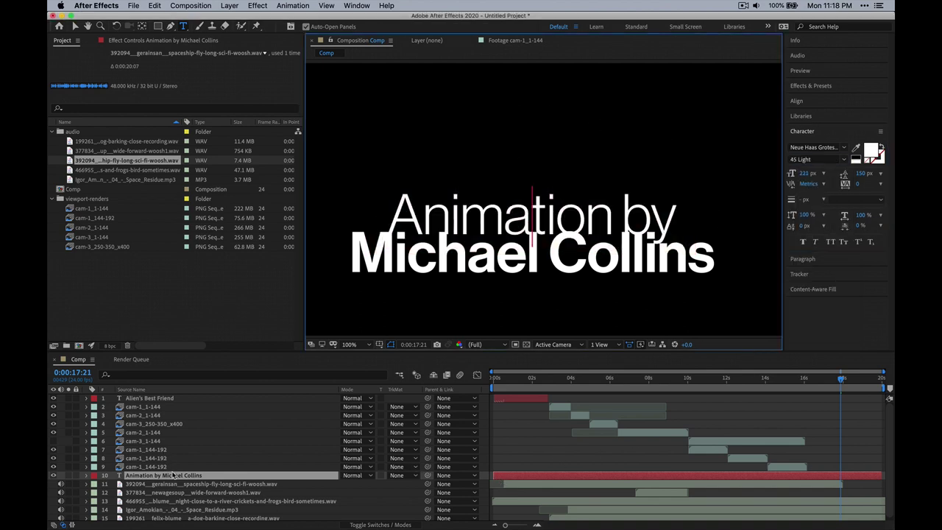
Start the credit layer near 17s and extend the cam-1_144-192 footage beneath it with one duplicate.
{"action": "left_click_drag", "start_coordinate": [174, 476], "coordinate": [196, 406]}
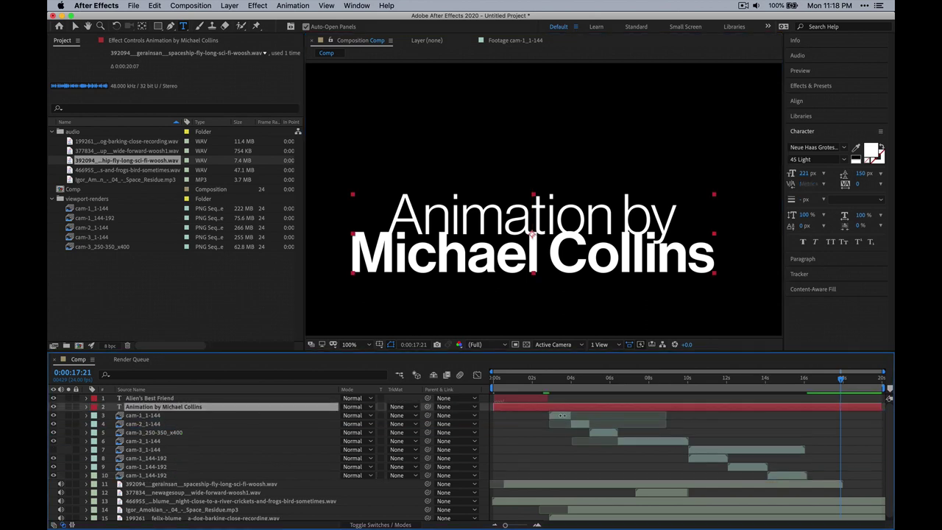
{"action": "left_click_drag", "start_coordinate": [493, 406], "coordinate": [837, 385]}
{"action": "left_click", "coordinate": [787, 475]}
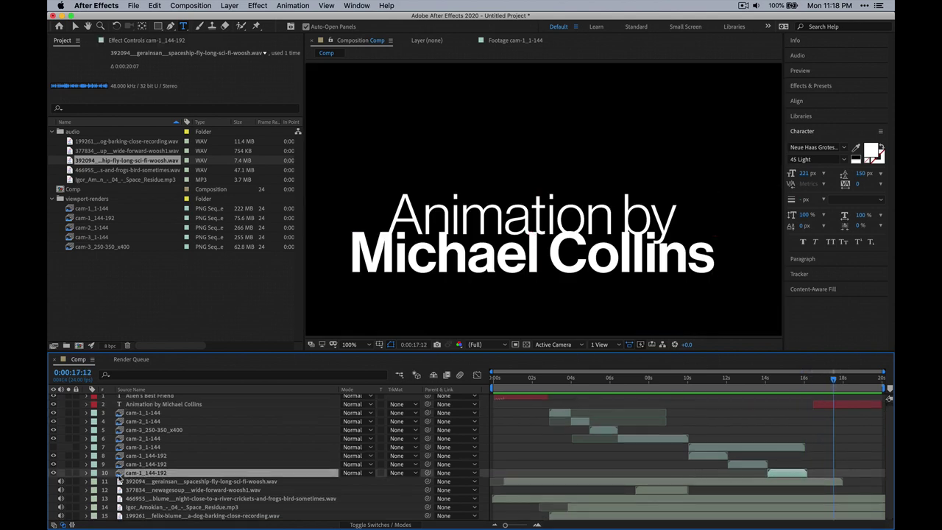
{"action": "key", "text": "super+d"}
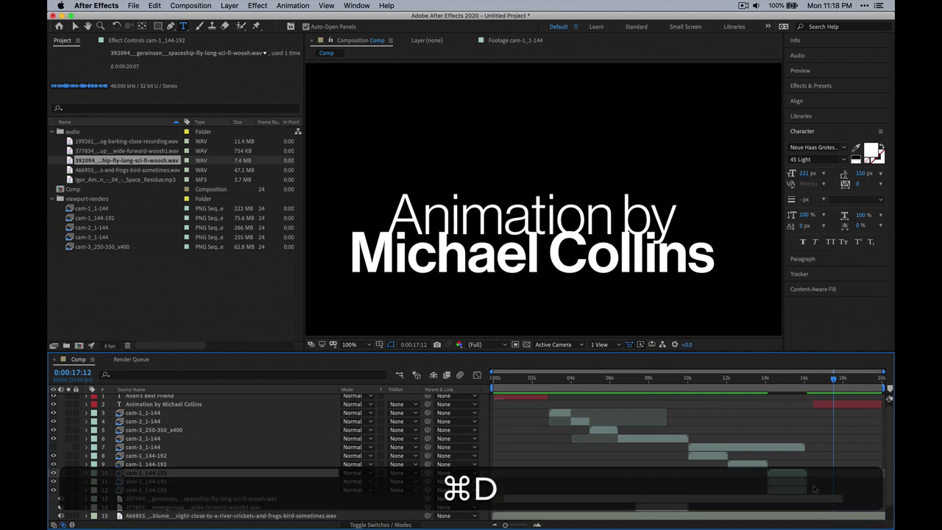
{"action": "left_click_drag", "start_coordinate": [785, 486], "coordinate": [825, 485]}
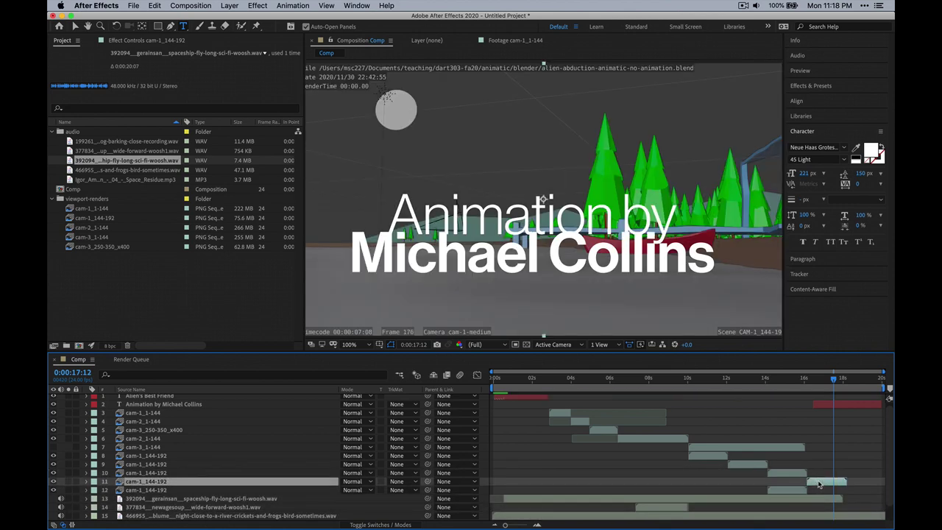
{"action": "left_click_drag", "start_coordinate": [824, 388], "coordinate": [808, 390]}
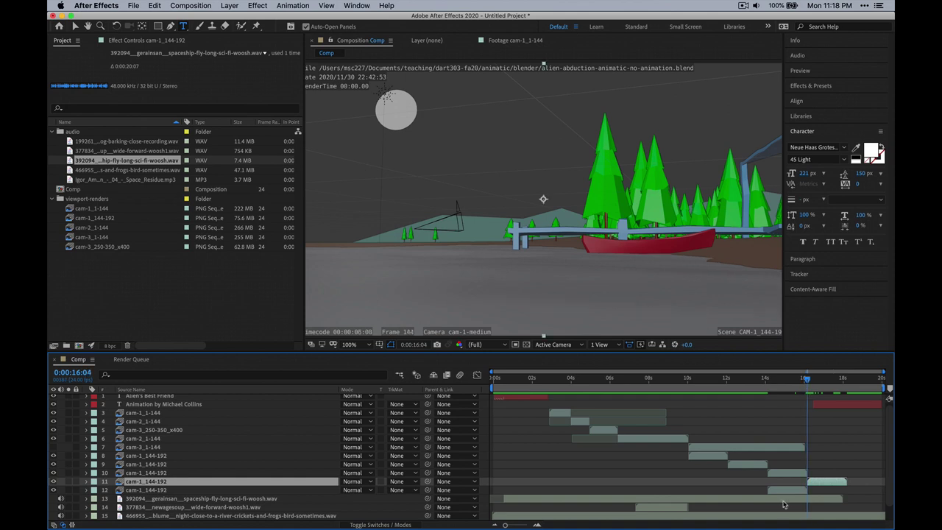
{"action": "left_click_drag", "start_coordinate": [787, 485], "coordinate": [817, 490]}
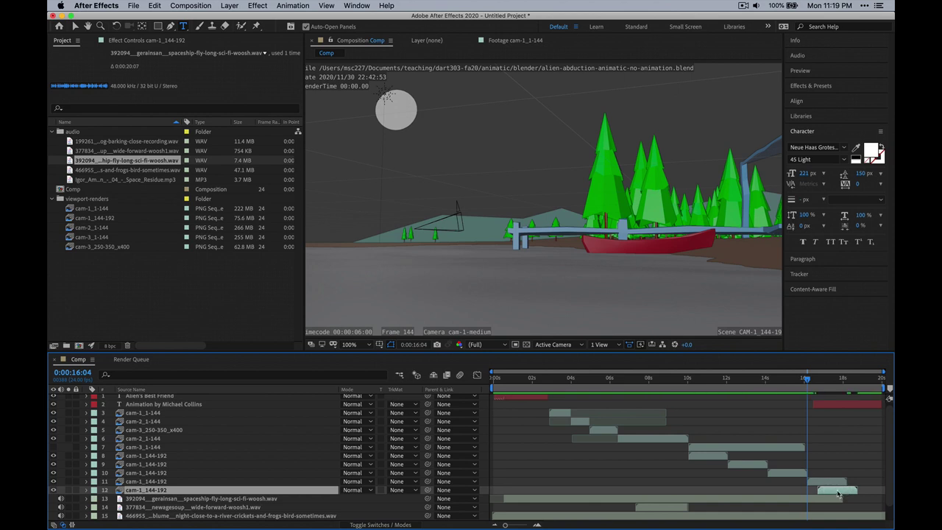
{"action": "key", "text": "BackSpace"}
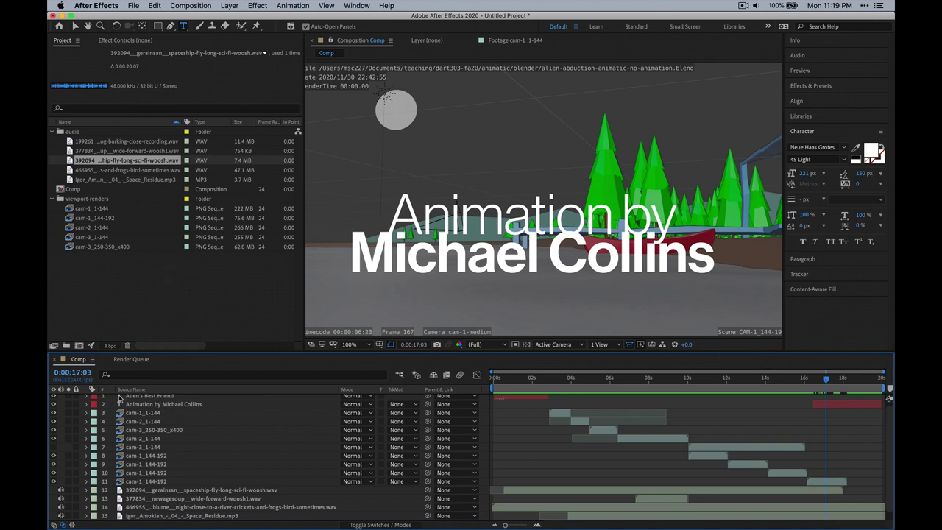
Keyframe the credit's Opacity to fade in from 14% around 16:17 up to full.
{"action": "scroll", "coordinate": [123, 405], "scroll_direction": "up", "scroll_amount": 1}
{"action": "left_click", "coordinate": [85, 406]}
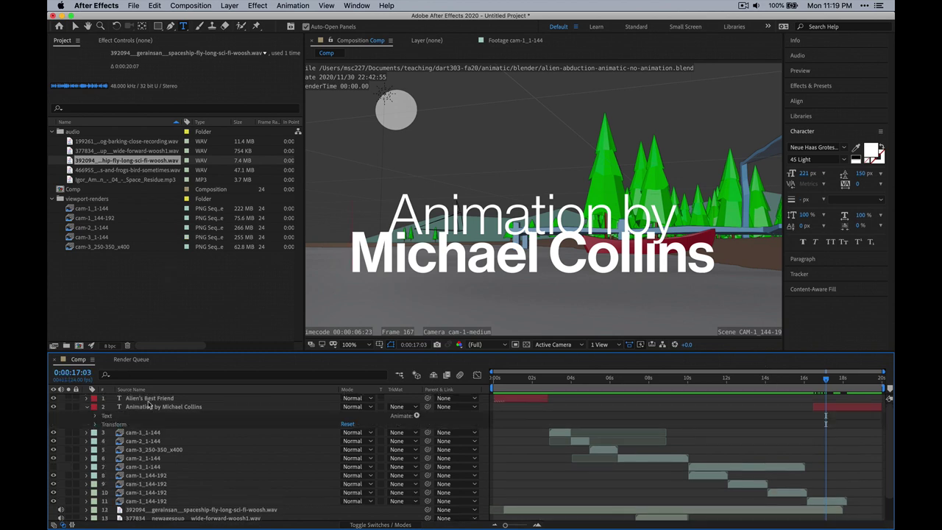
{"action": "left_click", "coordinate": [95, 425]}
{"action": "left_click", "coordinate": [112, 468]}
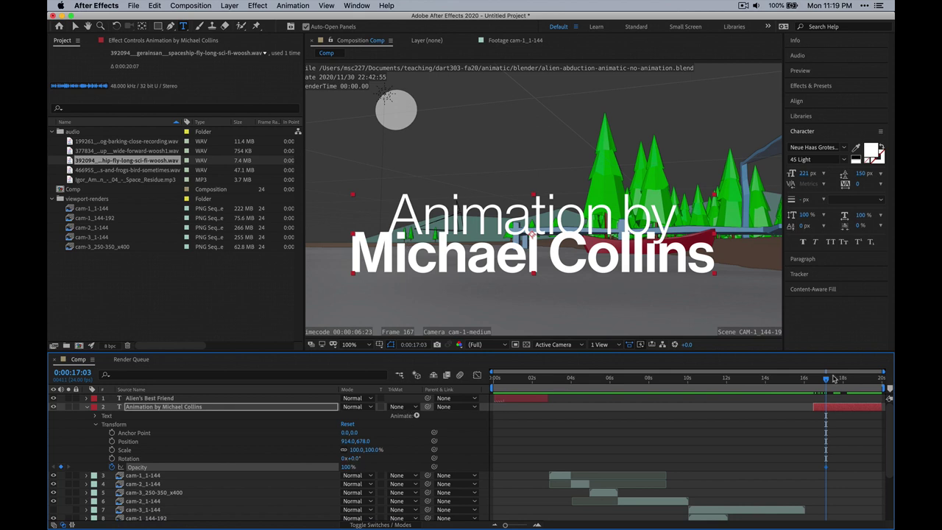
{"action": "left_click_drag", "start_coordinate": [827, 378], "coordinate": [818, 379]}
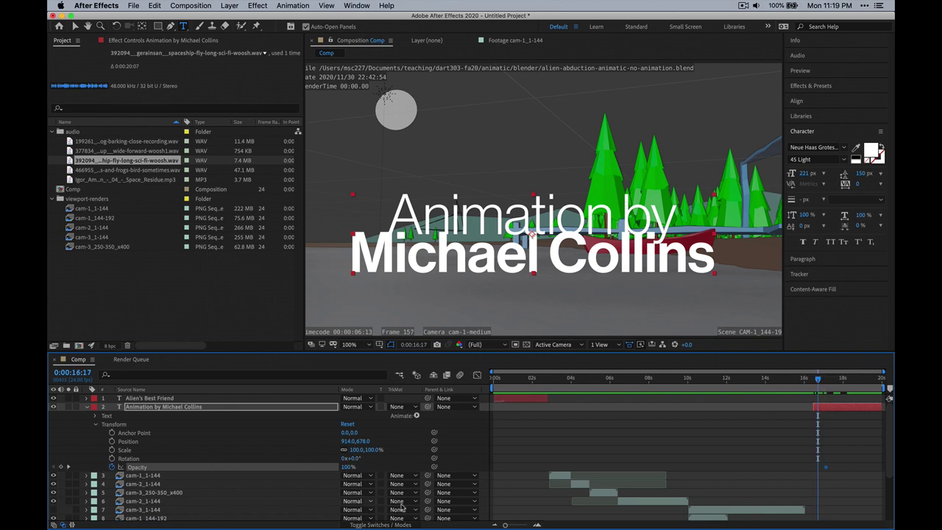
{"action": "left_click_drag", "start_coordinate": [347, 466], "coordinate": [291, 469]}
{"action": "left_click_drag", "start_coordinate": [820, 383], "coordinate": [857, 385]}
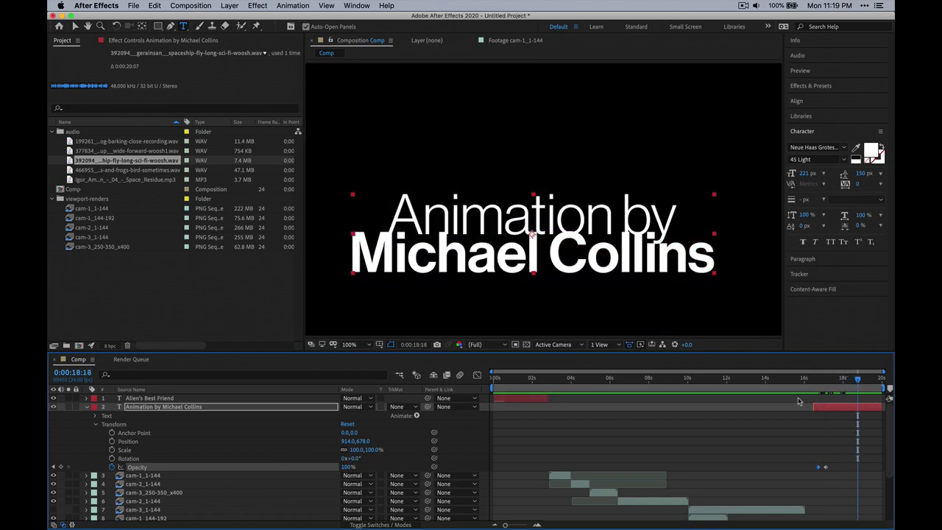
Fade the credit out to 1% opacity at 19:13 and preview the fade.
{"action": "left_click", "coordinate": [872, 382]}
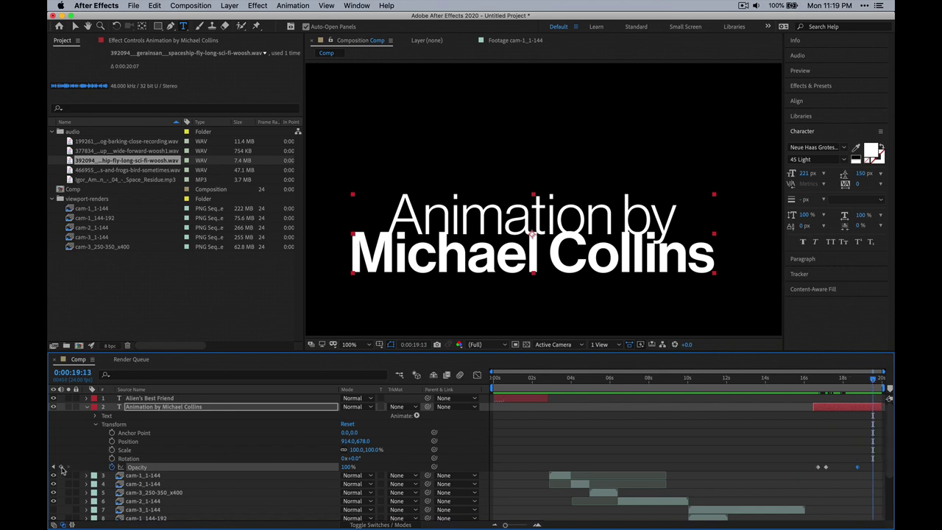
{"action": "left_click", "coordinate": [347, 466]}
{"action": "type", "text": "1"}
{"action": "key", "text": "Return"}
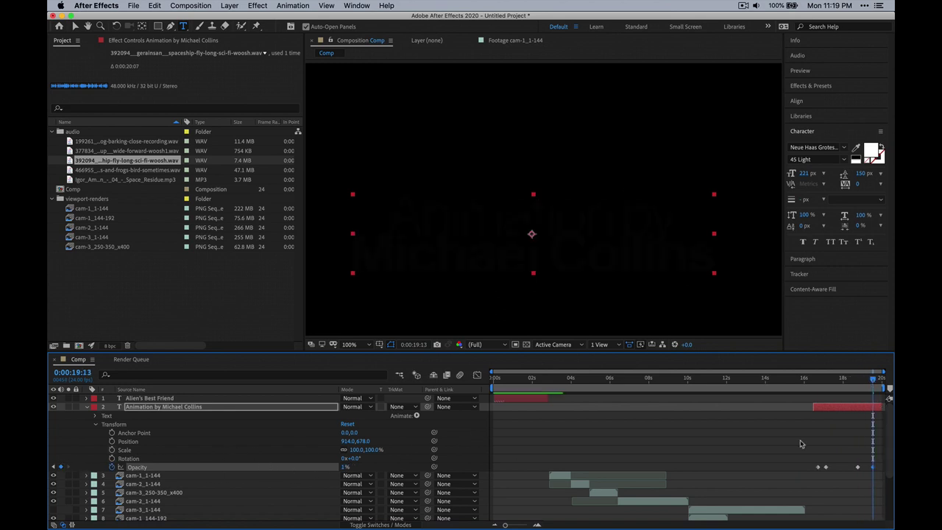
{"action": "left_click_drag", "start_coordinate": [871, 380], "coordinate": [844, 396]}
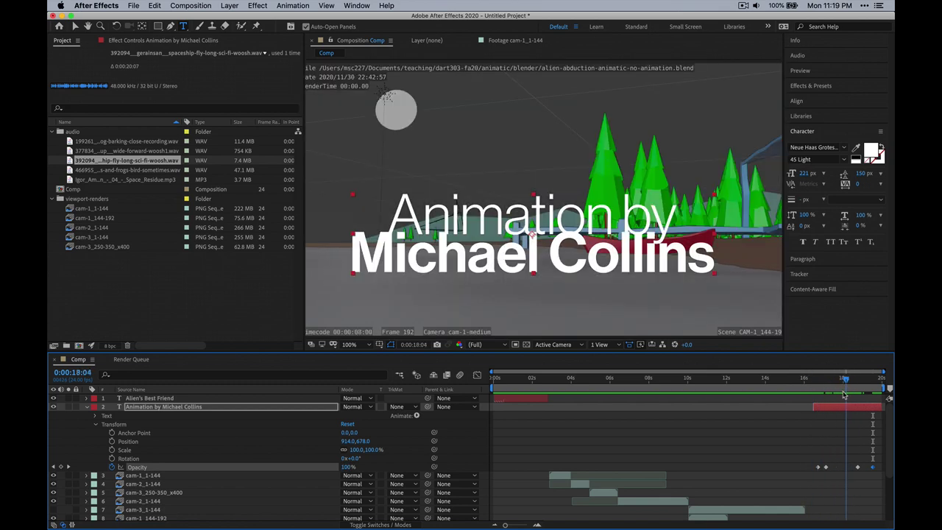
Keyframe the duplicated cam-1 clip's Opacity from 100% at 17:09 down to 0% at 17:23.
{"action": "scroll", "coordinate": [817, 474], "scroll_direction": "down", "scroll_amount": 5}
{"action": "left_click", "coordinate": [832, 473]}
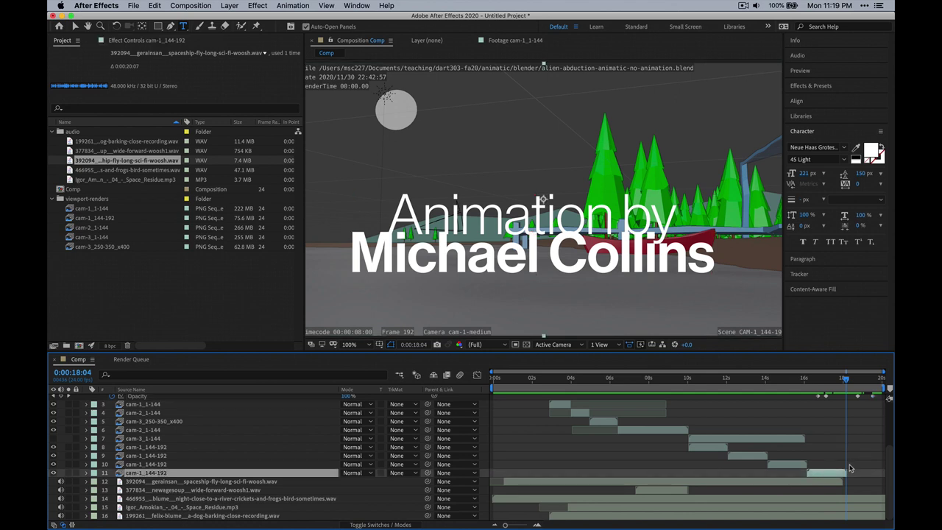
{"action": "left_click_drag", "start_coordinate": [846, 391], "coordinate": [831, 392]}
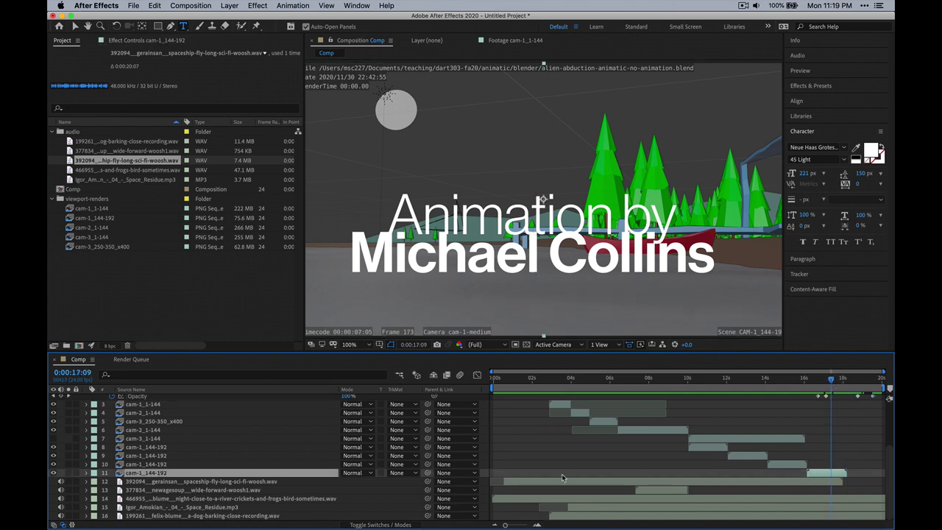
{"action": "left_click", "coordinate": [85, 473]}
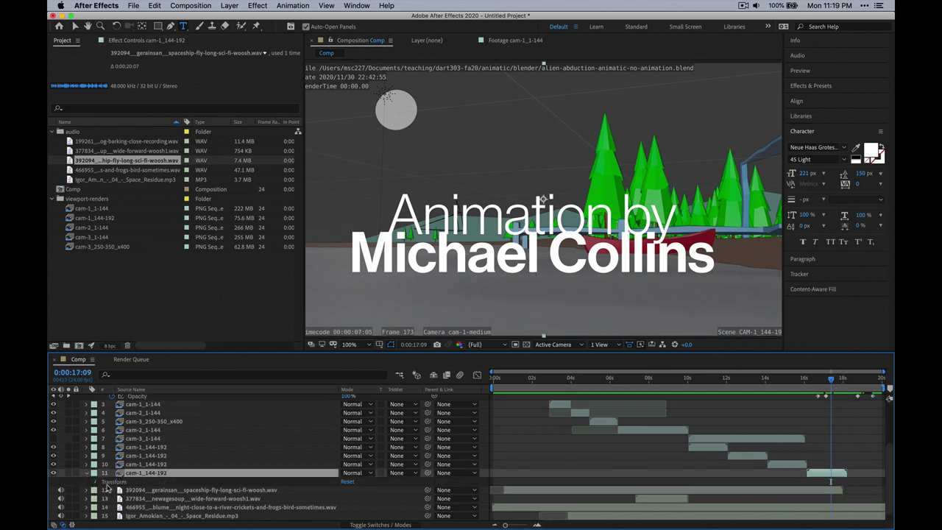
{"action": "left_click", "coordinate": [106, 484]}
{"action": "left_click", "coordinate": [112, 472]}
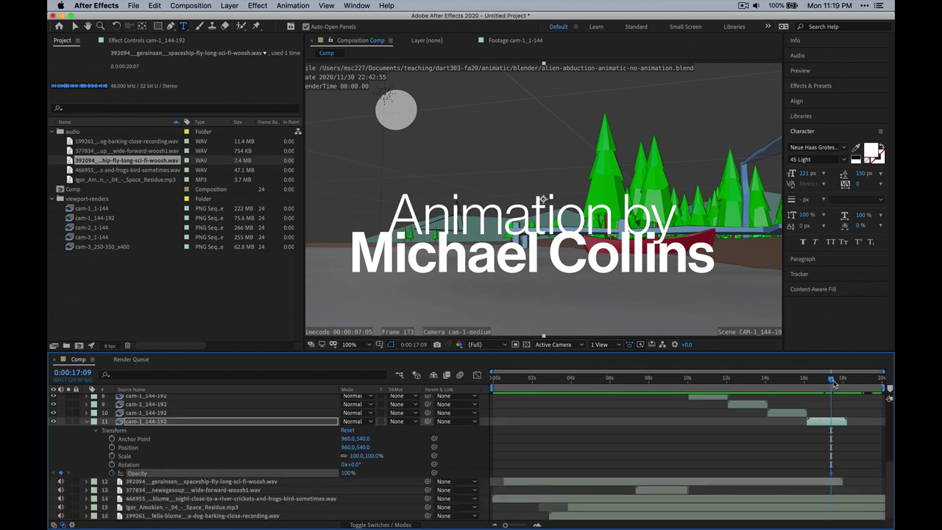
{"action": "left_click_drag", "start_coordinate": [833, 382], "coordinate": [842, 380]}
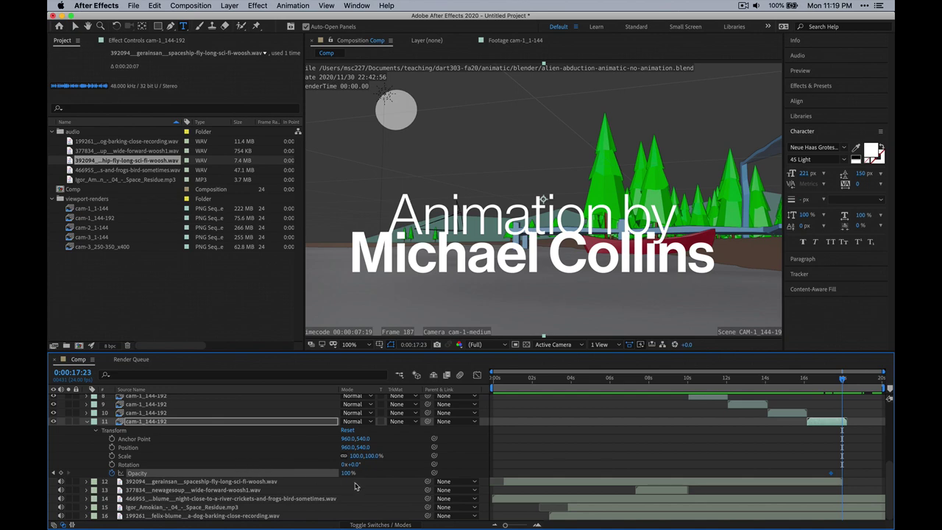
{"action": "left_click_drag", "start_coordinate": [333, 474], "coordinate": [285, 478]}
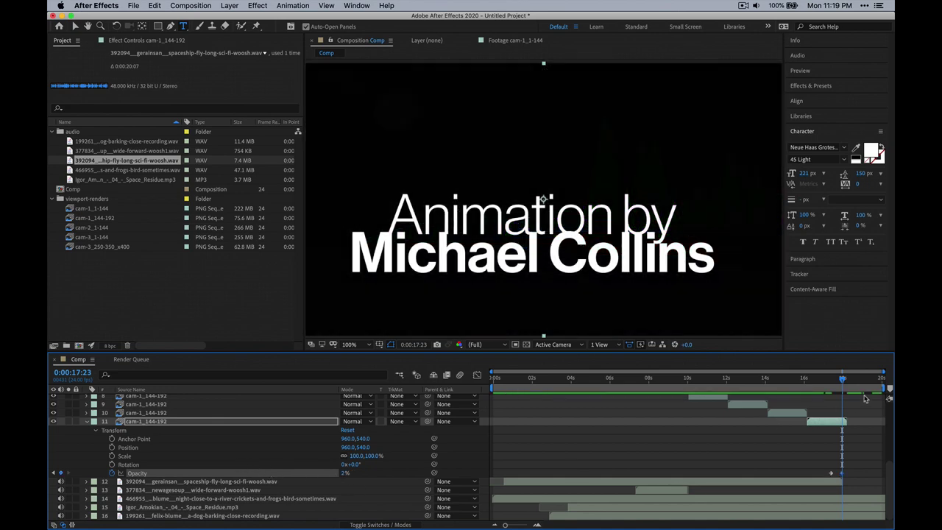
Scrub the timeline to preview the fade to black and an earlier part of the animation.
{"action": "left_click_drag", "start_coordinate": [843, 379], "coordinate": [807, 380]}
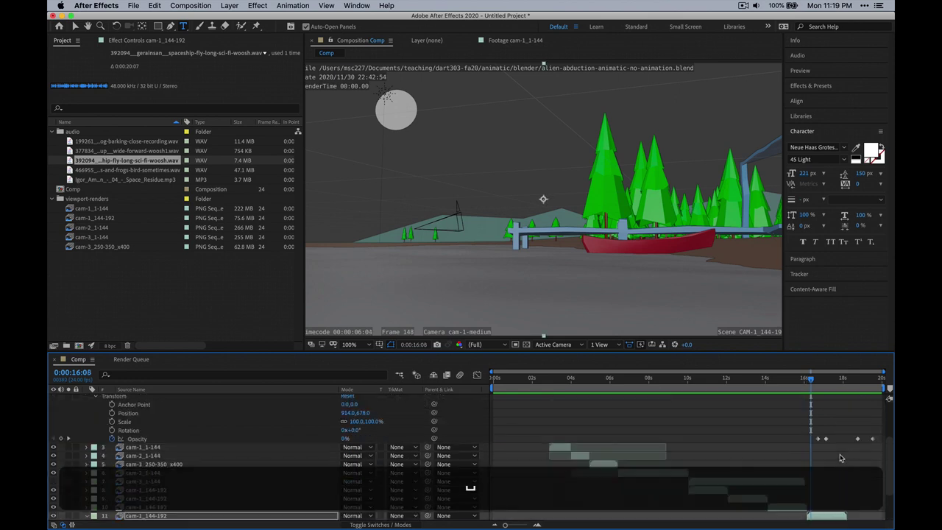
{"action": "scroll", "coordinate": [841, 458], "scroll_direction": "up", "scroll_amount": 2}
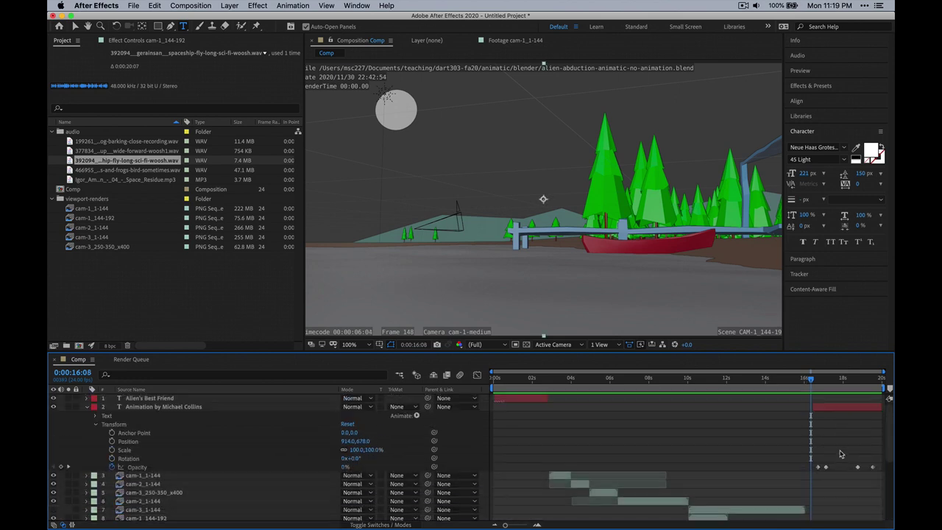
{"action": "left_click_drag", "start_coordinate": [810, 380], "coordinate": [736, 380]}
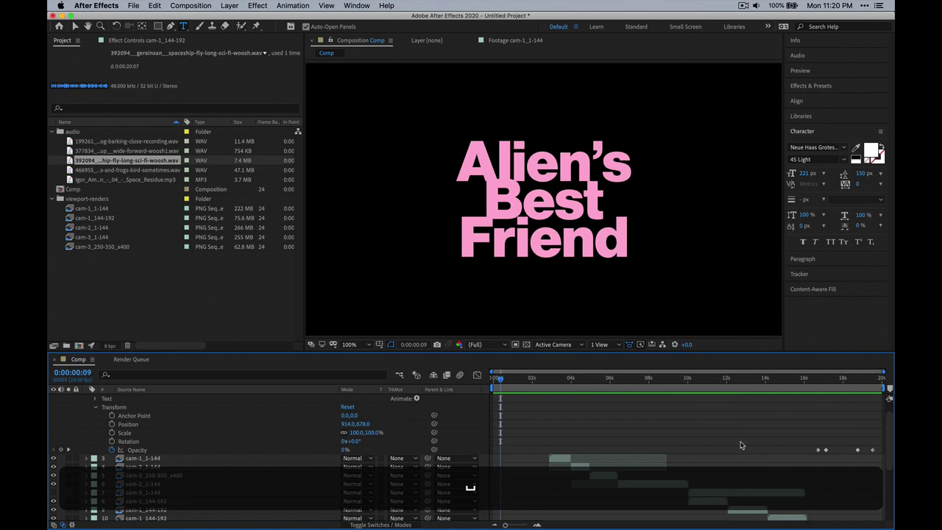
Add Audio Levels keyframes on Space_Residue.mp3 around 7:10 dropping the music to silence.
{"action": "scroll", "coordinate": [741, 444], "scroll_direction": "down", "scroll_amount": 5}
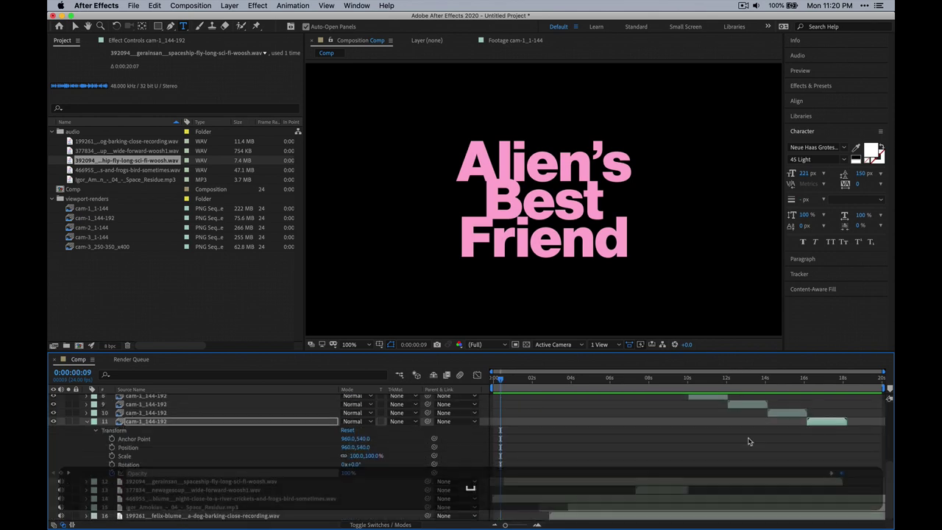
{"action": "left_click", "coordinate": [89, 423]}
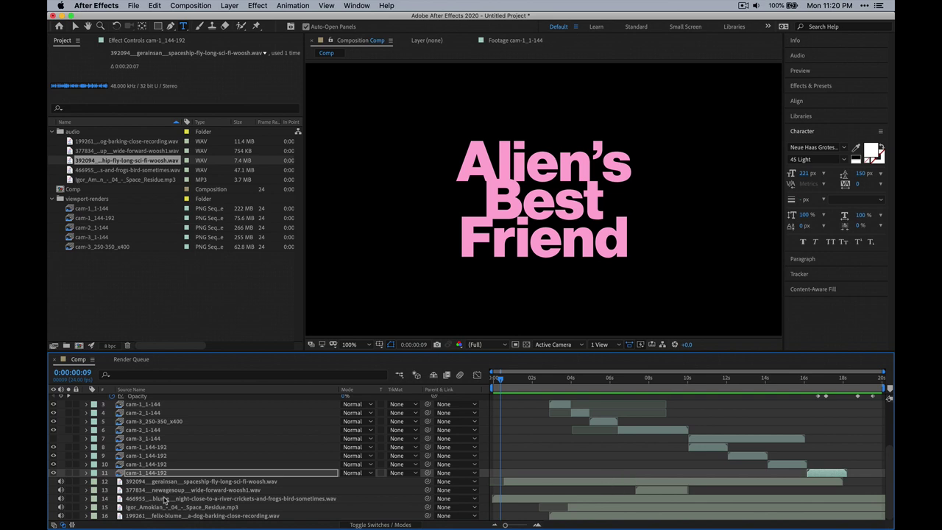
{"action": "left_click", "coordinate": [165, 499]}
{"action": "left_click", "coordinate": [165, 507]}
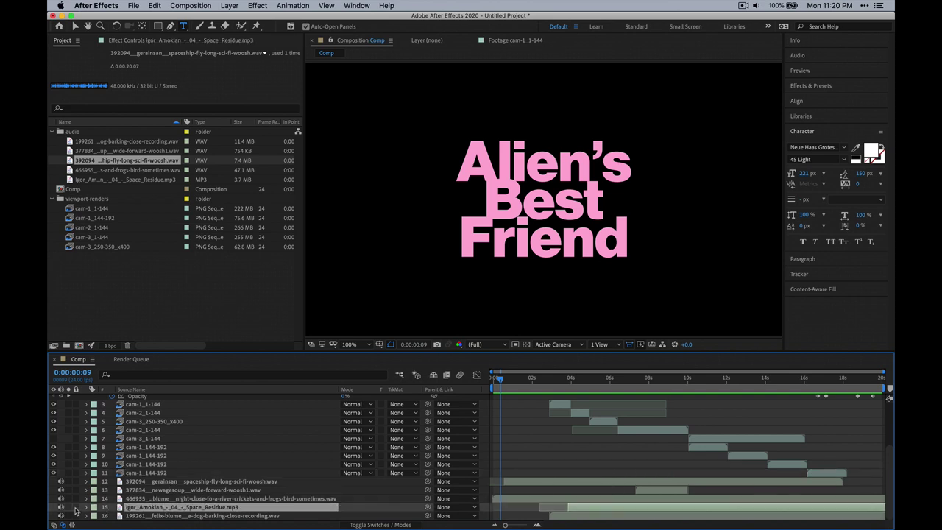
{"action": "key", "text": "l"}
{"action": "key", "text": "l"}
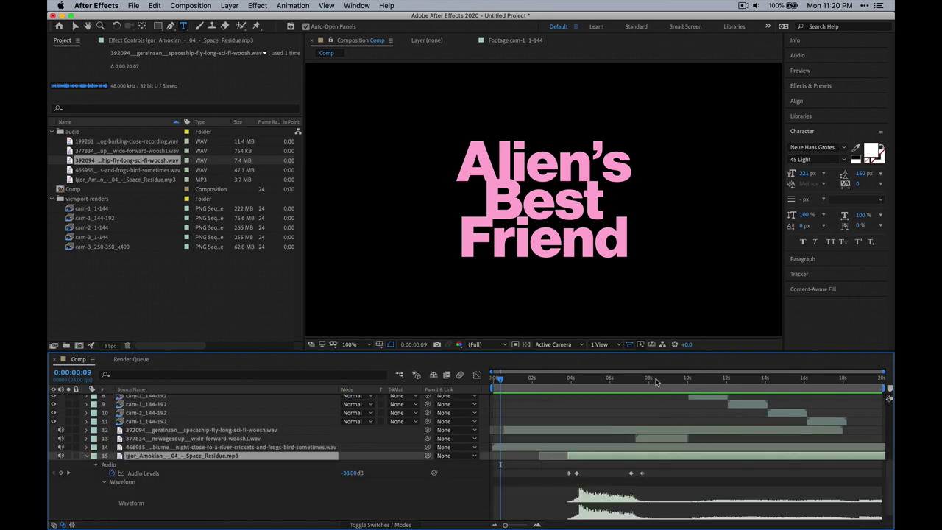
{"action": "left_click", "coordinate": [644, 378]}
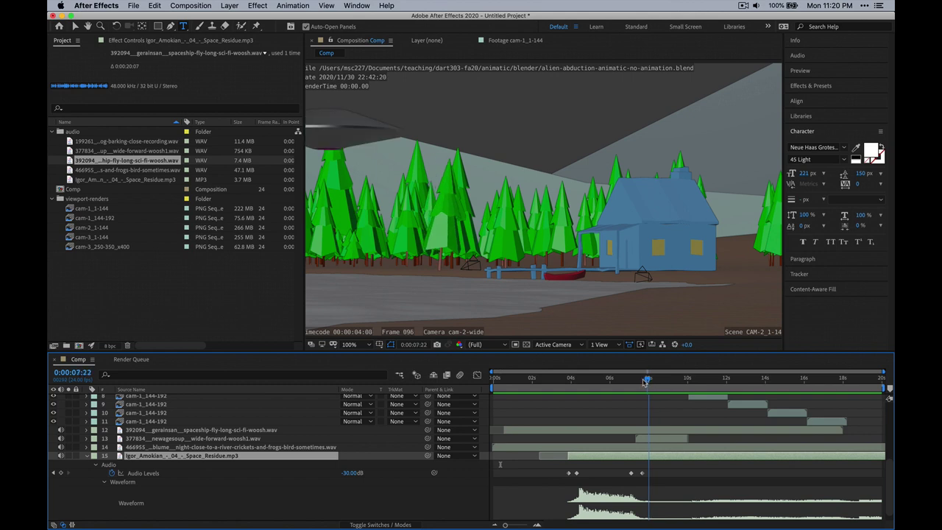
{"action": "left_click", "coordinate": [55, 473]}
{"action": "left_click_drag", "start_coordinate": [352, 472], "coordinate": [236, 473]}
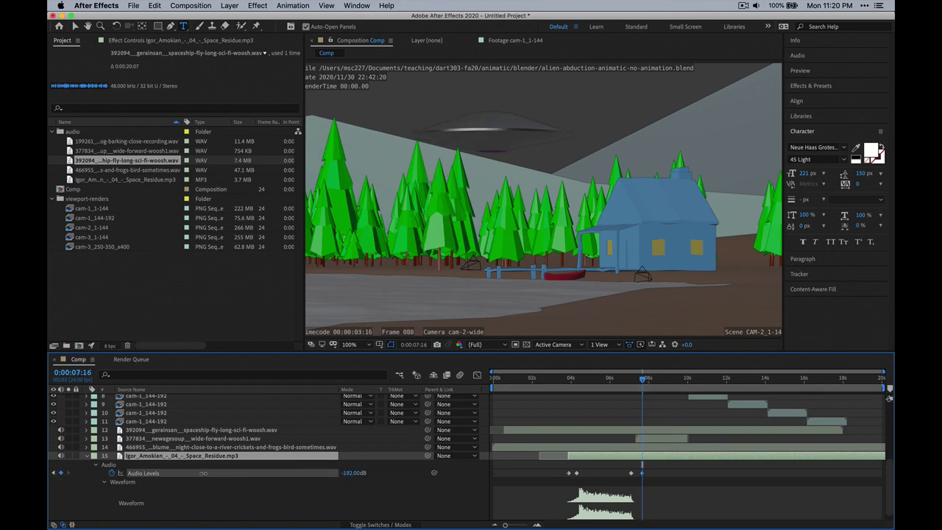
{"action": "left_click_drag", "start_coordinate": [642, 378], "coordinate": [635, 383]}
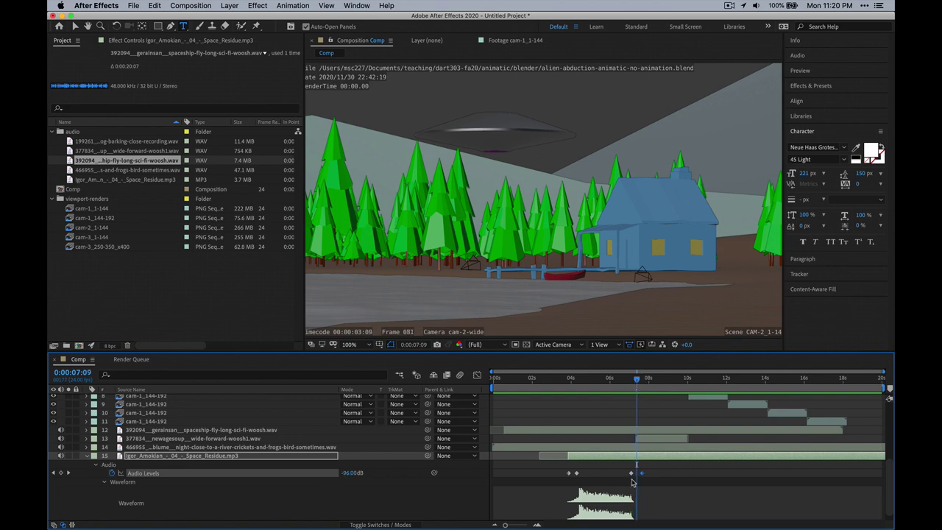
{"action": "left_click_drag", "start_coordinate": [343, 473], "coordinate": [346, 473]}
Scrub to the composition's end at 19:02 to check the final fade, then return to the start.
{"action": "left_click_drag", "start_coordinate": [637, 378], "coordinate": [832, 392]}
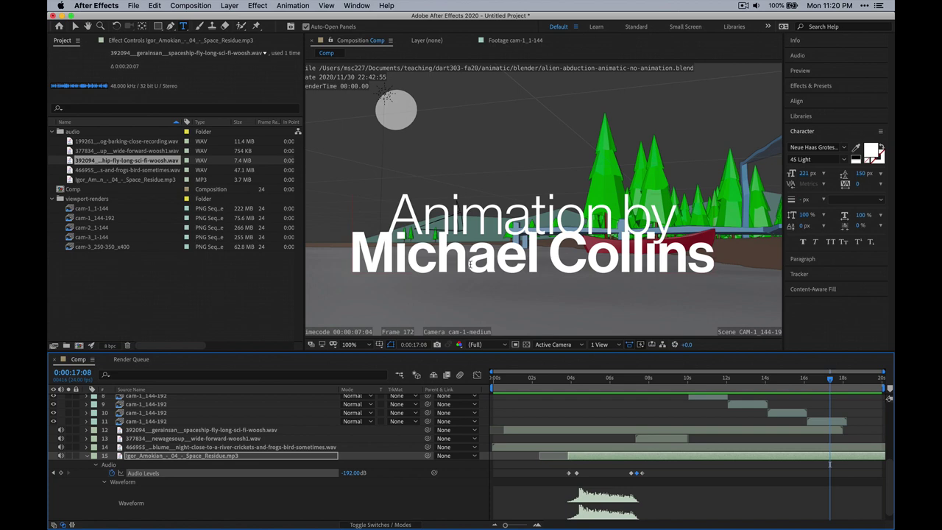
{"action": "left_click", "coordinate": [841, 379]}
{"action": "left_click_drag", "start_coordinate": [878, 384], "coordinate": [487, 389]}
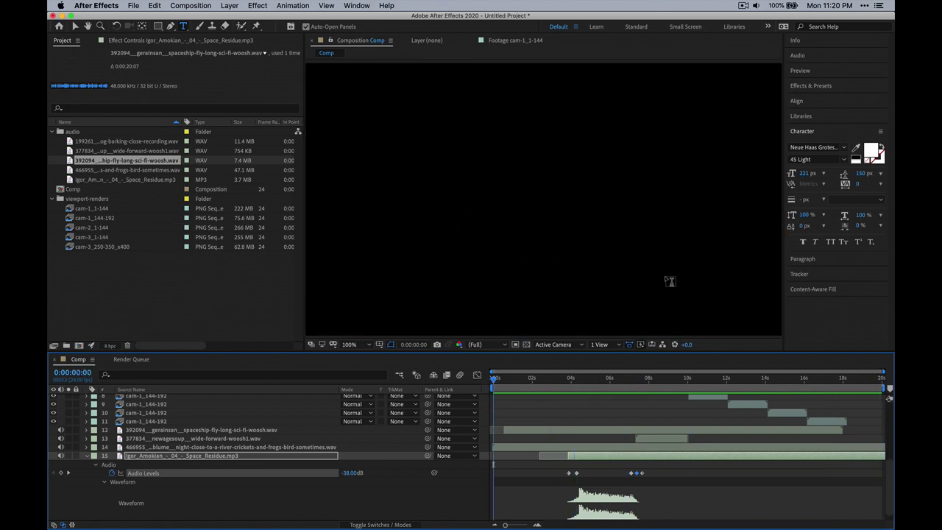